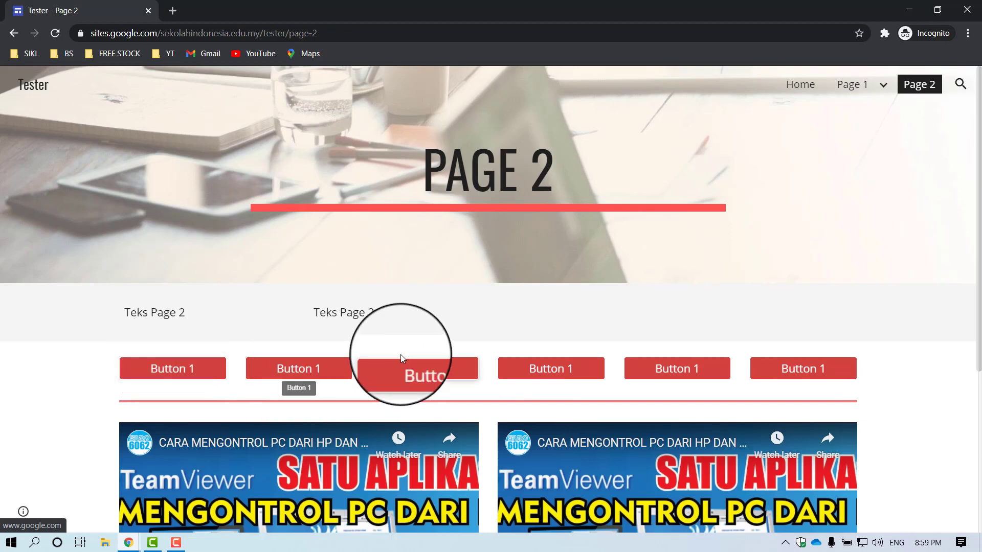
Review the content of Page 2, Subpage 1 and Subpage 2 on the finished Tester site.
scroll(401, 358, down, 4)
scroll(460, 286, down, 1)
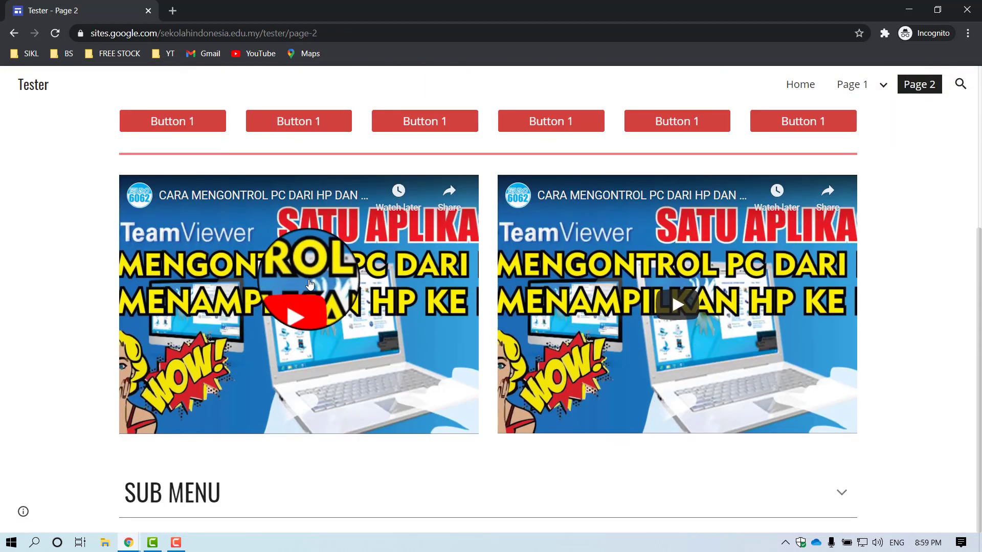
scroll(307, 279, up, 5)
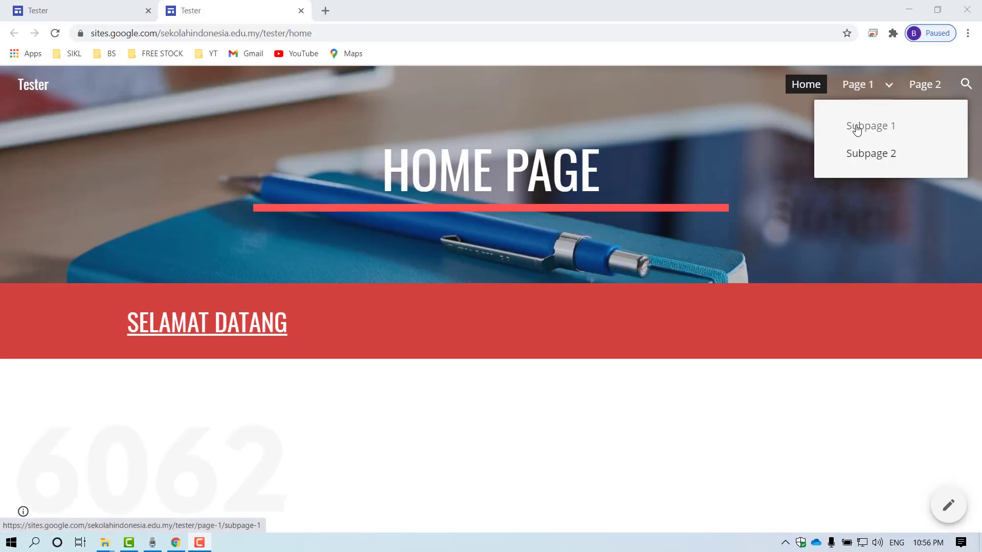
click(857, 127)
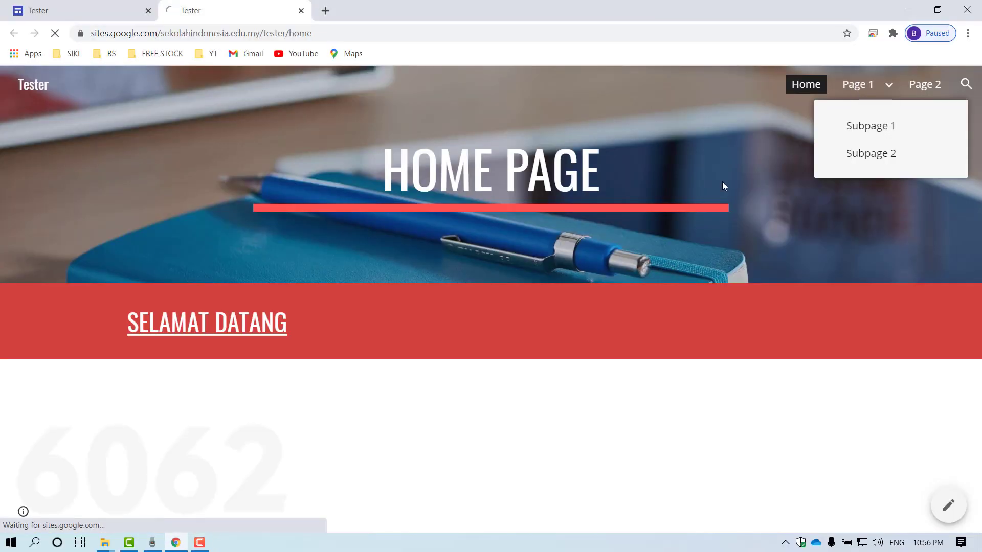
scroll(713, 227, down, 1)
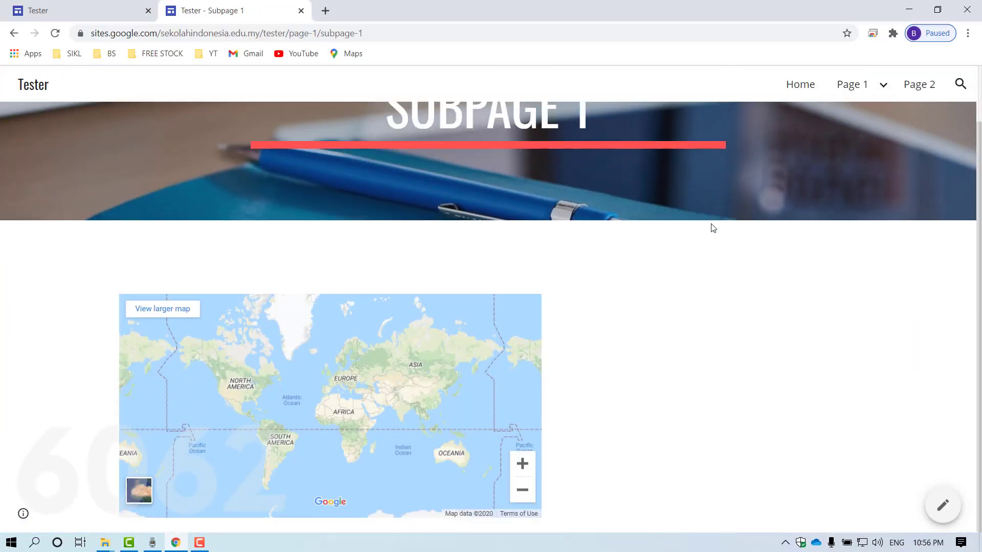
mouse_move(878, 101)
click(863, 155)
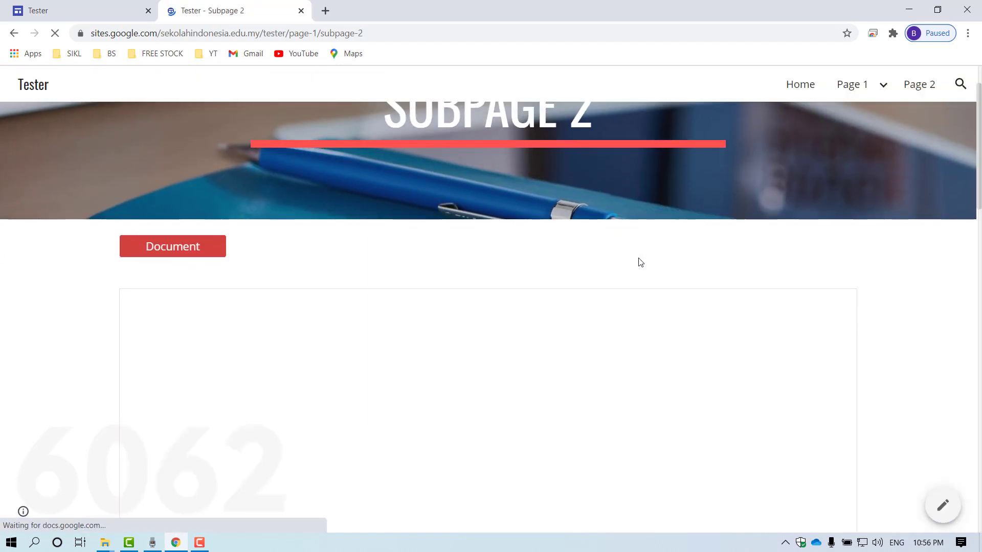
scroll(640, 262, down, 10)
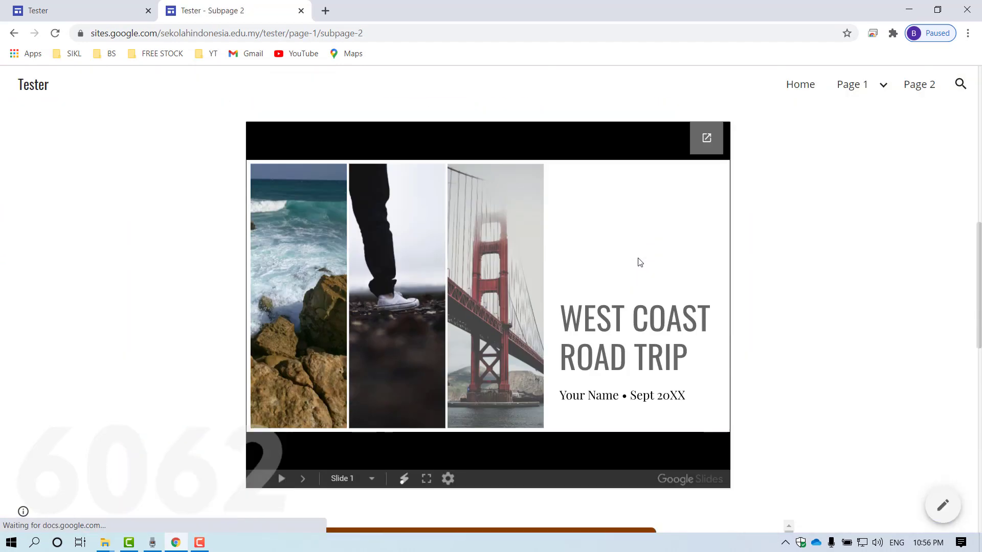
scroll(639, 262, down, 12)
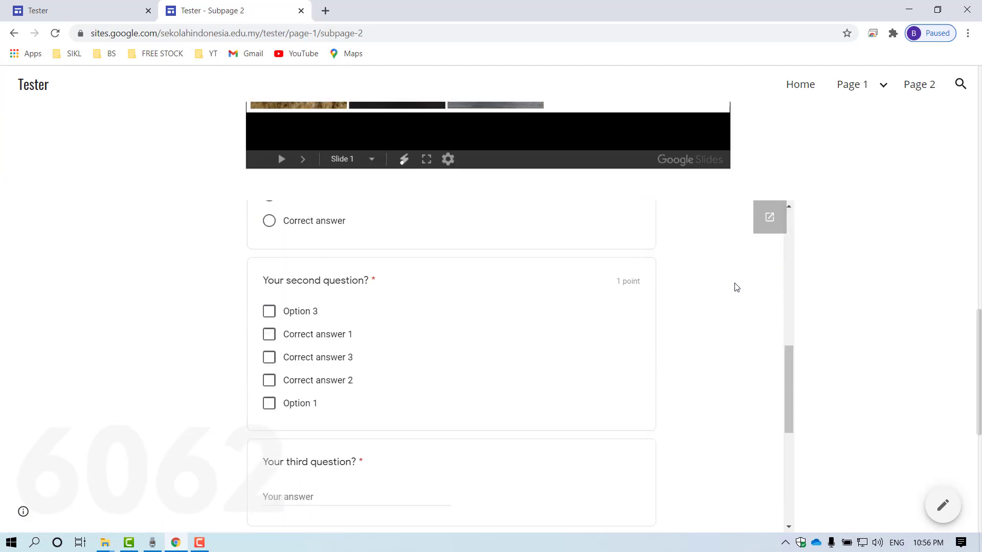
Look through Page 2 of the finished site and test its first Button 1 link before returning to the page.
click(920, 86)
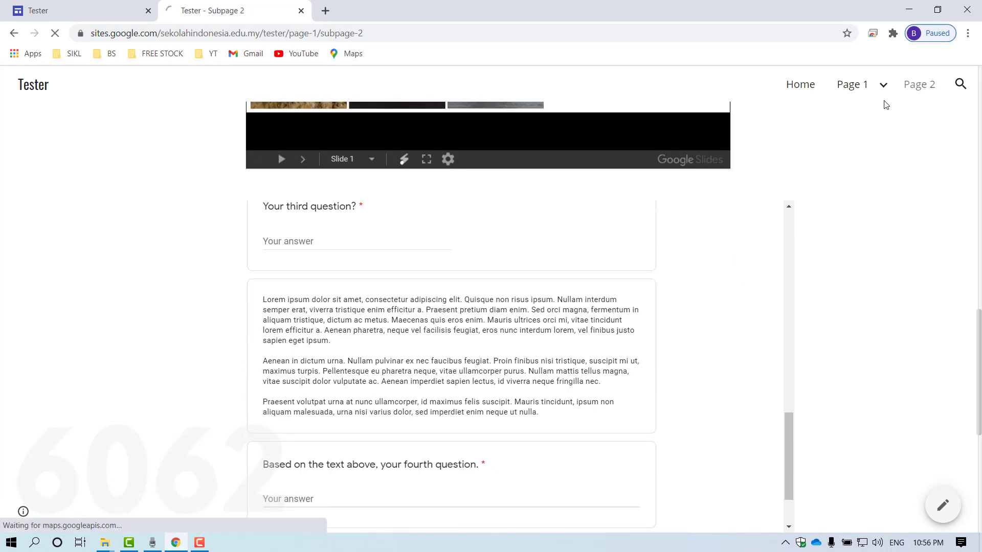
scroll(659, 255, down, 3)
scroll(659, 256, down, 3)
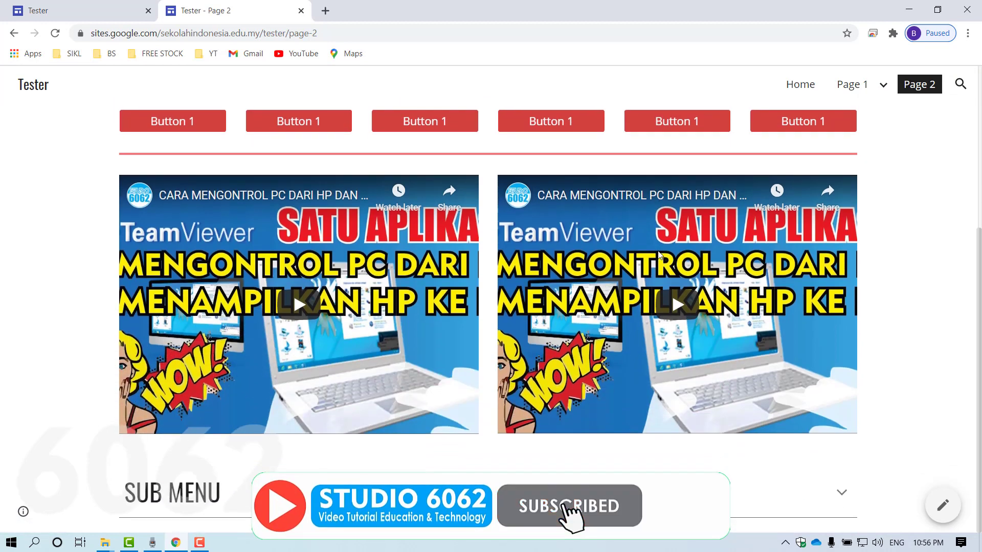
scroll(659, 256, up, 6)
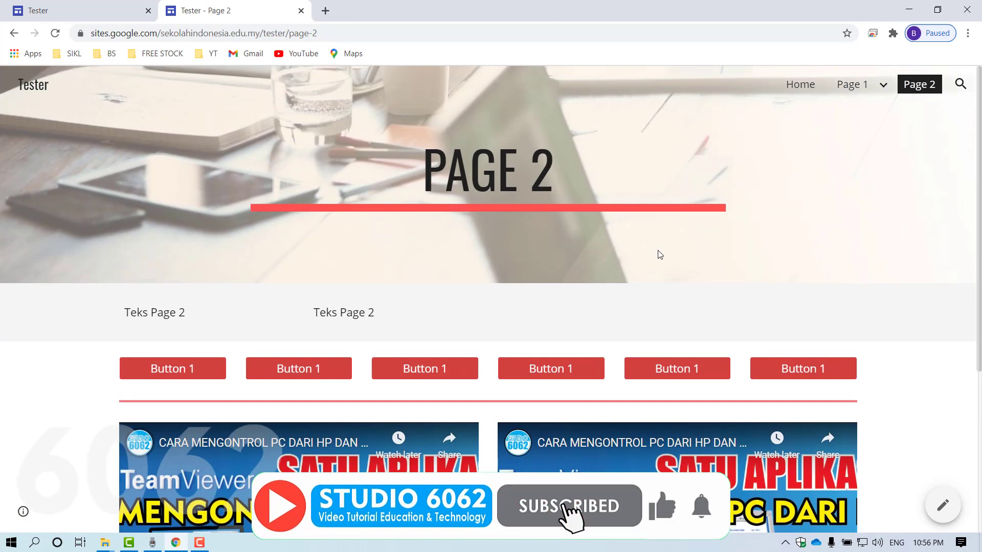
click(195, 373)
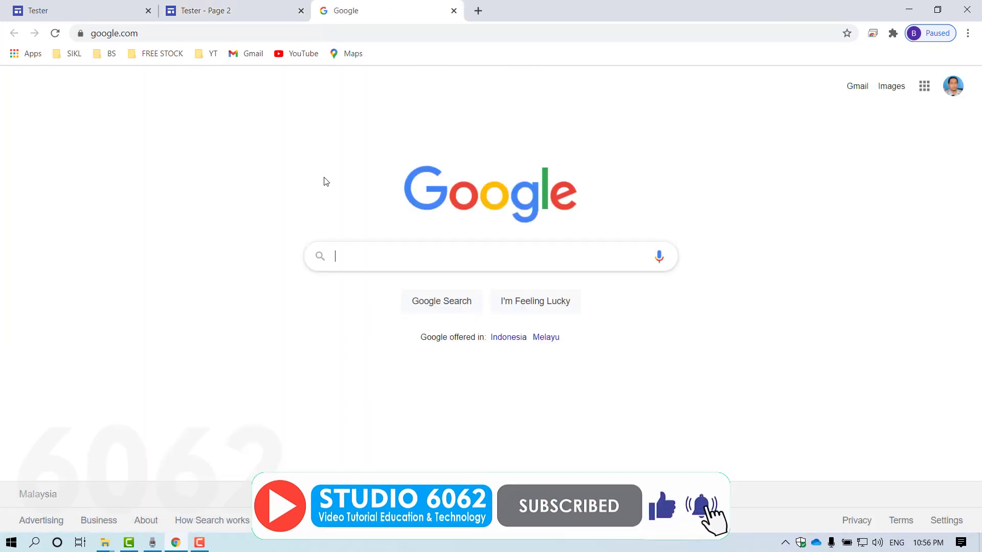
click(235, 10)
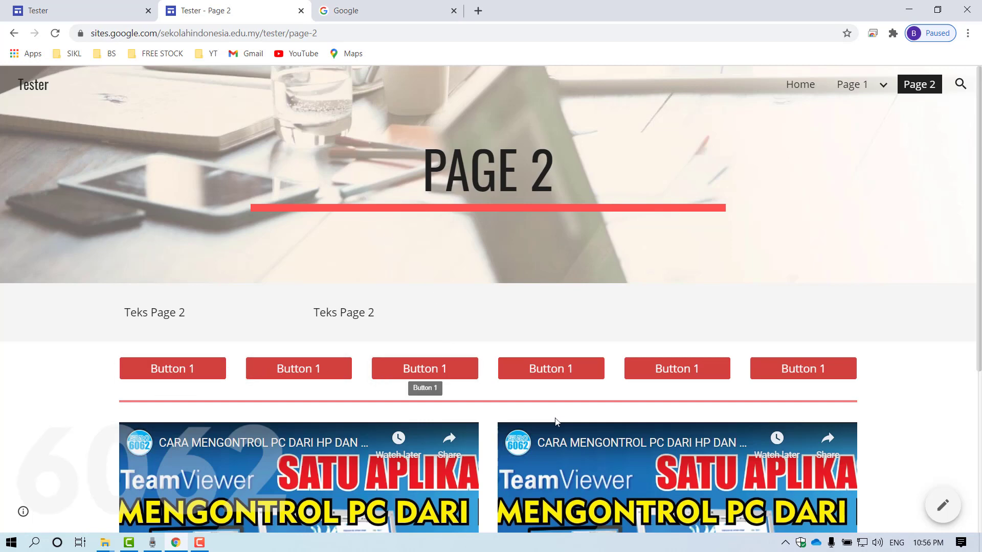
scroll(556, 421, down, 2)
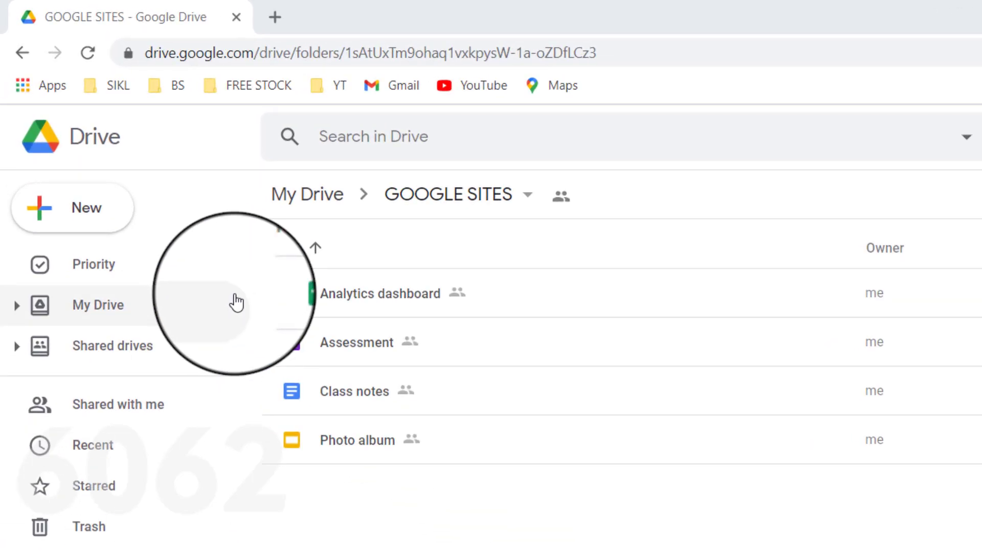
click(89, 215)
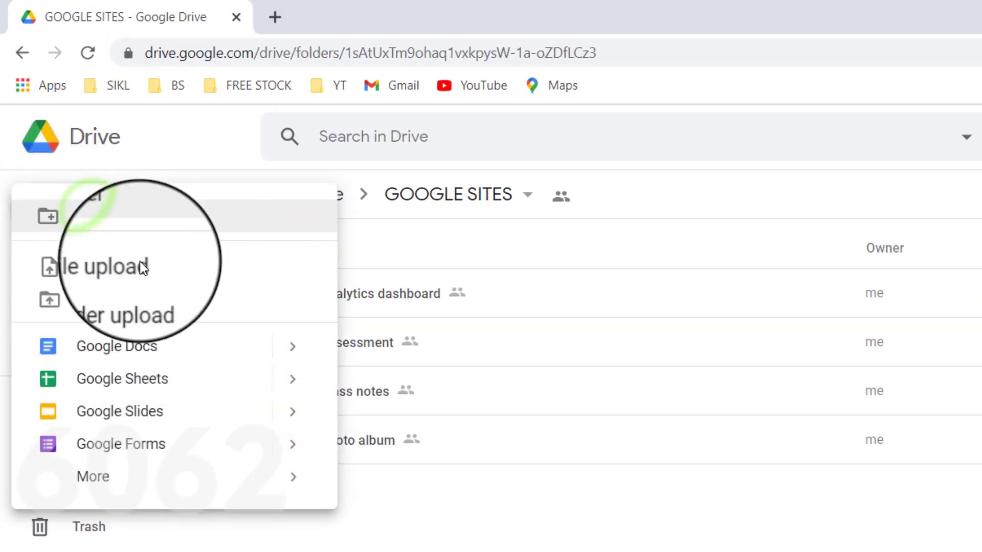
click(293, 476)
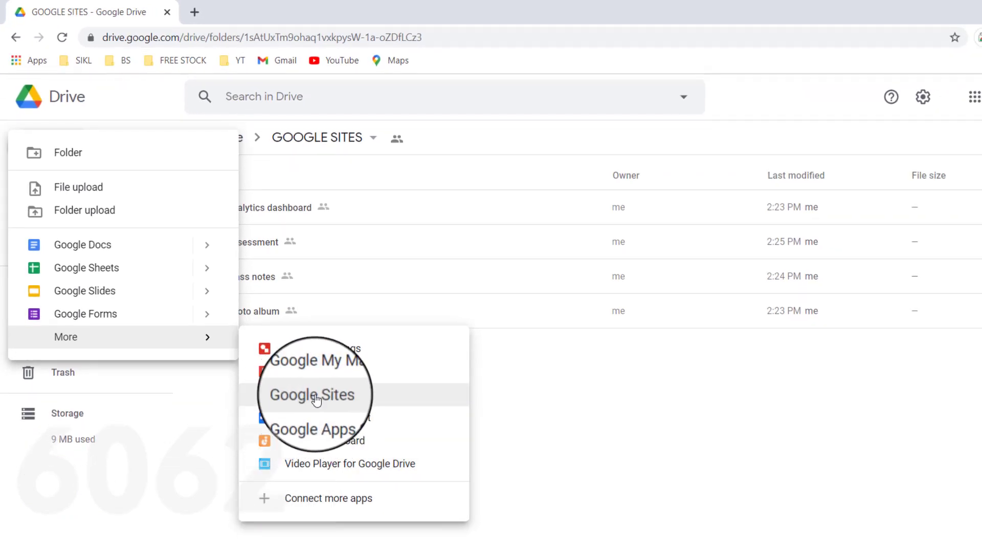
click(550, 422)
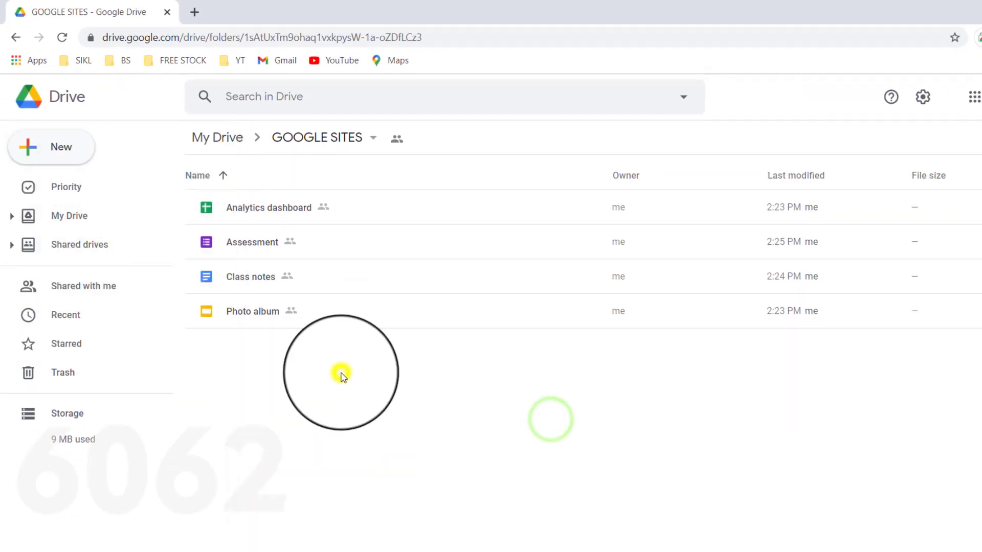
Create a new Google Sites file in the GOOGLE SITES Drive folder and accept sharing it with the folder's members.
right_click(341, 377)
mouse_move(431, 351)
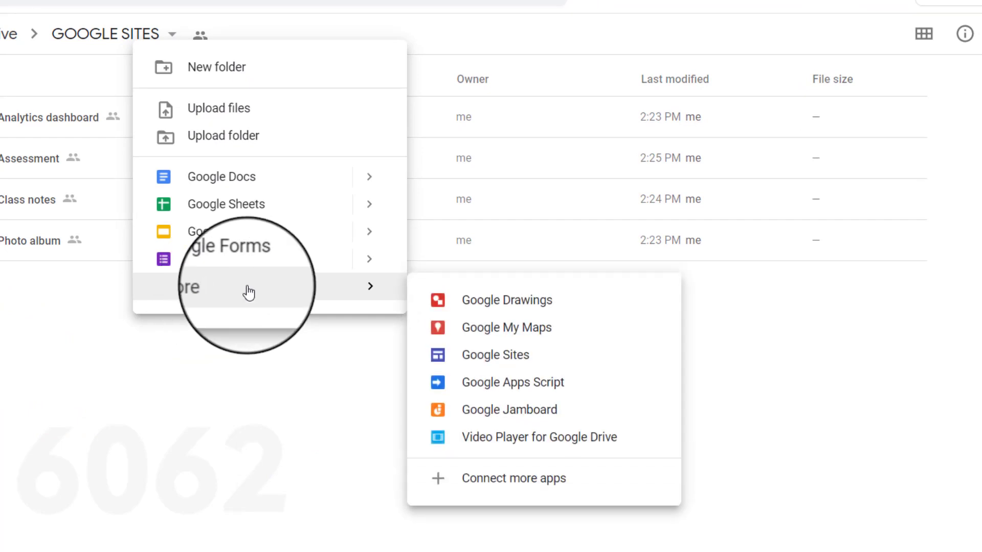
click(485, 359)
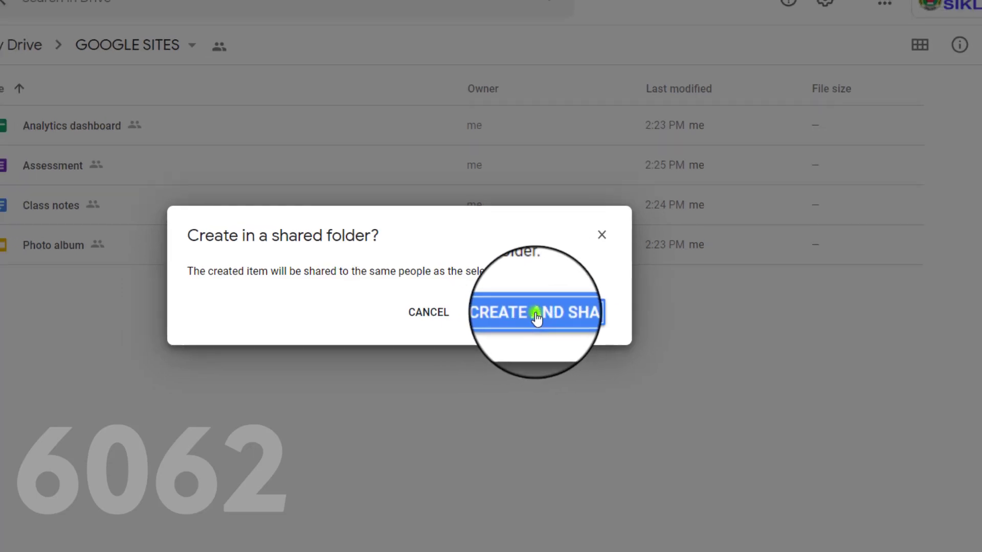
click(513, 321)
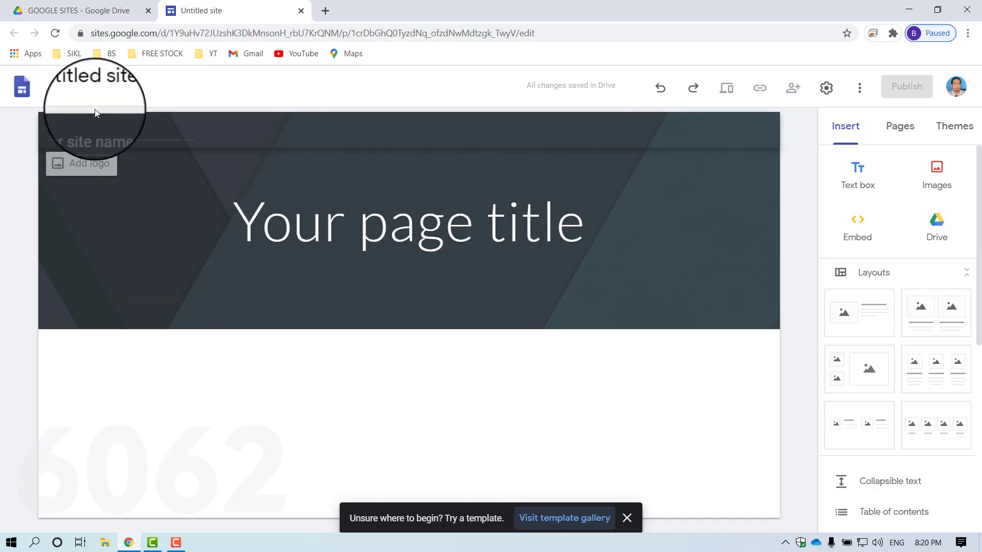
Rename the untitled site document as Tester and apply the same text as the site name in the header.
click(103, 88)
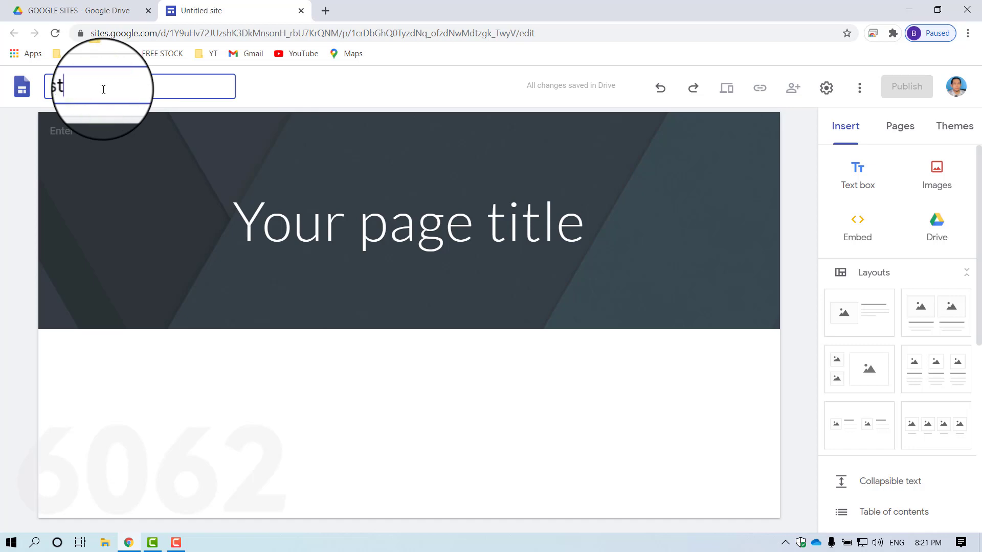
text(Tester)
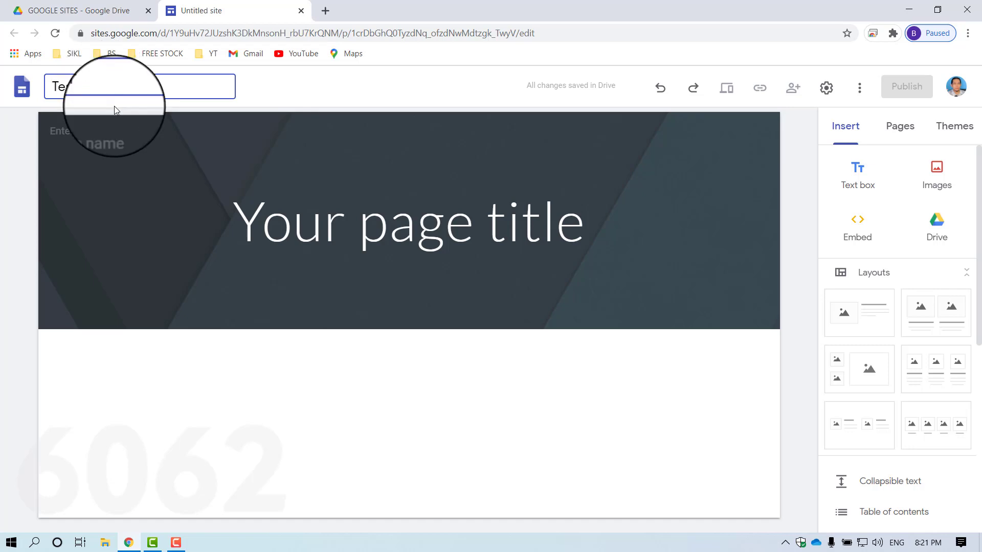
click(115, 135)
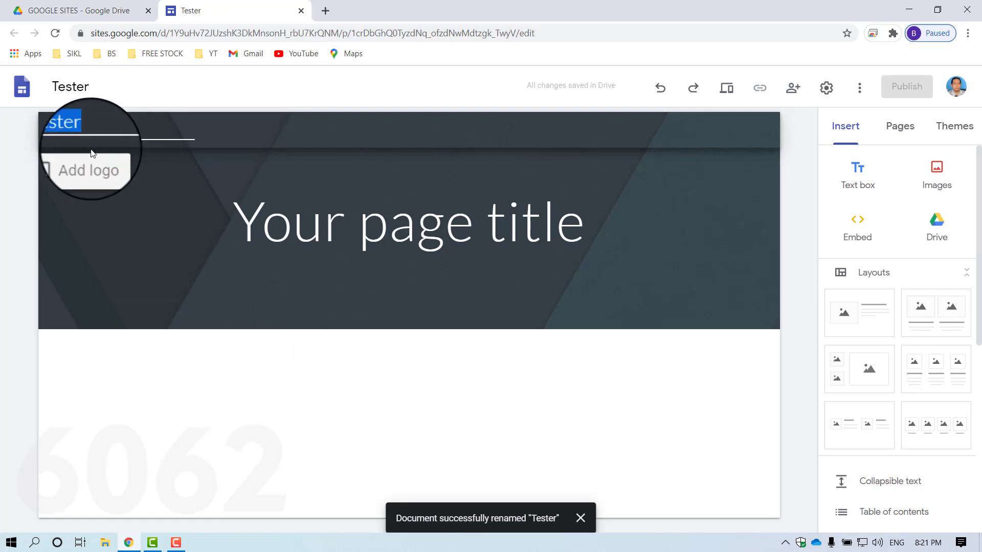
click(301, 418)
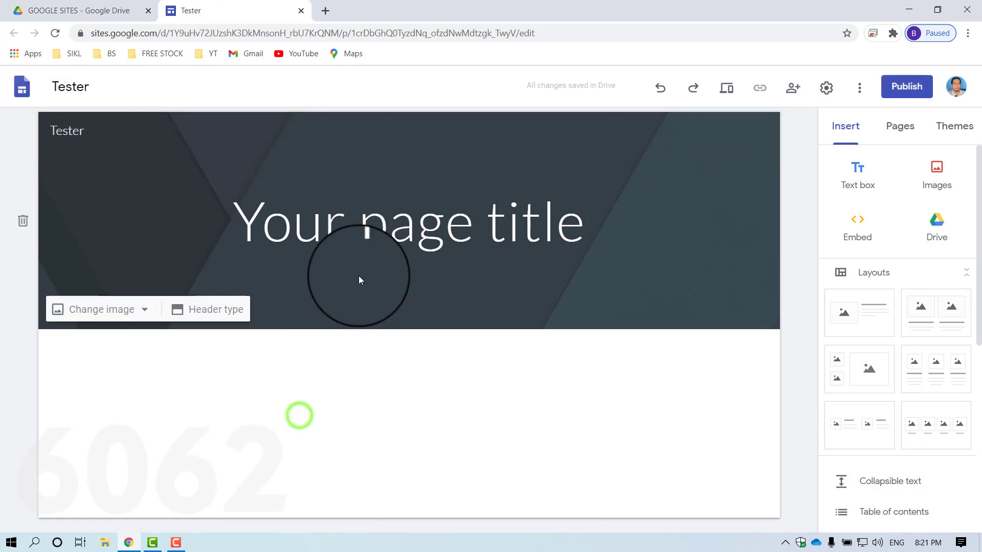
Replace the placeholder page title in the banner with "Home Page".
click(395, 229)
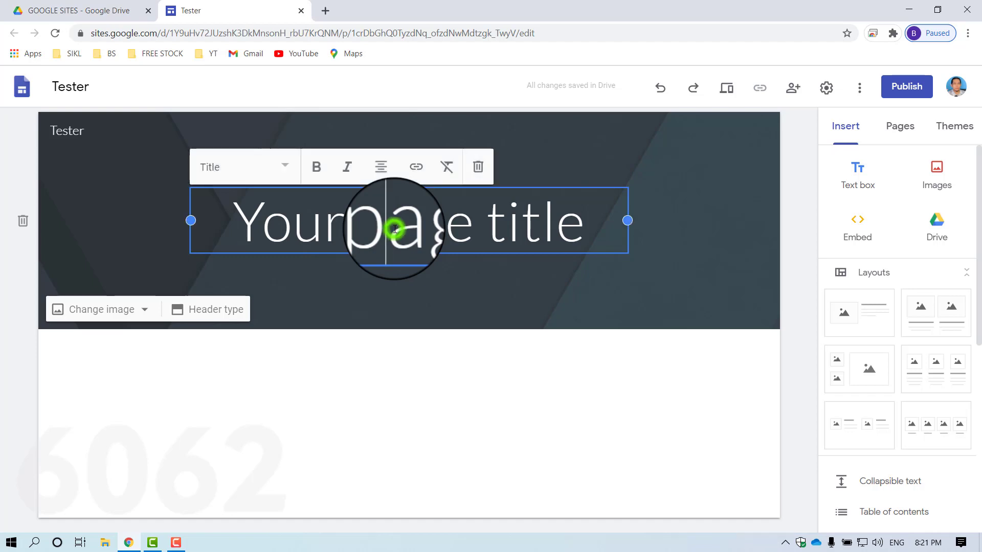
triple_click(395, 230)
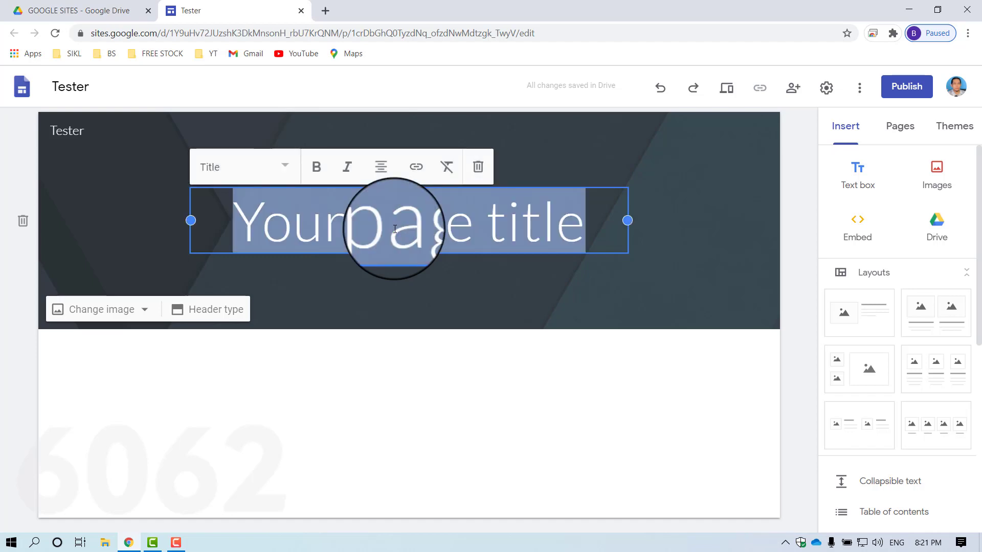
text(G)
text(o)
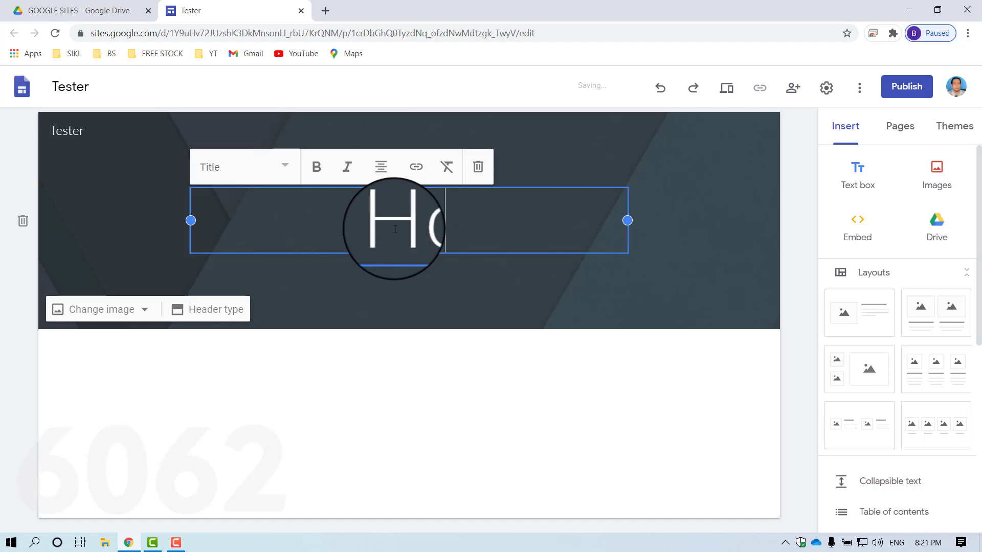
text(me P)
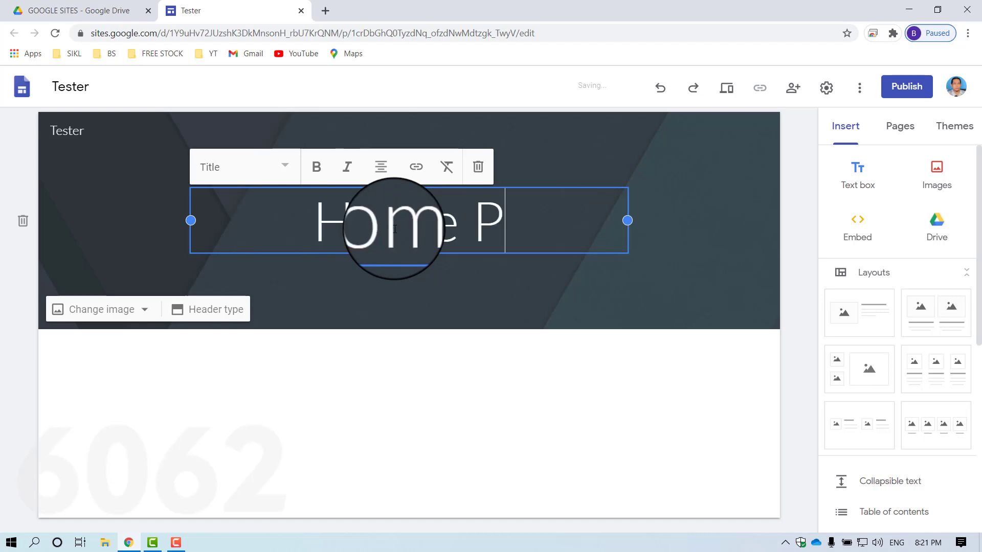
text(age)
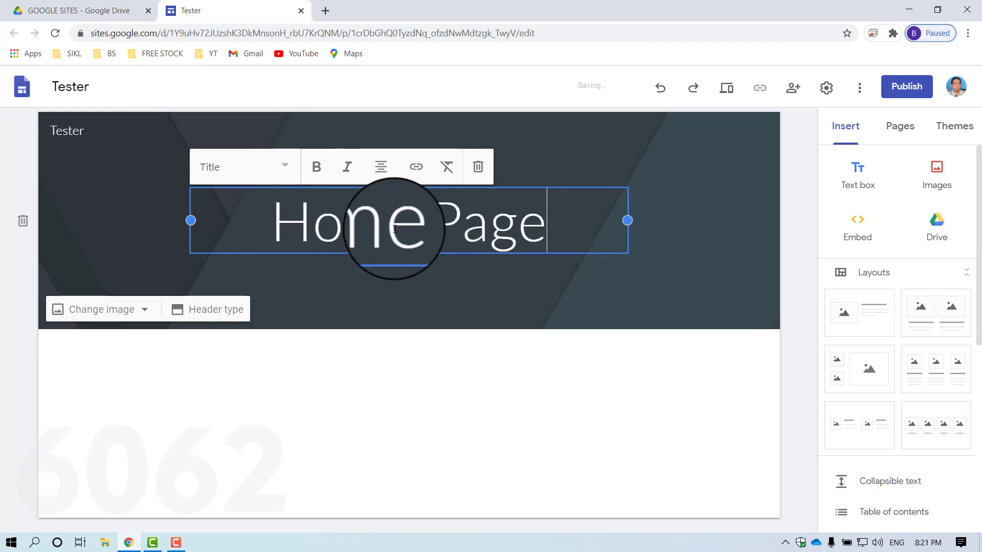
click(447, 401)
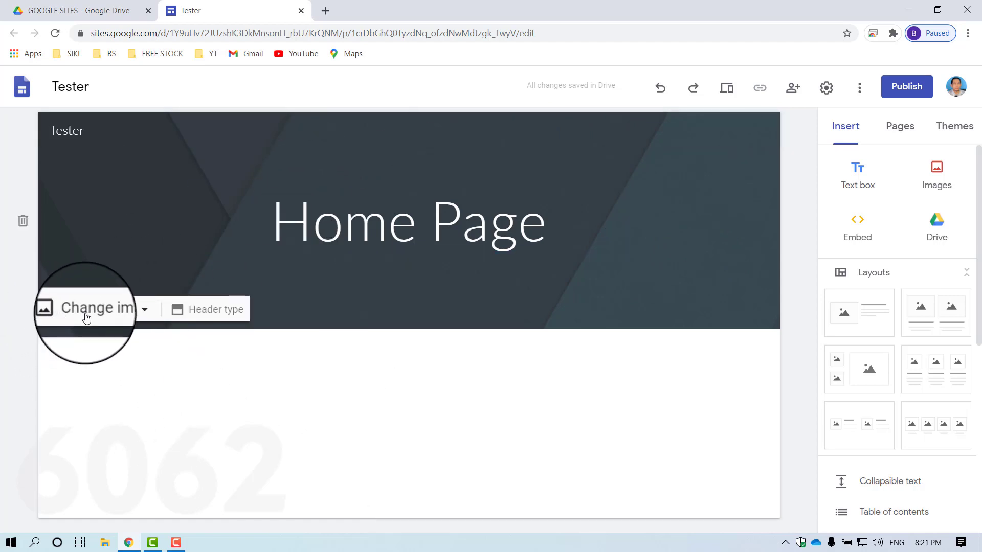
Replace the header image with the gallery photo of a blue pen on a teal notebook beside a tablet.
click(145, 310)
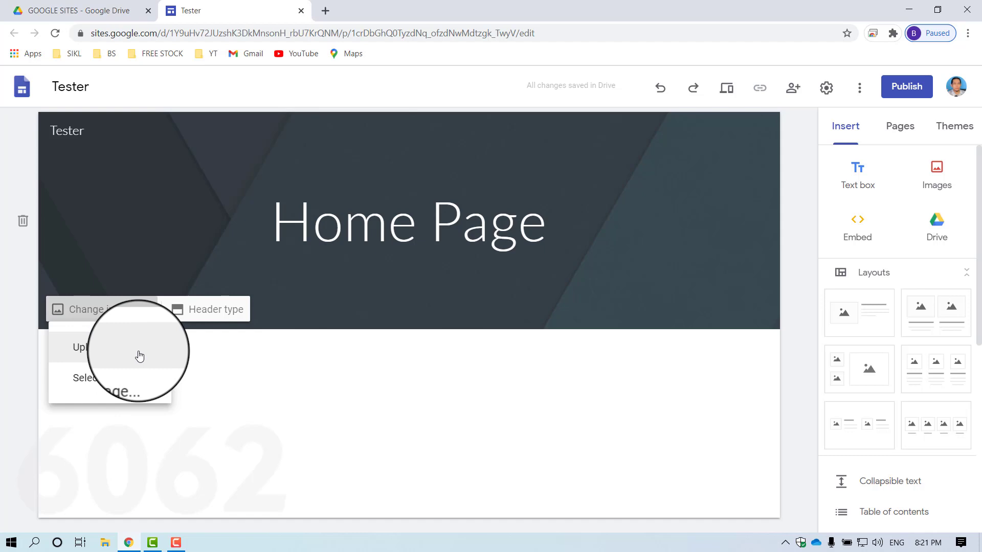
click(95, 379)
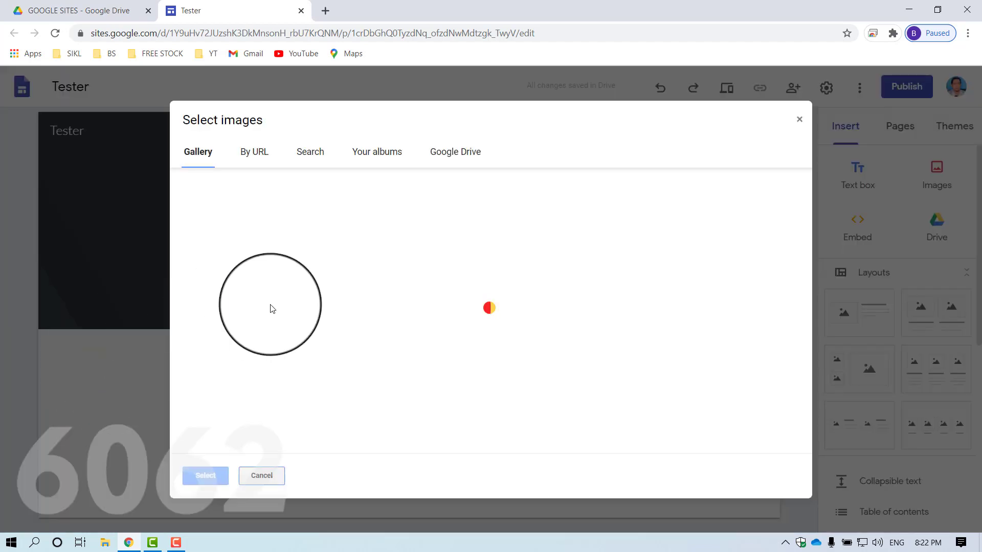
scroll(471, 325, down, 2)
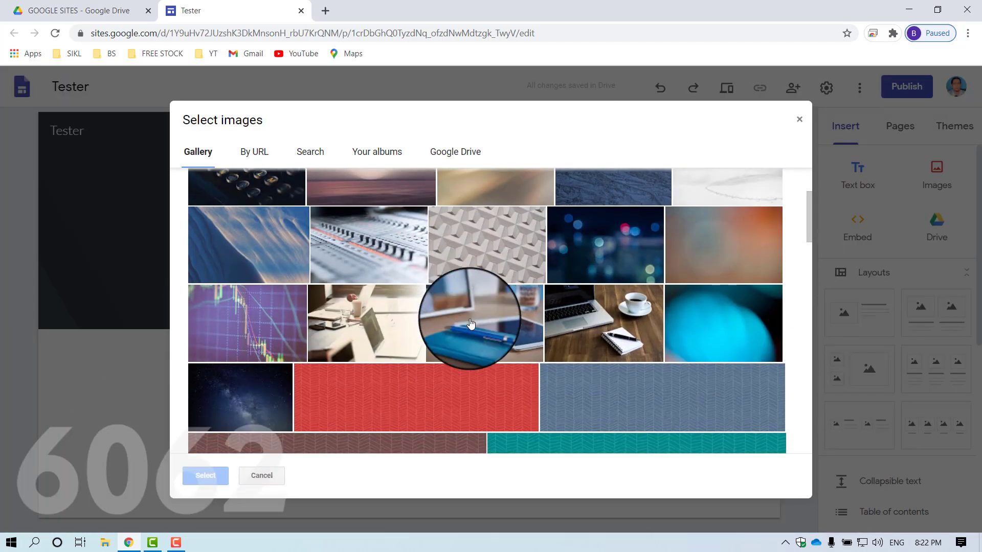
scroll(471, 324, down, 15)
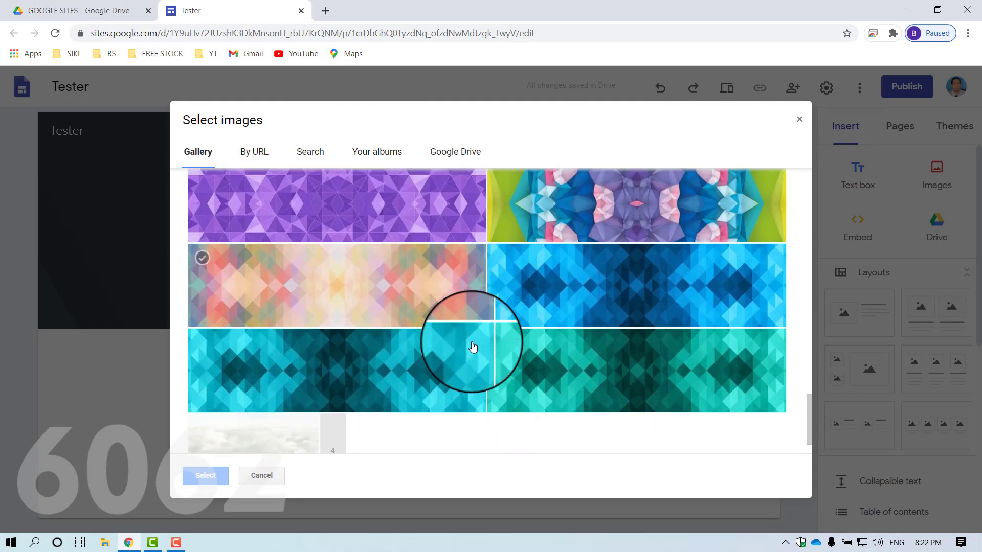
scroll(473, 348, down, 2)
scroll(466, 355, up, 20)
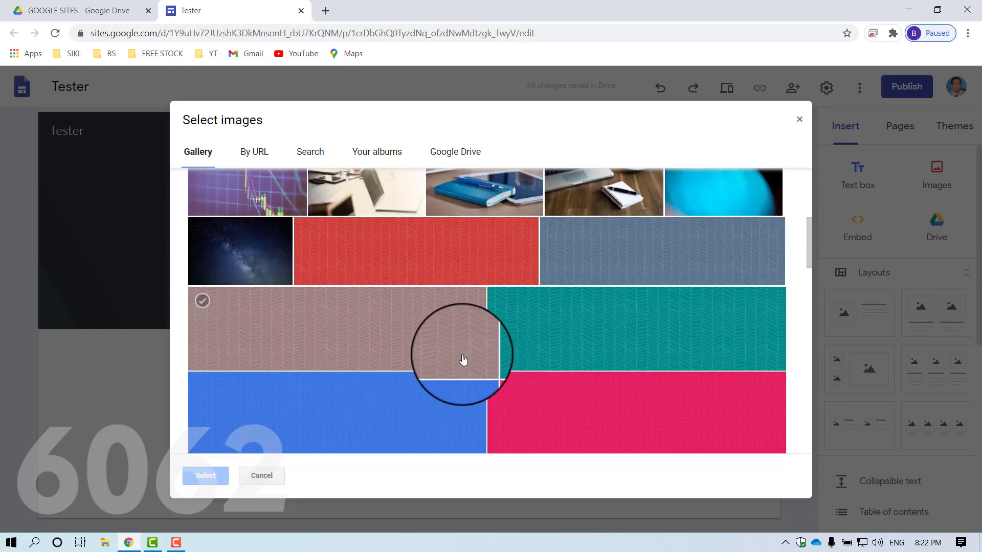
scroll(463, 360, up, 10)
click(311, 156)
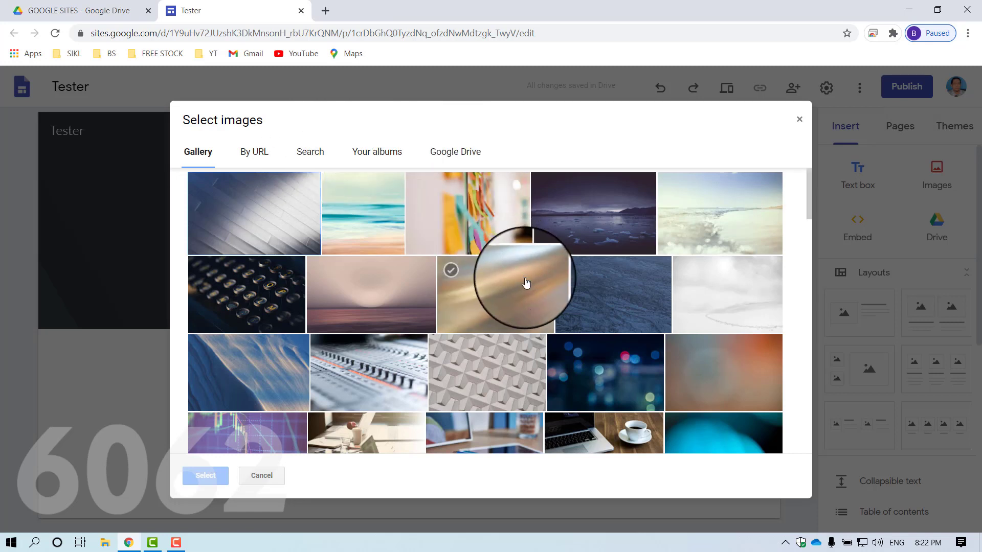
scroll(526, 280, down, 3)
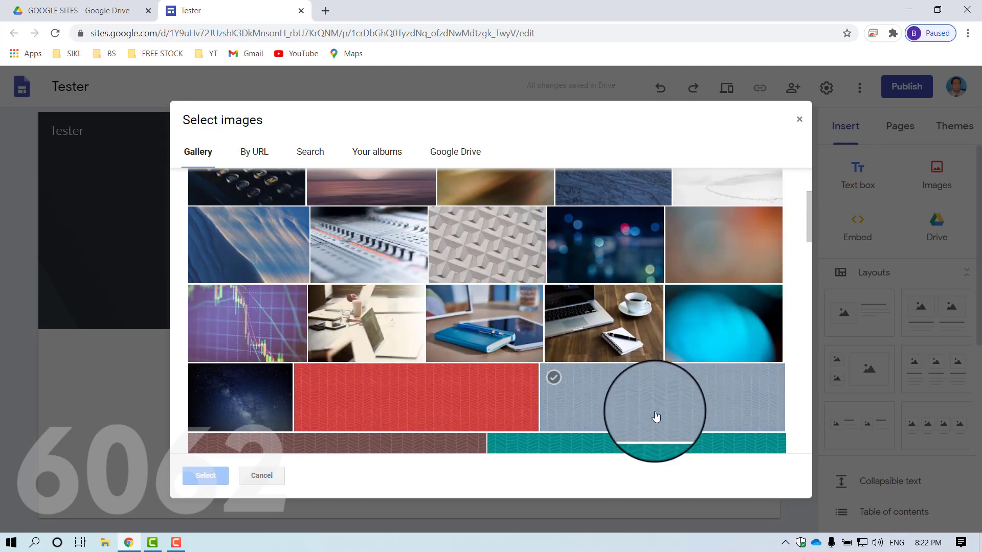
click(478, 333)
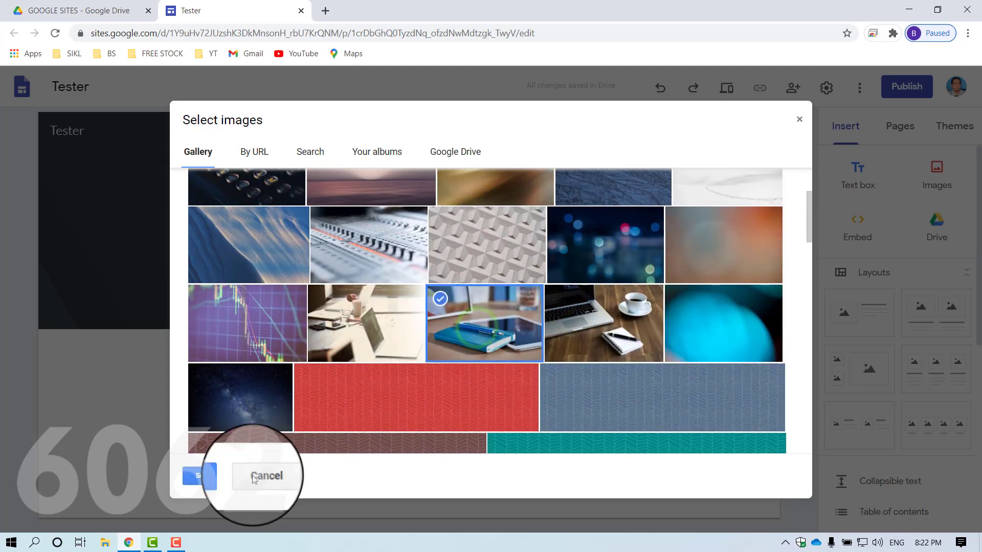
click(209, 474)
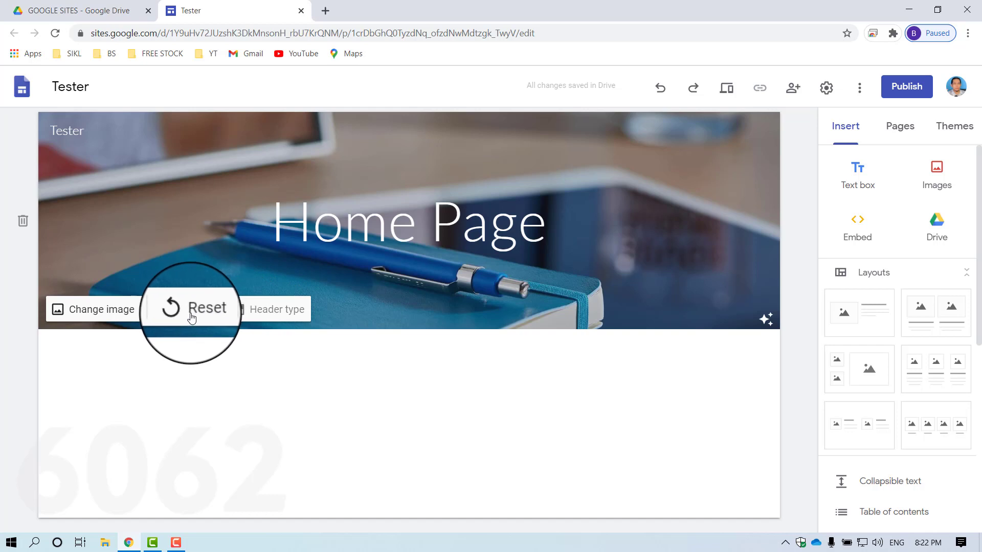
Try the Cover, Large banner and Title only header types on the home page, and set the header back to Banner.
click(191, 317)
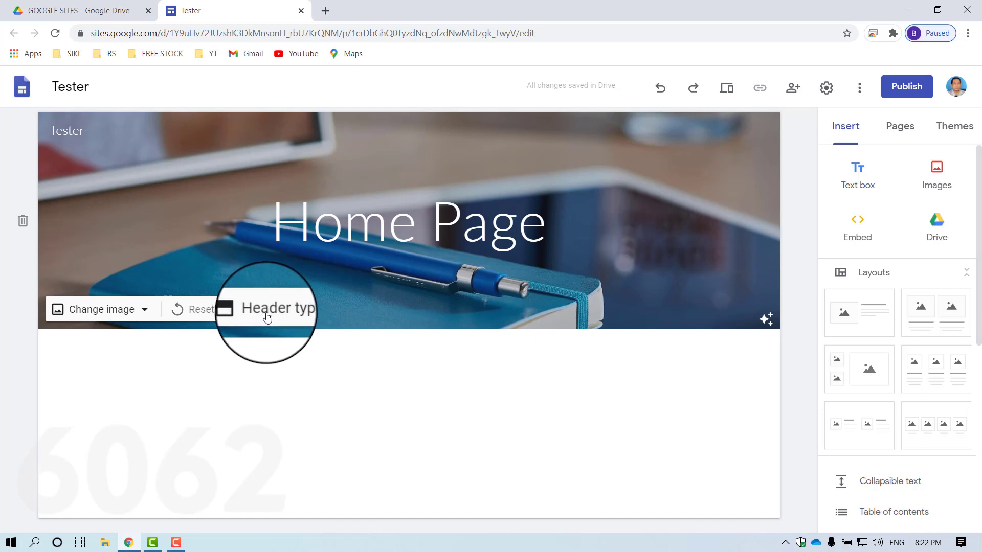
click(280, 316)
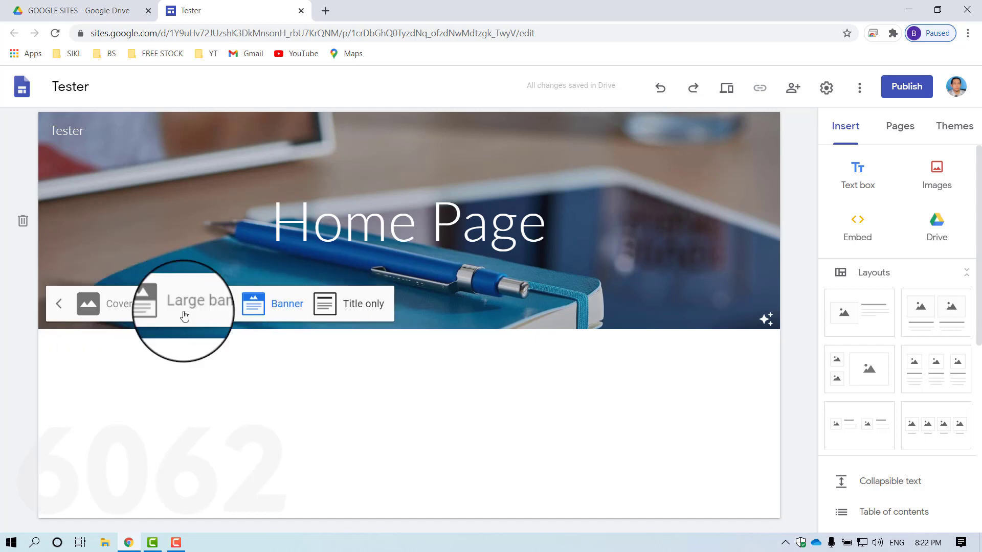
click(58, 304)
click(271, 307)
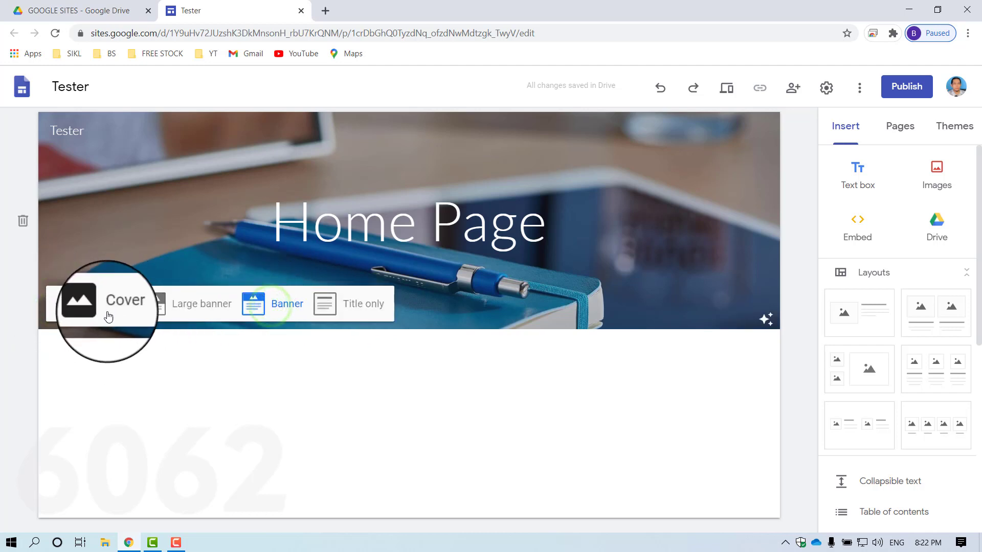
click(110, 306)
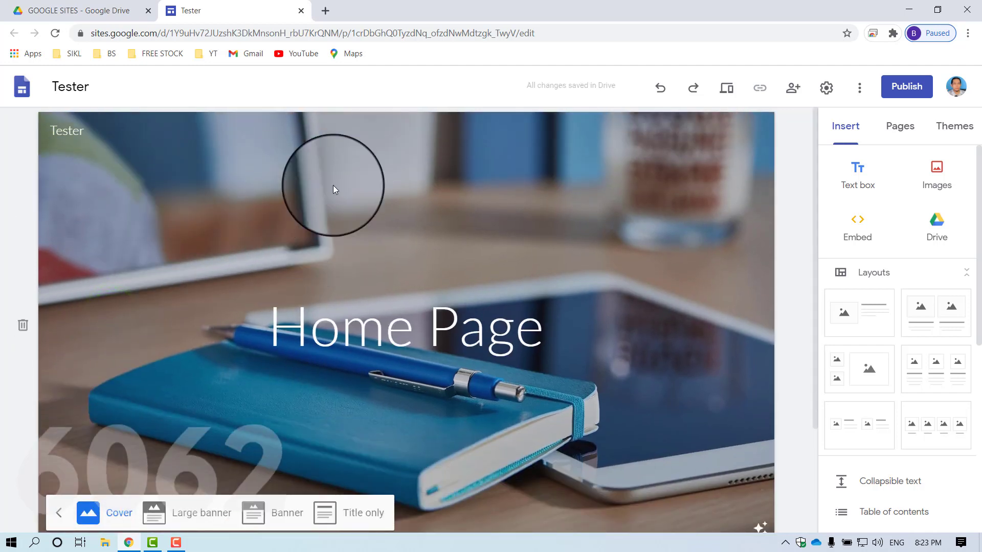
scroll(539, 201, down, 3)
scroll(539, 201, up, 3)
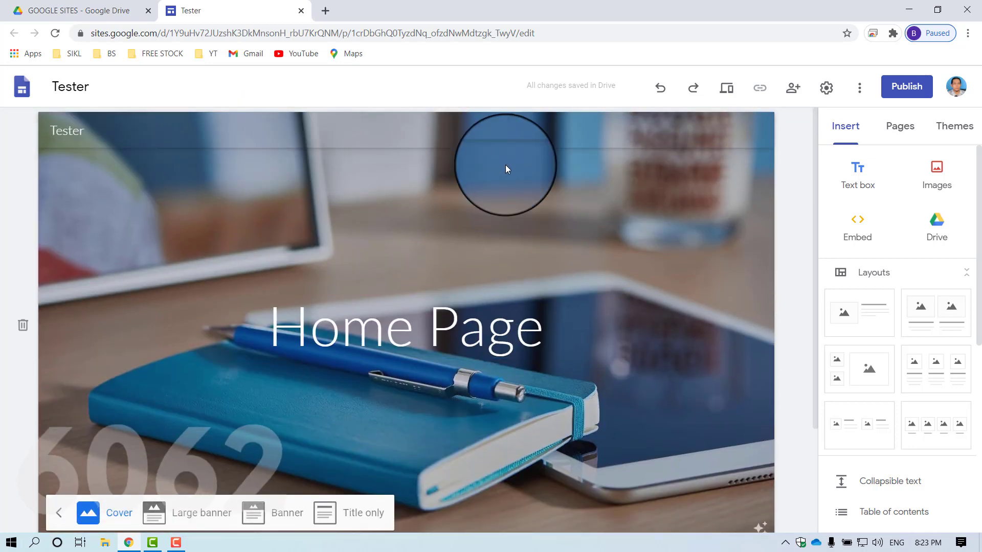
scroll(456, 204, down, 2)
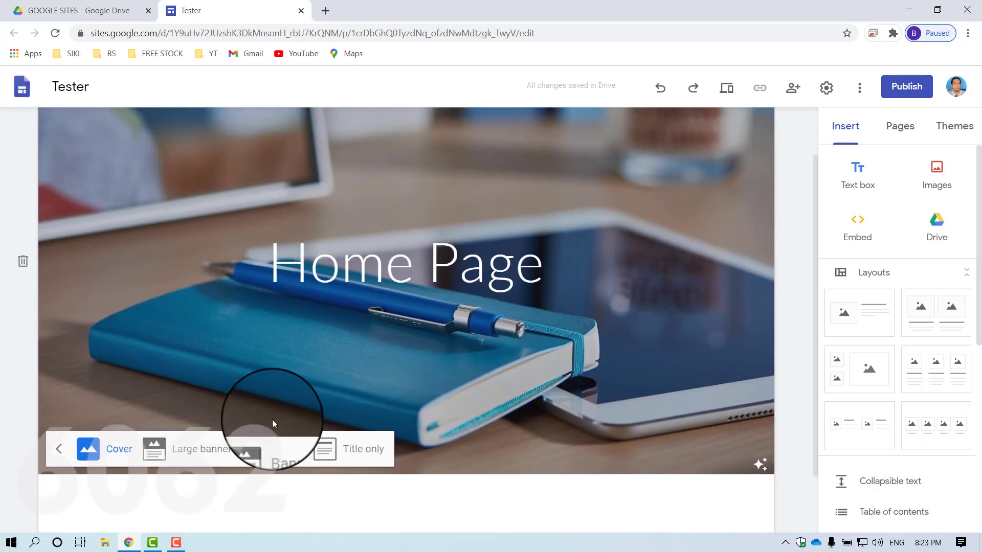
click(195, 453)
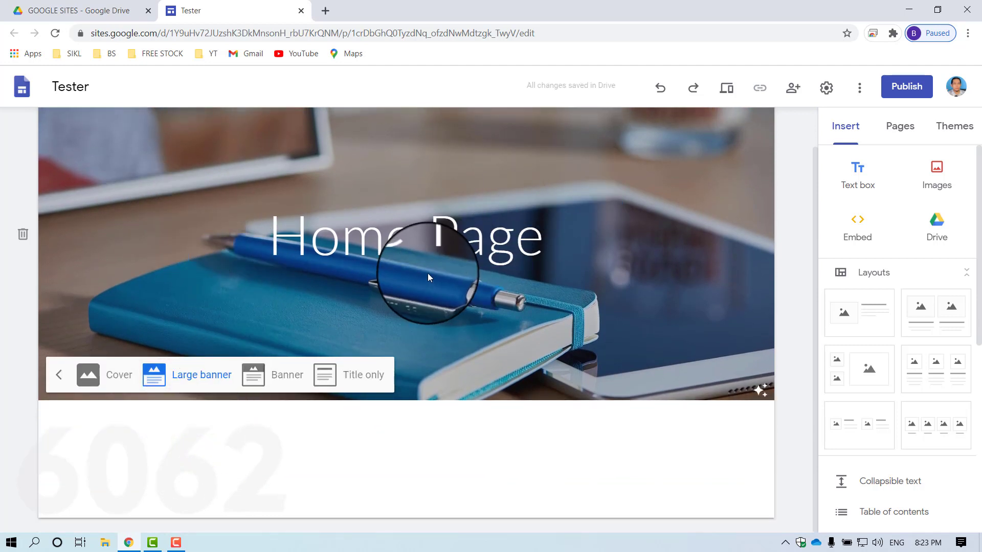
click(287, 387)
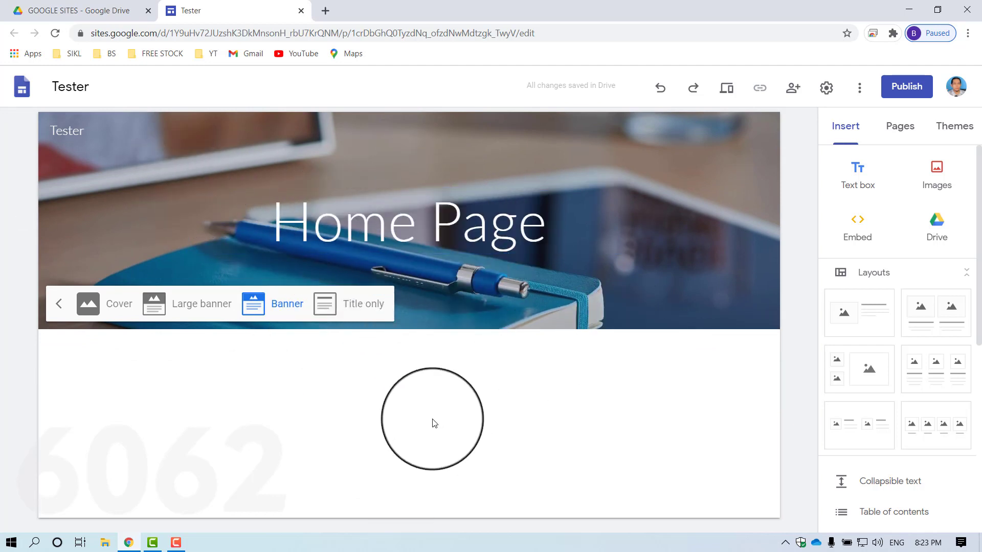
click(362, 307)
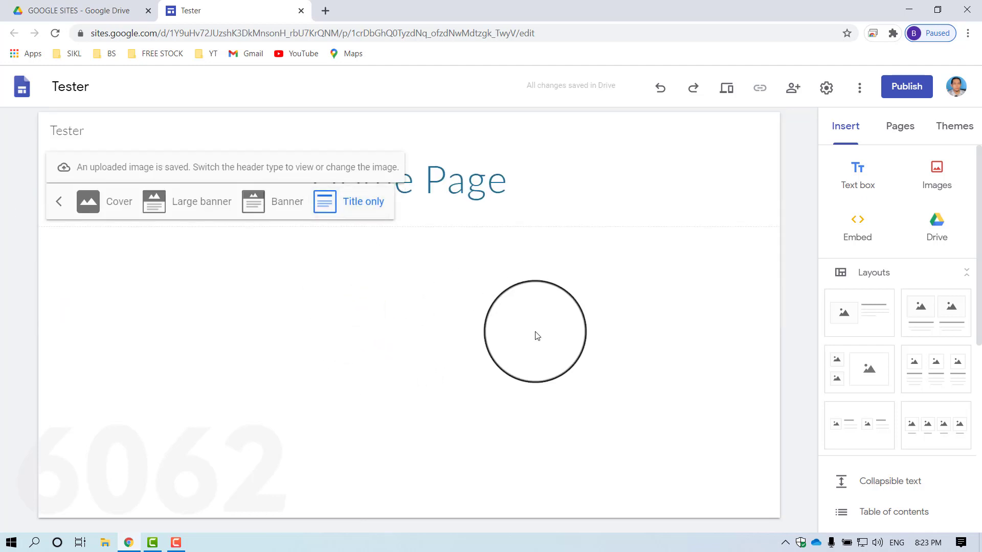
click(276, 206)
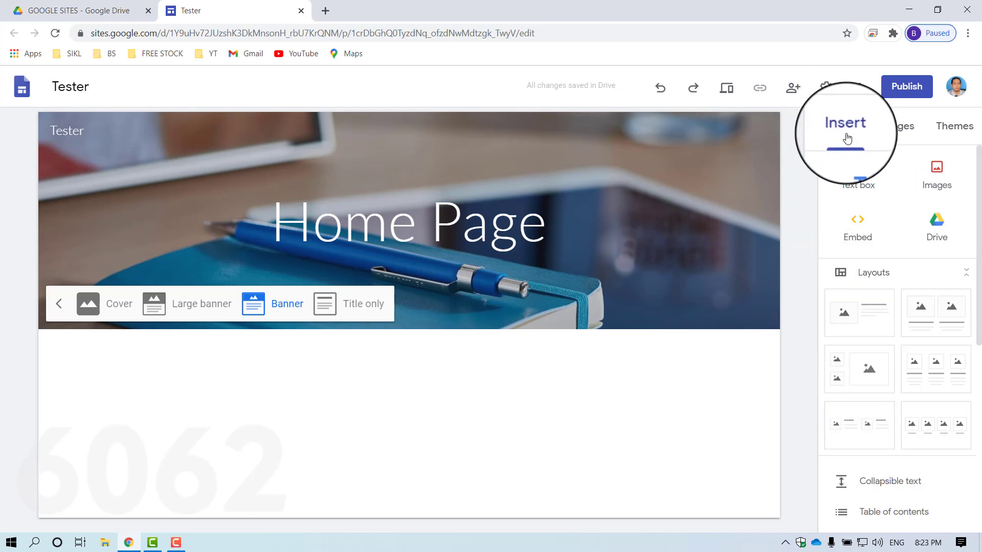
Add a text box below the header containing the text "Selamat Datang".
scroll(859, 247, down, 7)
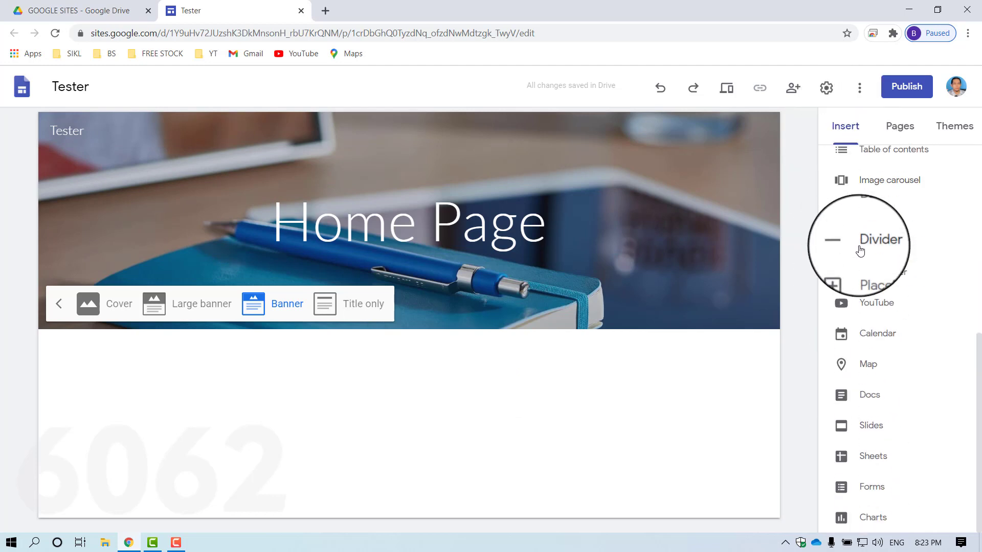
scroll(891, 420, up, 5)
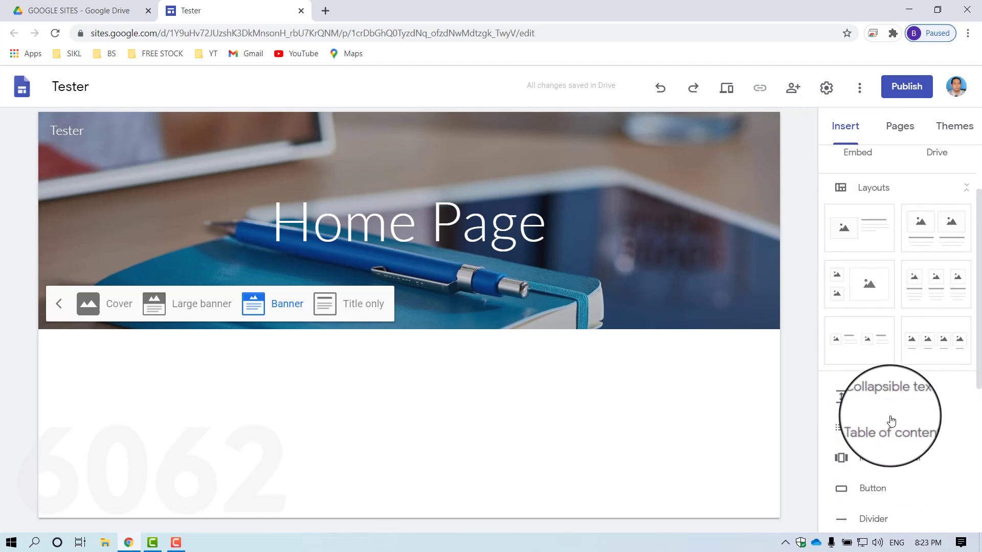
scroll(891, 421, up, 2)
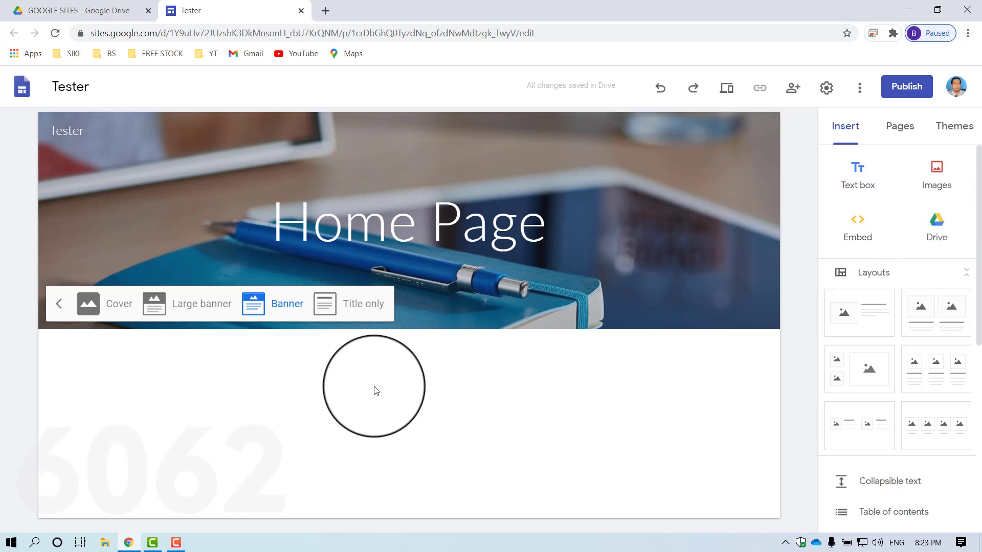
double_click(375, 389)
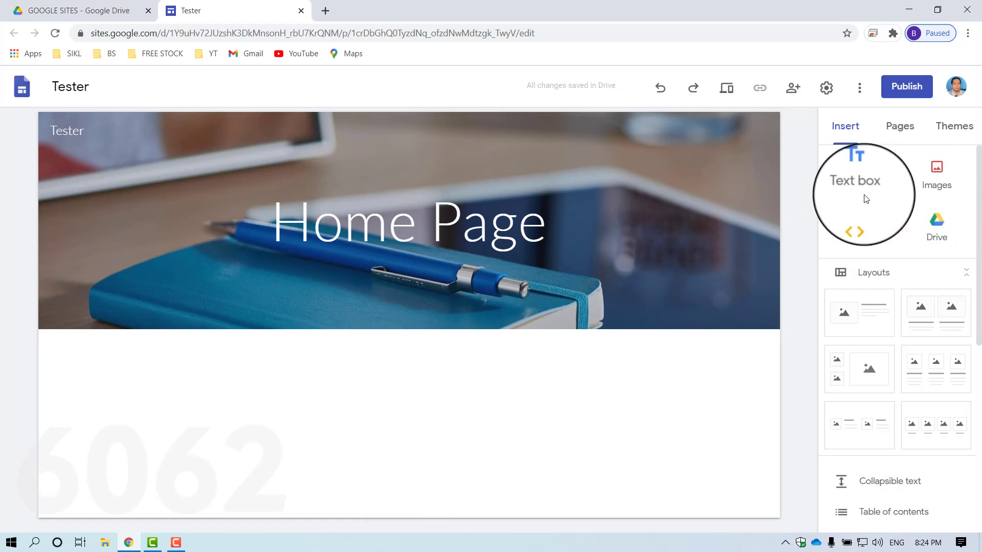
click(863, 178)
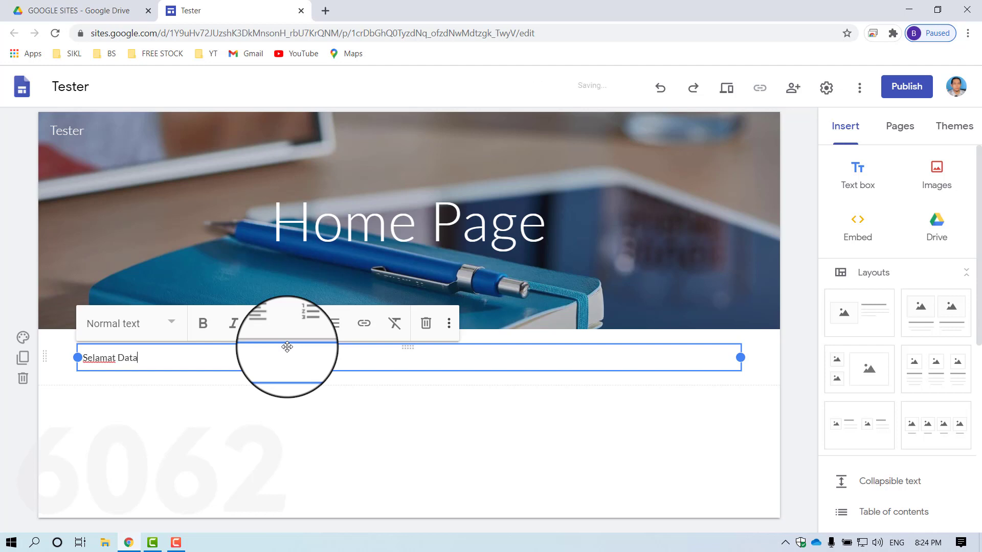
click(299, 409)
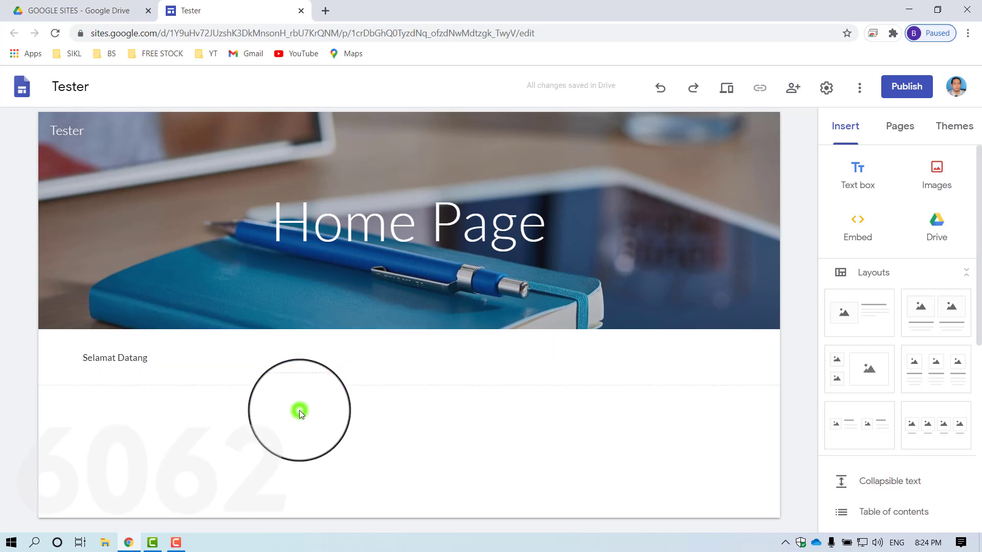
Try the Title style on the "Selamat Datang" text and set it to Heading.
click(268, 359)
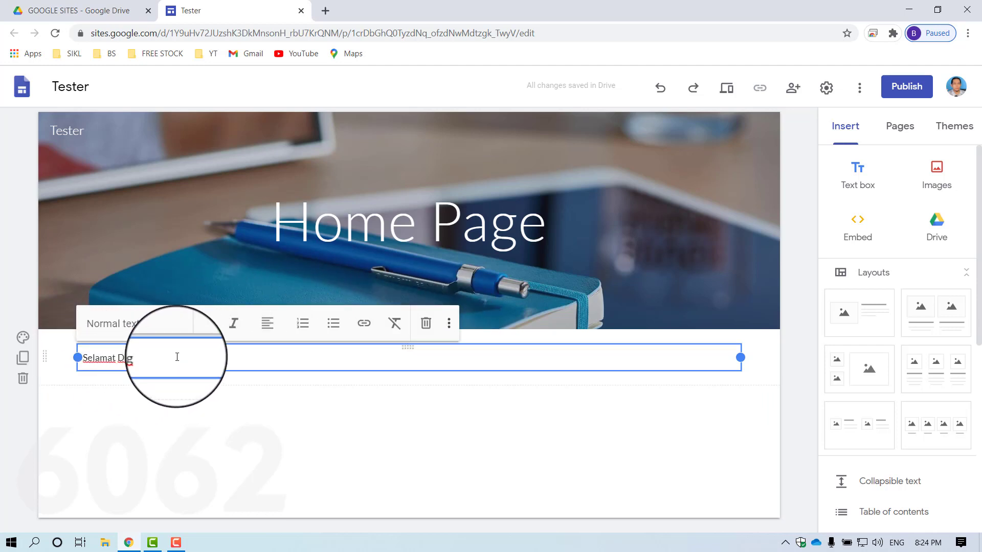
drag(177, 356, 78, 358)
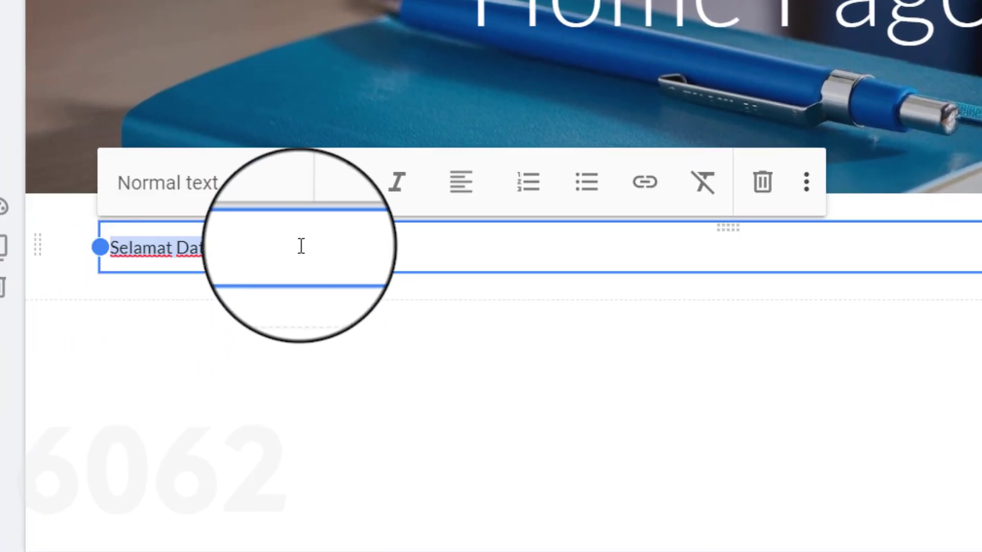
click(285, 183)
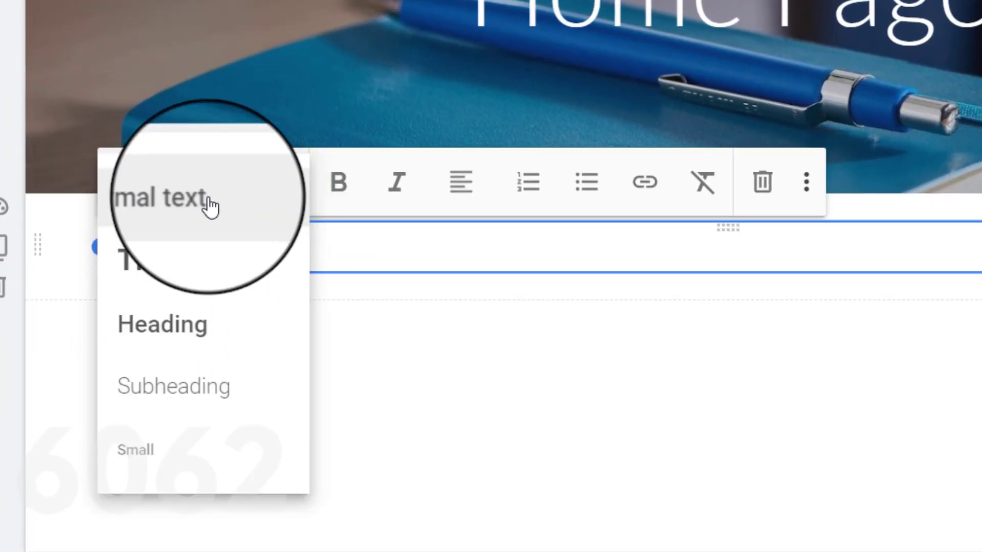
click(164, 263)
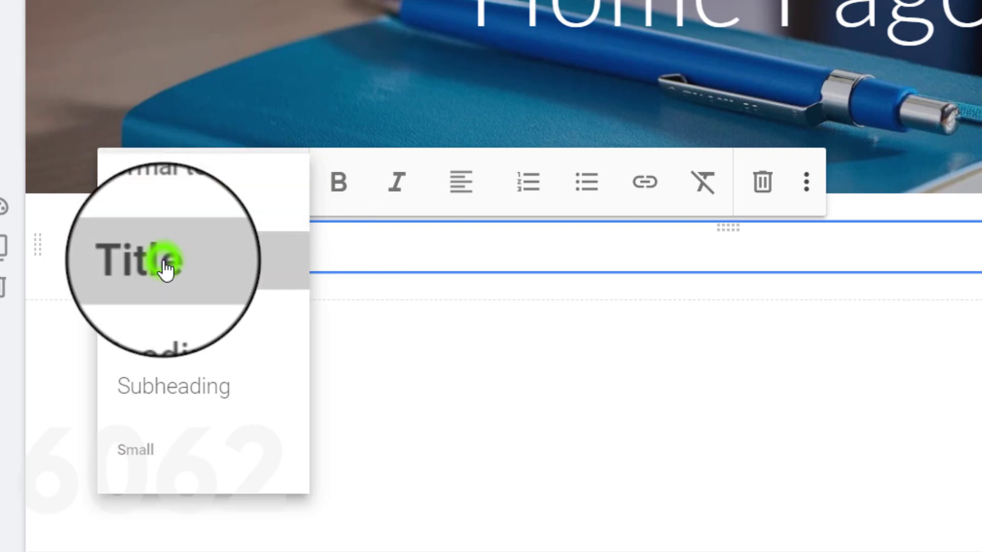
click(275, 185)
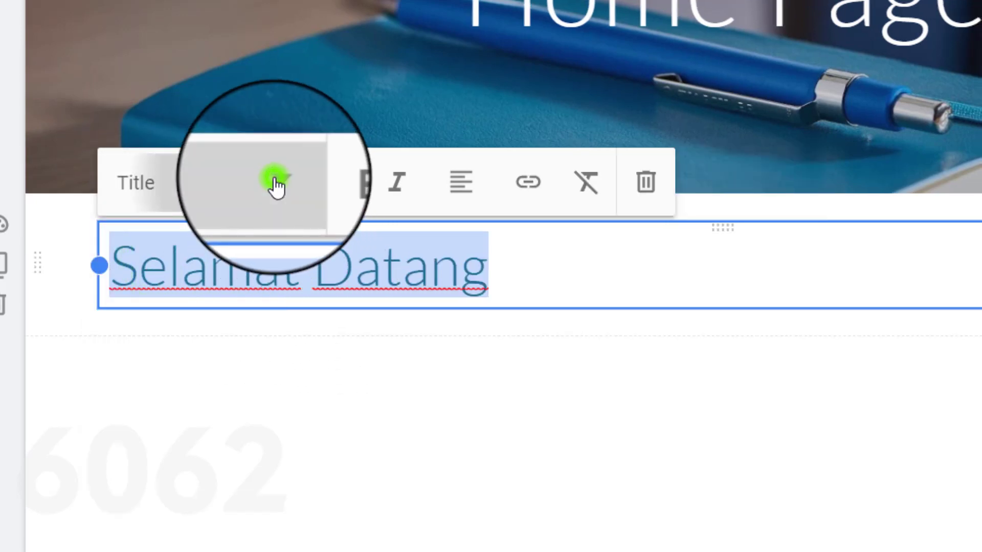
click(197, 330)
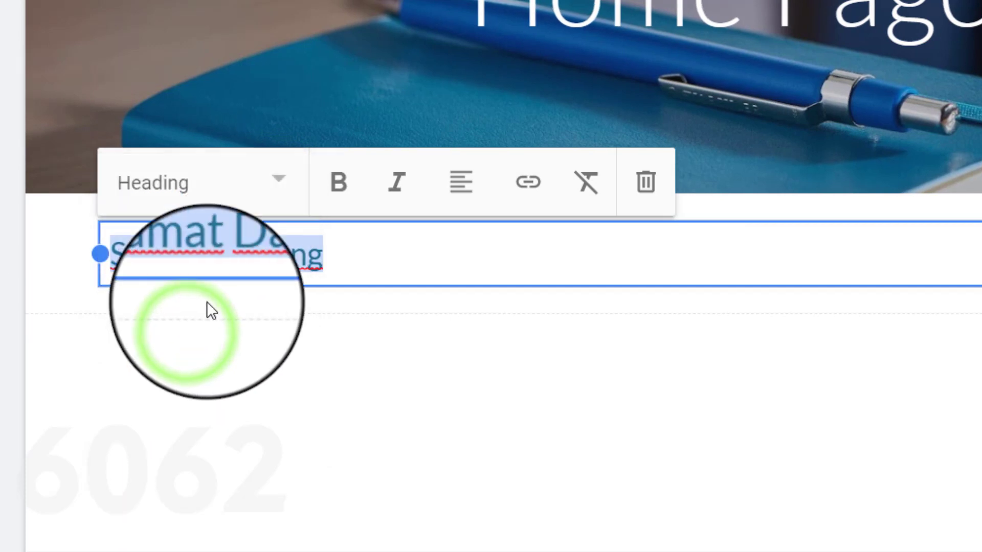
Try the Subheading and Small styles on the "Selamat Datang" text and return it to Heading.
click(281, 185)
click(202, 387)
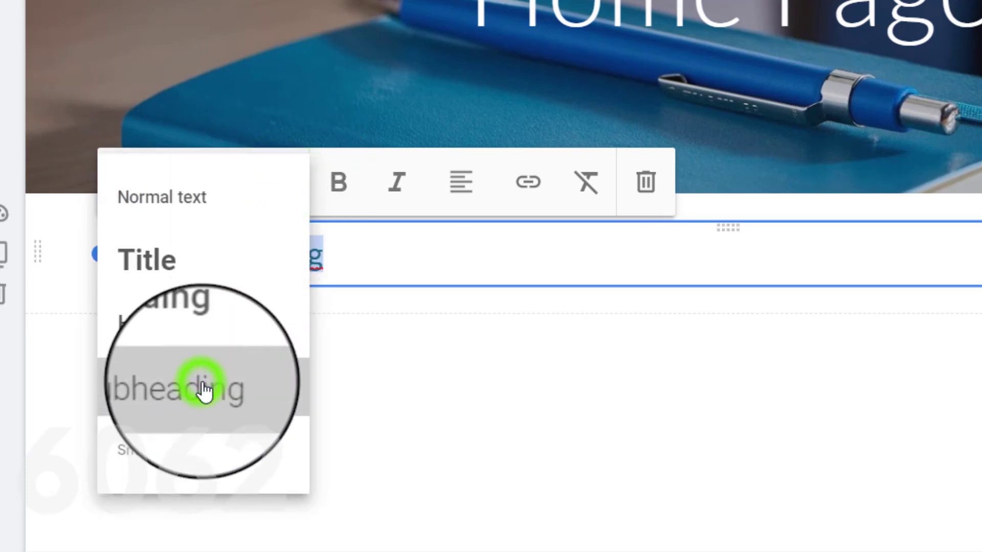
click(280, 187)
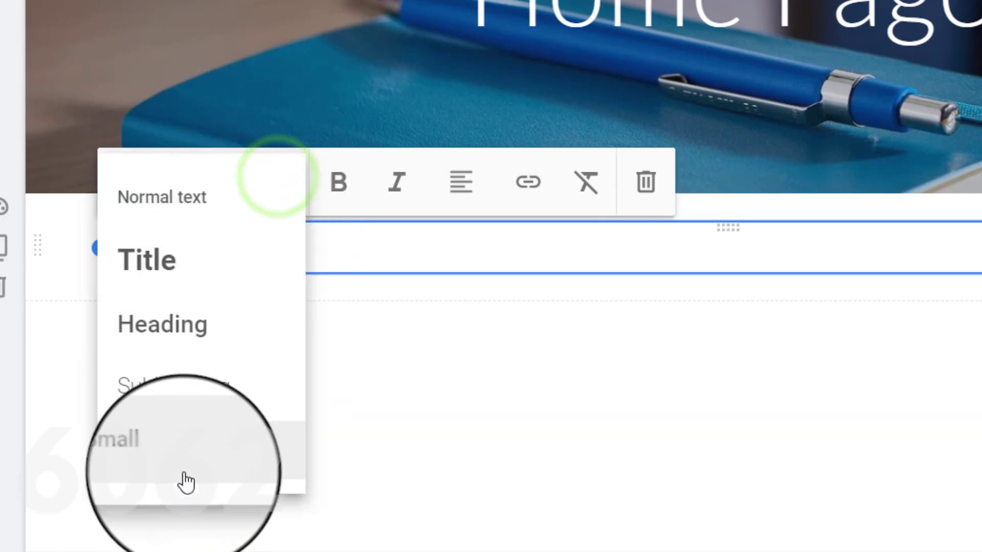
click(152, 458)
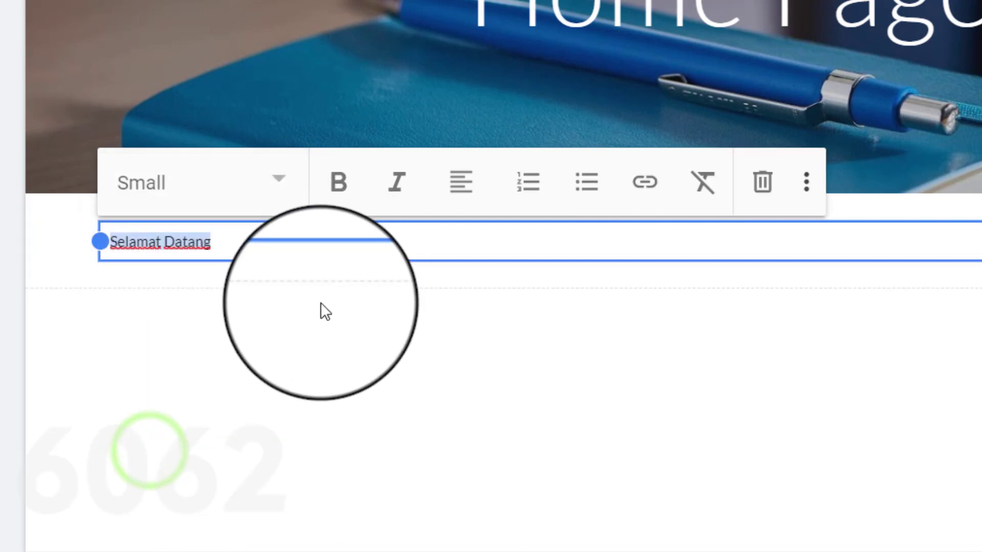
click(284, 184)
click(193, 320)
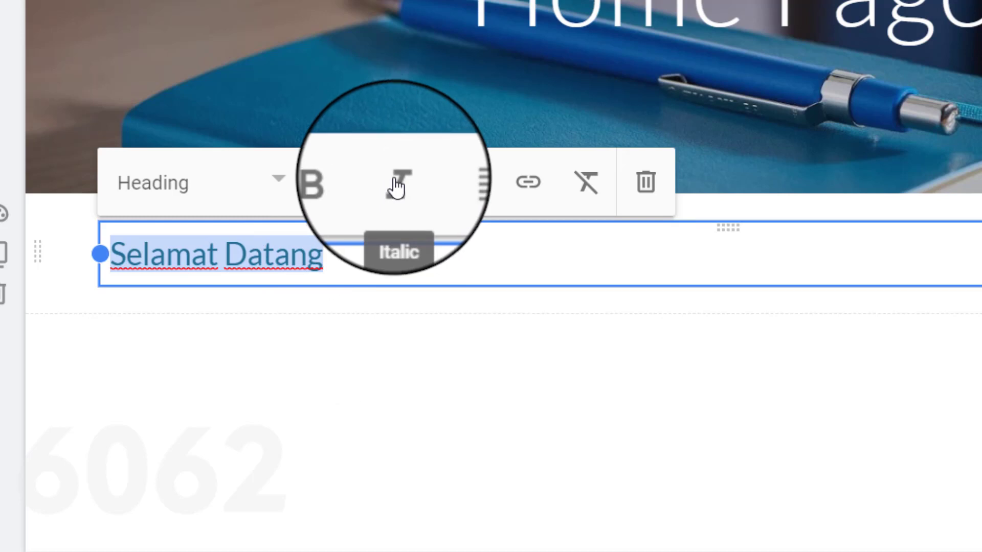
Try centre, right and justified alignment on the "Selamat Datang" text and return it to left alignment.
click(464, 190)
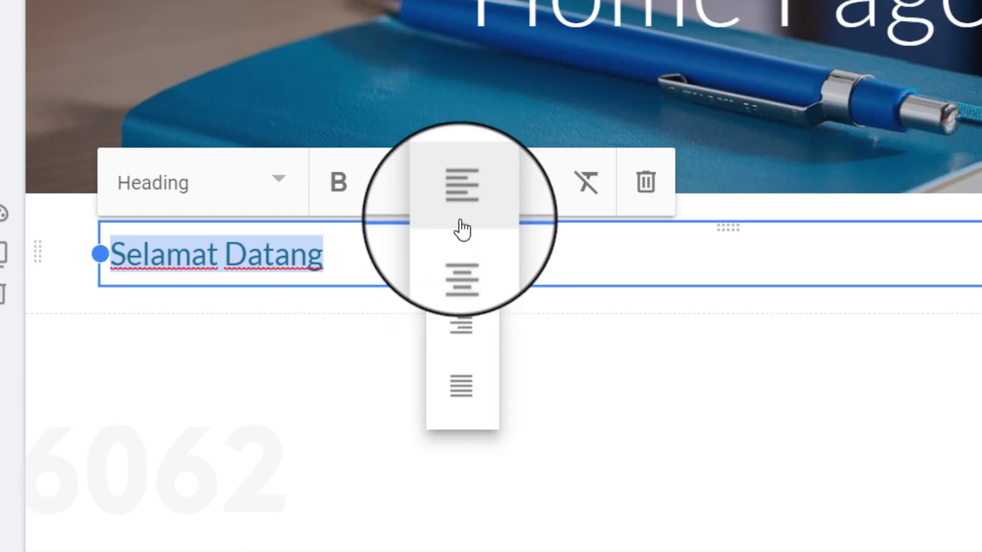
click(475, 278)
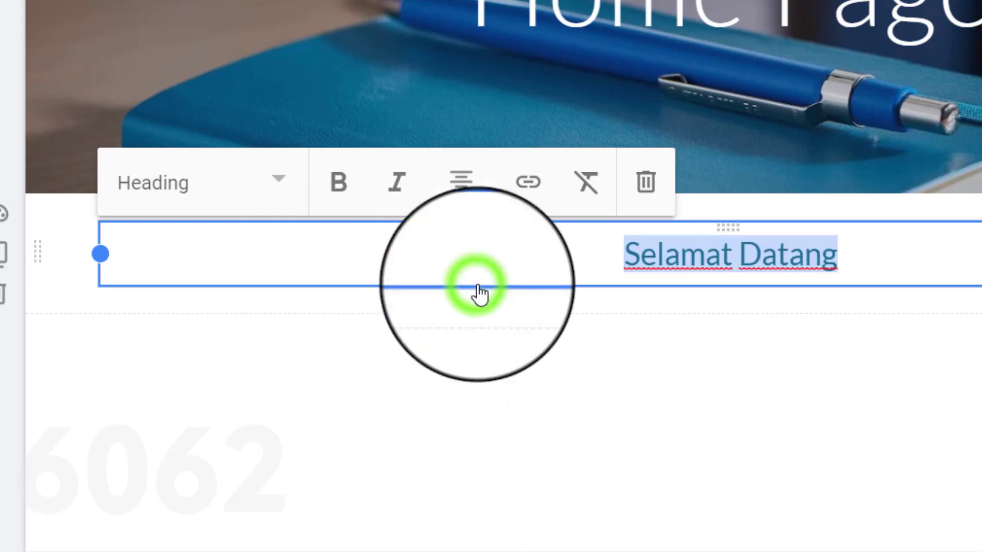
click(467, 190)
click(475, 319)
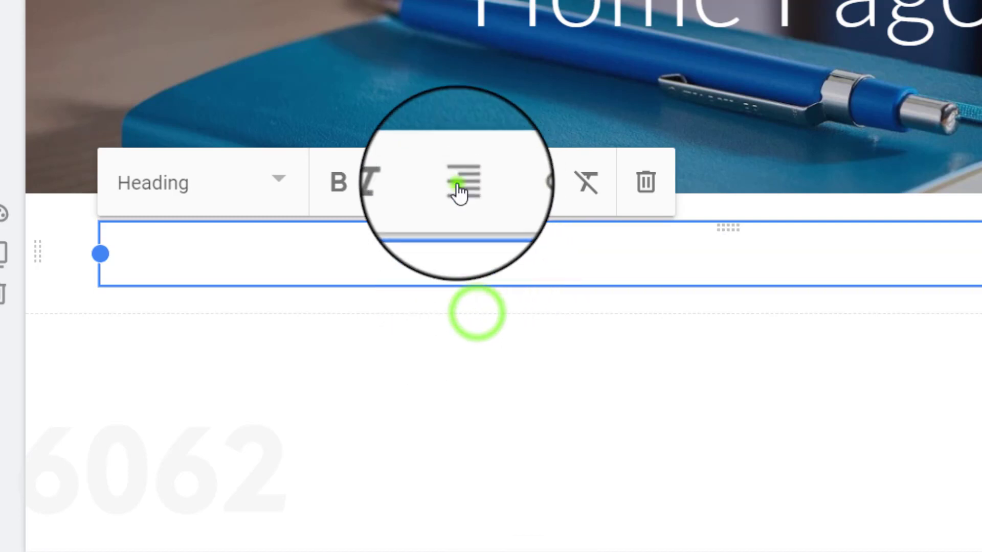
click(460, 187)
click(470, 379)
click(458, 186)
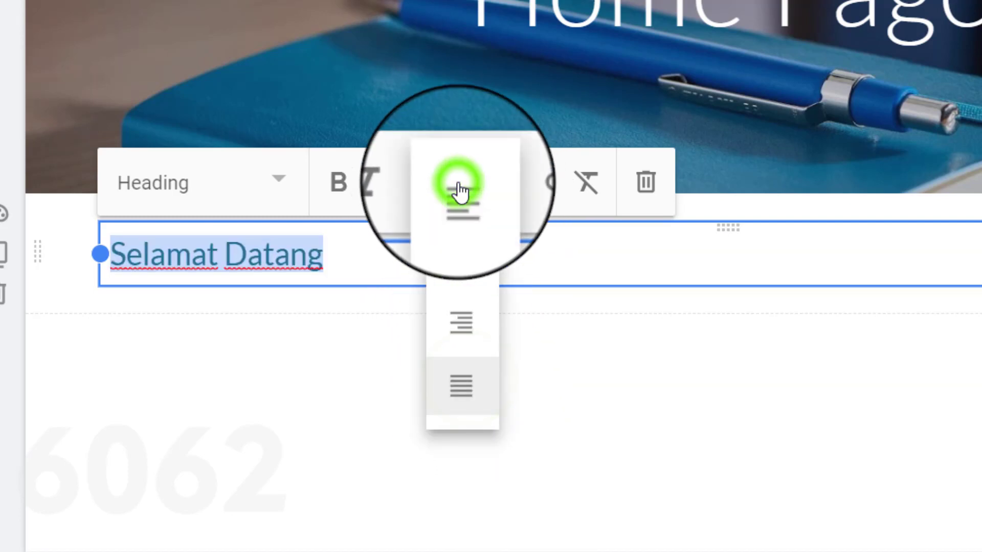
click(470, 208)
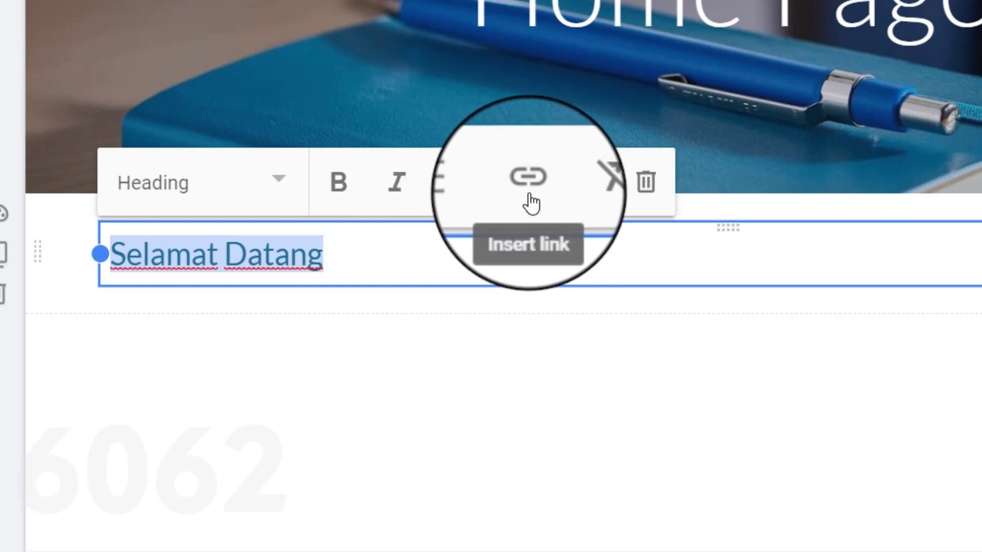
click(302, 373)
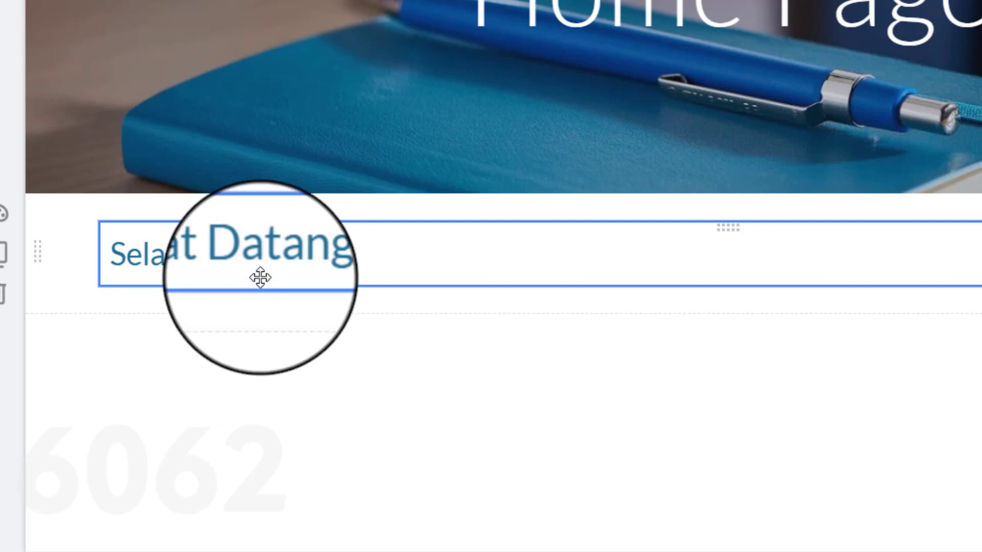
click(259, 259)
drag(355, 257, 95, 247)
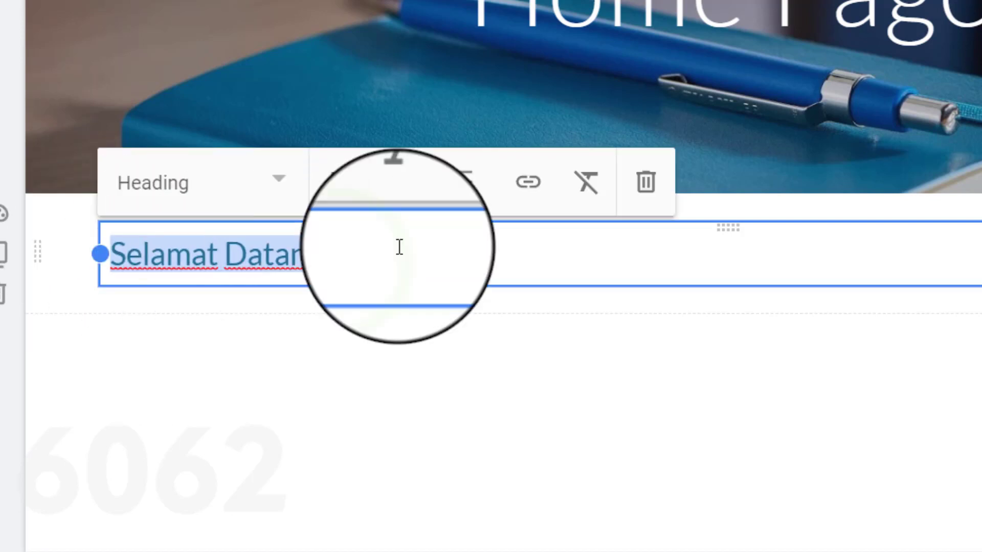
click(532, 183)
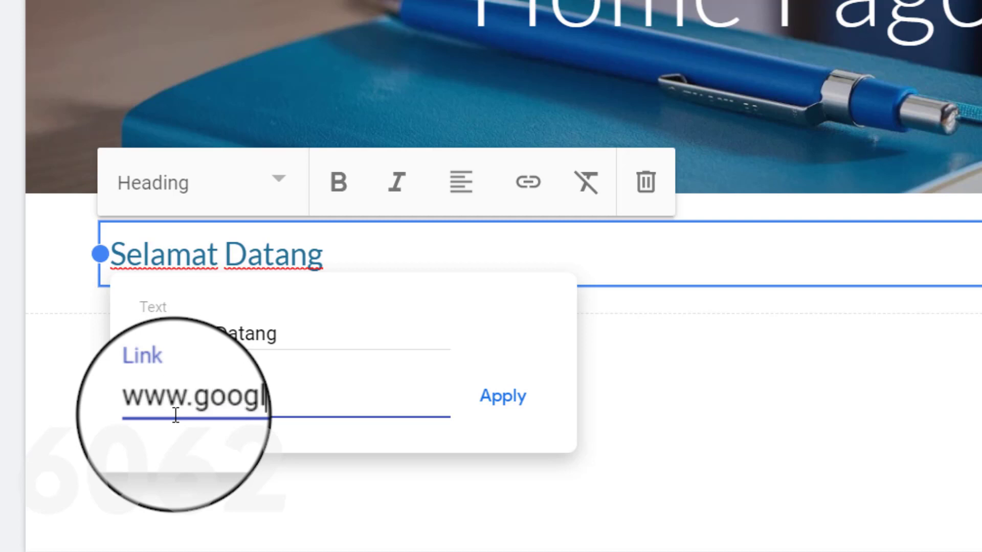
text(www.google.com)
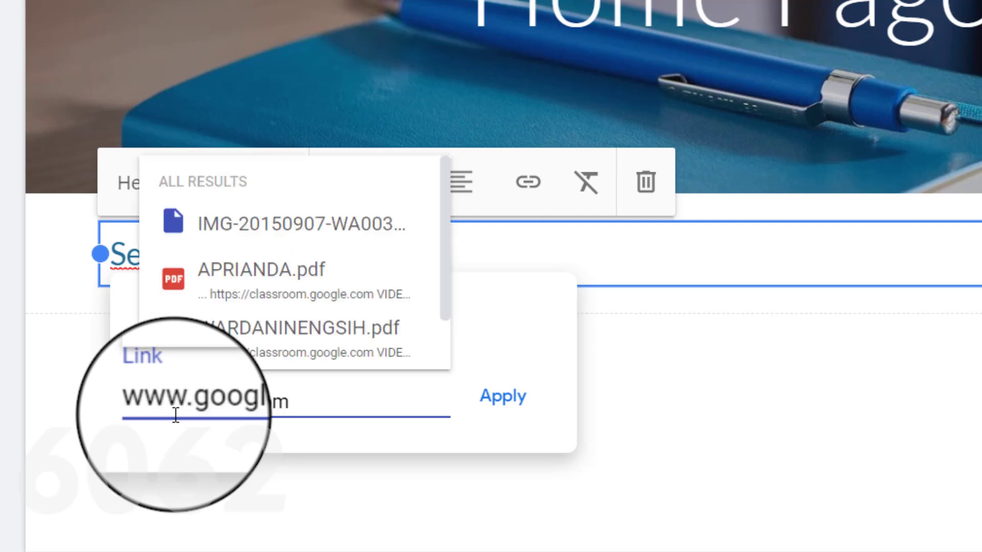
click(517, 410)
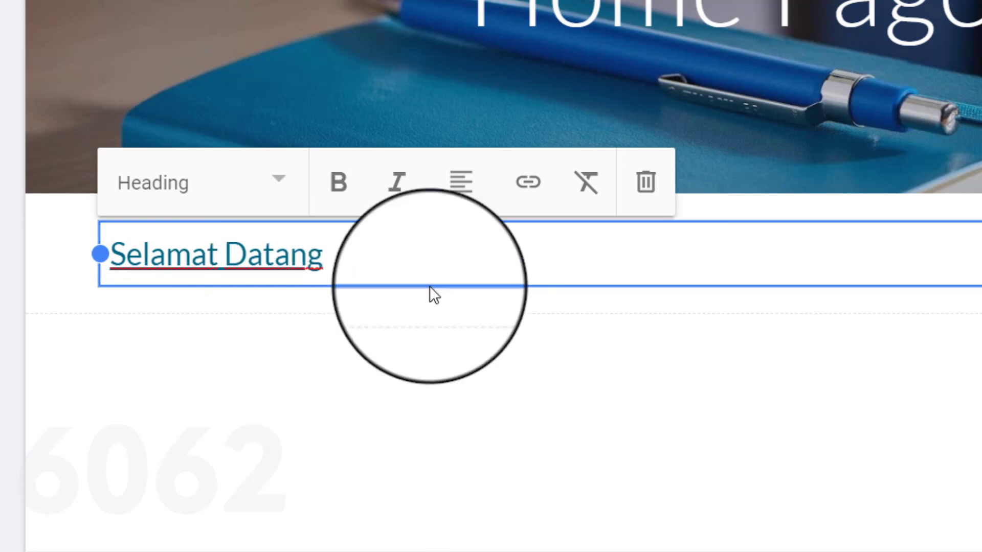
drag(395, 261, 110, 248)
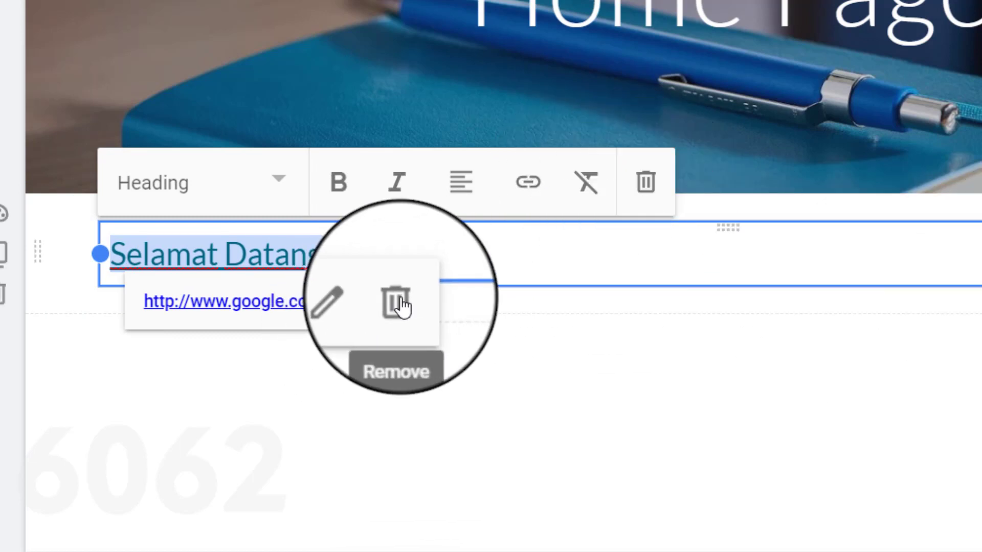
click(629, 458)
click(358, 241)
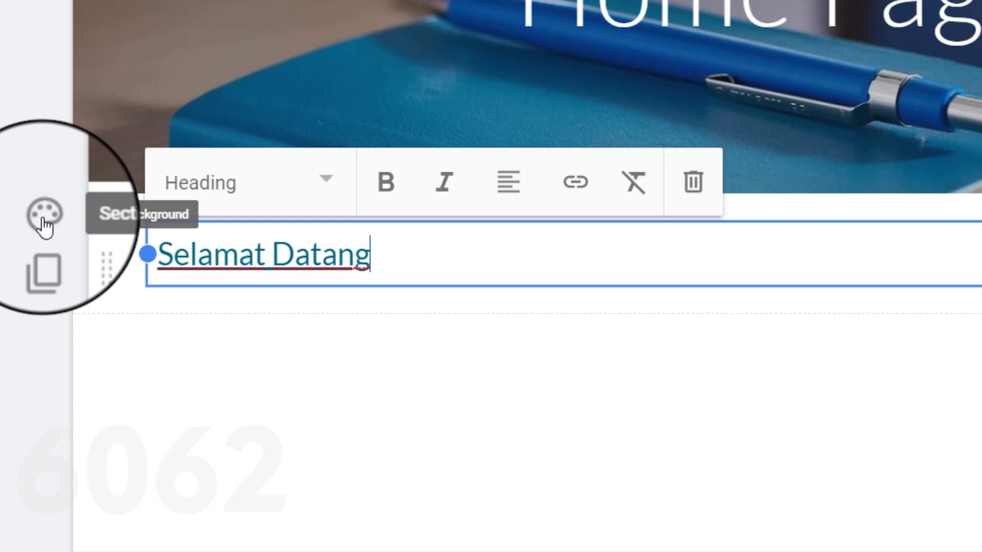
Try the Emphasis 1 background on the "Selamat Datang" section and set it to Emphasis 2.
click(44, 224)
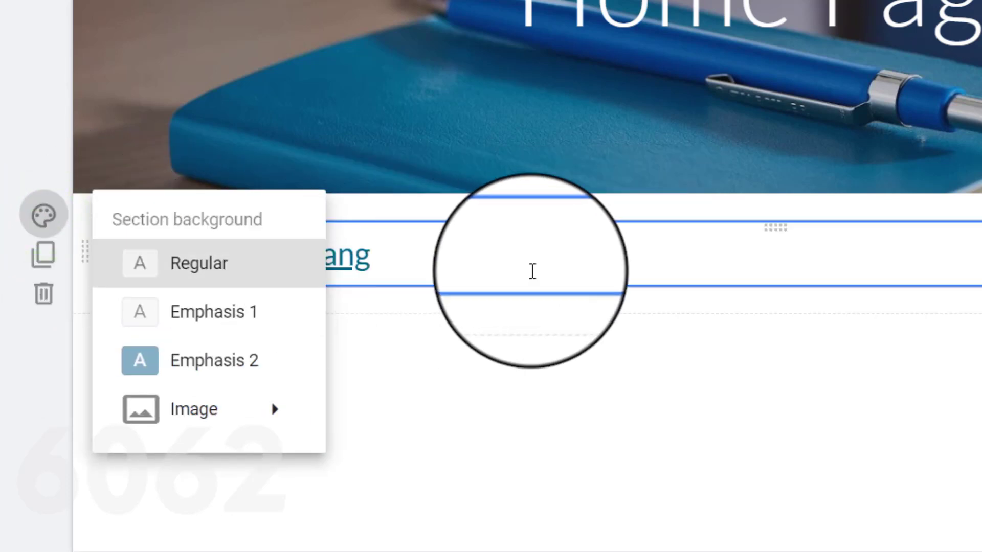
click(225, 313)
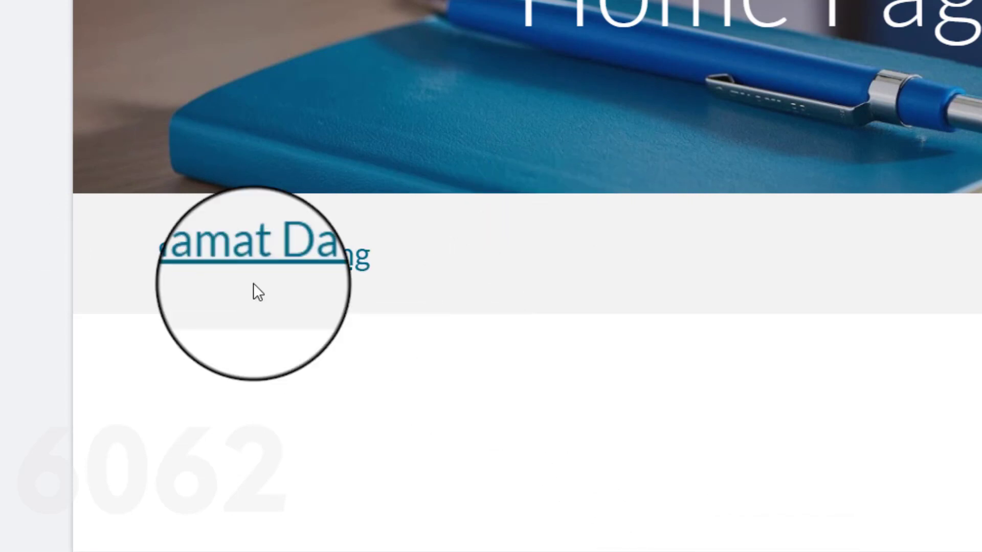
click(44, 215)
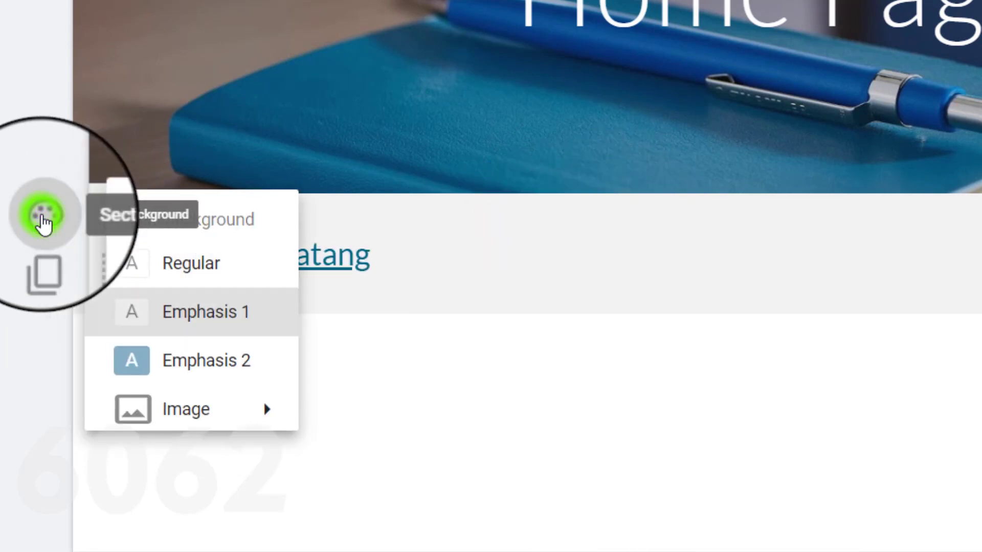
click(207, 376)
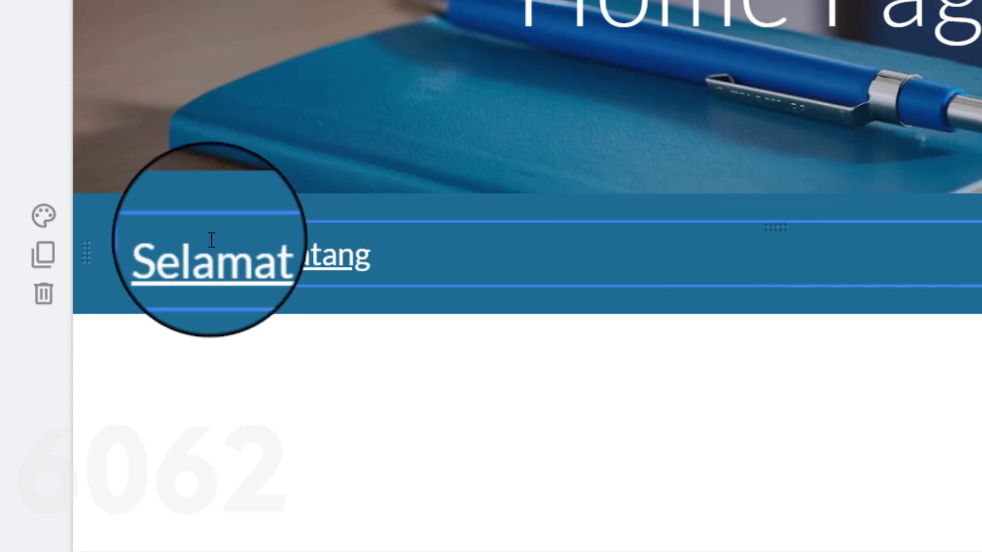
click(44, 215)
mouse_move(232, 432)
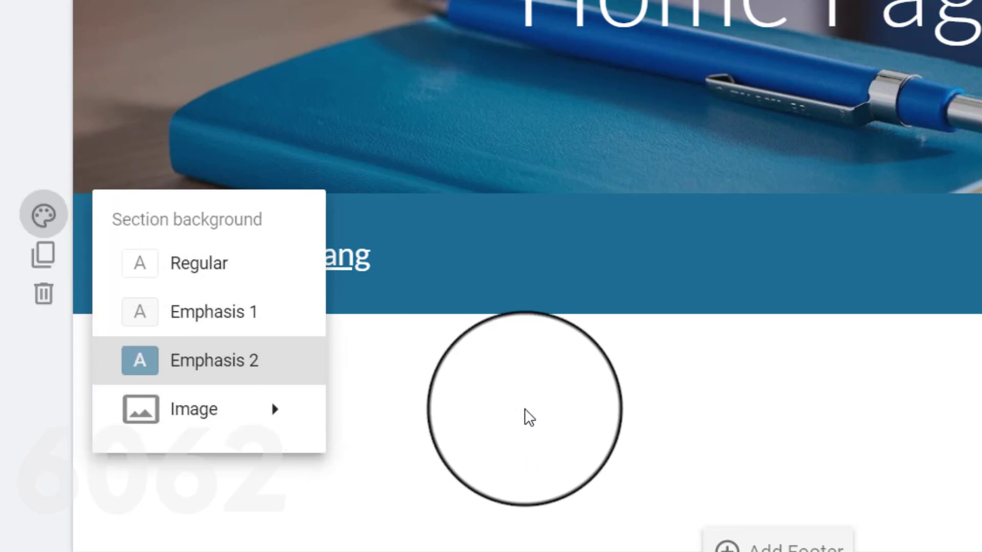
click(525, 408)
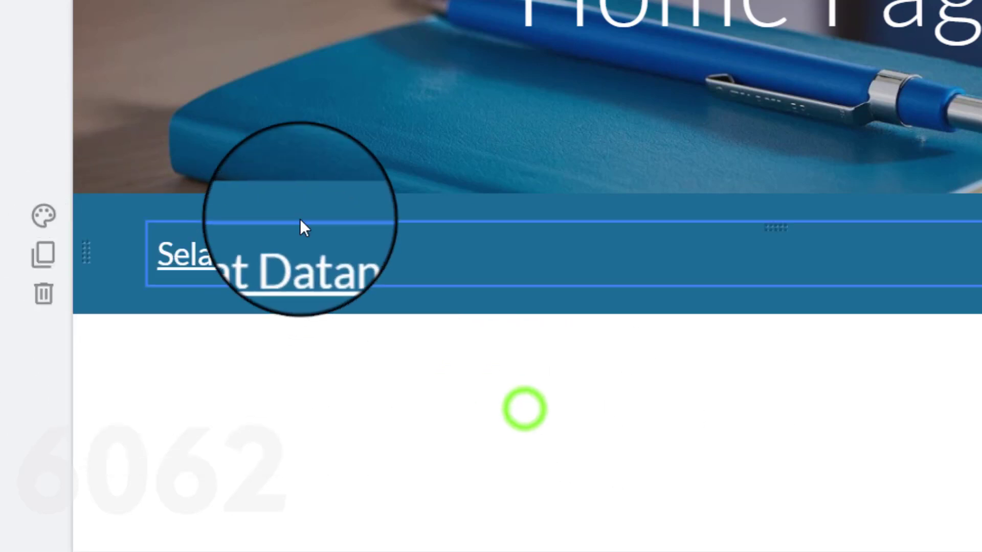
Try a duplicate of the "Selamat Datang" section with the Regular background and delete that copy.
click(46, 260)
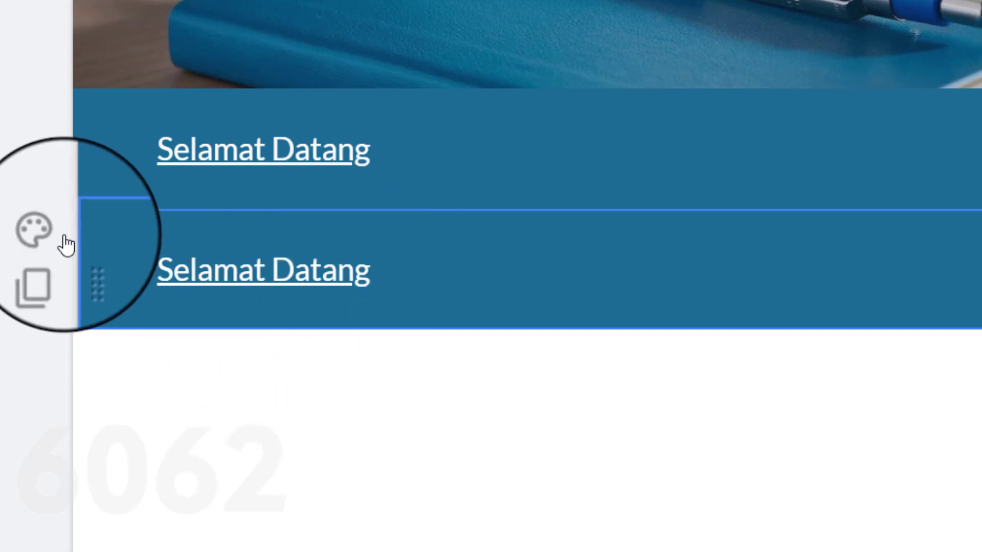
click(47, 233)
click(198, 279)
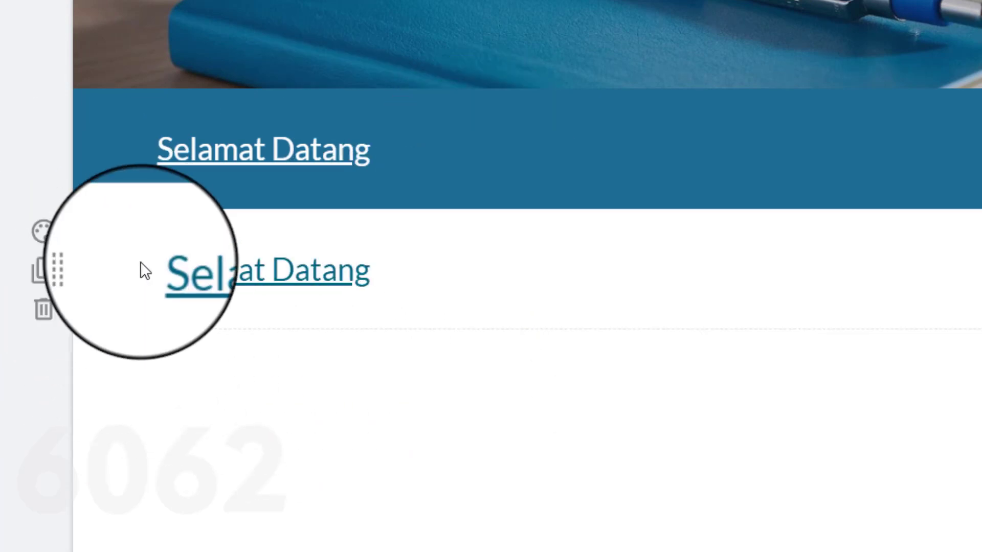
click(45, 317)
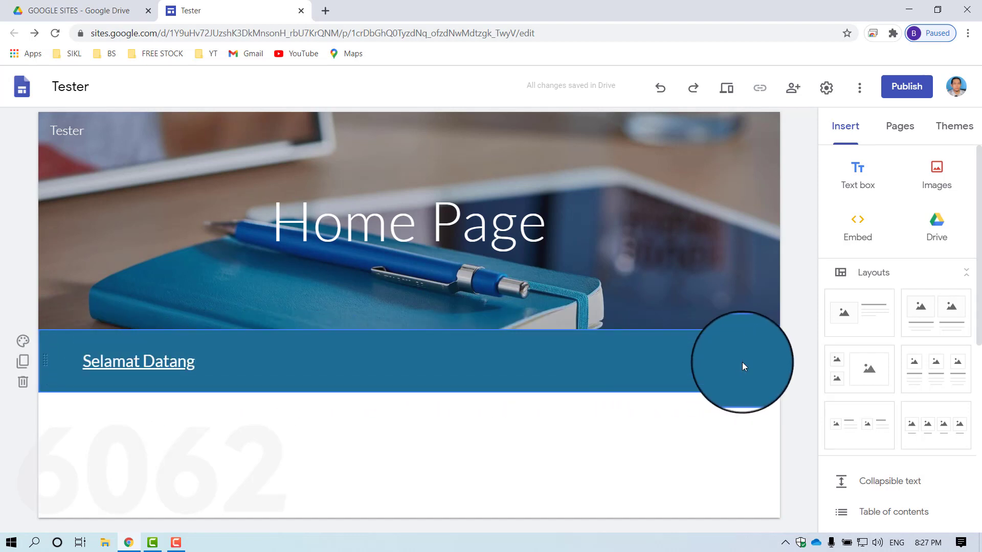
Narrow the "Selamat Datang" text box to just wider than its text, undoing the extra drag that follows.
click(725, 361)
drag(741, 361, 230, 368)
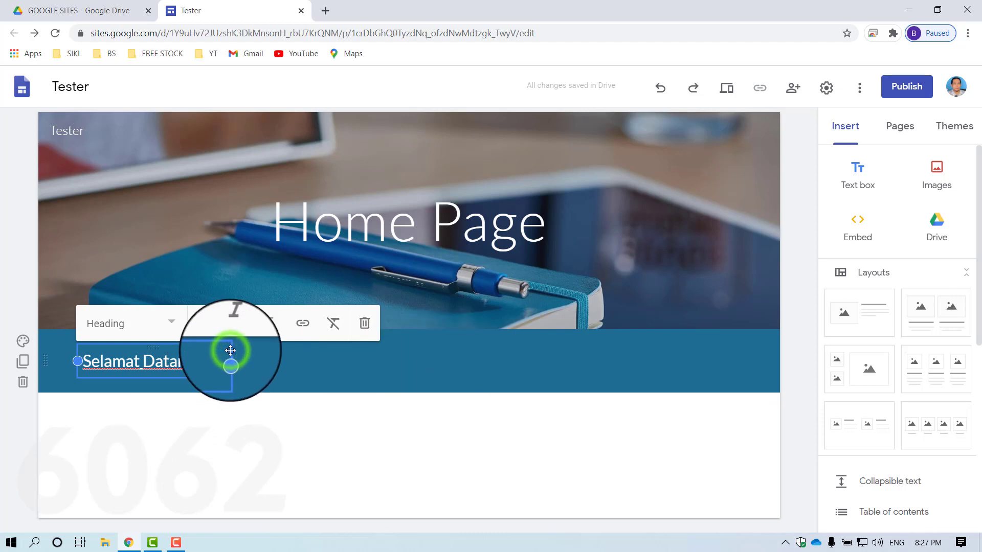
drag(231, 350, 365, 362)
key(ctrl+z)
click(271, 439)
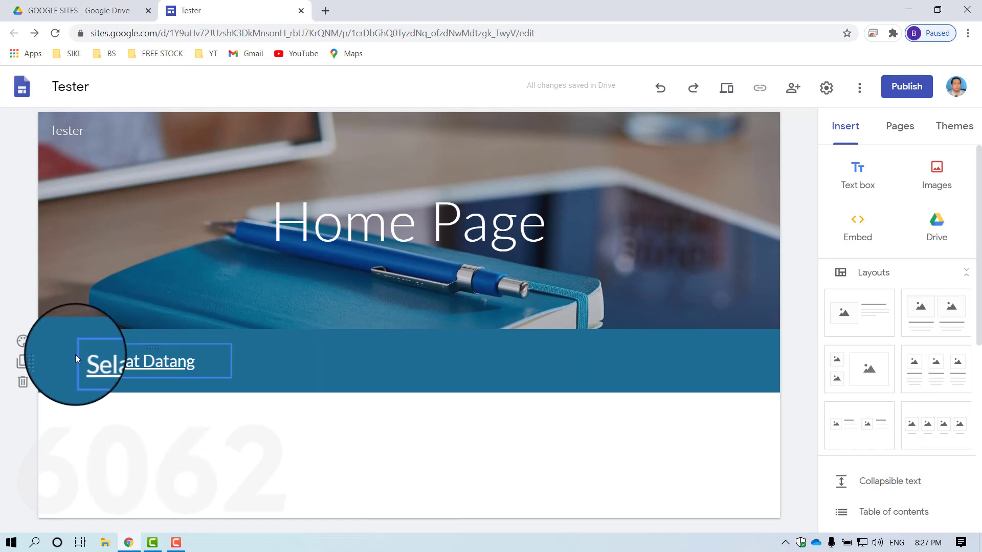
Duplicate the "Selamat Datang" section and set the copy's background to Emphasis 1.
click(27, 363)
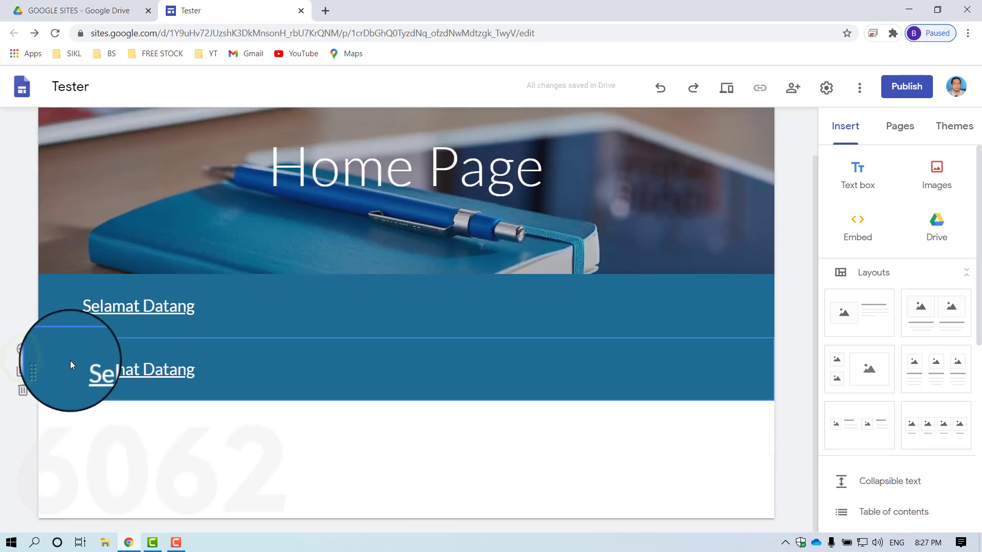
click(21, 350)
click(111, 400)
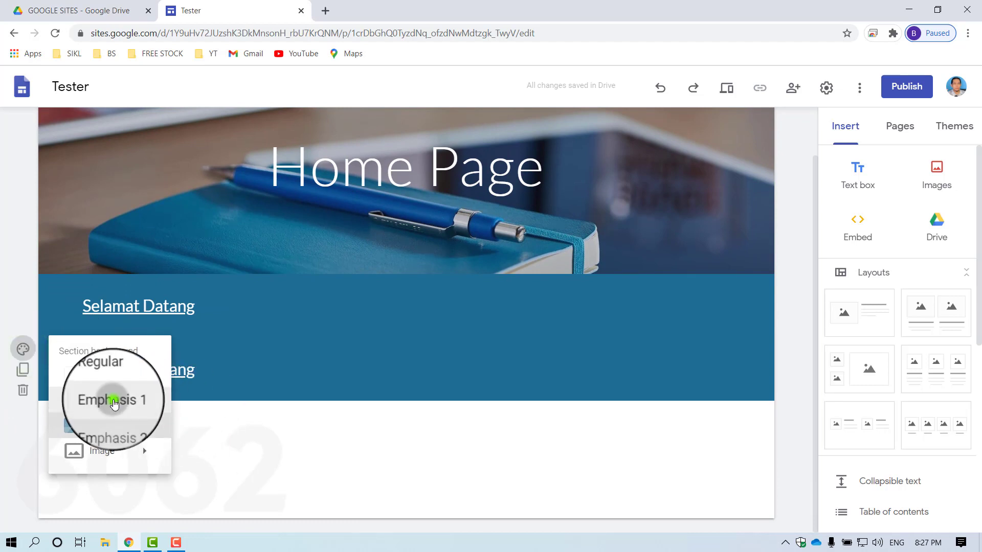
drag(47, 368, 50, 421)
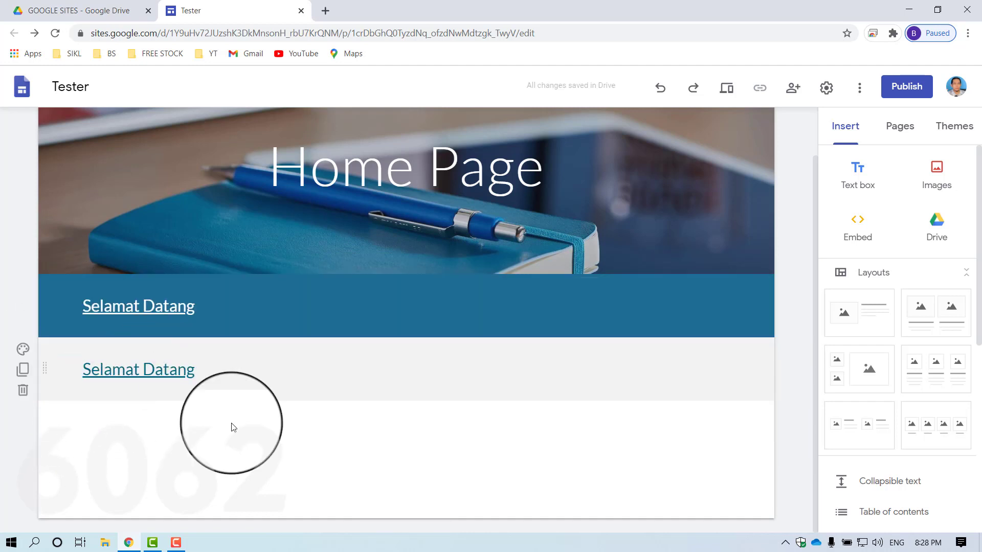
Preview the site in large screen, tablet and phone sizes, and return to the editor.
scroll(361, 338, up, 1)
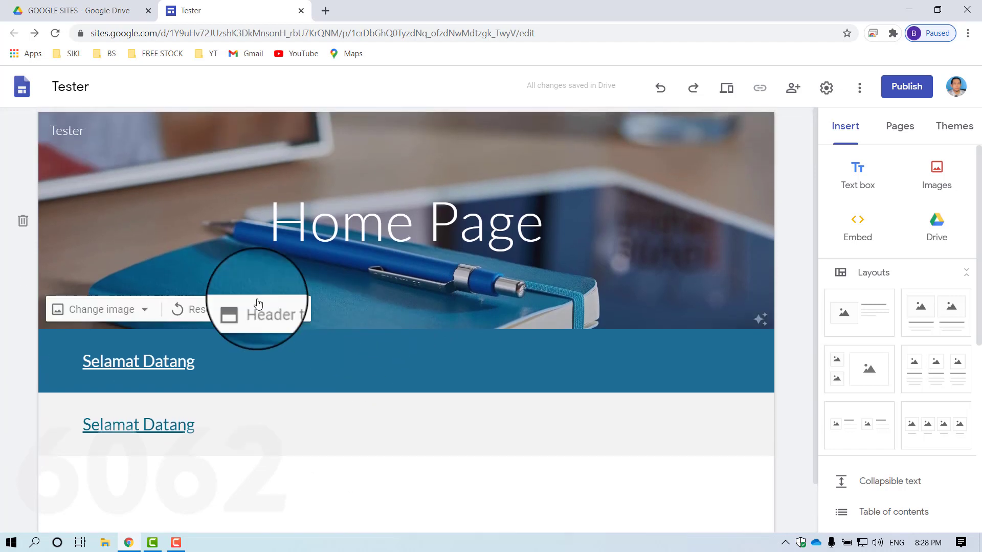
scroll(380, 321, down, 1)
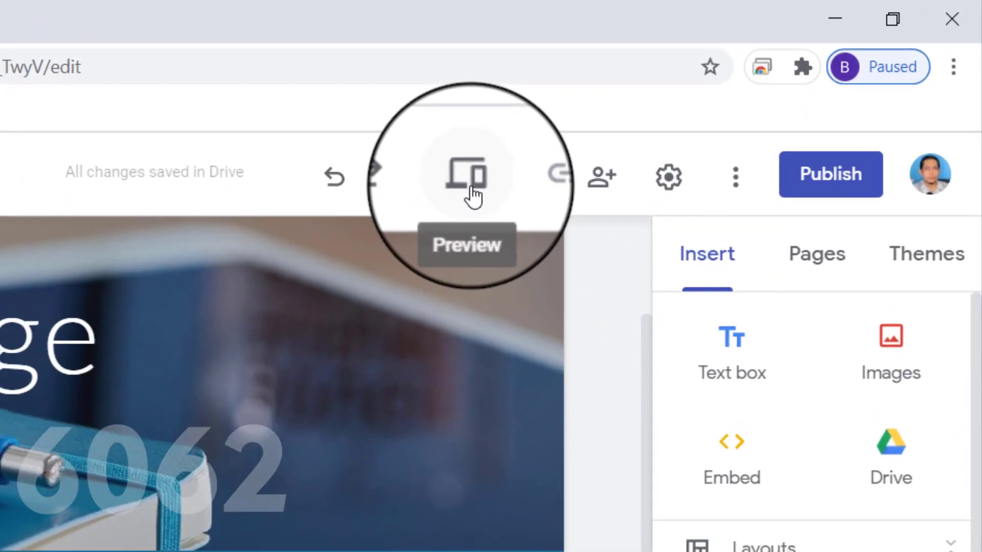
click(472, 194)
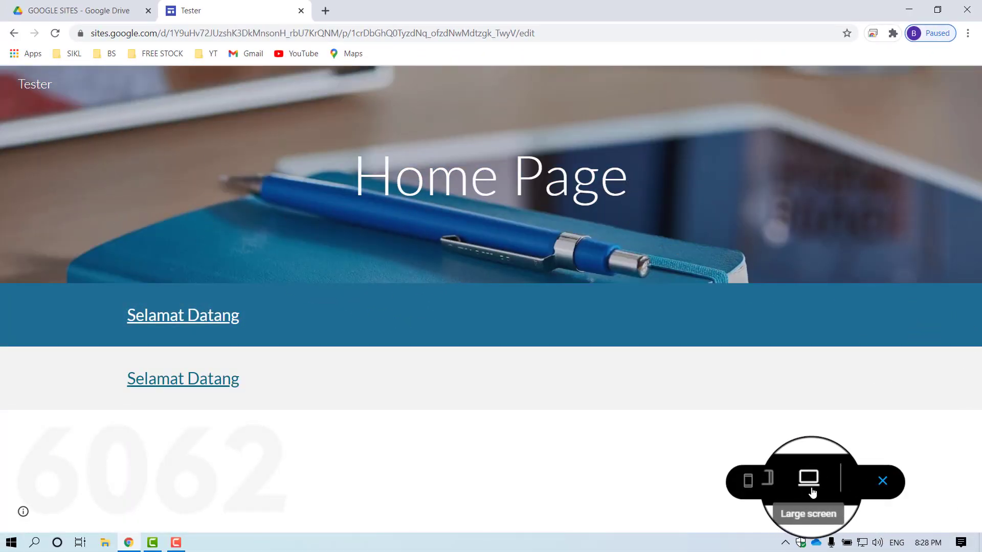
click(779, 484)
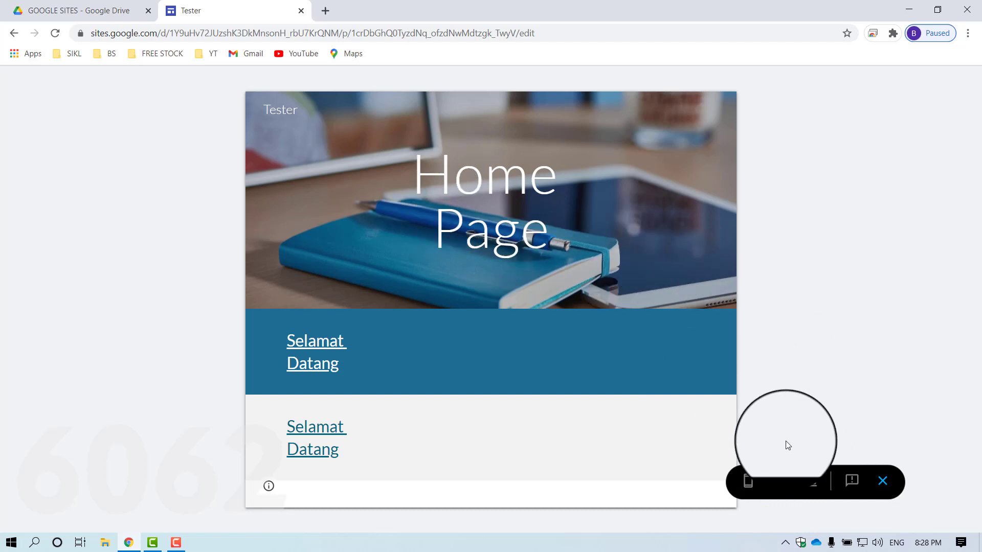
click(748, 483)
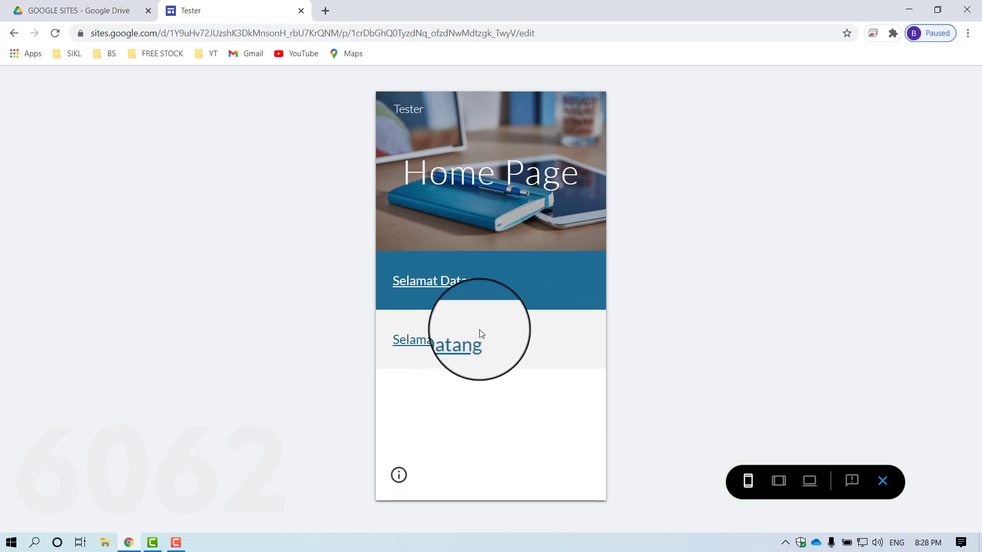
click(779, 482)
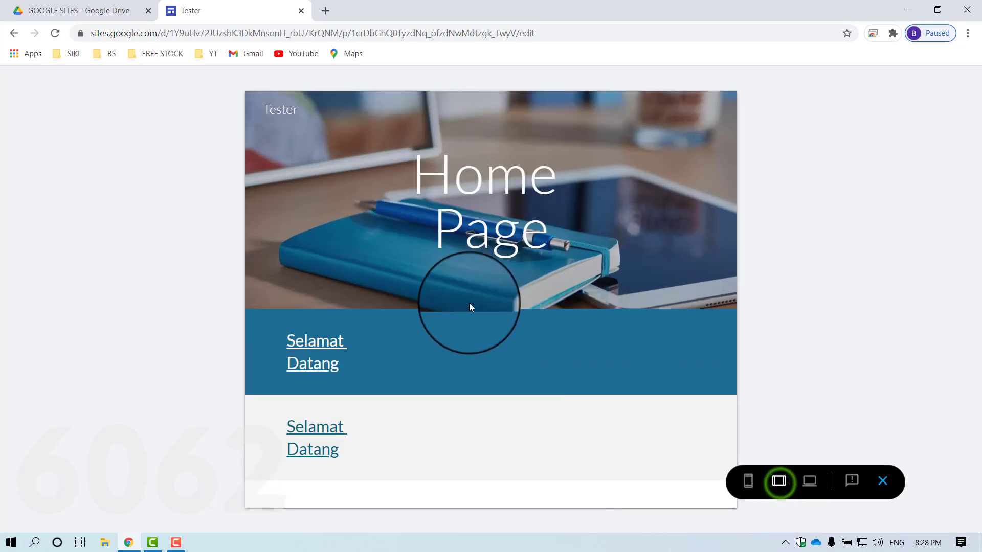
click(748, 481)
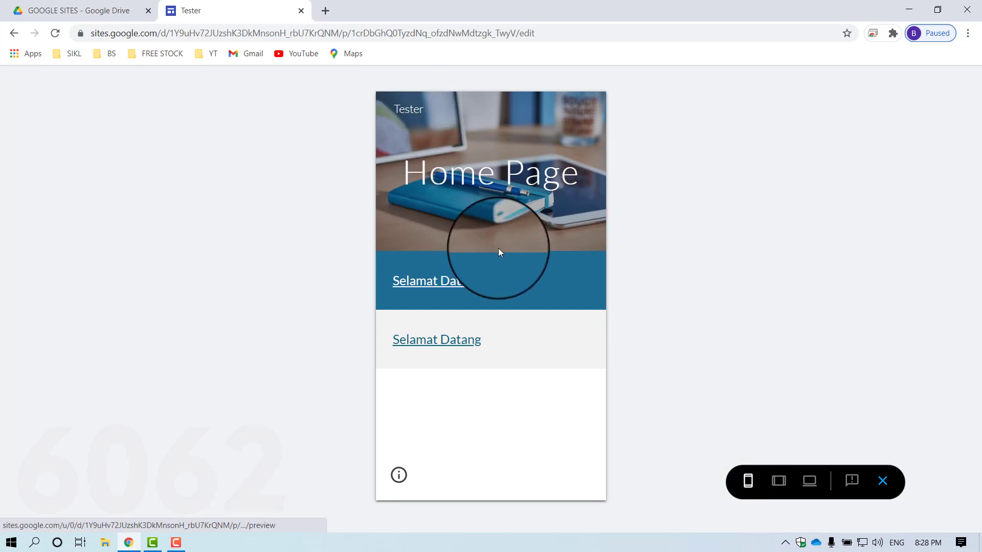
click(884, 481)
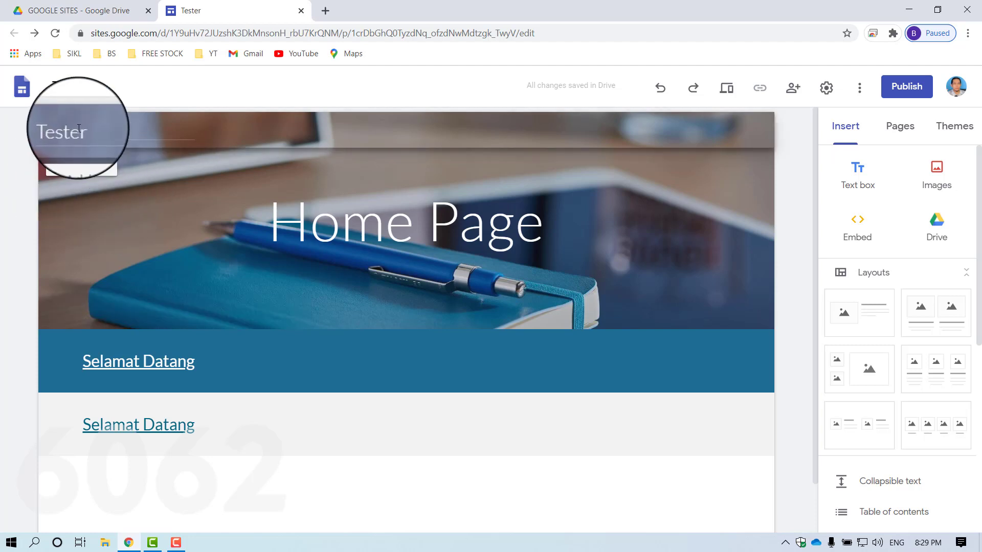
Review the logo and favicon options in the site's brand images settings, and close the settings.
click(82, 166)
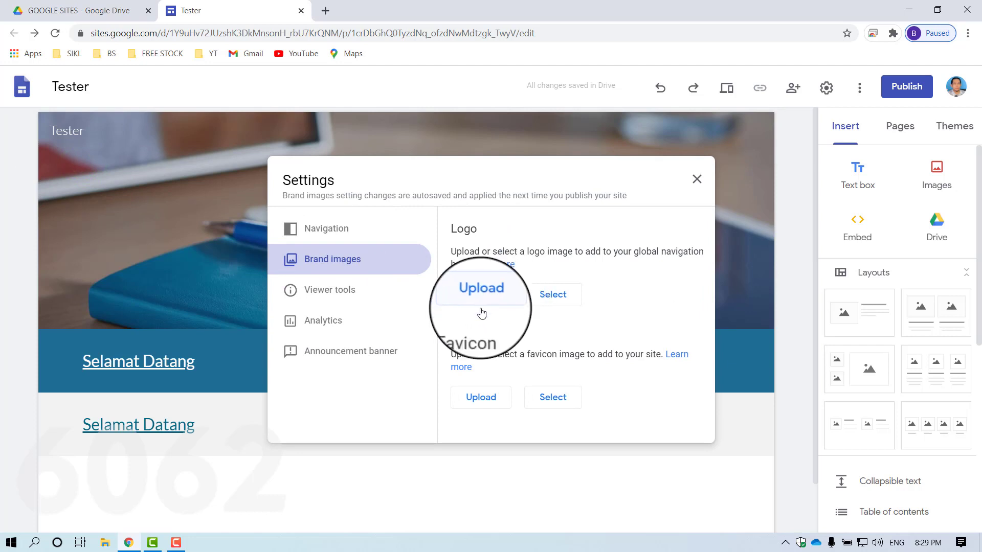
drag(454, 333, 494, 333)
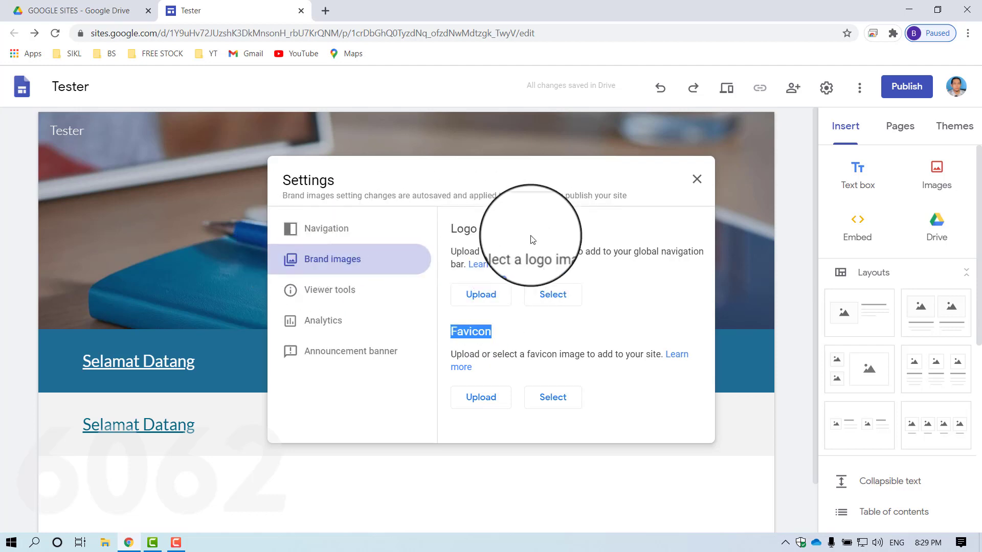
click(701, 184)
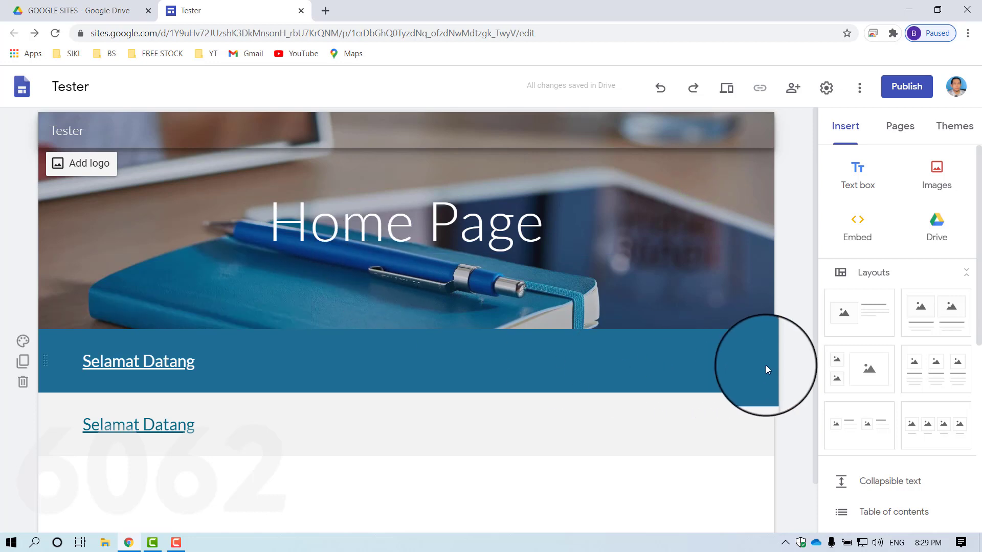
scroll(740, 336, down, 1)
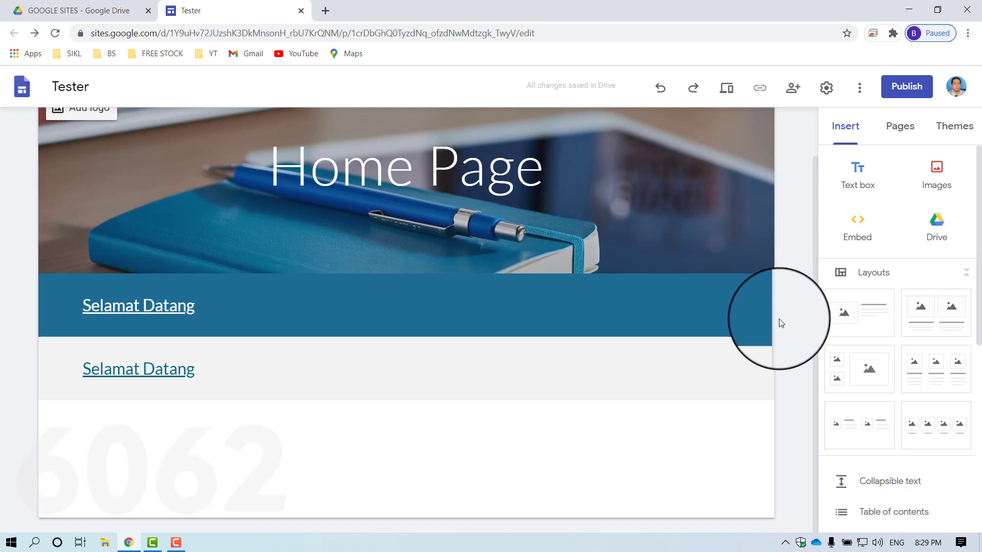
scroll(780, 319, up, 1)
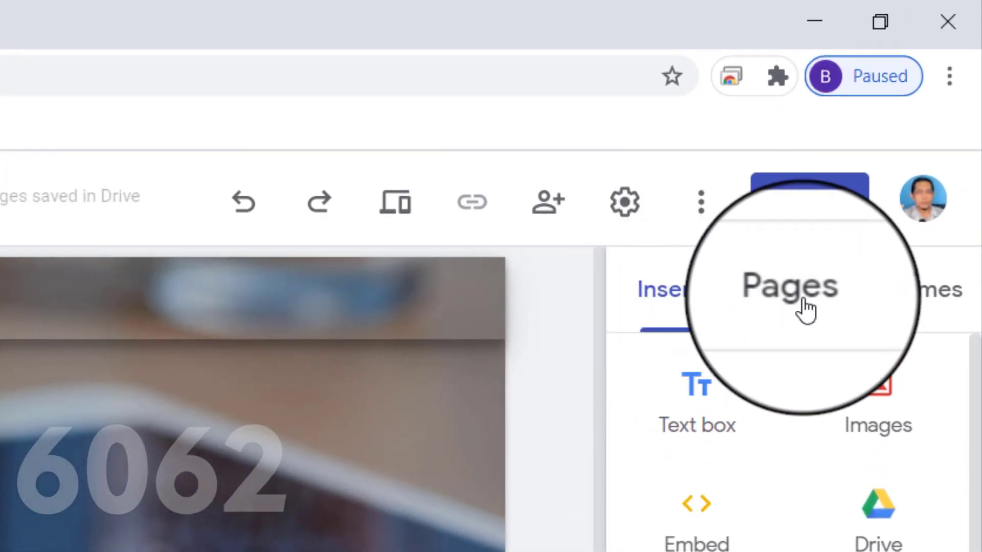
Add a new page named Page 1 without a custom path, and visit Home and Page 1 through the site navigation.
click(805, 304)
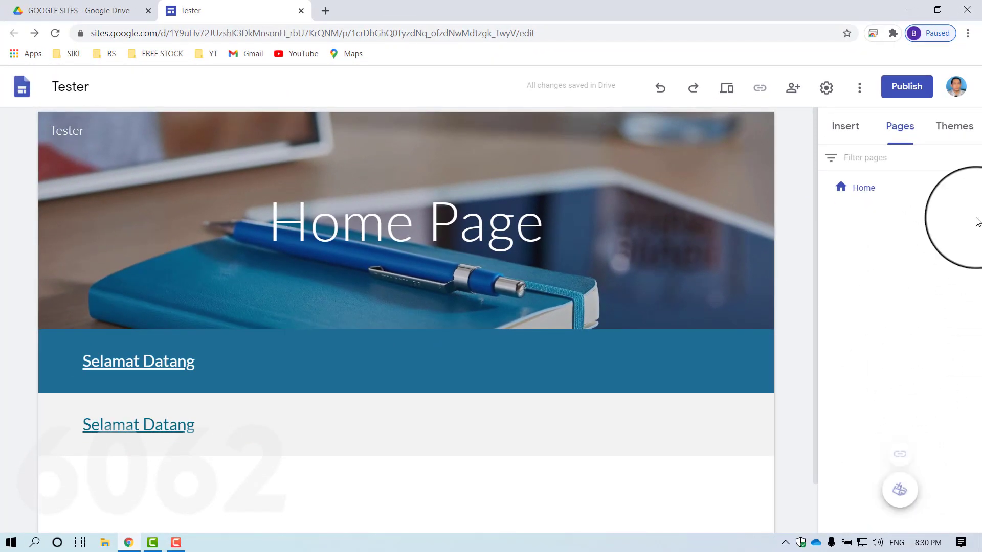
mouse_move(902, 495)
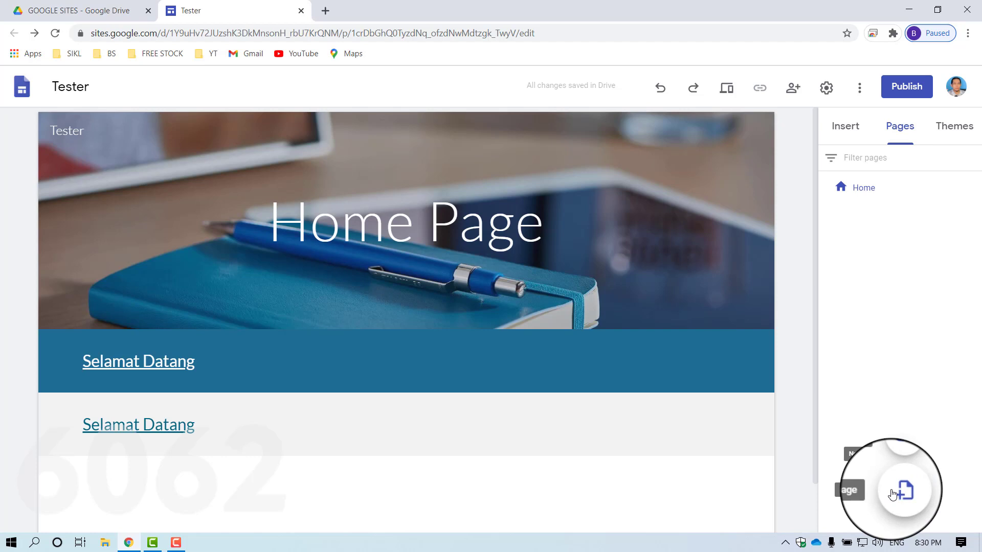
click(894, 492)
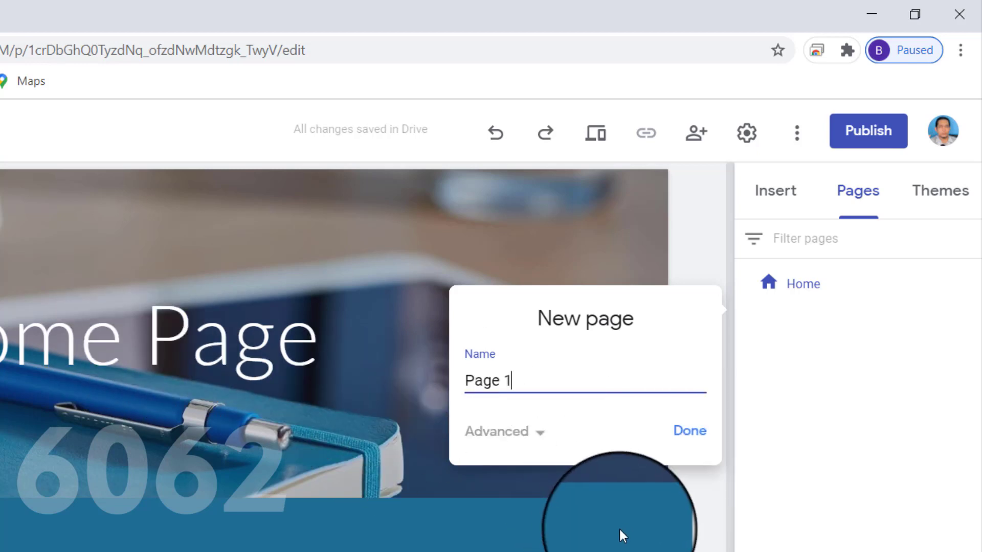
click(539, 439)
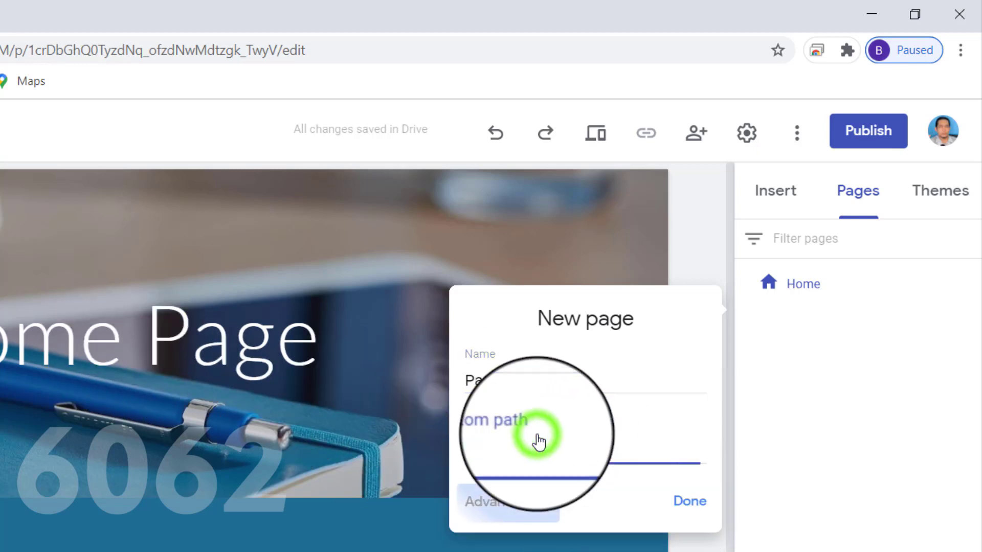
click(604, 369)
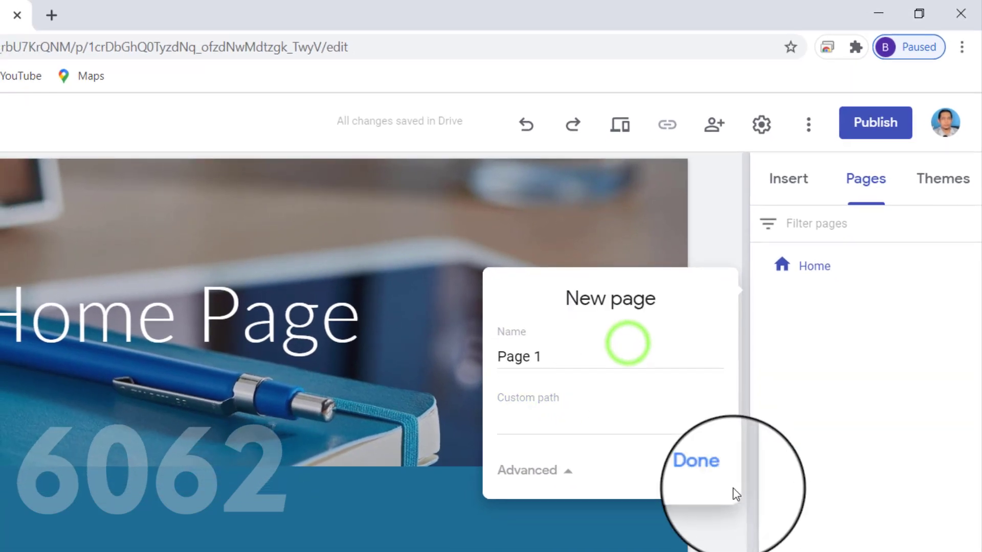
click(709, 471)
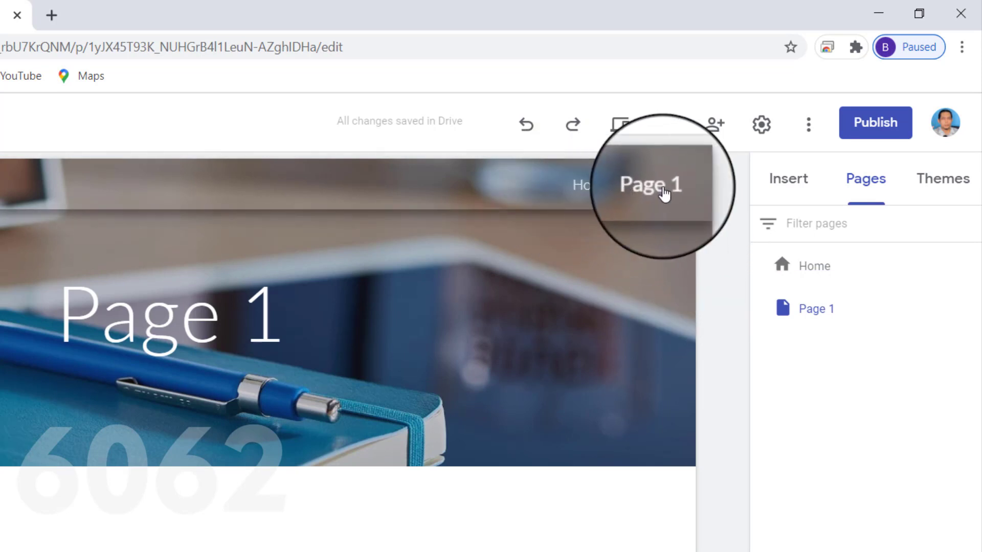
click(596, 192)
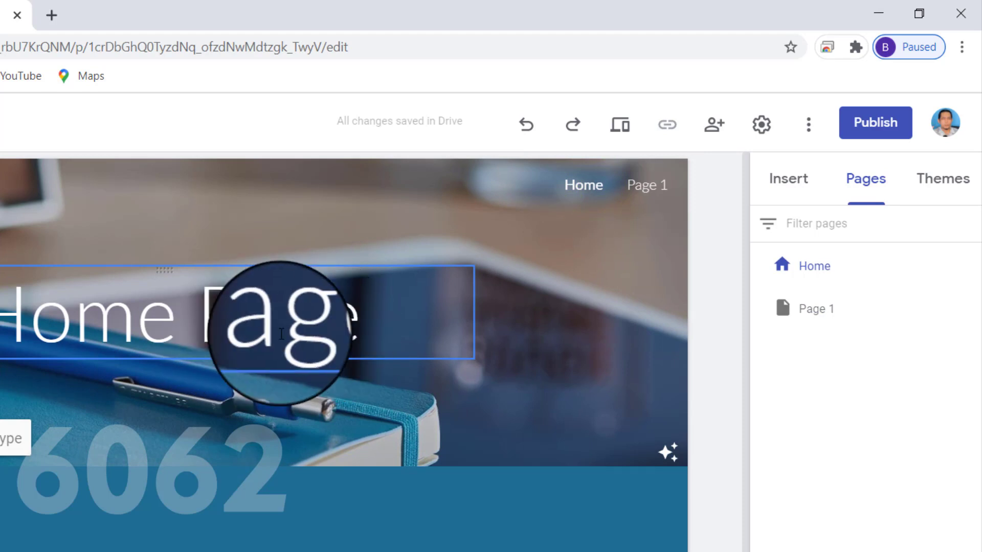
click(654, 195)
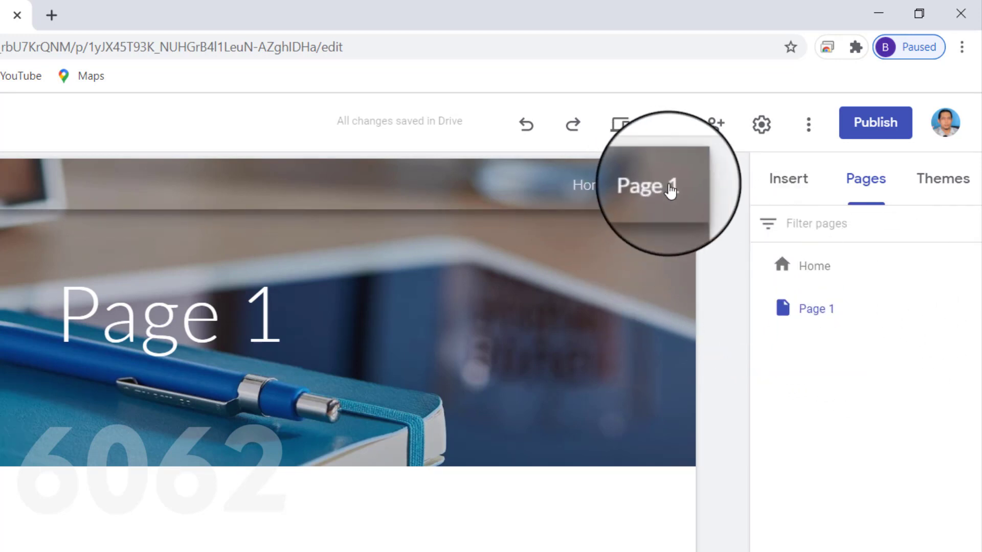
Add a subpage named Subpage 1 under Page 1 and check it in the site navigation.
mouse_move(884, 318)
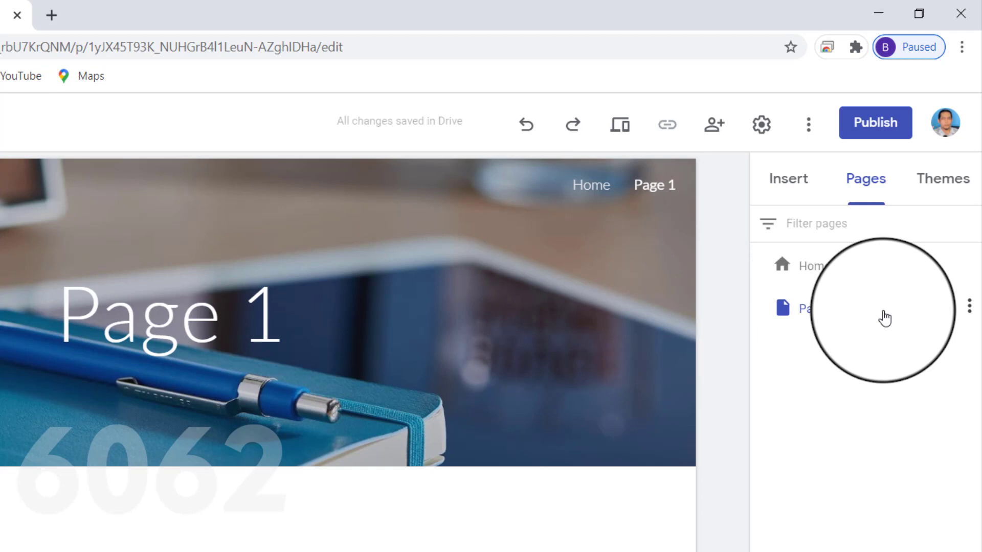
click(968, 306)
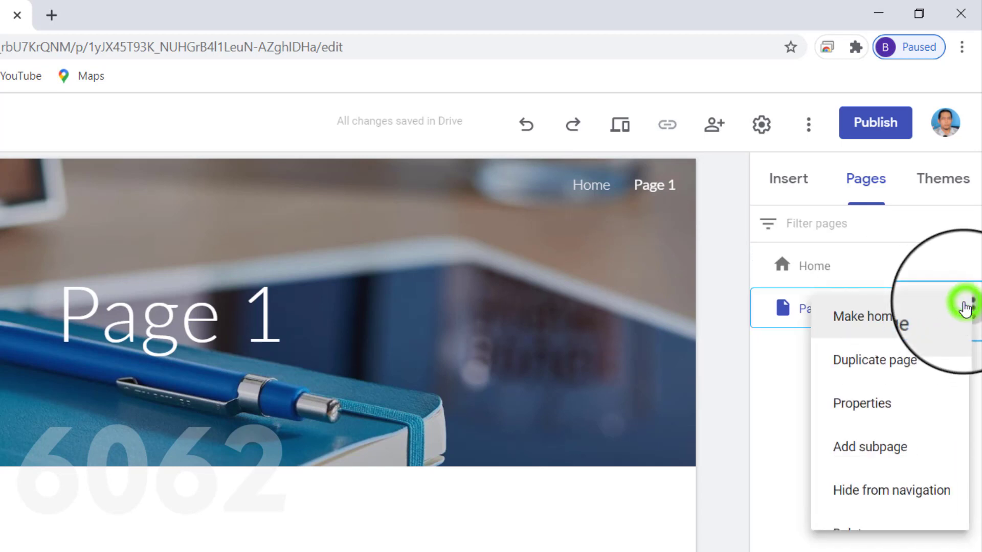
click(867, 450)
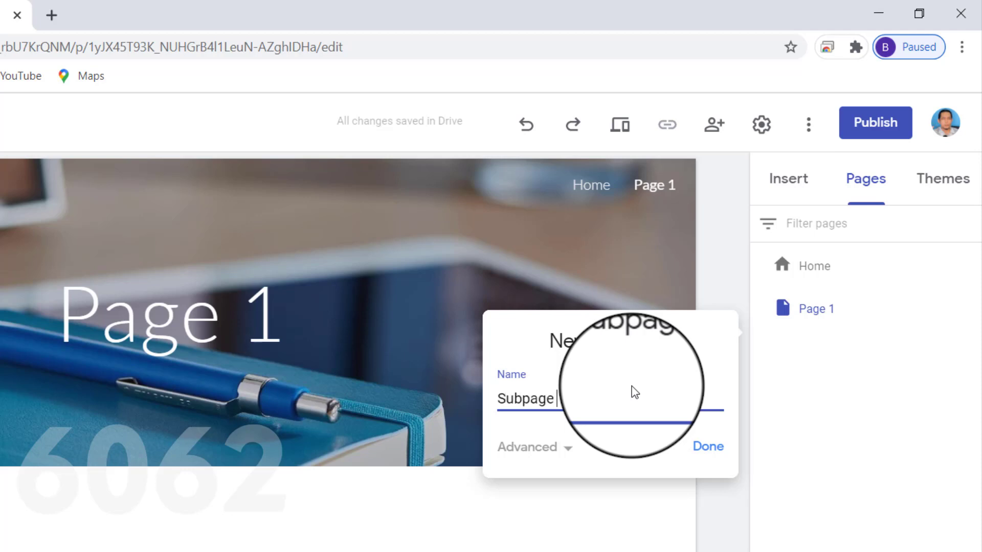
click(716, 453)
mouse_move(672, 206)
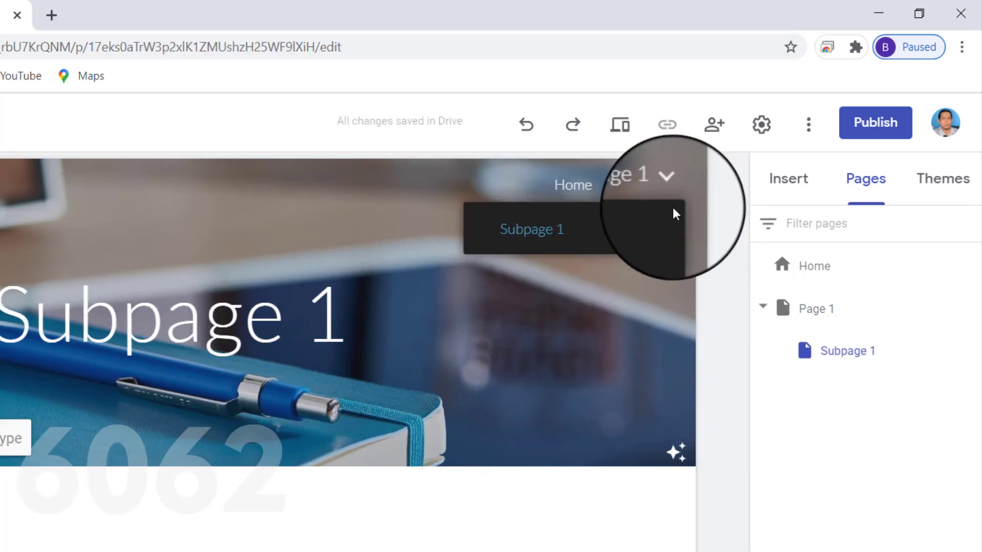
click(665, 183)
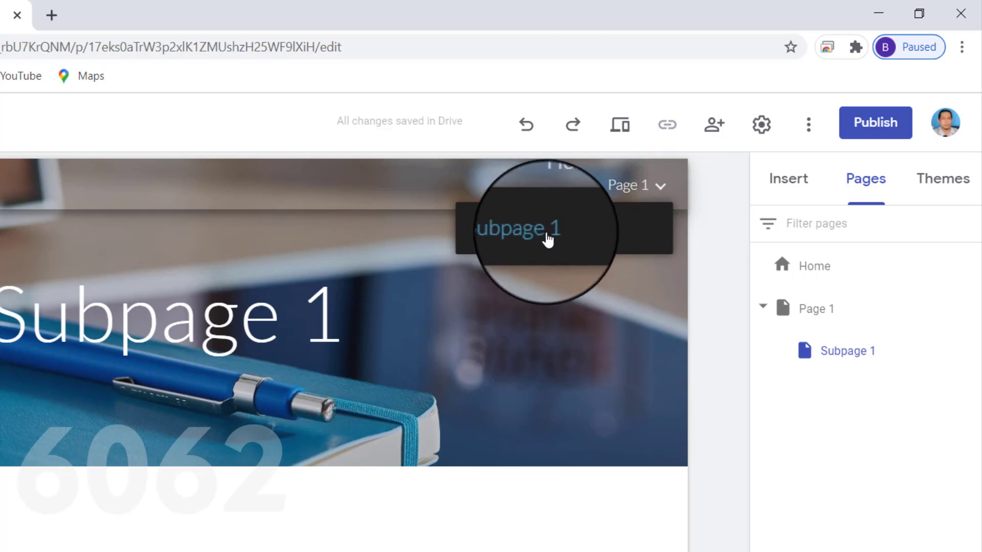
Add a subpage named Subpage 2 beneath Subpage 1 and check the Page 1 navigation list.
click(851, 413)
mouse_move(952, 363)
click(972, 347)
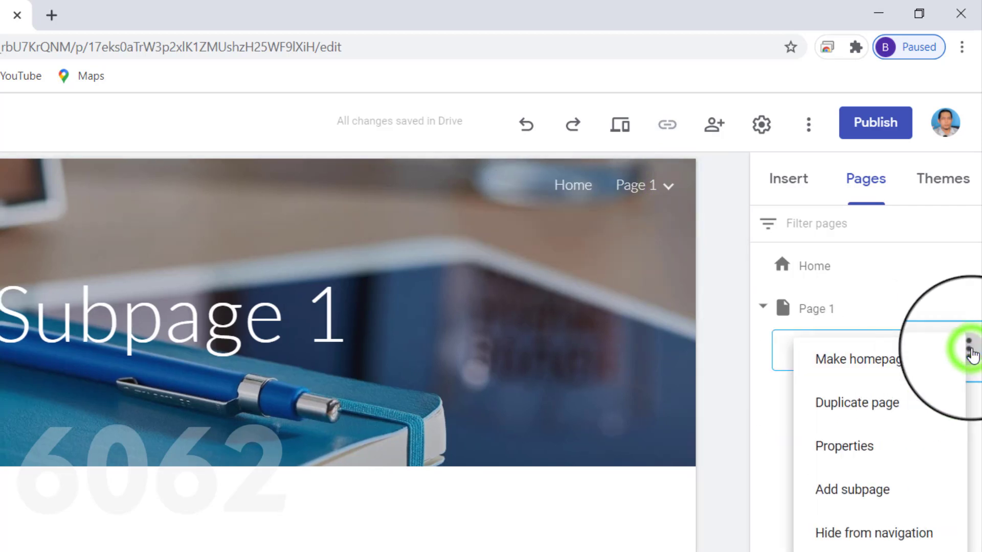
click(866, 495)
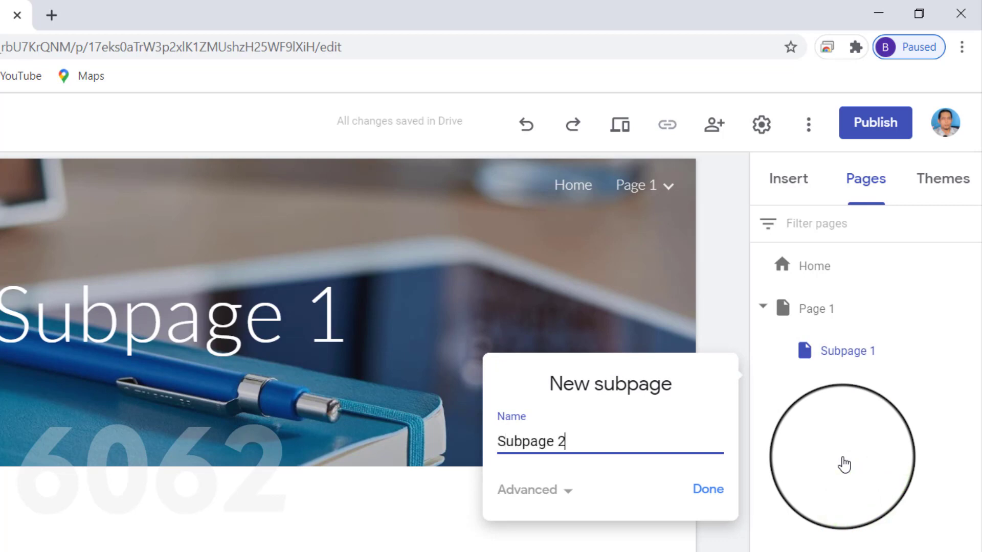
click(717, 491)
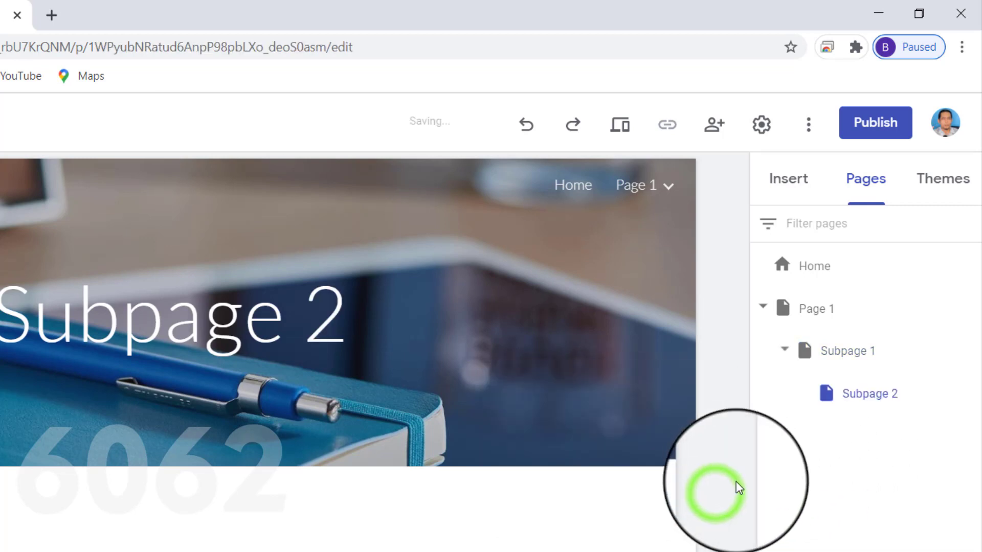
mouse_move(659, 190)
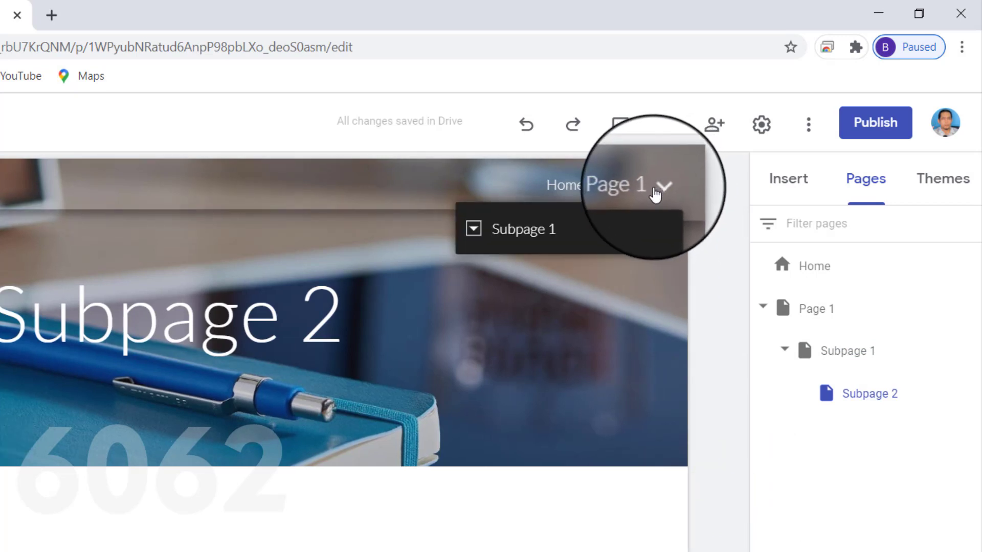
Move Subpage 2 out of Subpage 1 to sit directly under Page 1, ordered below Subpage 1.
drag(876, 396, 831, 397)
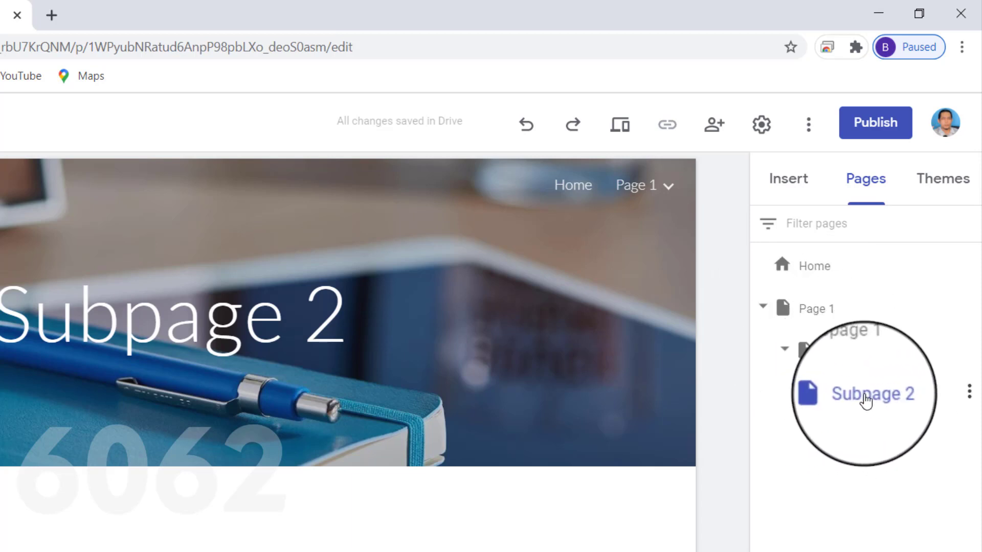
drag(867, 400, 796, 333)
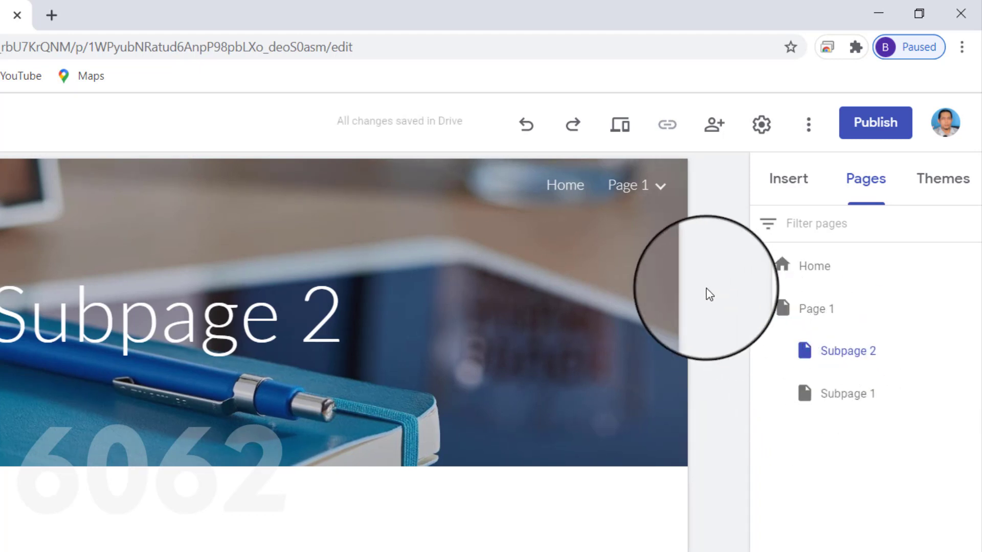
drag(852, 415, 819, 340)
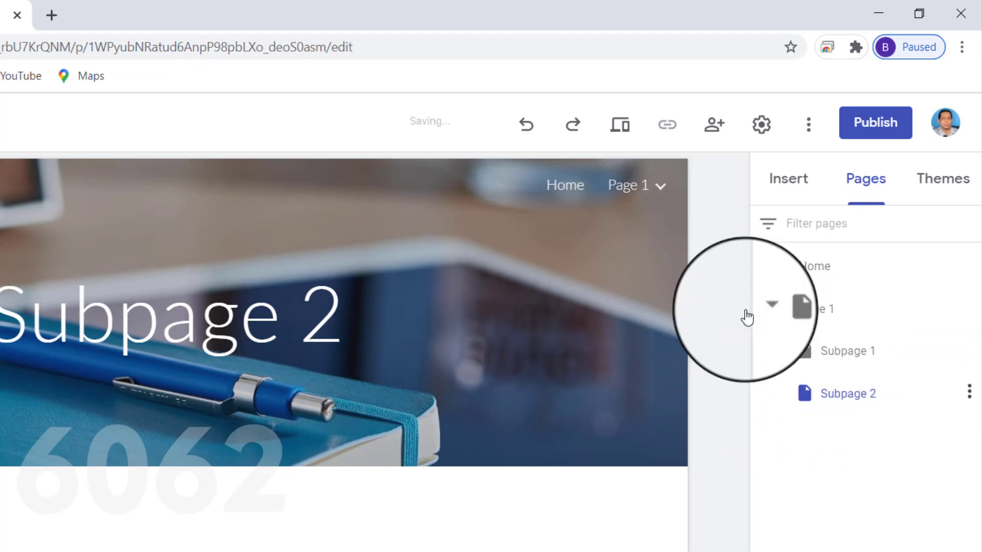
Check the site navigation by visiting Page 1, Subpage 1 and Subpage 2.
mouse_move(667, 194)
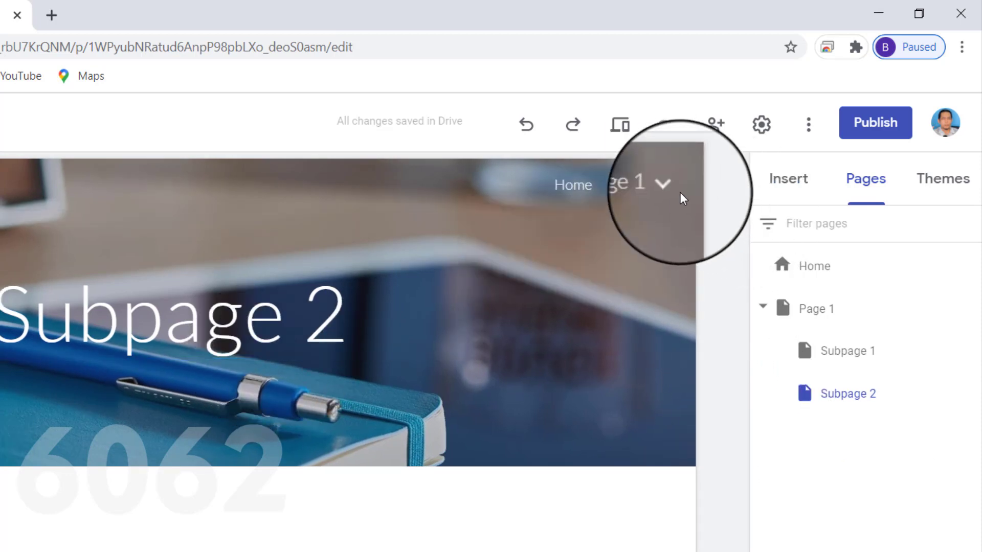
click(657, 194)
mouse_move(639, 196)
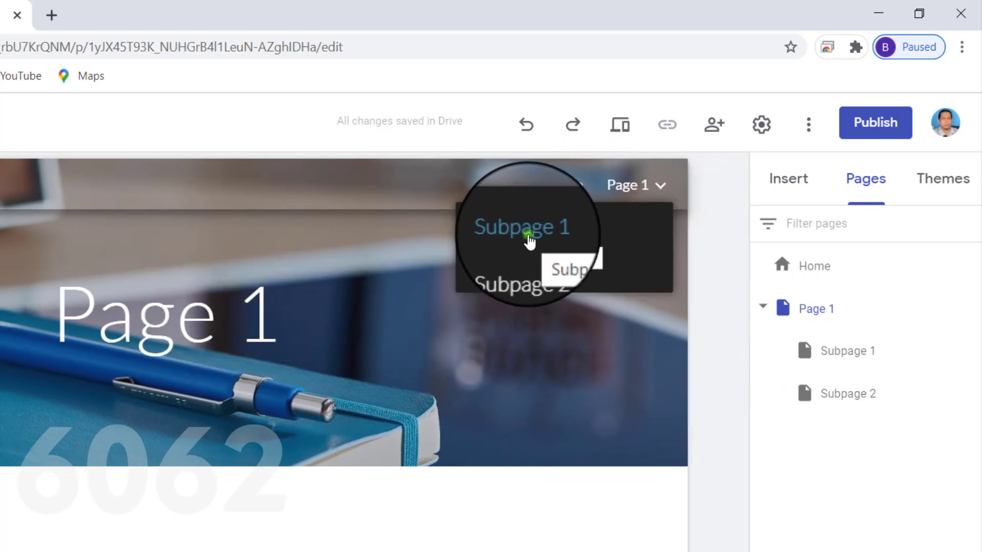
click(529, 241)
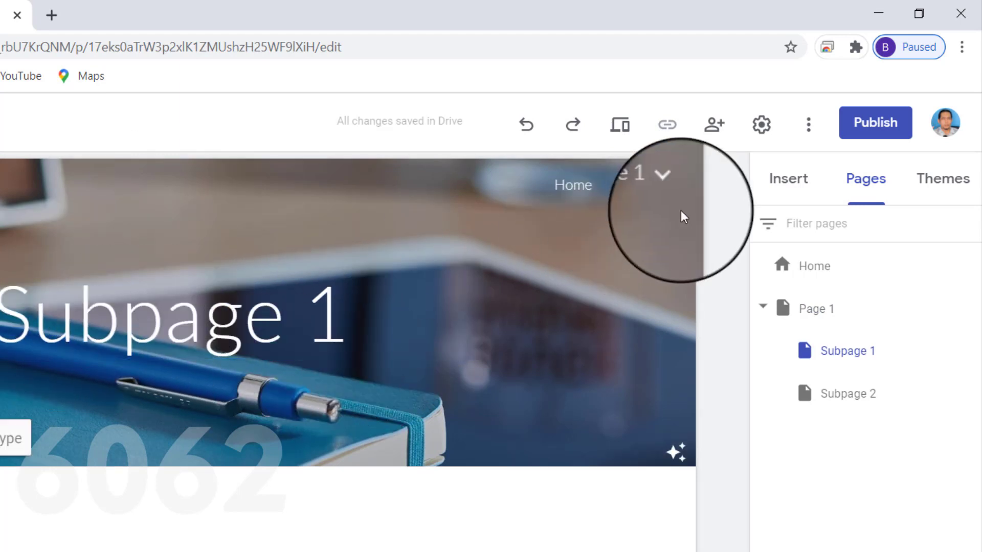
click(665, 184)
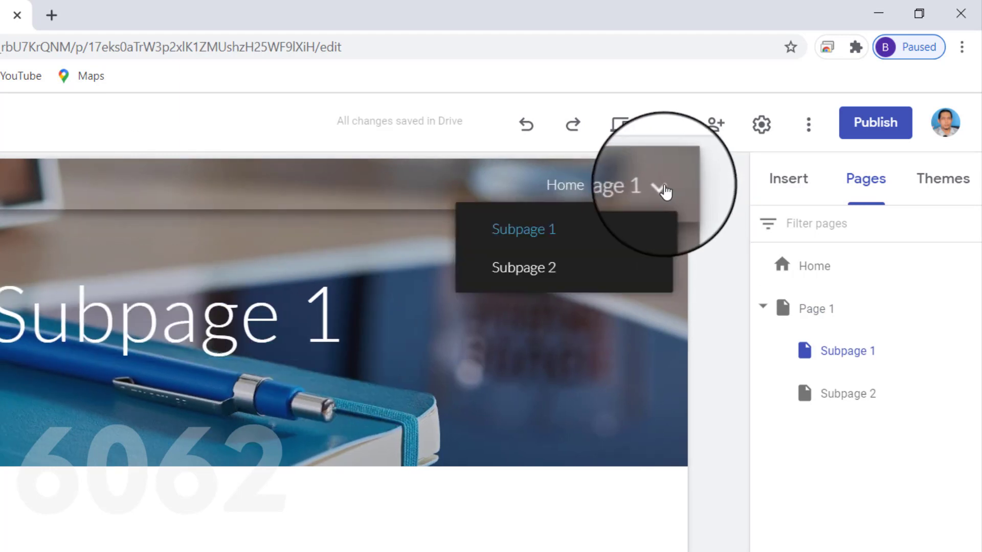
click(534, 274)
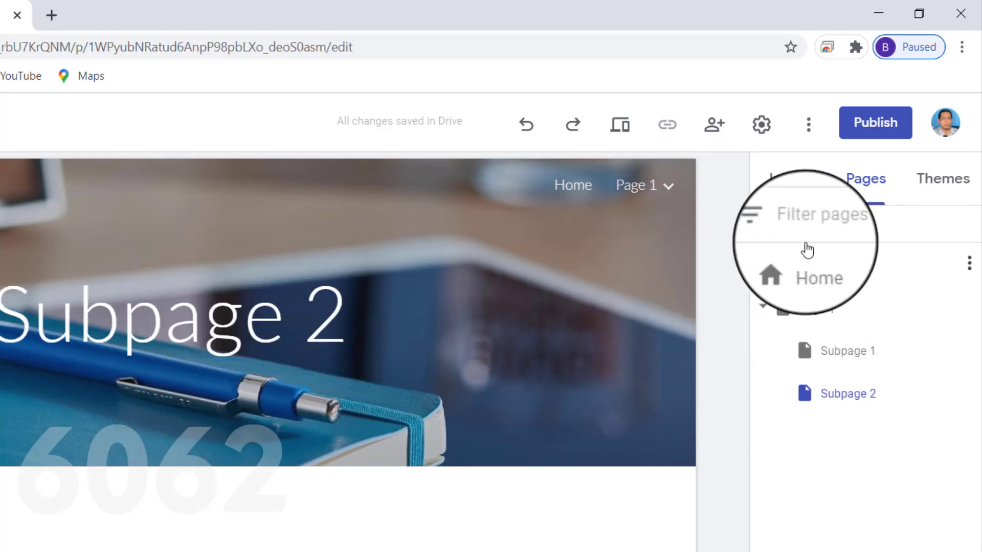
click(669, 186)
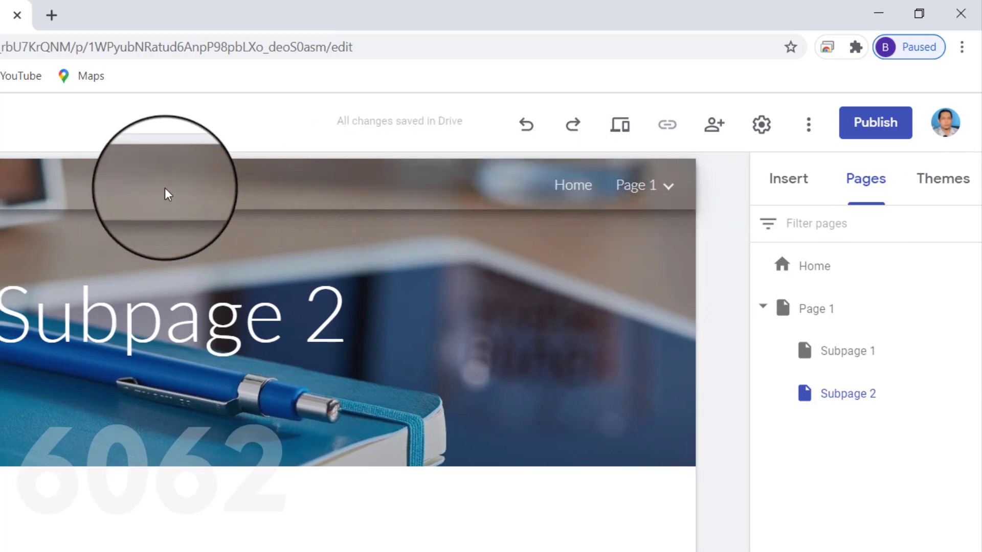
Add a subpage named Page 2 and move it to the top level of the page list, after Page 1.
mouse_move(642, 198)
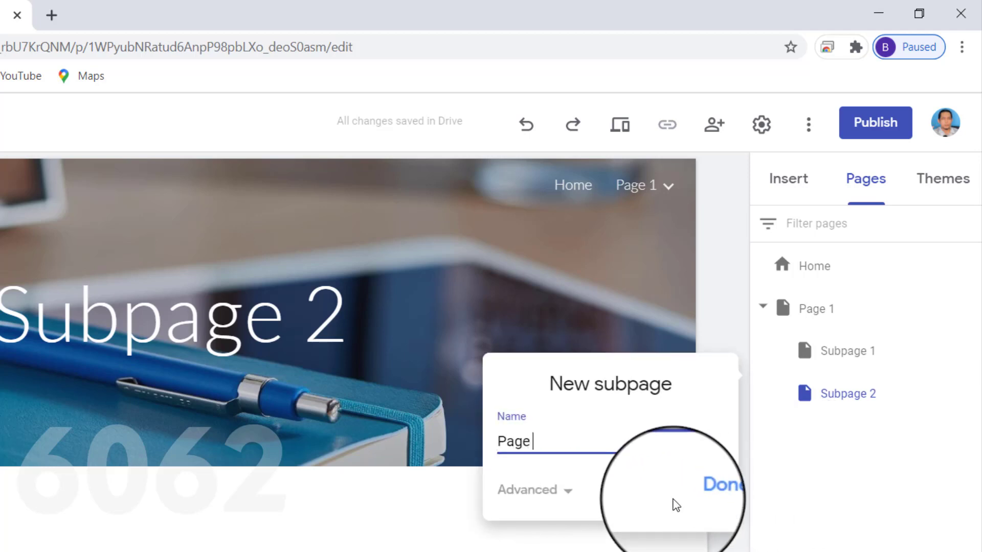
click(708, 489)
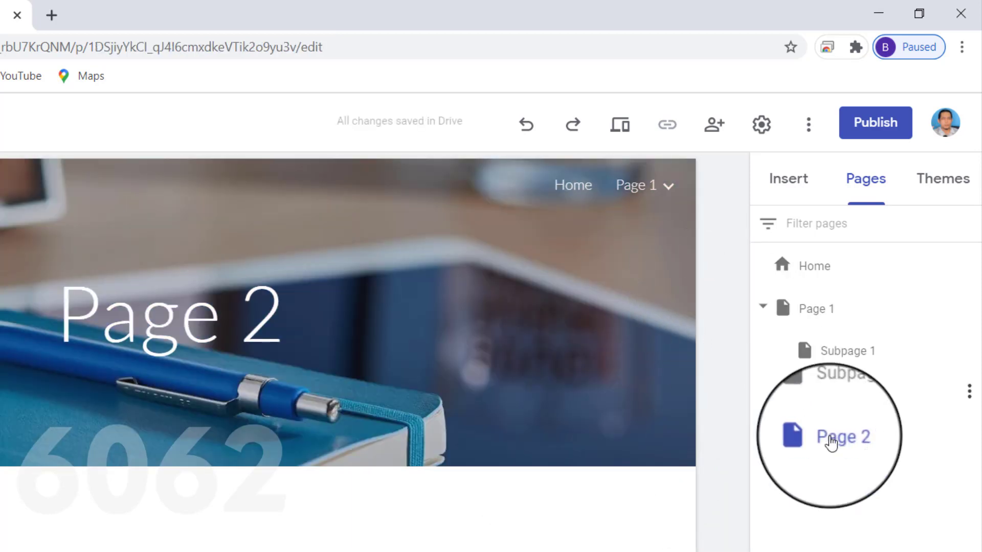
drag(834, 444, 770, 289)
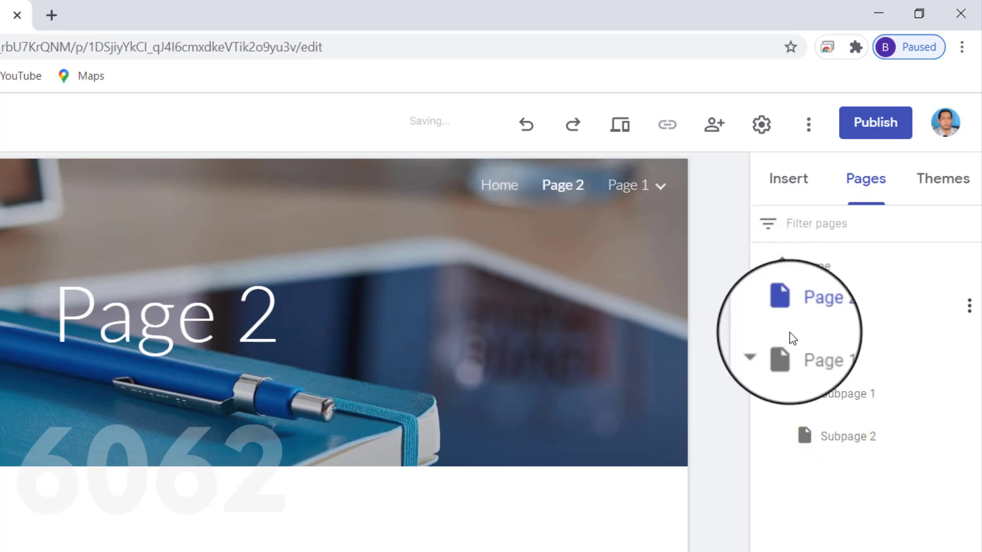
drag(799, 353, 768, 282)
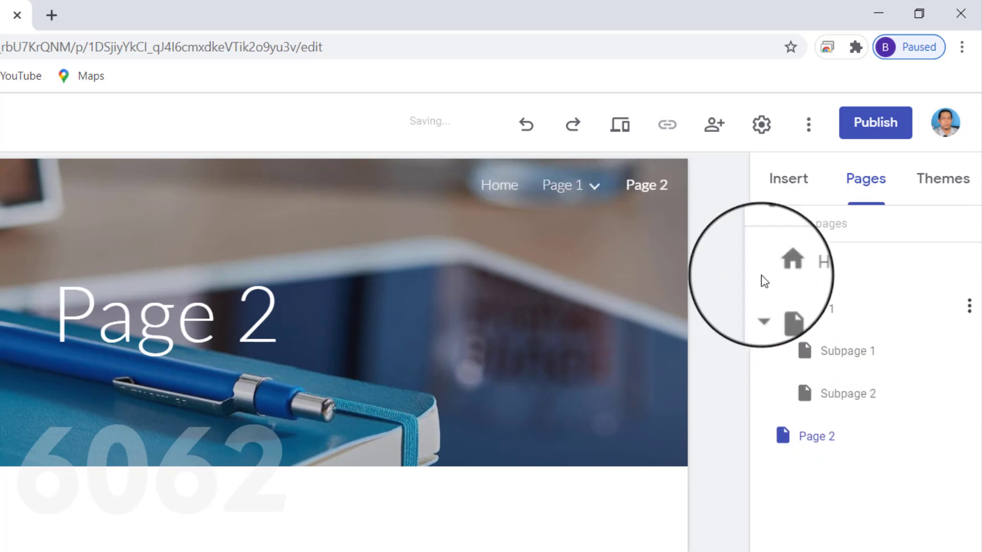
Visit the Home page through the site navigation and open Page 1 for editing.
mouse_move(570, 195)
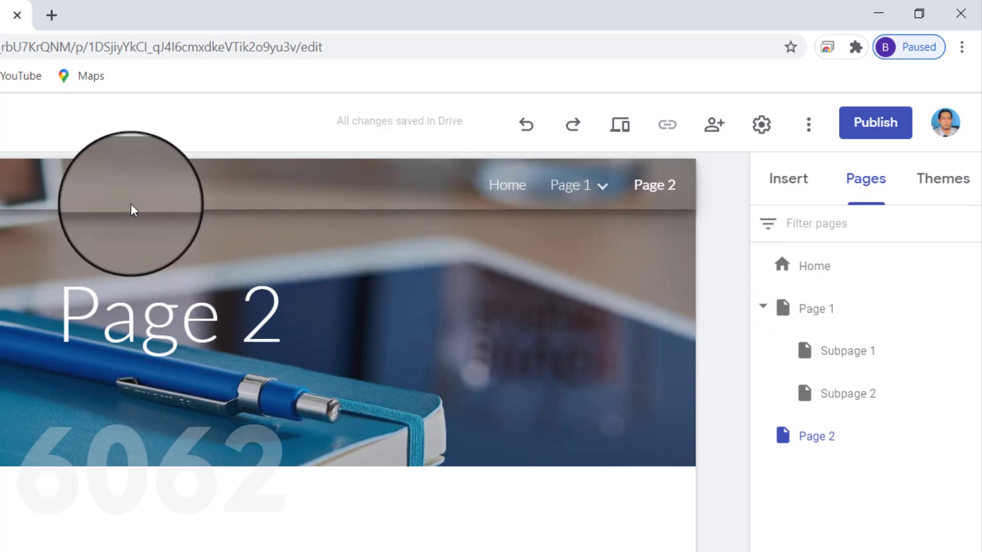
click(505, 180)
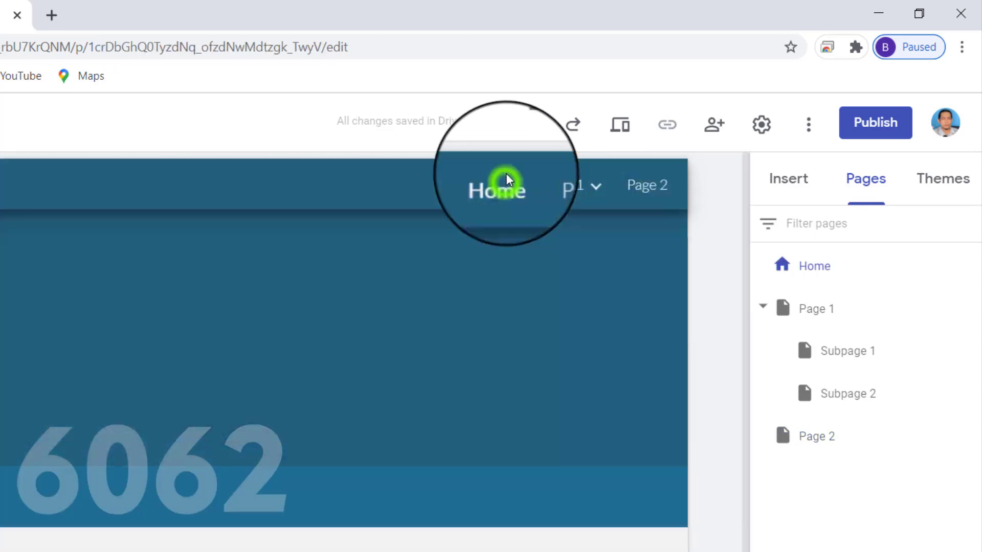
click(565, 188)
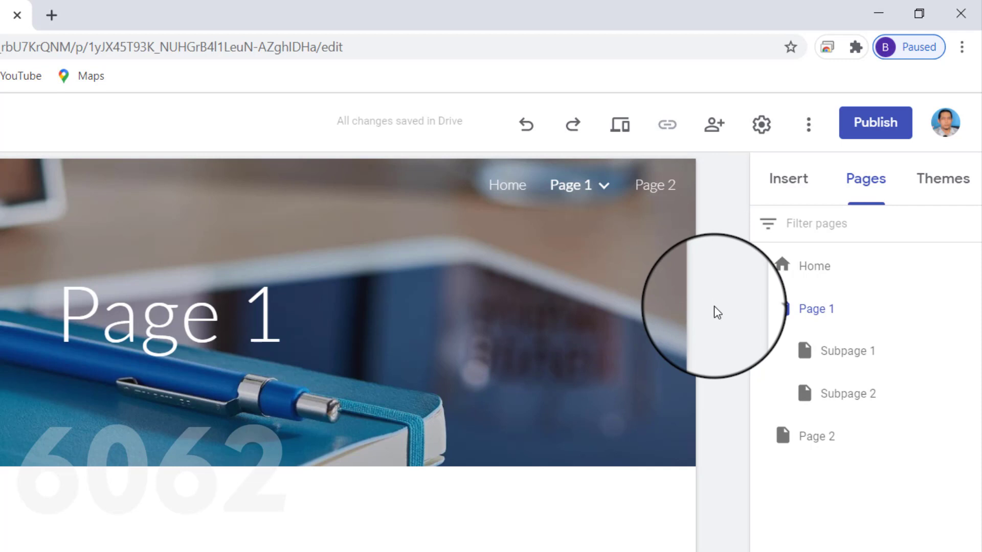
click(567, 185)
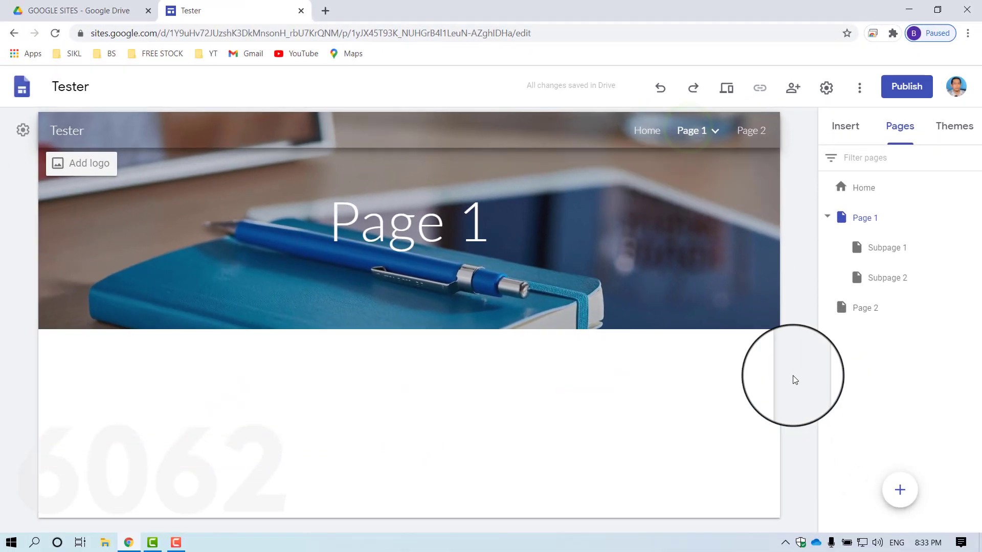
click(759, 445)
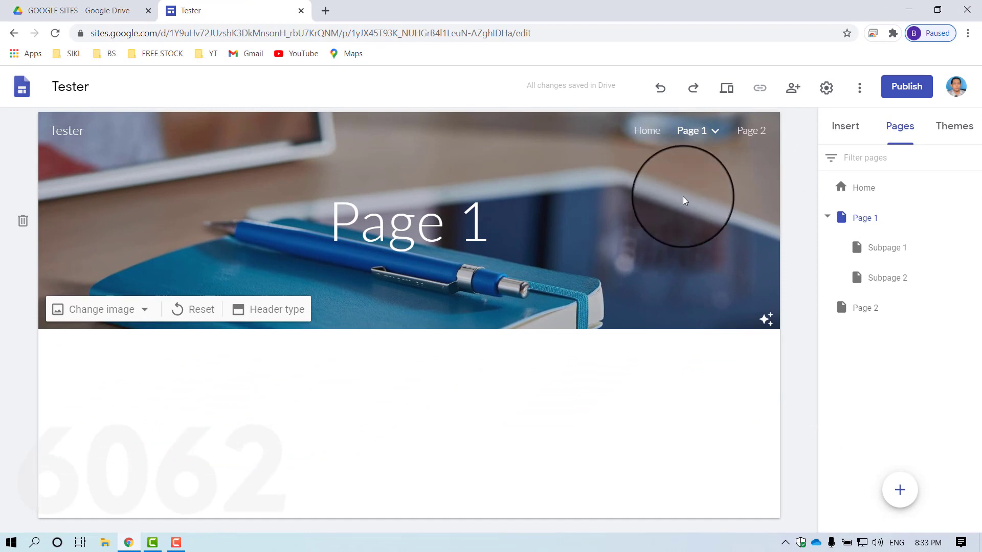
Insert a text box reading "Page 1" beneath the Page 1 header.
click(846, 127)
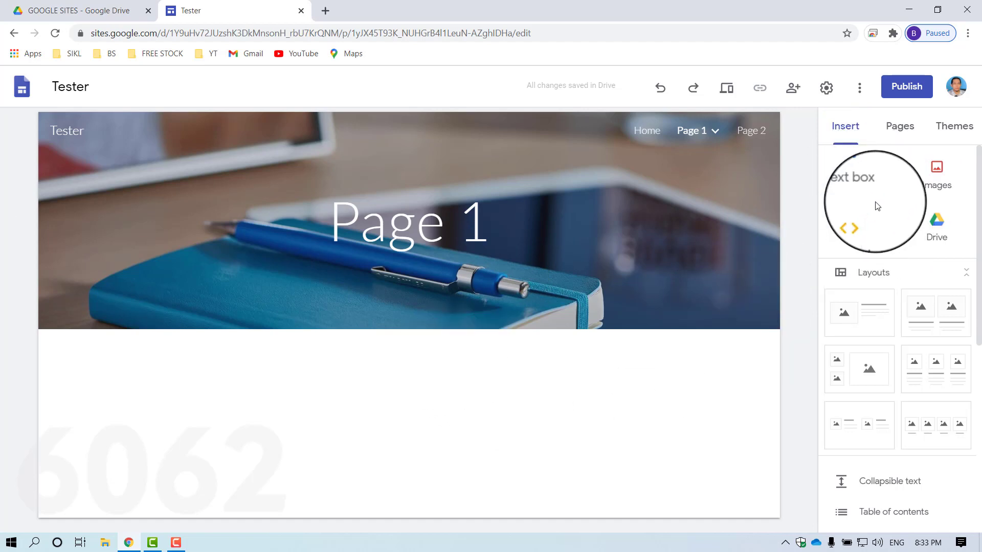
click(869, 174)
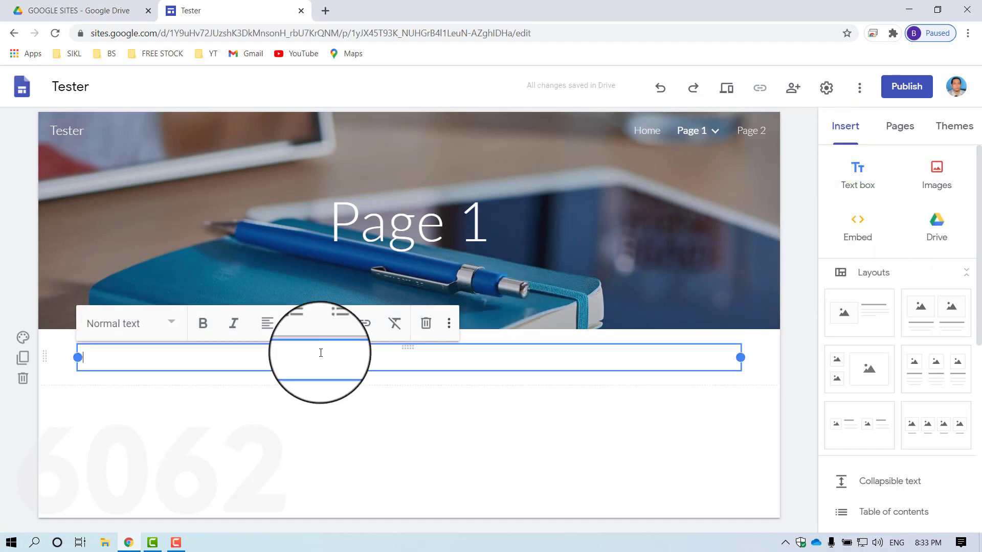
click(334, 450)
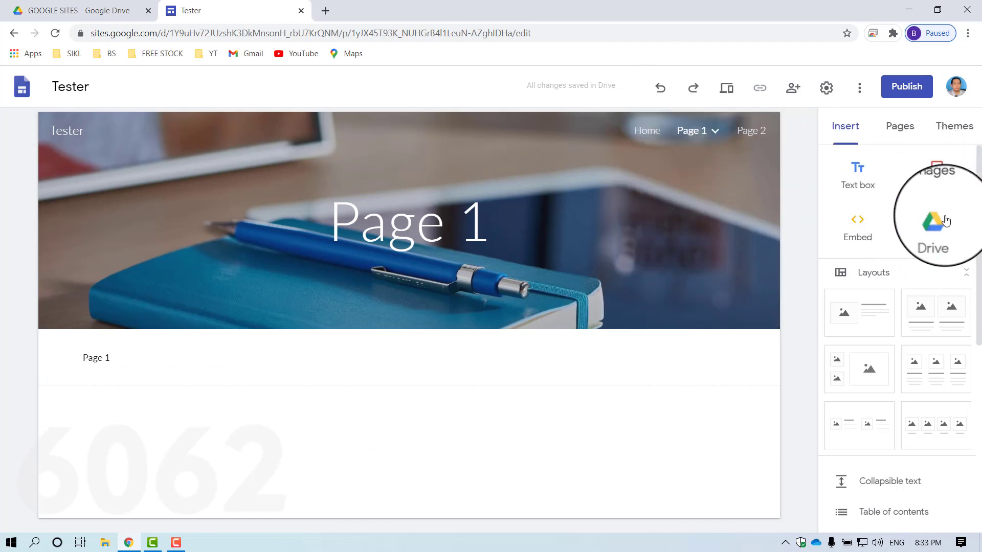
click(941, 178)
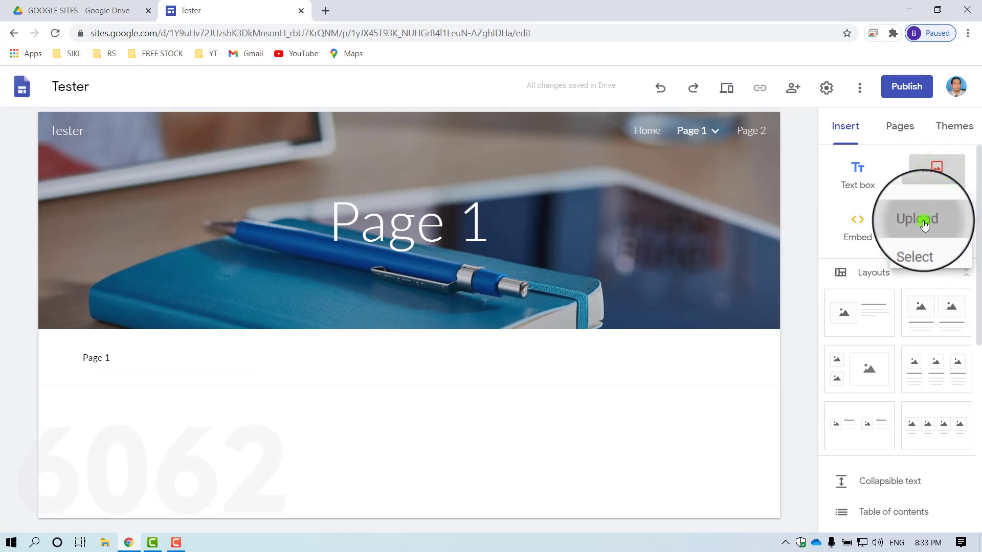
click(924, 225)
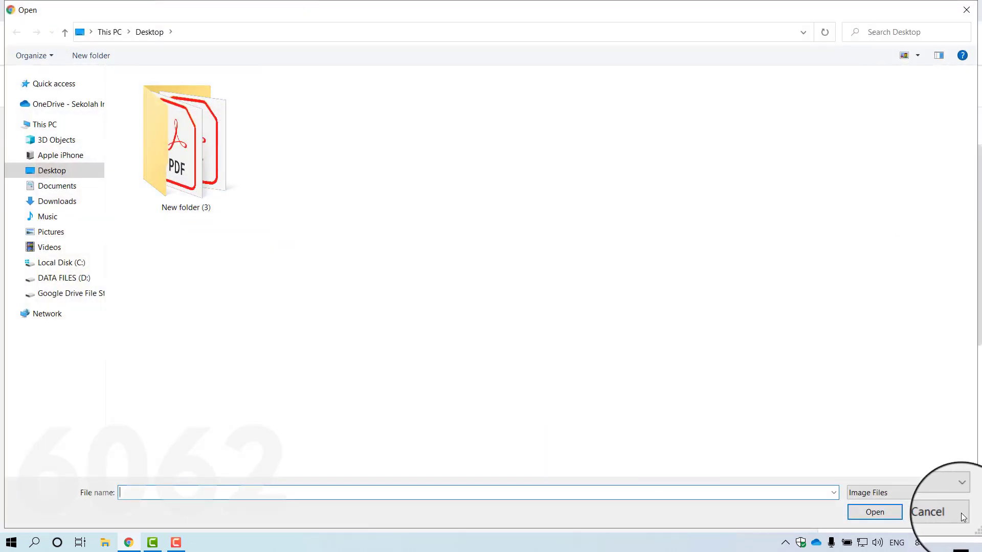
click(963, 518)
Insert the first recent "shake-up-sales-me..." image from Google Drive below the text box.
click(936, 177)
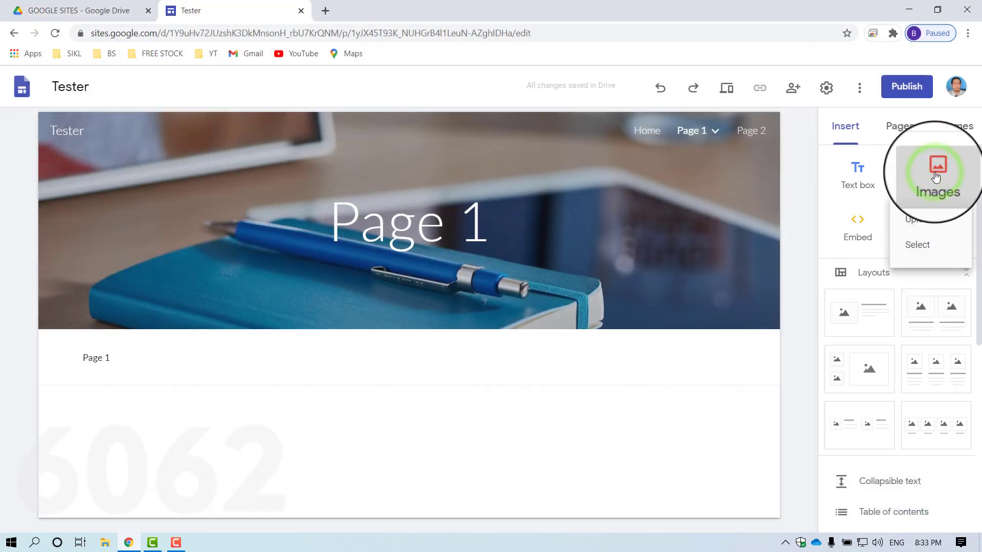
click(919, 245)
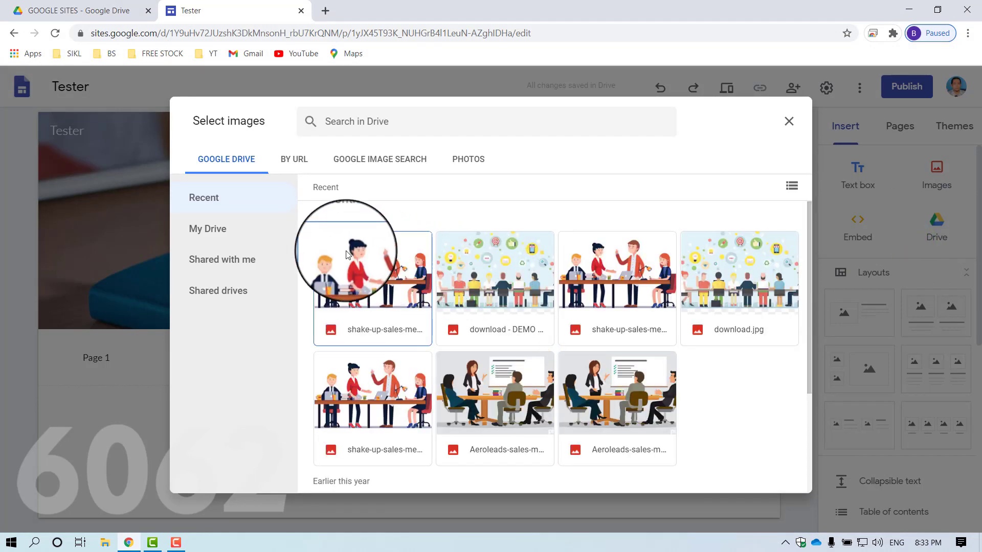
click(782, 478)
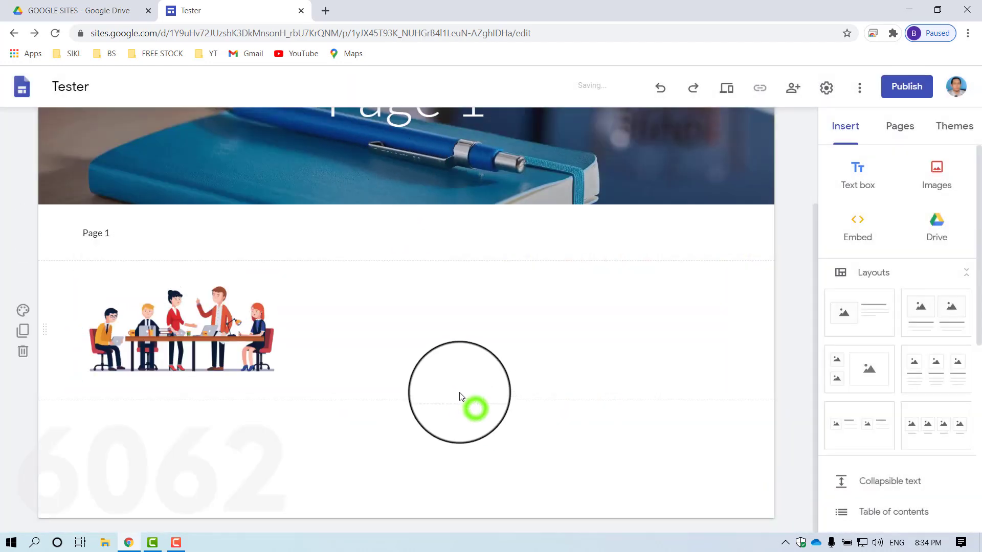
Crop the meeting image by zooming in on the woman in red and the man in the orange jacket.
click(232, 326)
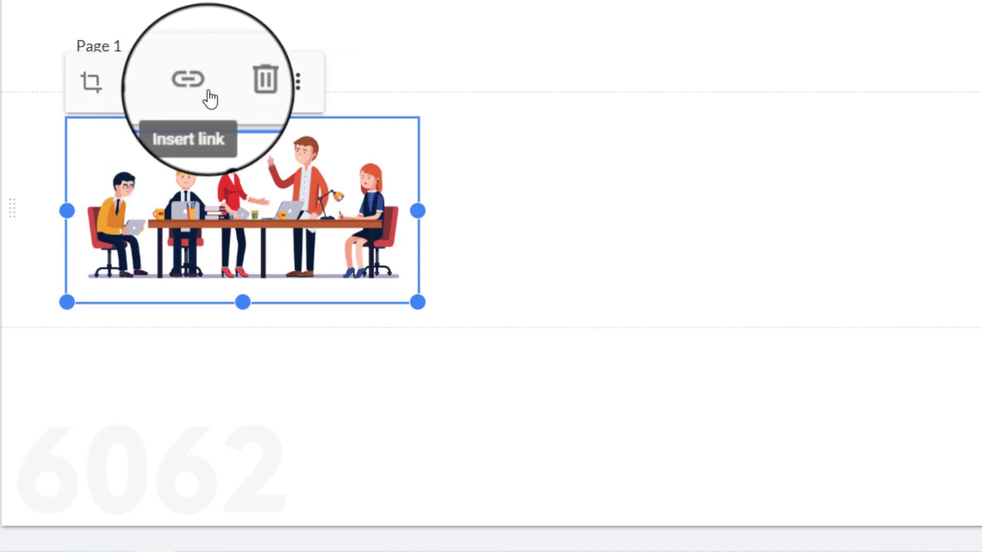
click(299, 82)
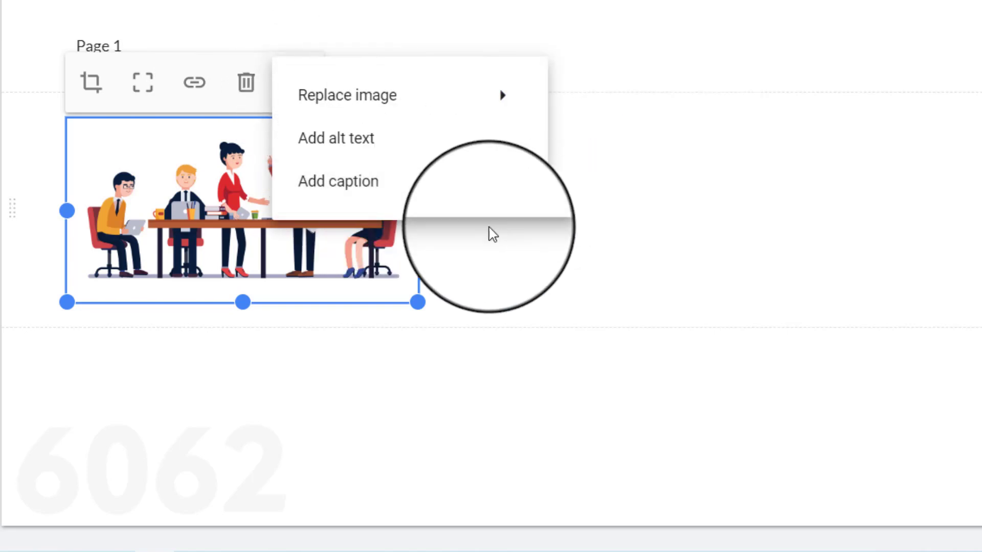
click(168, 205)
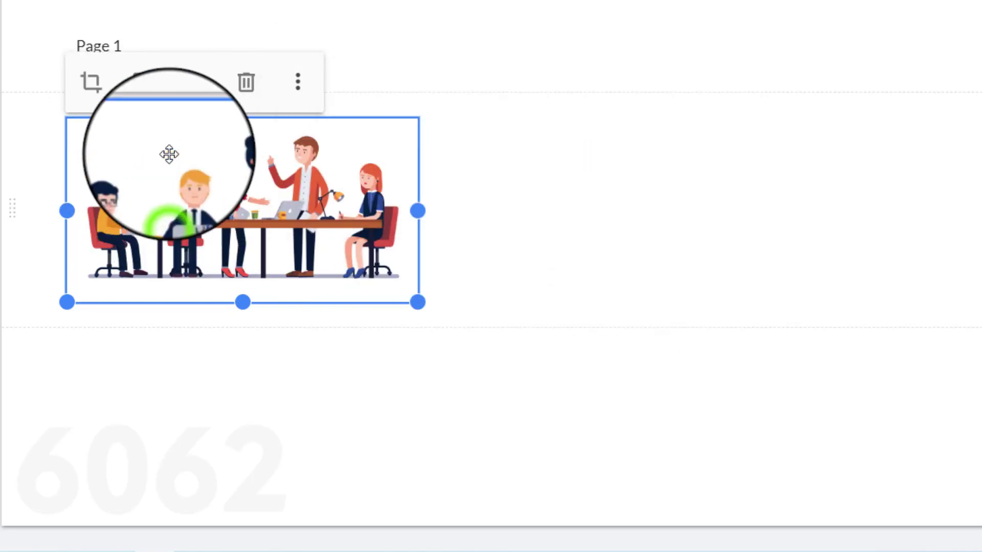
click(92, 83)
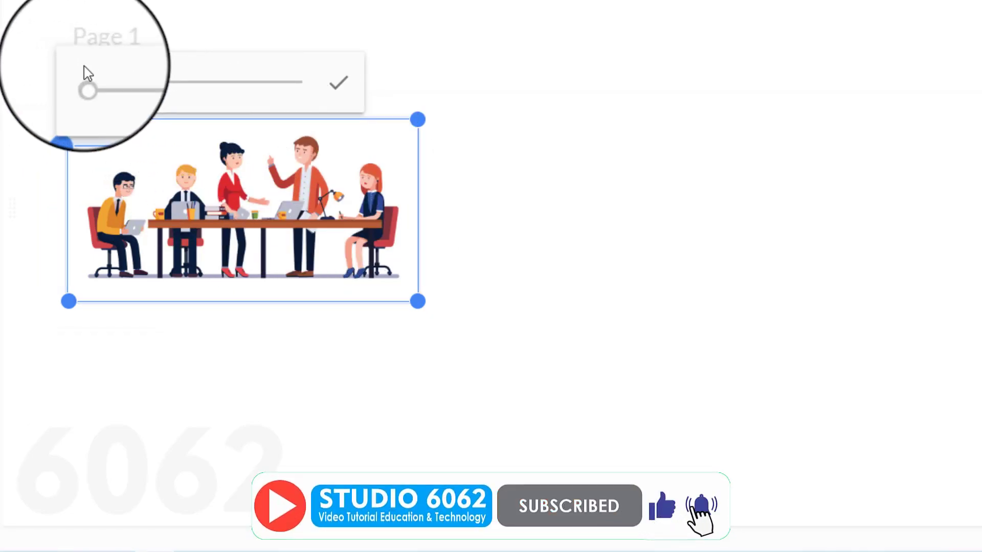
drag(86, 84, 99, 83)
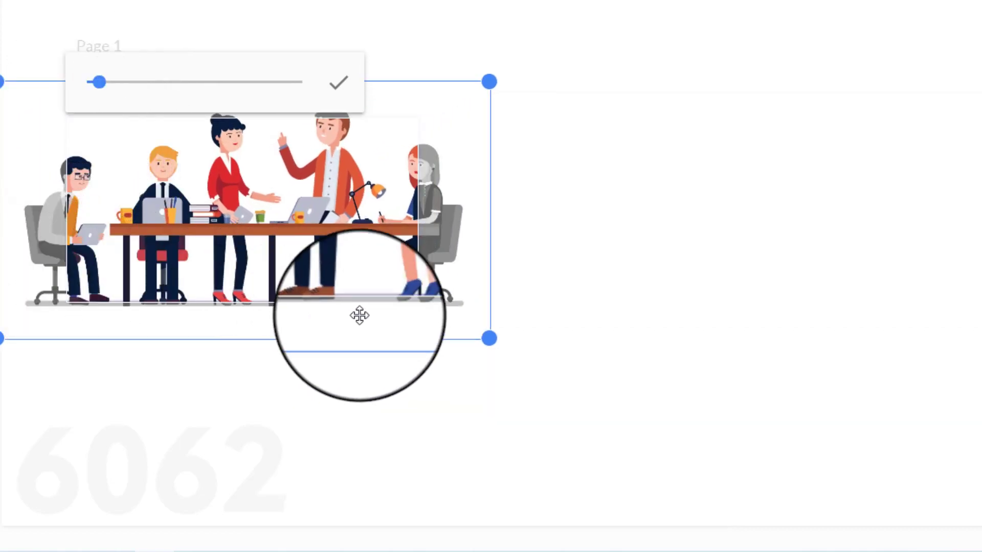
drag(99, 81, 121, 82)
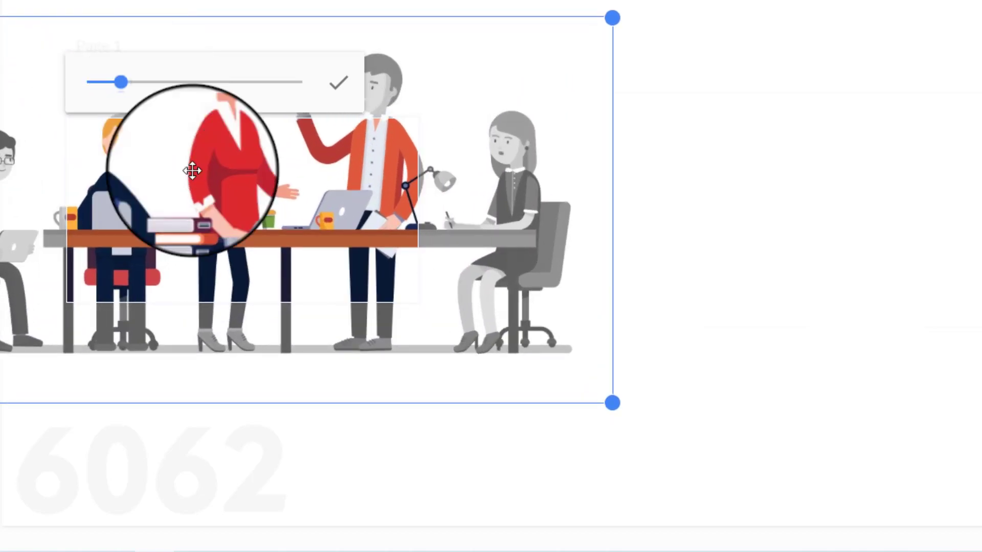
drag(246, 197, 173, 272)
drag(123, 82, 128, 82)
drag(197, 182, 201, 182)
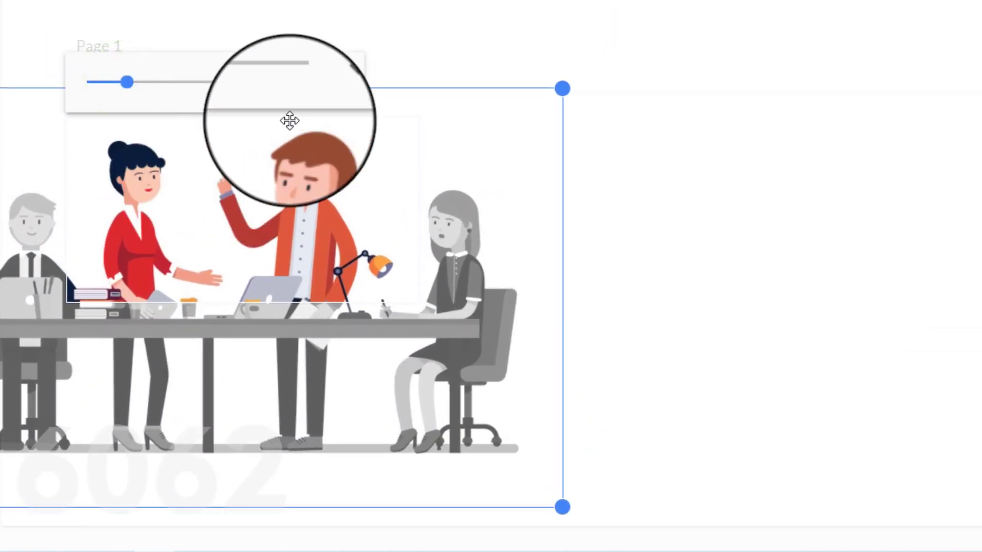
click(338, 84)
click(584, 272)
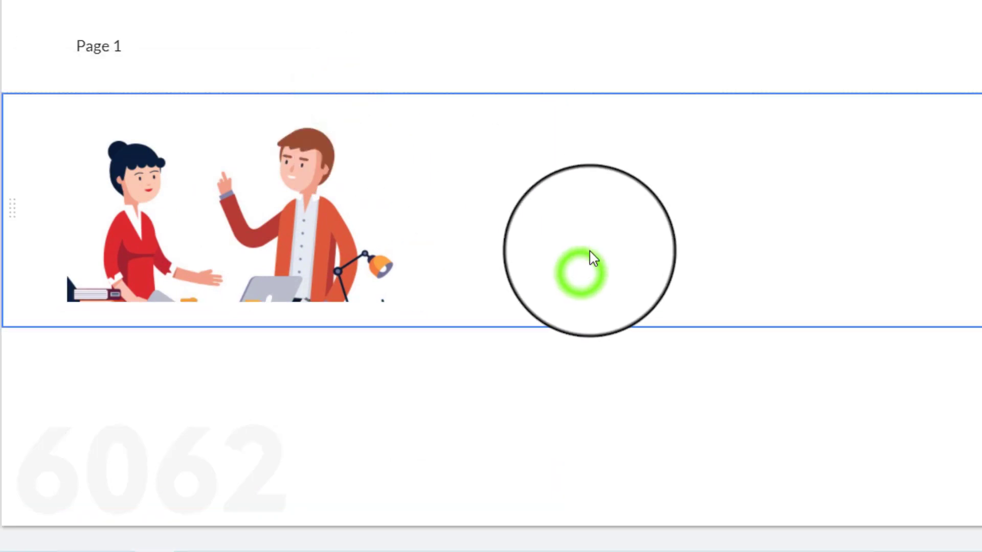
Uncrop the meeting image to restore its full picture and look at its link destinations.
click(262, 213)
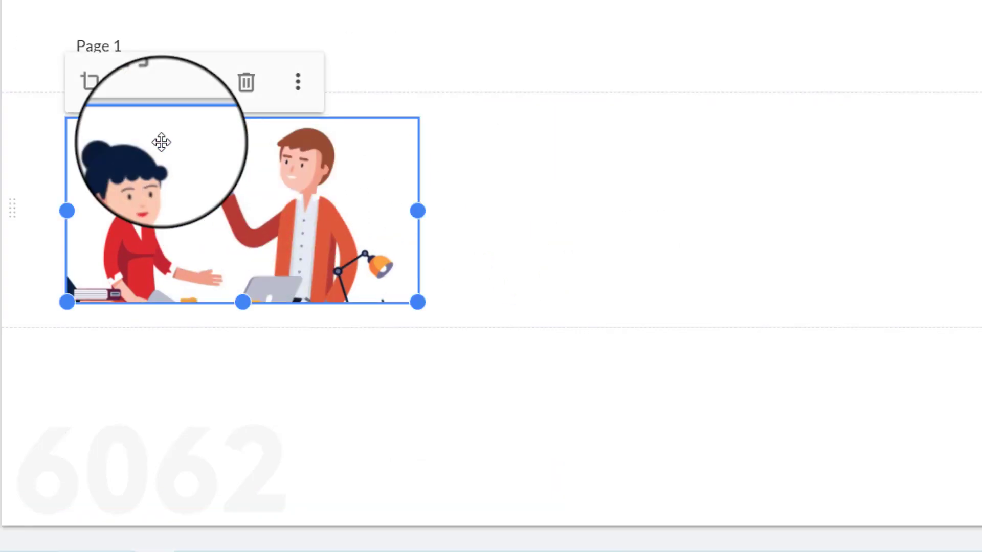
click(148, 92)
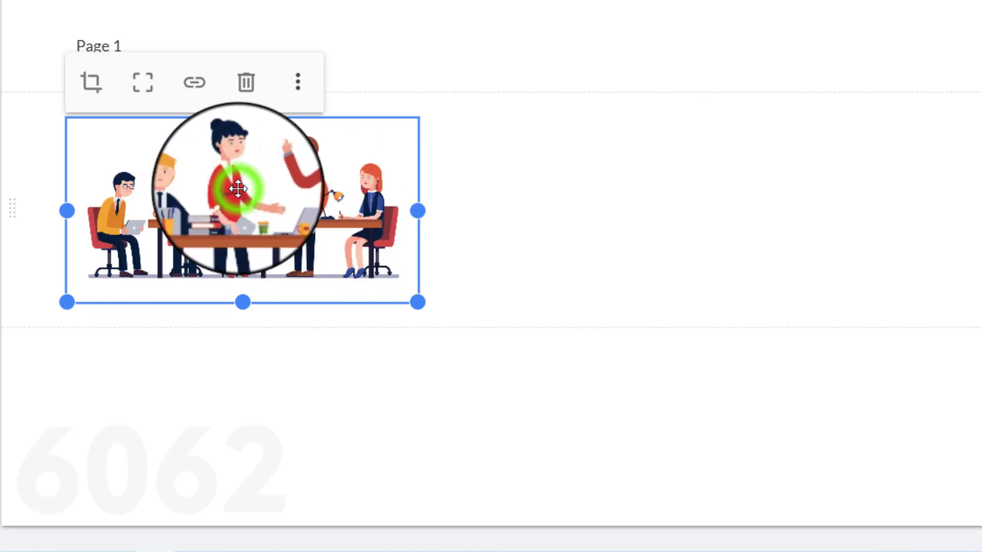
click(194, 82)
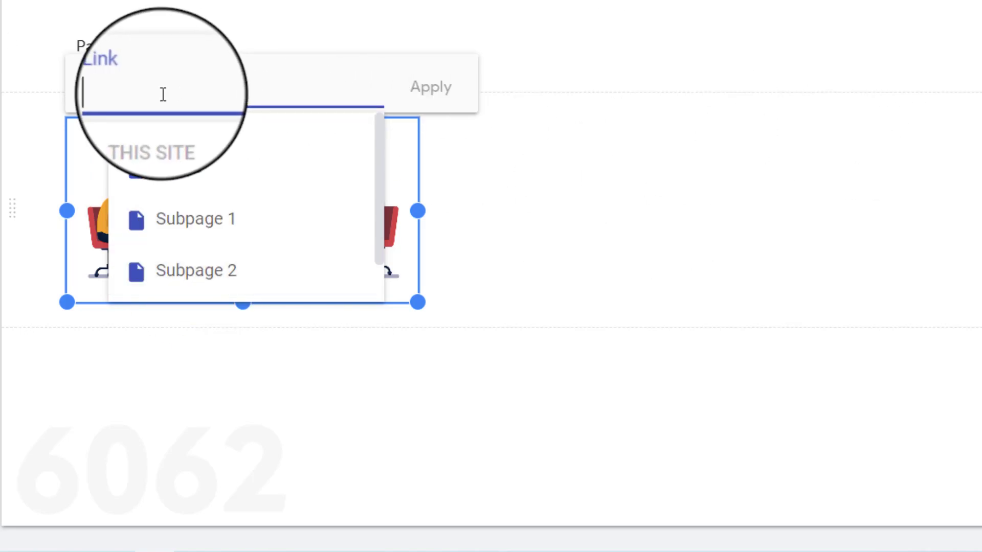
click(587, 237)
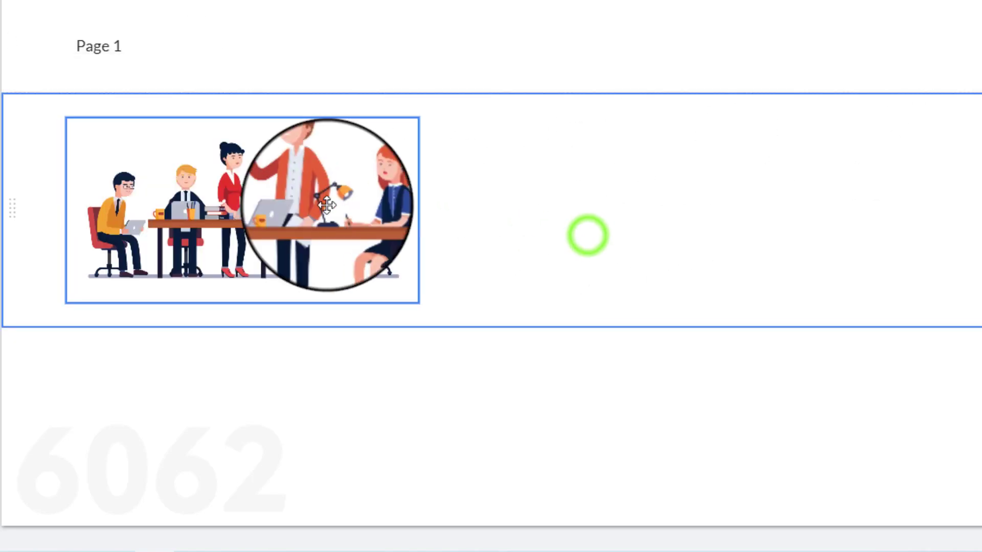
Add the caption "Caption Gambar" to the meeting image and centre it.
click(327, 205)
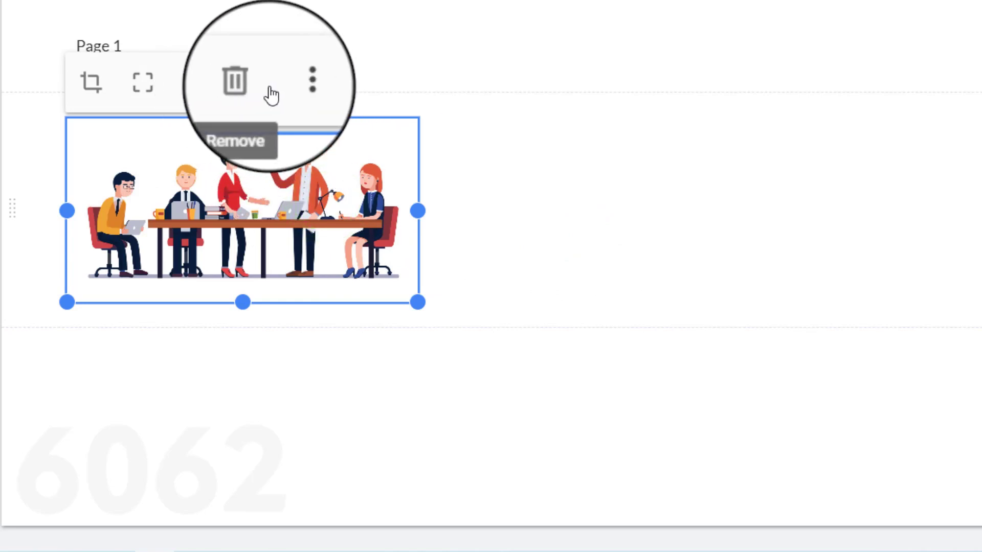
click(298, 82)
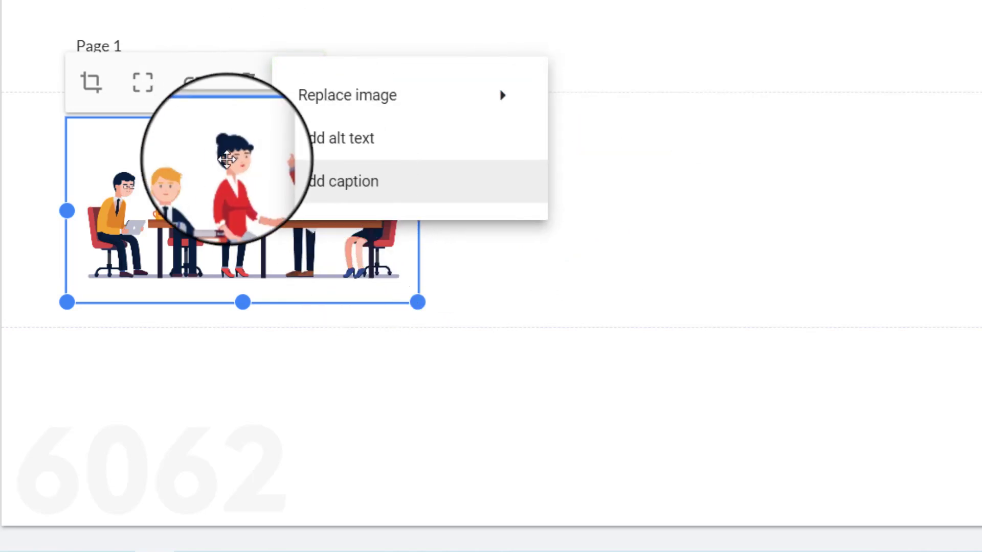
mouse_move(381, 95)
click(375, 188)
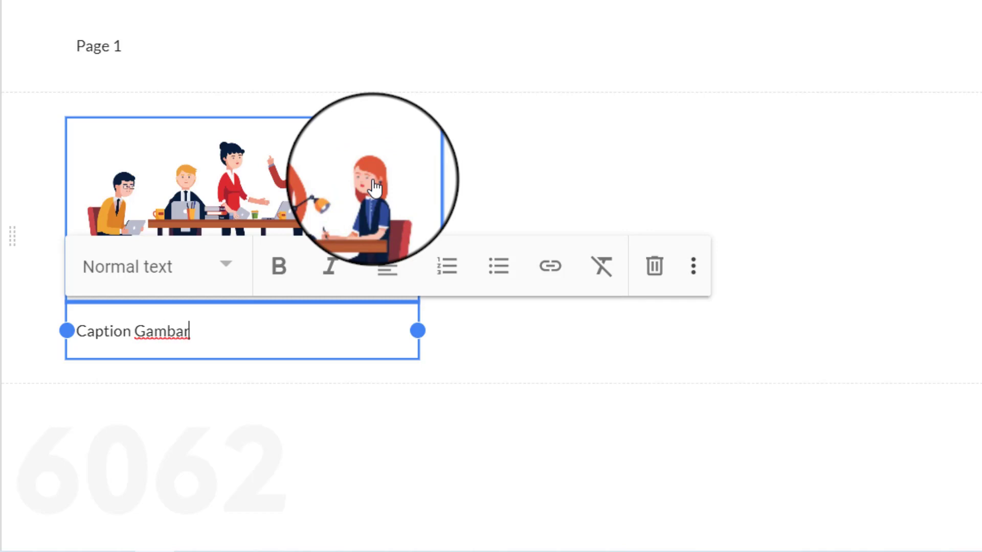
click(386, 265)
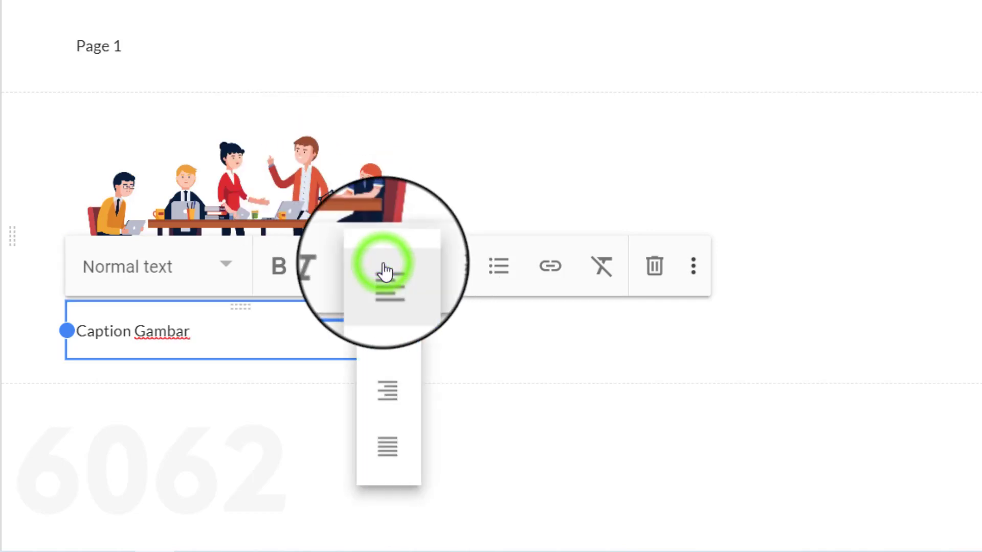
click(414, 342)
click(610, 403)
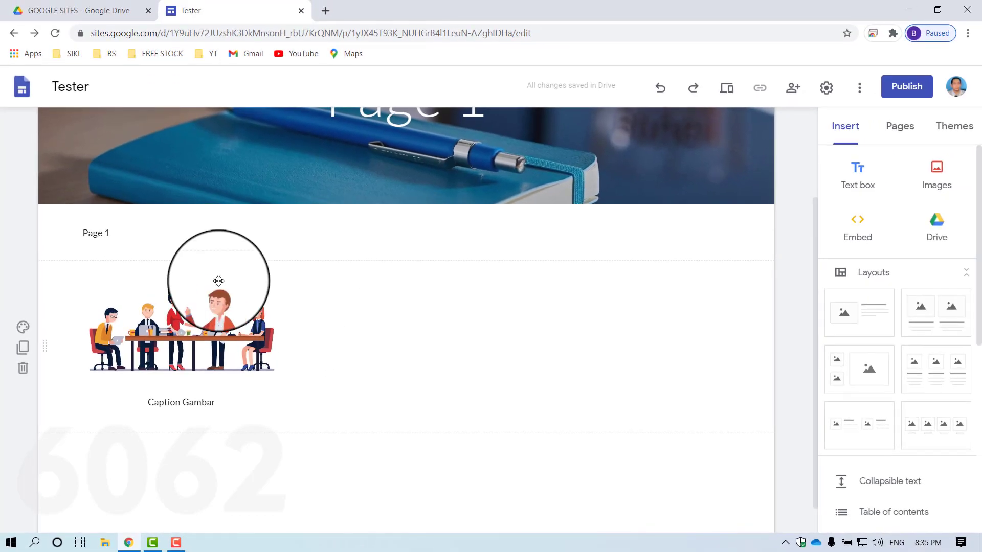
click(163, 80)
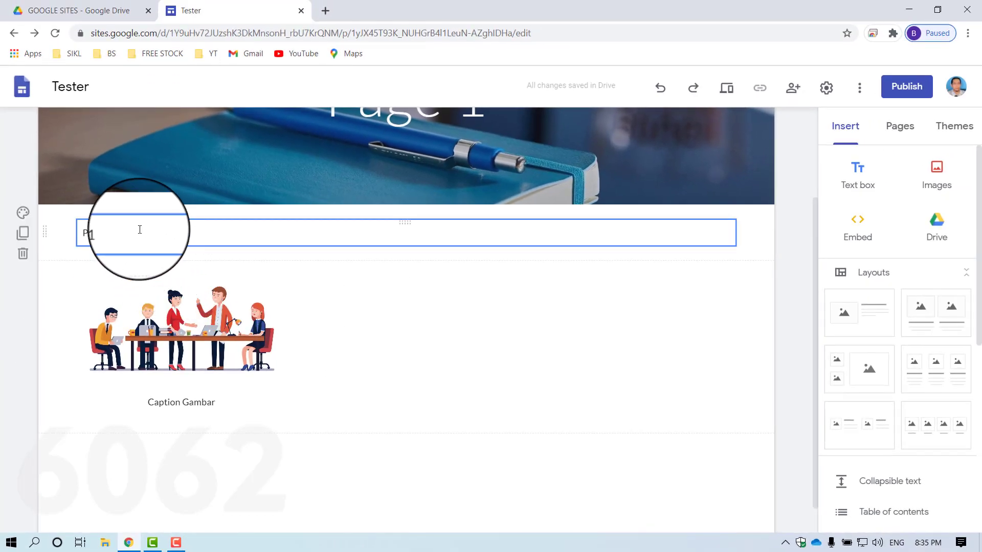
click(271, 307)
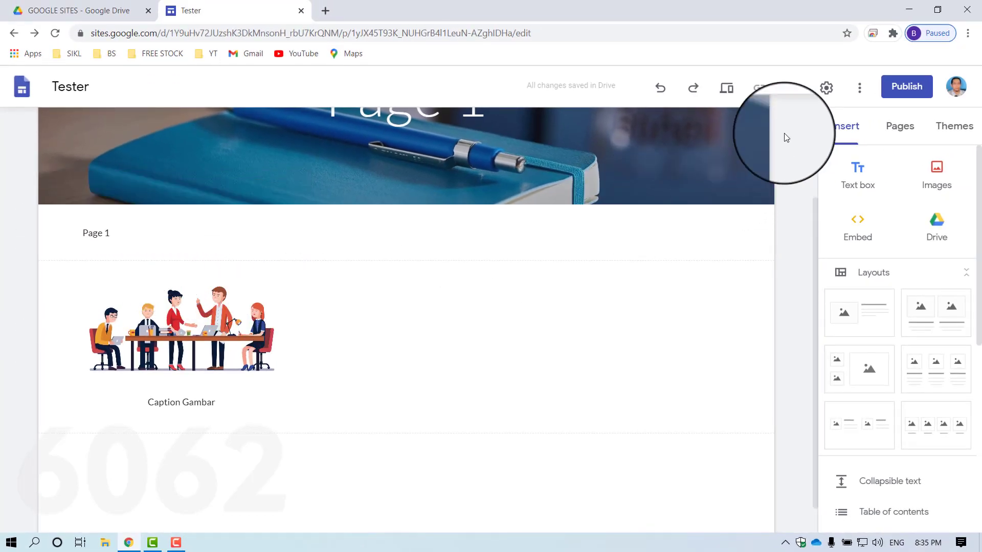
Preview Page 1 in phone size with its navigation menu open, and in tablet size.
click(732, 91)
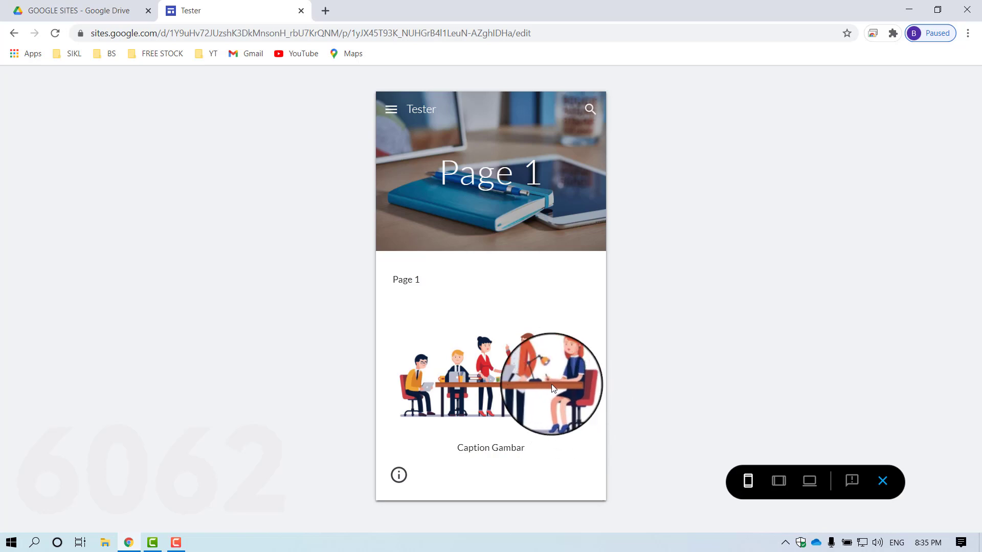
click(389, 113)
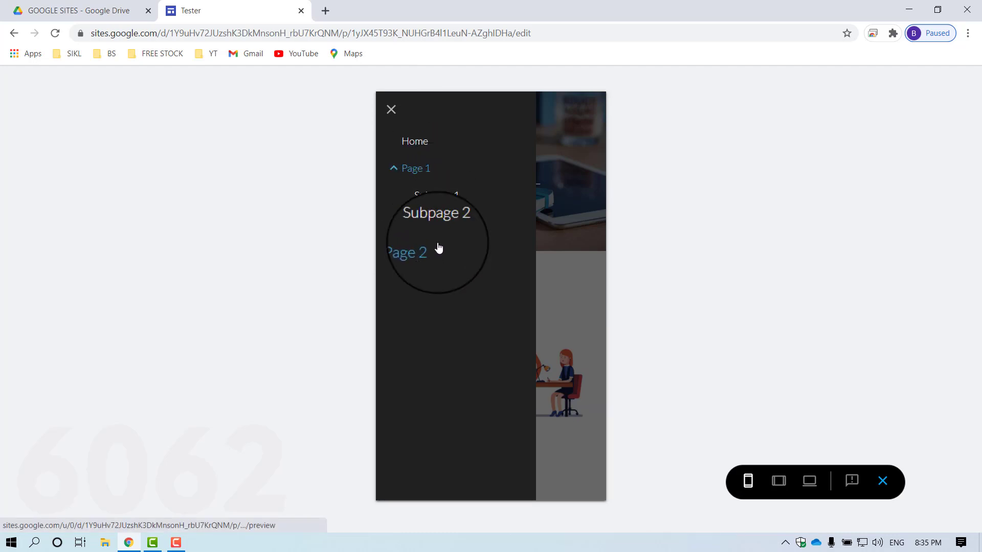
click(779, 481)
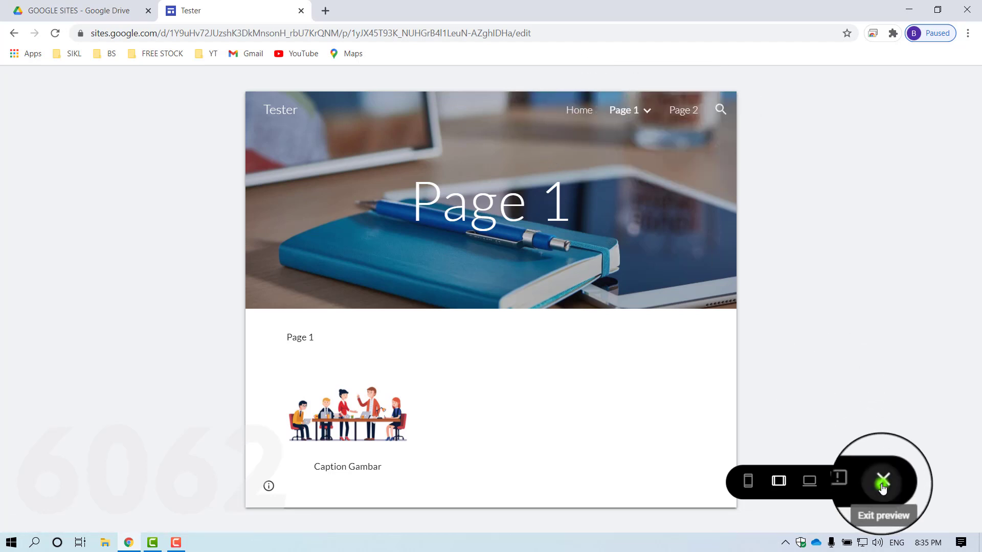
Exit the preview and insert the layout with three images above headings and text below the captioned meeting image.
click(882, 483)
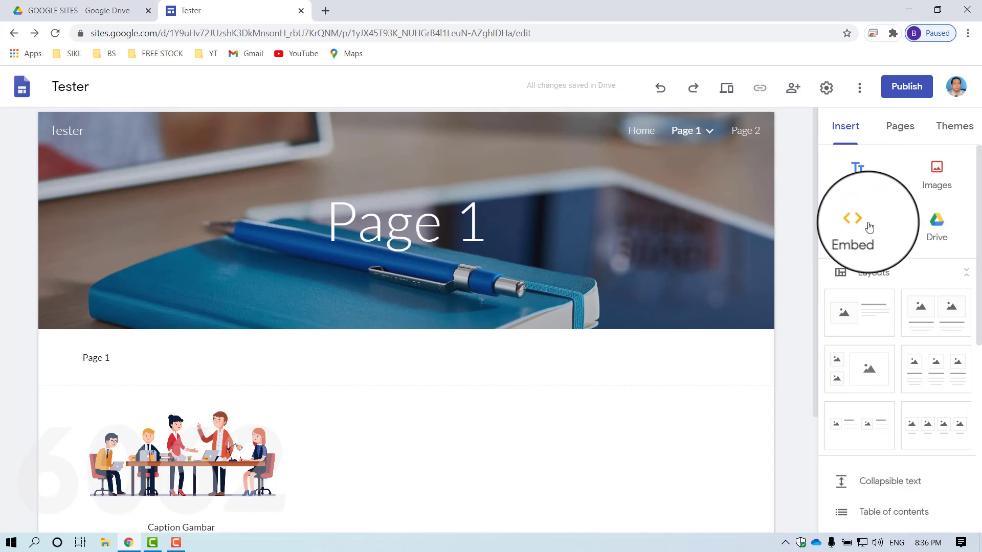
scroll(829, 230, down, 3)
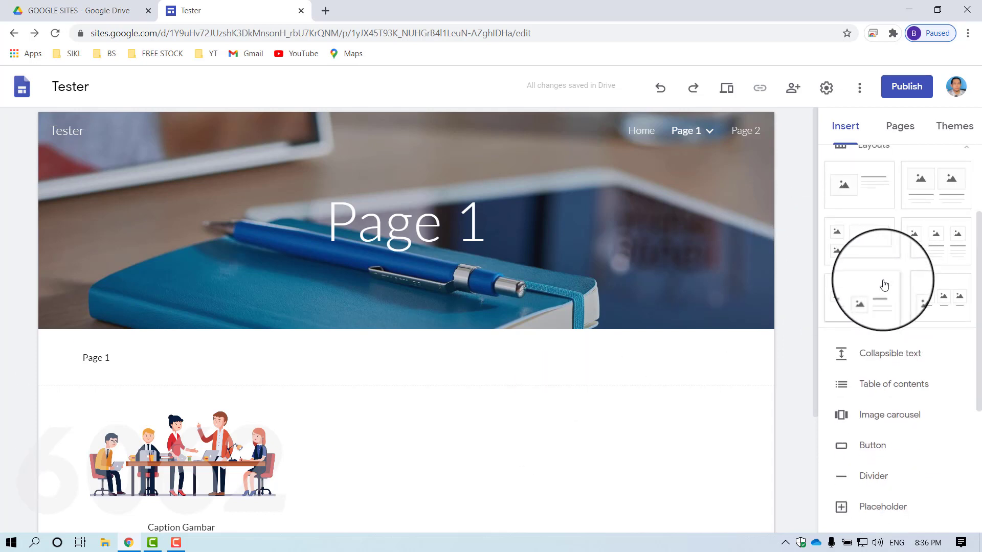
scroll(884, 284, up, 3)
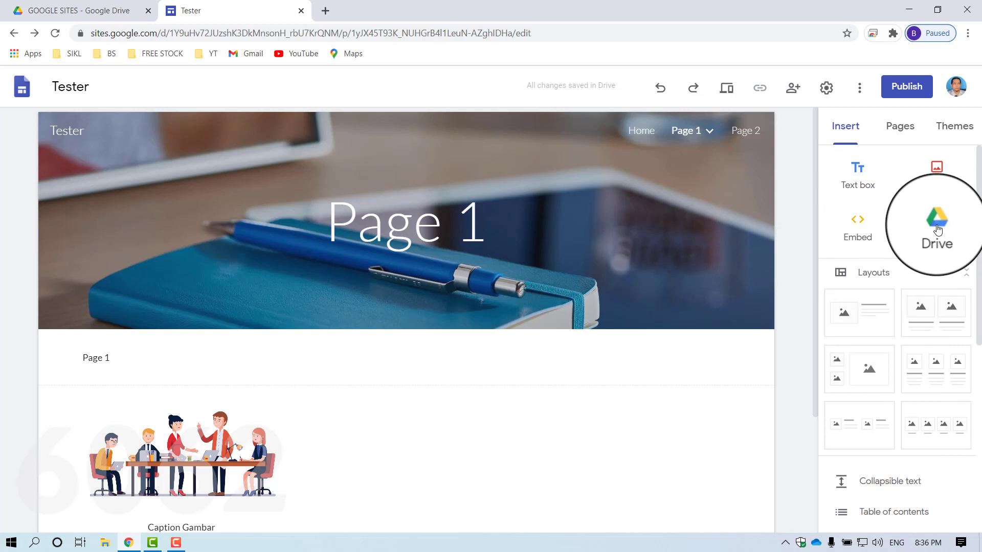
scroll(489, 408, down, 3)
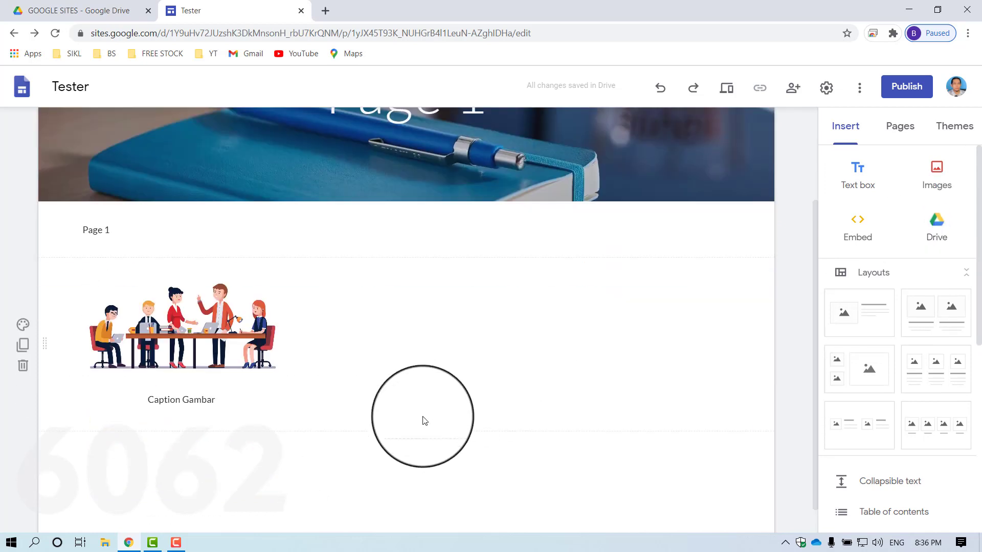
scroll(878, 276, down, 3)
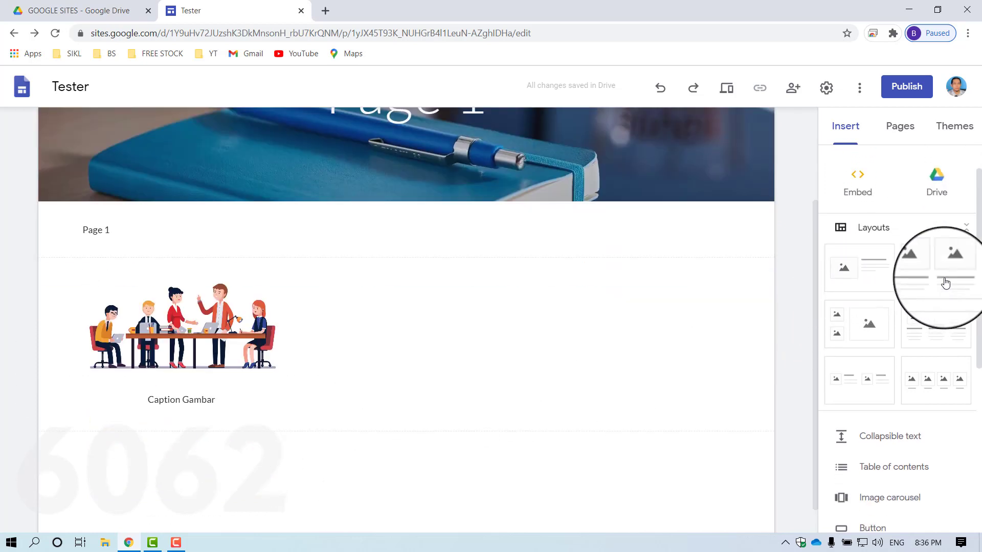
scroll(905, 271, up, 2)
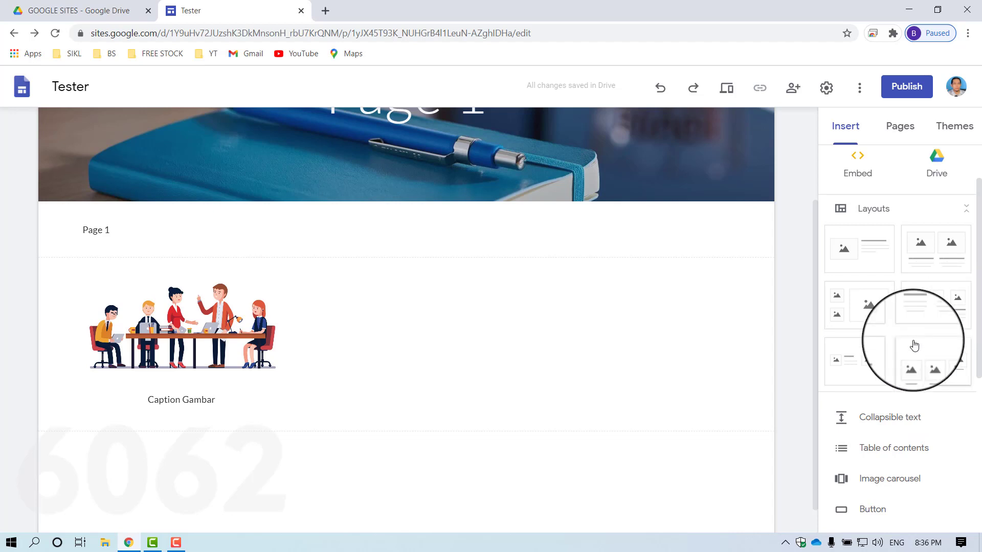
drag(932, 318, 248, 471)
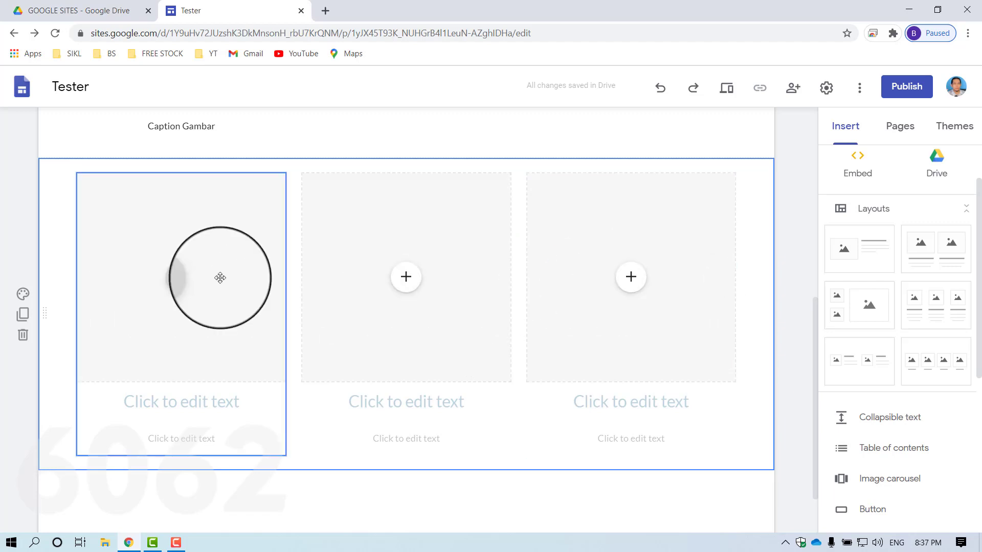
Fill the first column's image placeholder with the "download - DEMO" picture from Google Drive and check its crop.
click(182, 277)
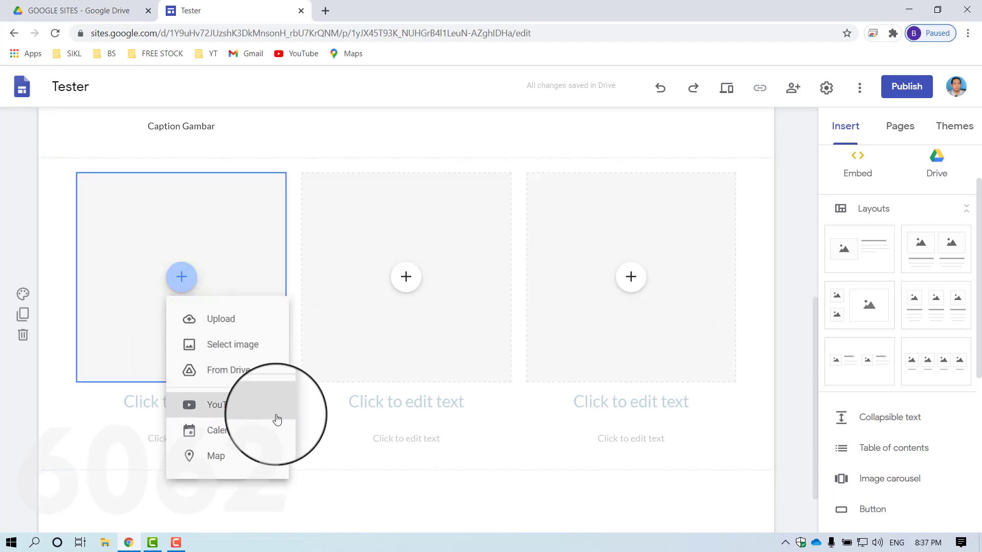
click(233, 344)
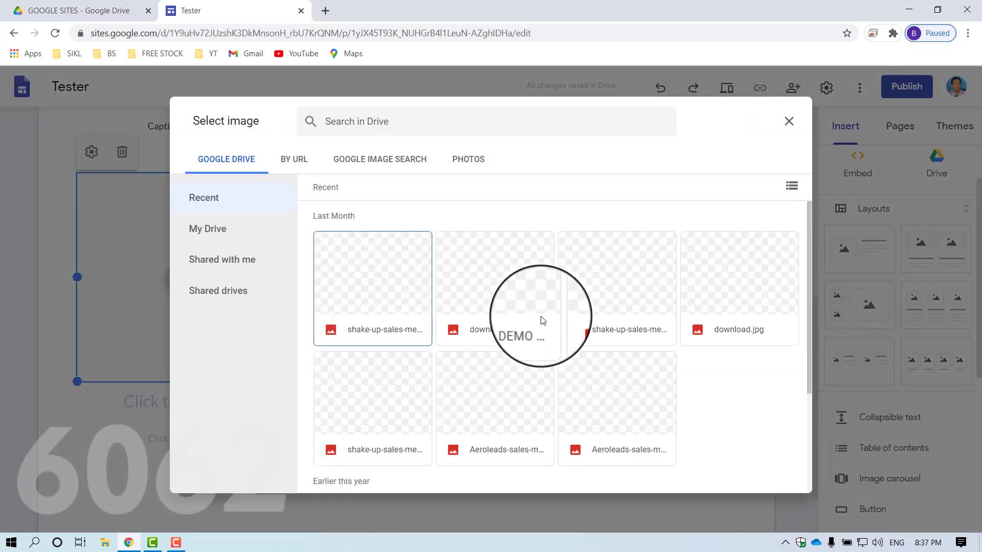
double_click(505, 285)
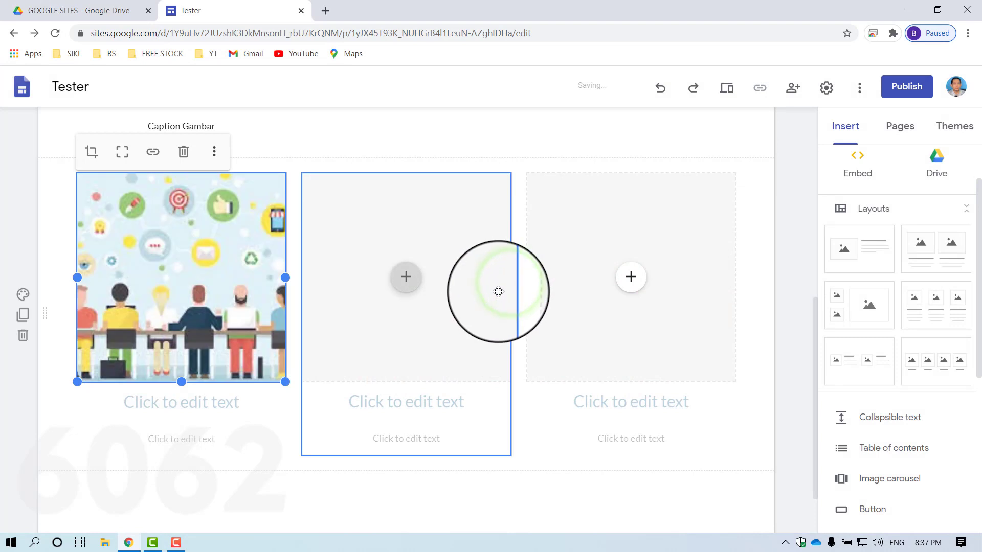
click(91, 152)
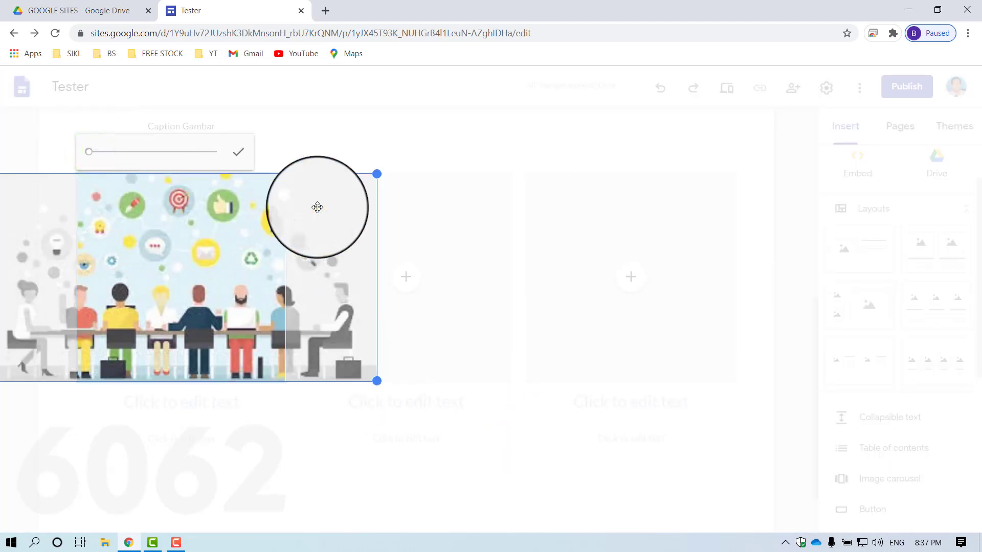
click(344, 144)
Fill the second column's image placeholder with the Aeroleads sales meeting picture from Google Drive.
click(412, 284)
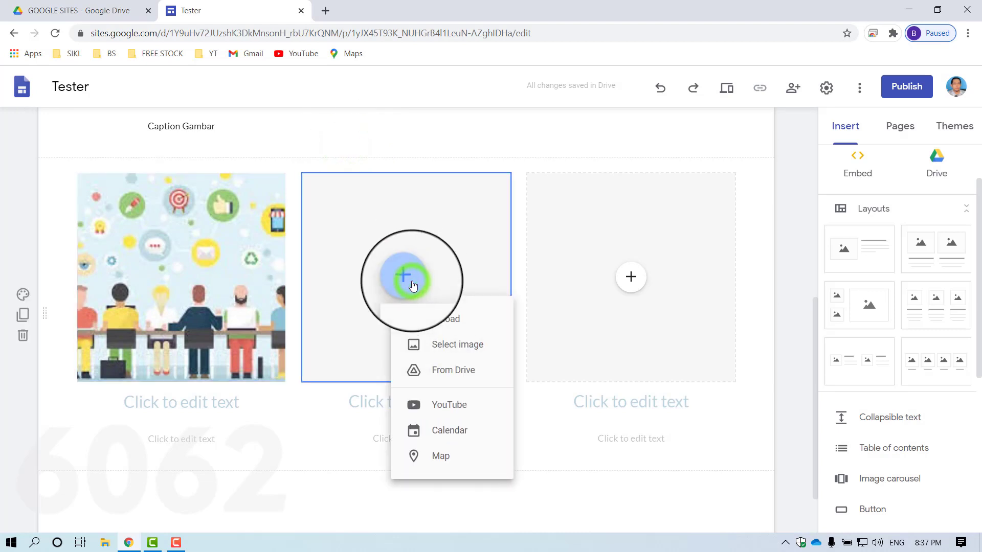
click(445, 345)
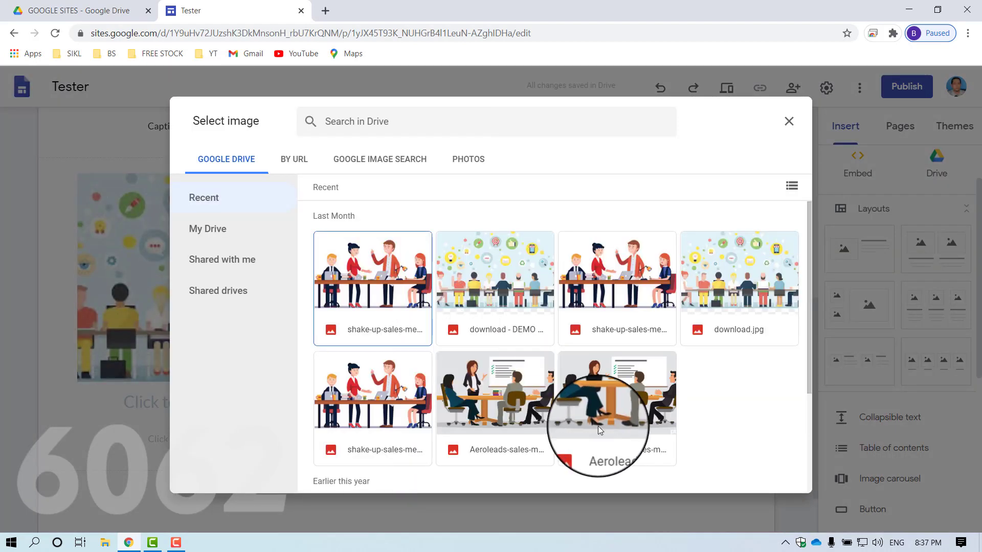
double_click(501, 390)
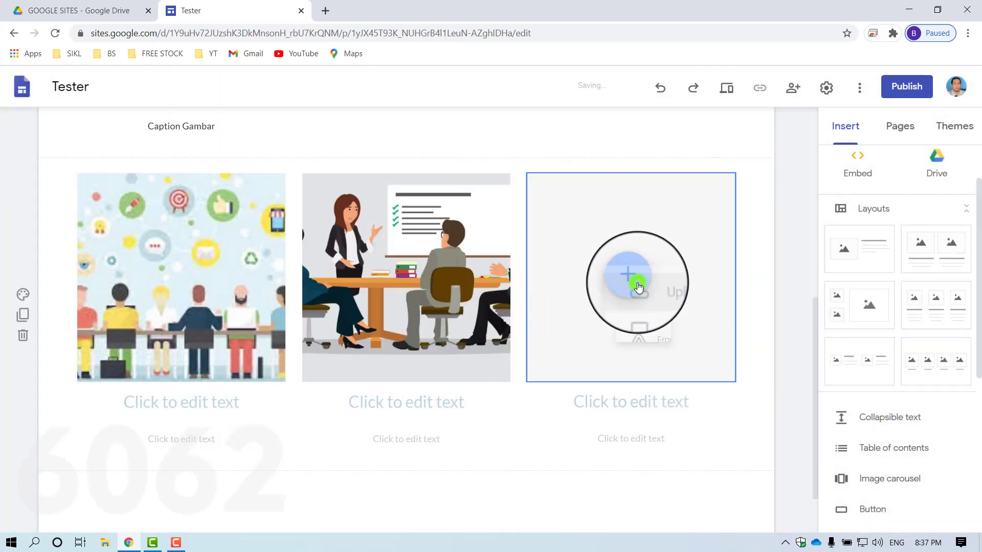
Fill the third column's image placeholder with the shake-up sales meeting picture from Google Drive.
click(630, 277)
click(697, 348)
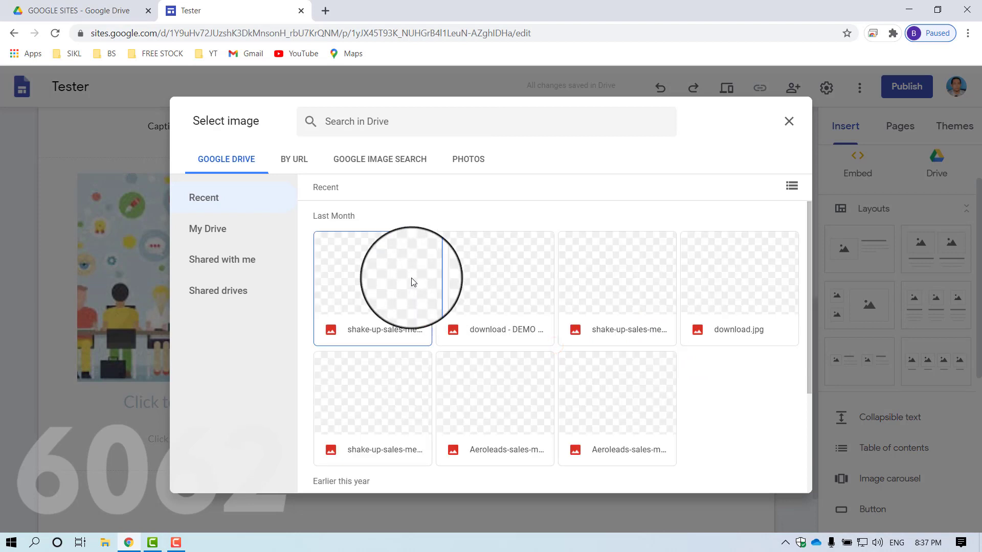
double_click(358, 262)
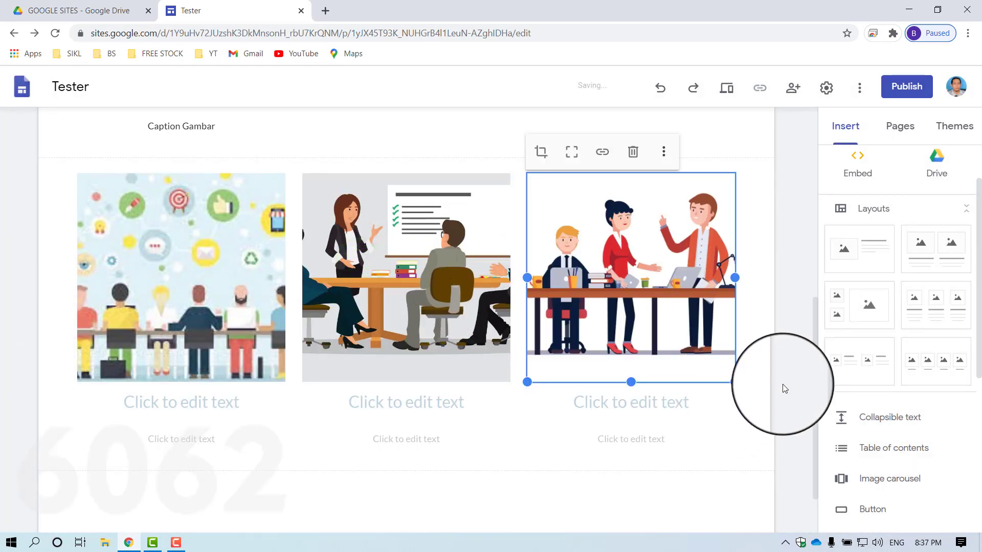
click(797, 337)
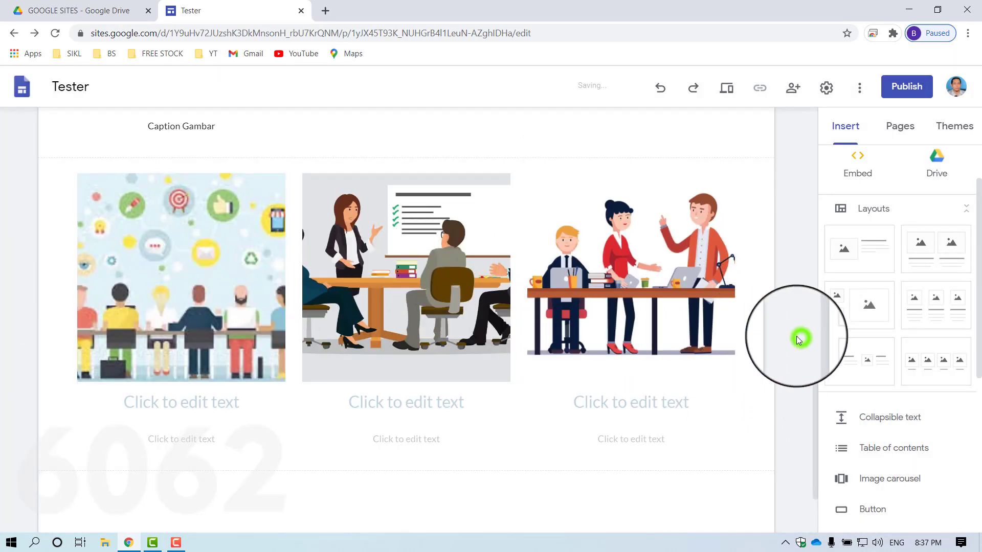
scroll(567, 313, up, 8)
mouse_move(369, 220)
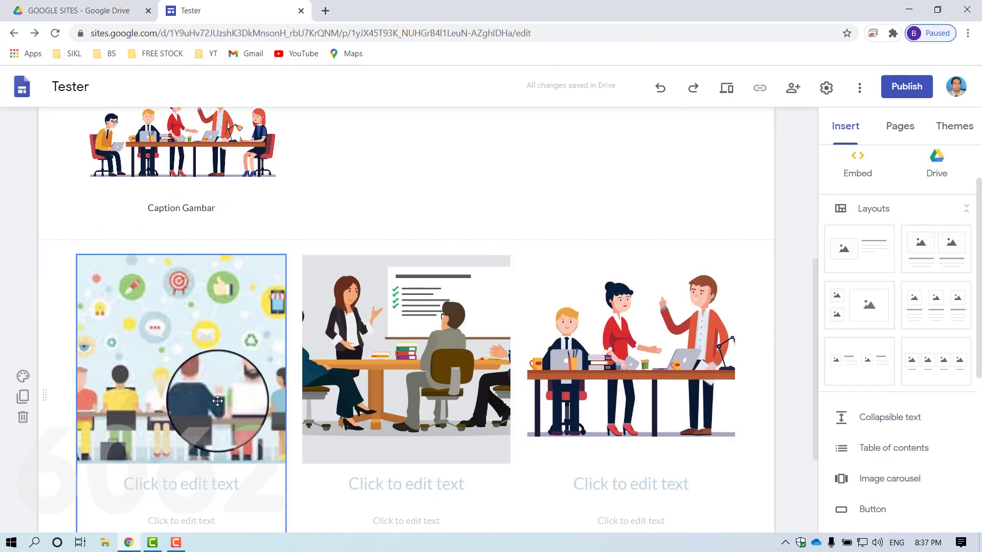
Enter "Teks" as the heading under the first image and copy it into the headings of the other two columns.
scroll(220, 389, down, 3)
click(193, 358)
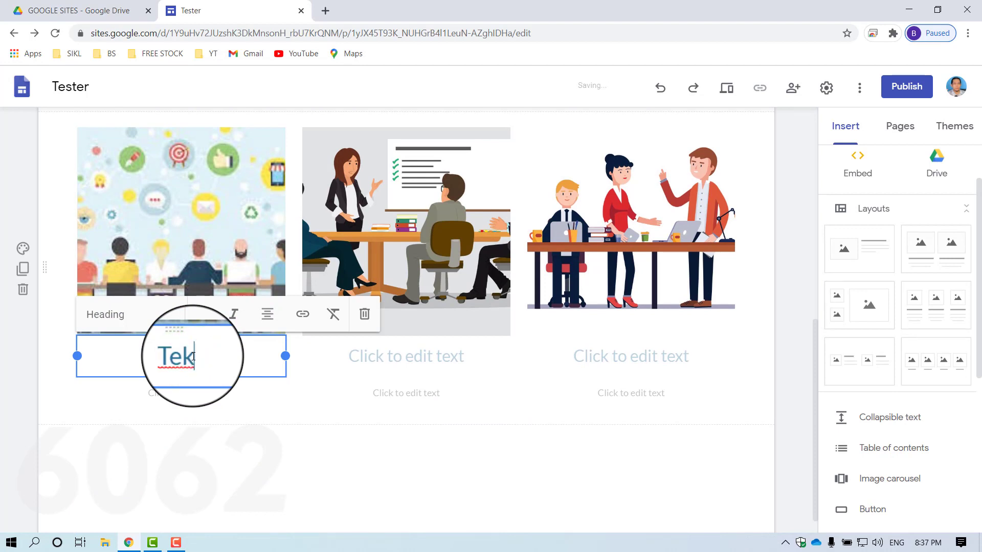
double_click(153, 354)
key(ctrl+c)
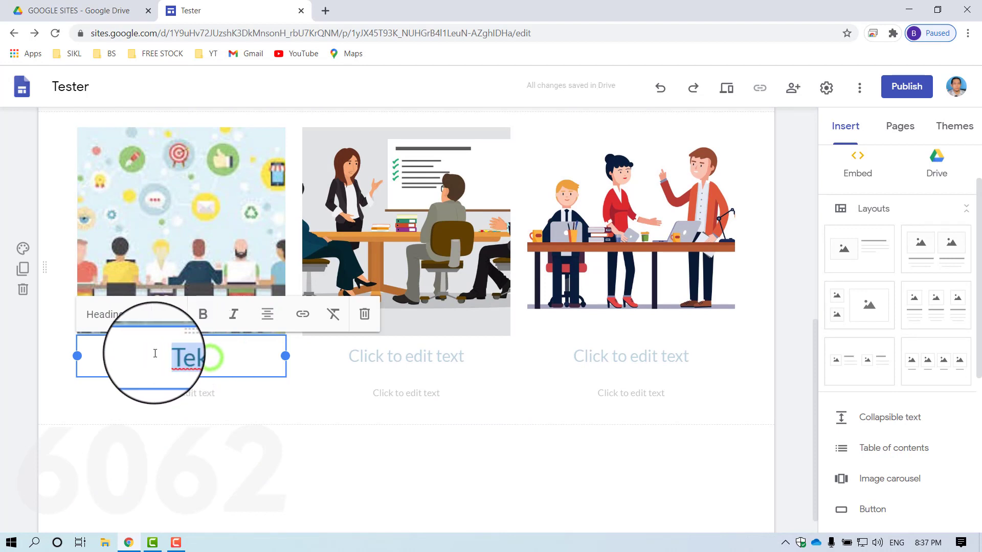
click(412, 359)
key(ctrl+v)
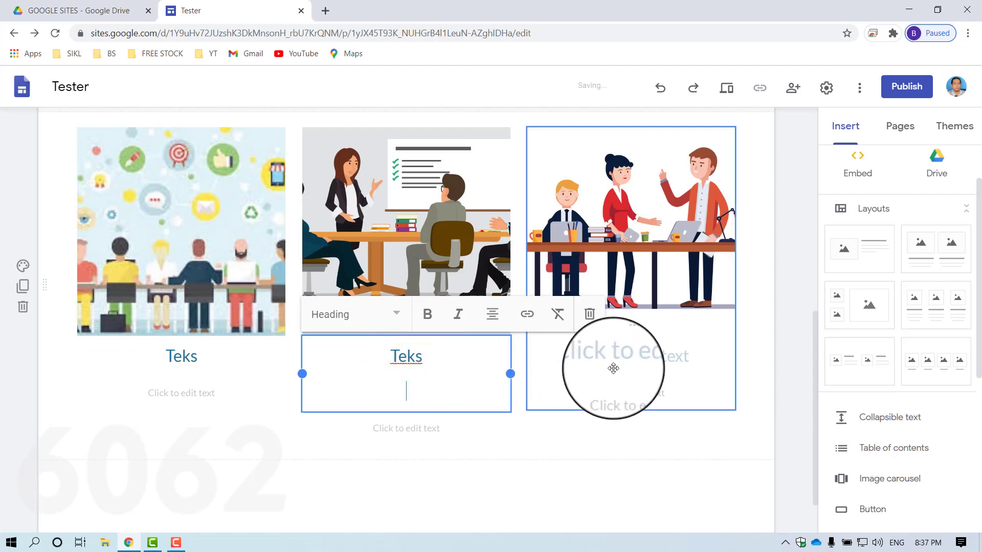
click(621, 356)
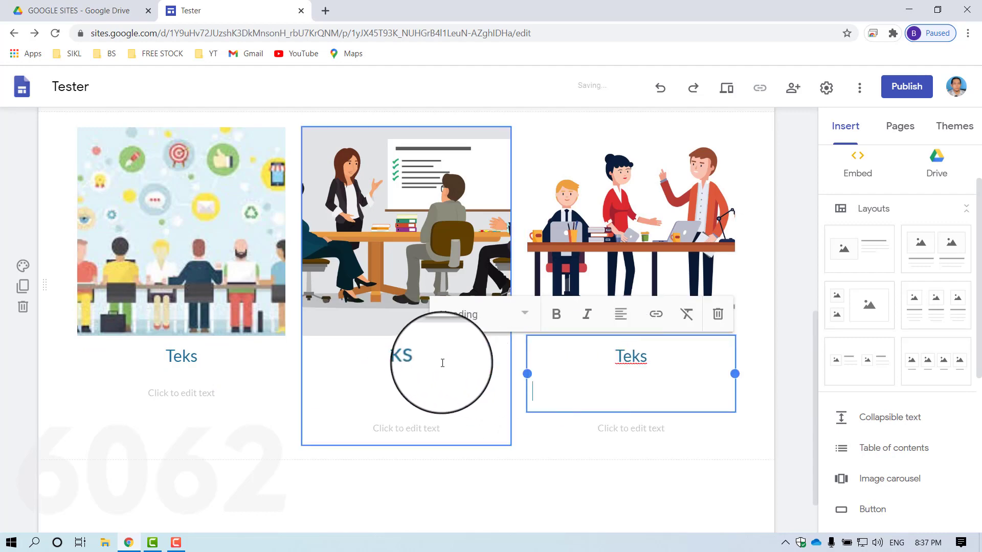
Review the three-column section on Page 1, examining the first column's image, heading and body text.
scroll(205, 328, up, 4)
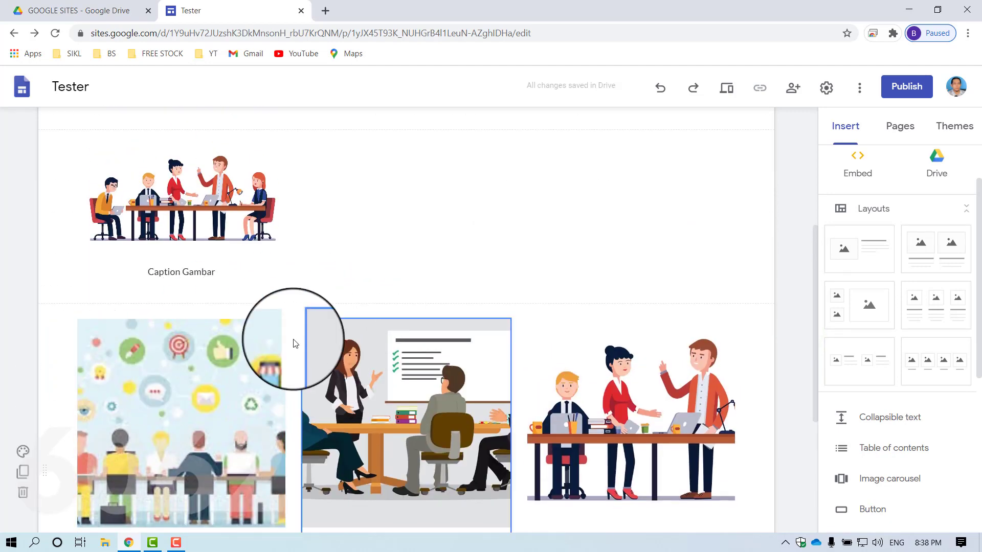
scroll(346, 252, up, 2)
scroll(876, 274, up, 2)
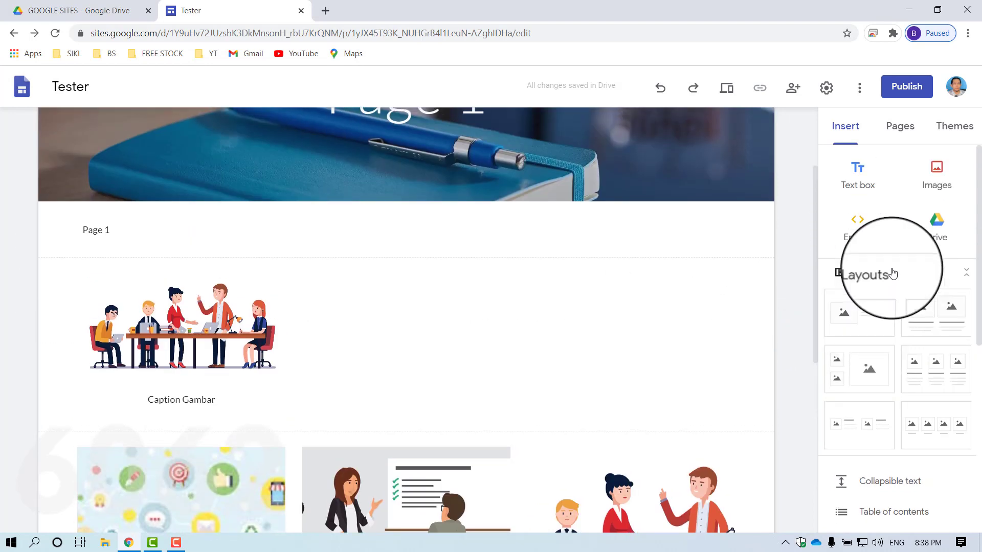
scroll(442, 357, down, 3)
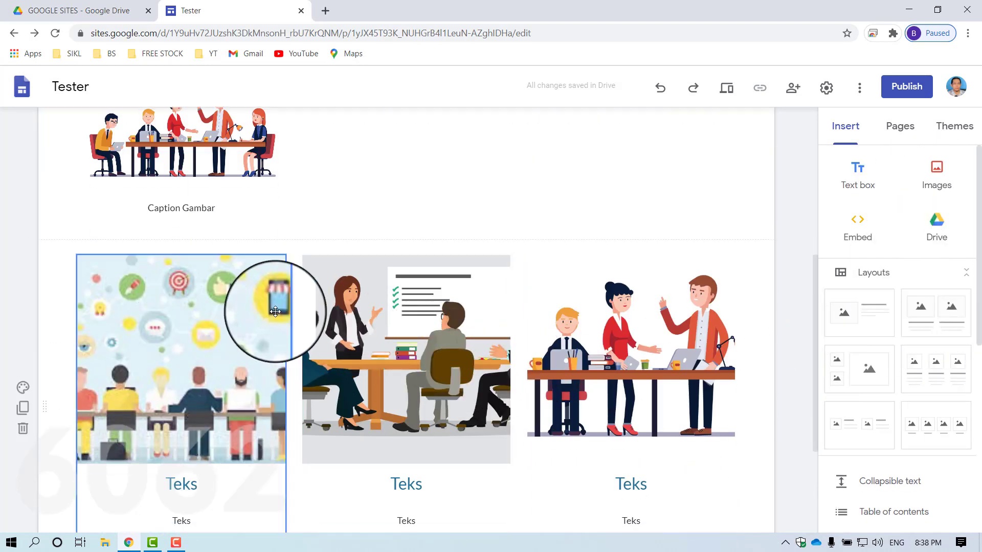
scroll(589, 256, down, 2)
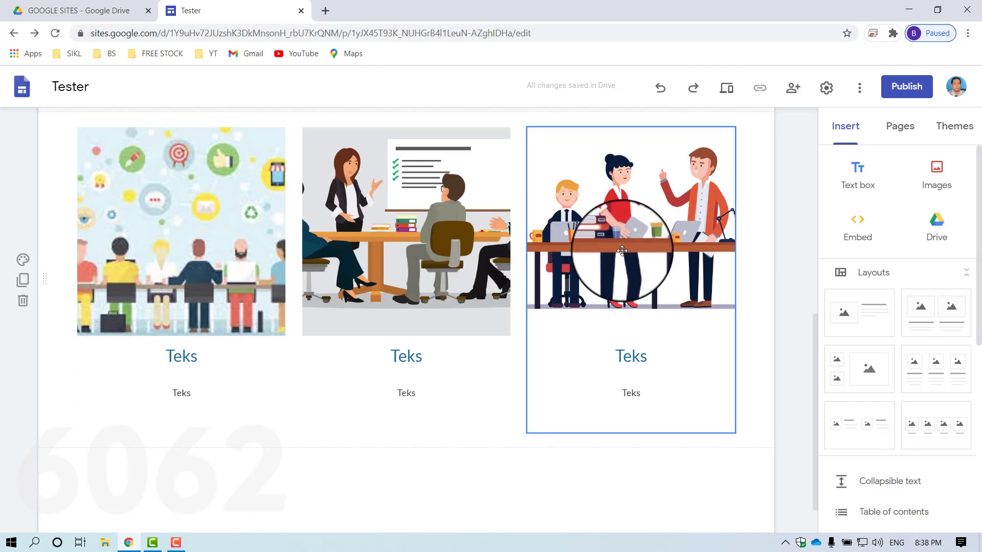
scroll(193, 284, up, 1)
click(163, 266)
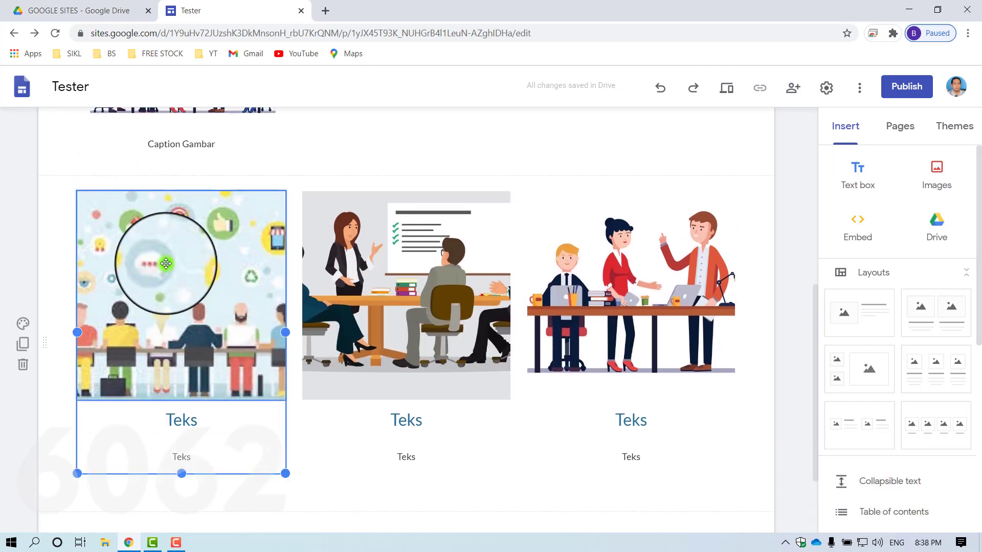
click(178, 423)
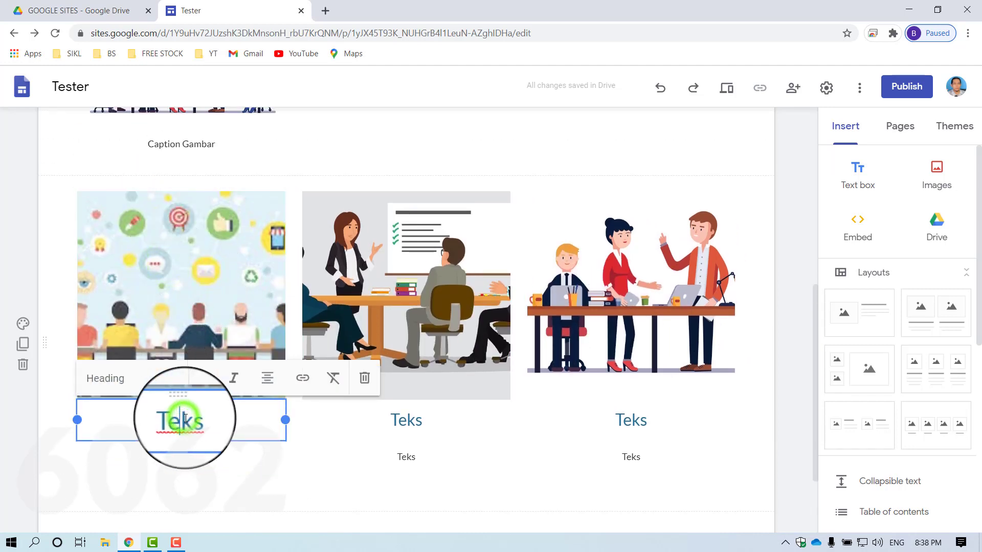
click(181, 457)
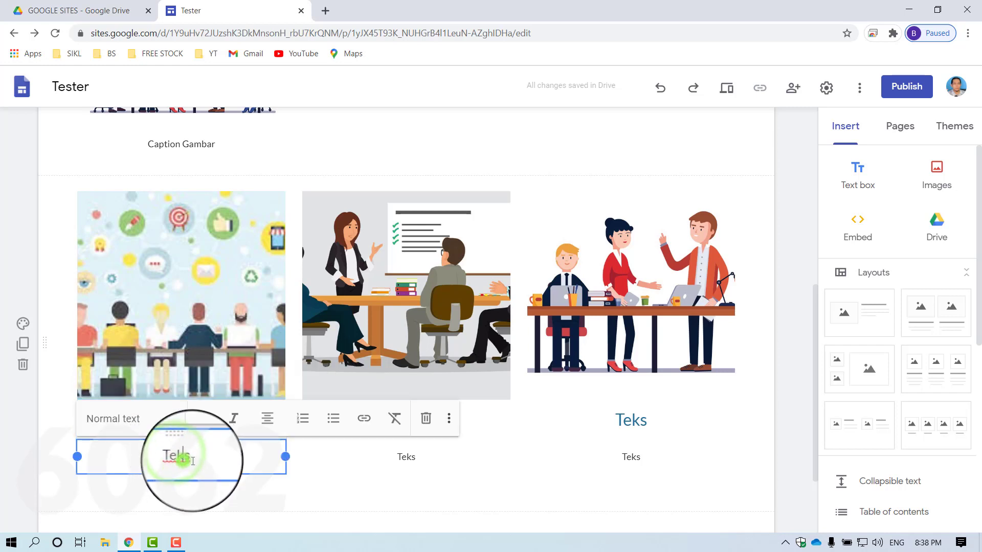
drag(212, 465, 181, 457)
click(180, 455)
double_click(173, 456)
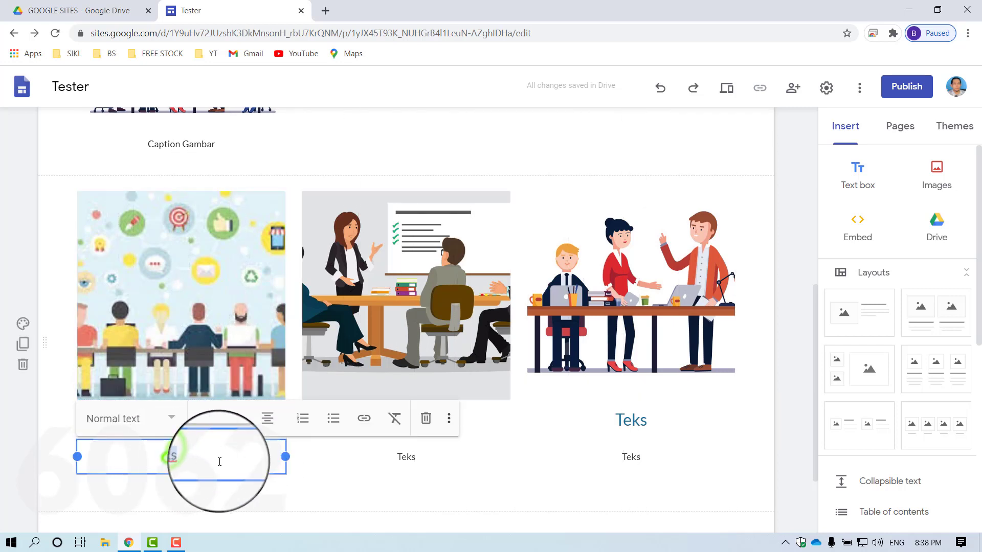
click(756, 410)
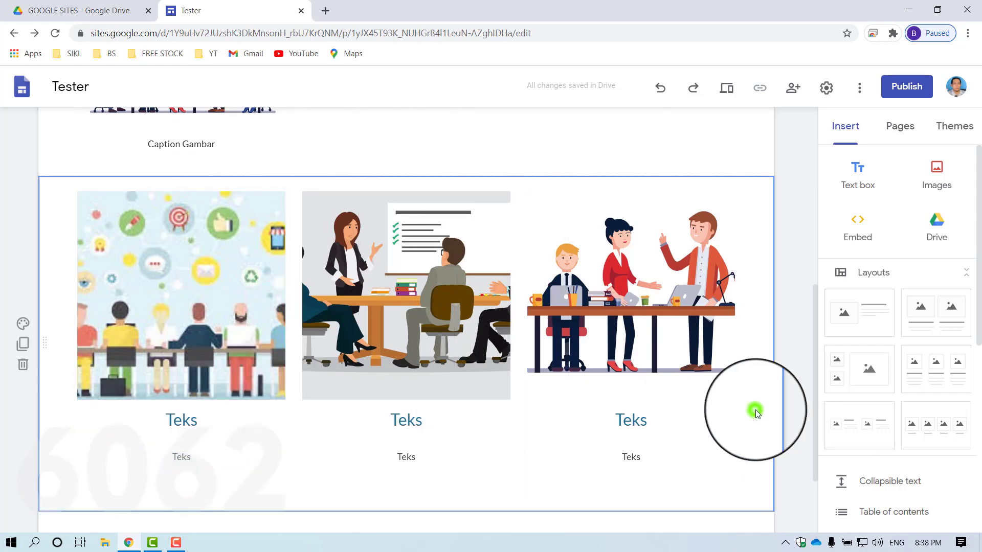
Open Page 2 from the site's navigation to view it, and return to the Home page.
scroll(752, 391, up, 7)
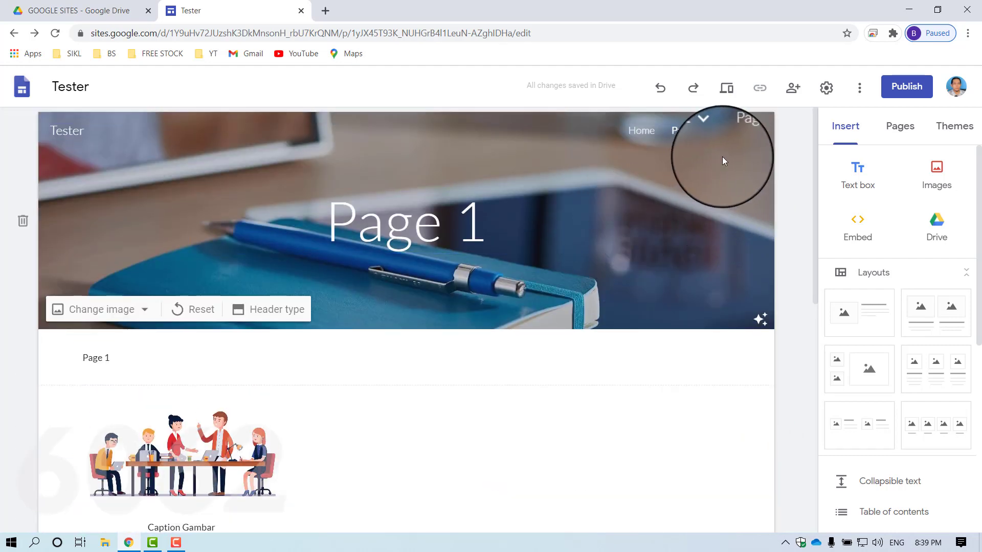
click(754, 134)
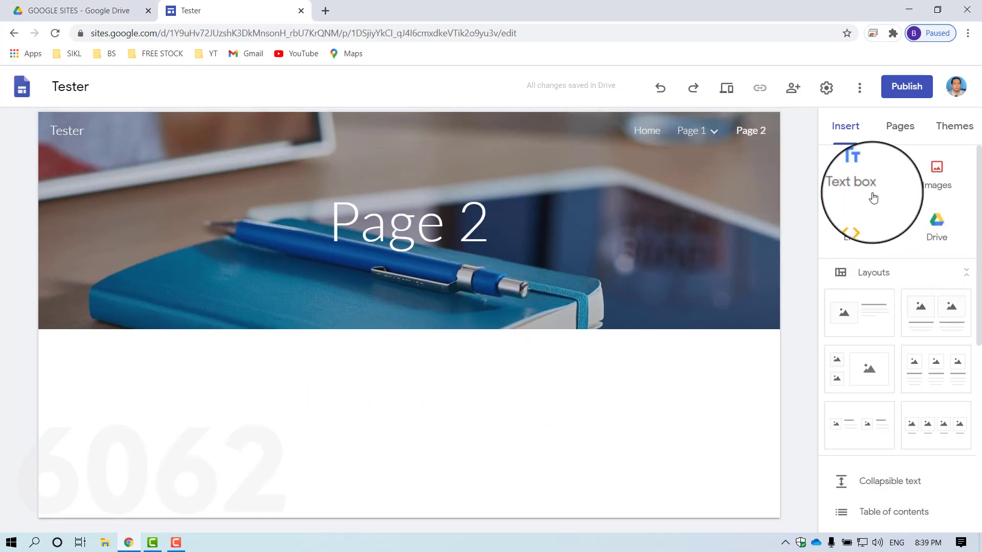
click(677, 232)
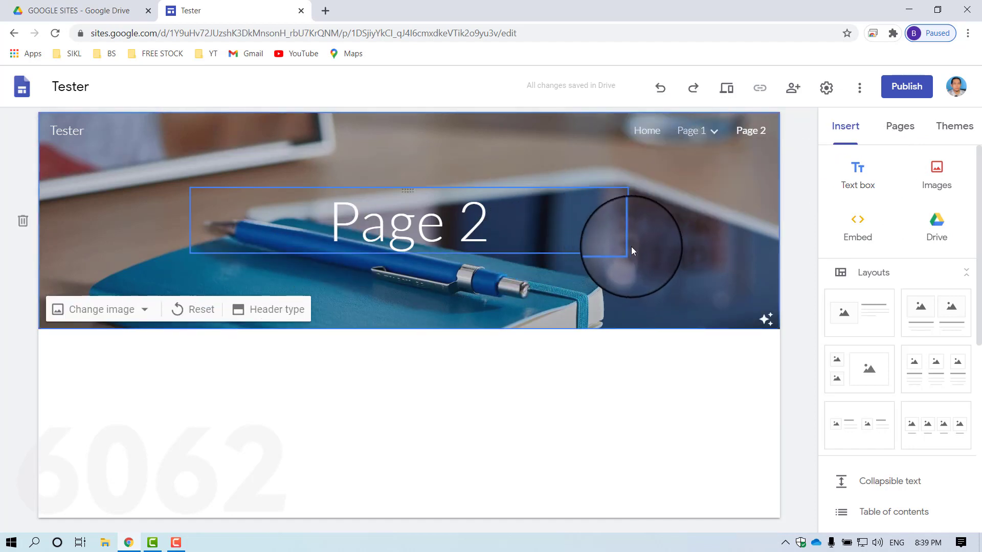
click(644, 131)
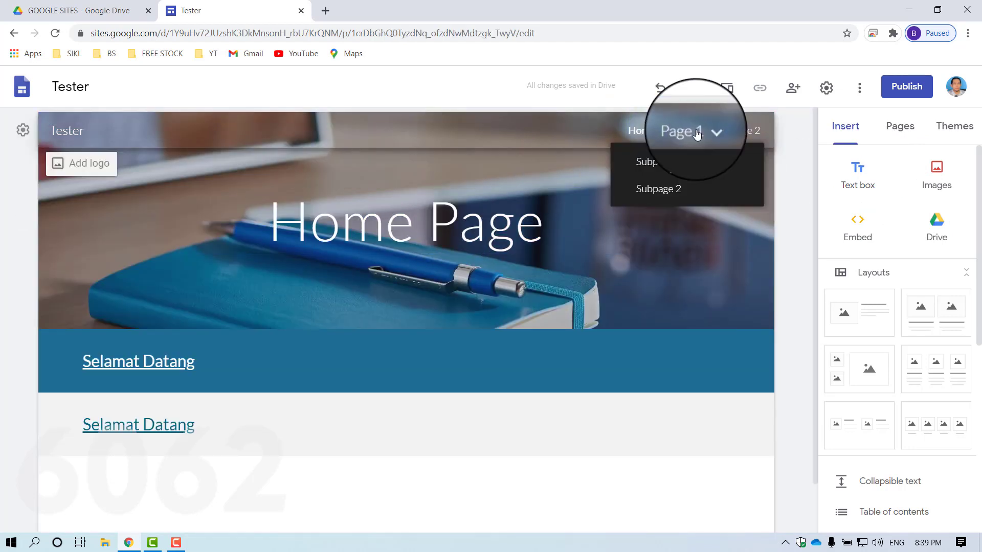
Open Page 1 and change its header image to the gallery picture of a laptop, coffee cup and notepad on wood.
click(697, 132)
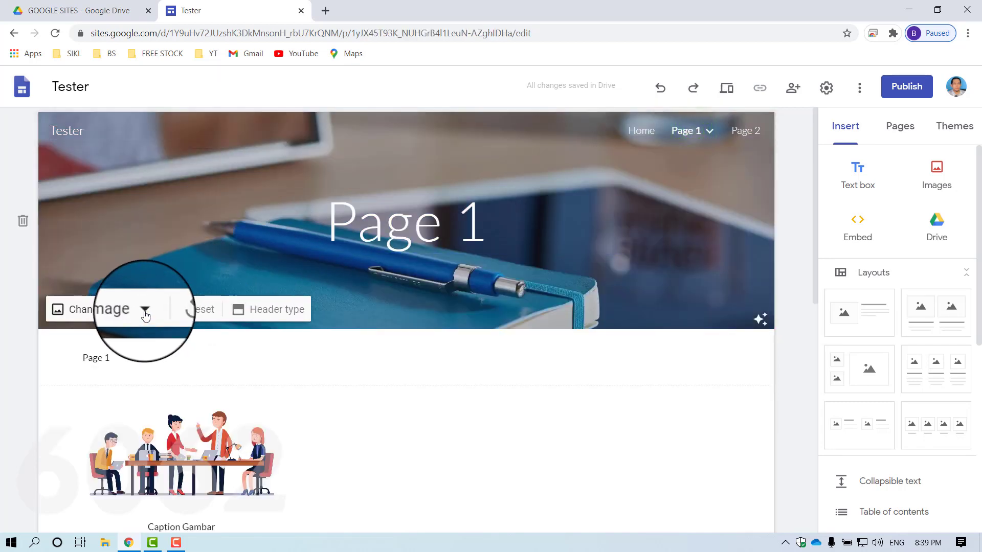
click(146, 313)
click(125, 378)
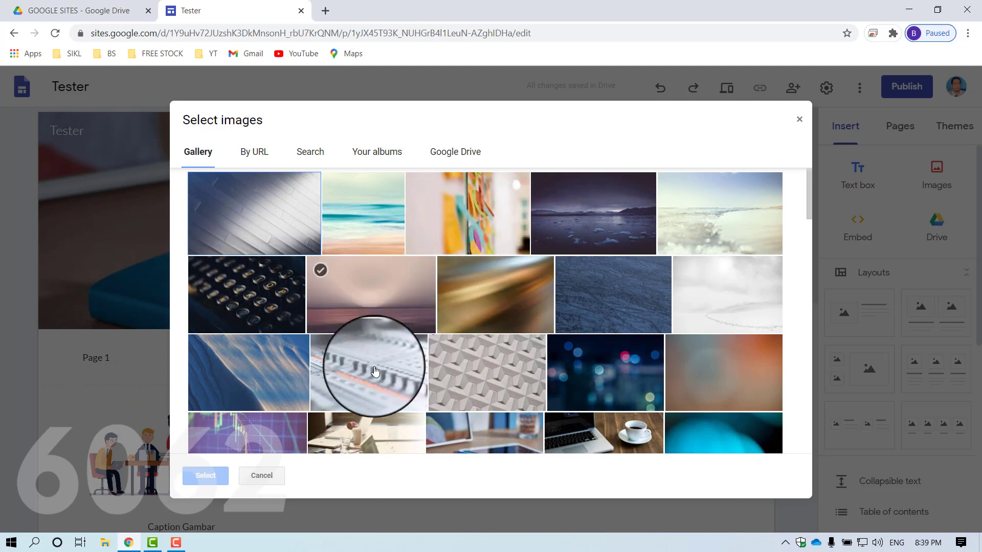
scroll(472, 361, down, 3)
click(479, 267)
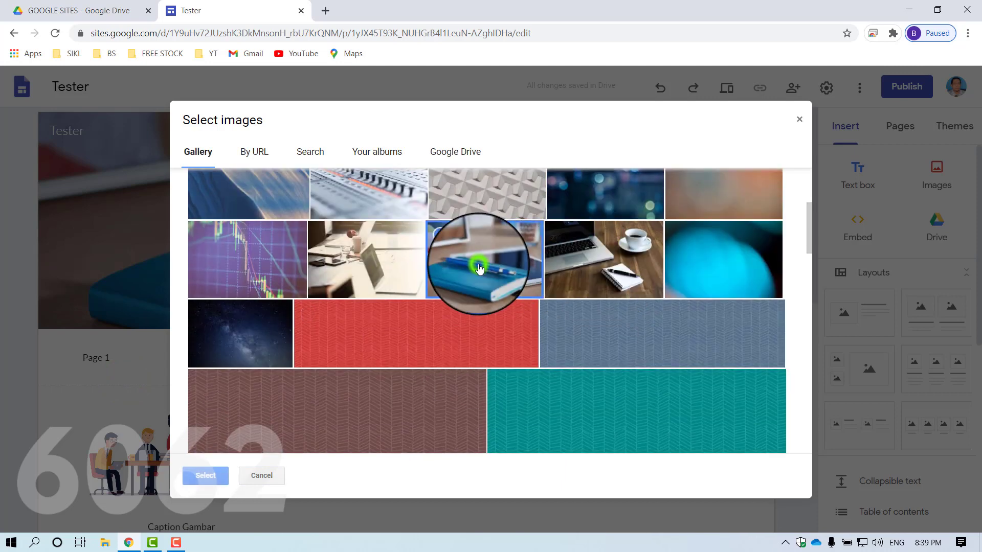
click(584, 259)
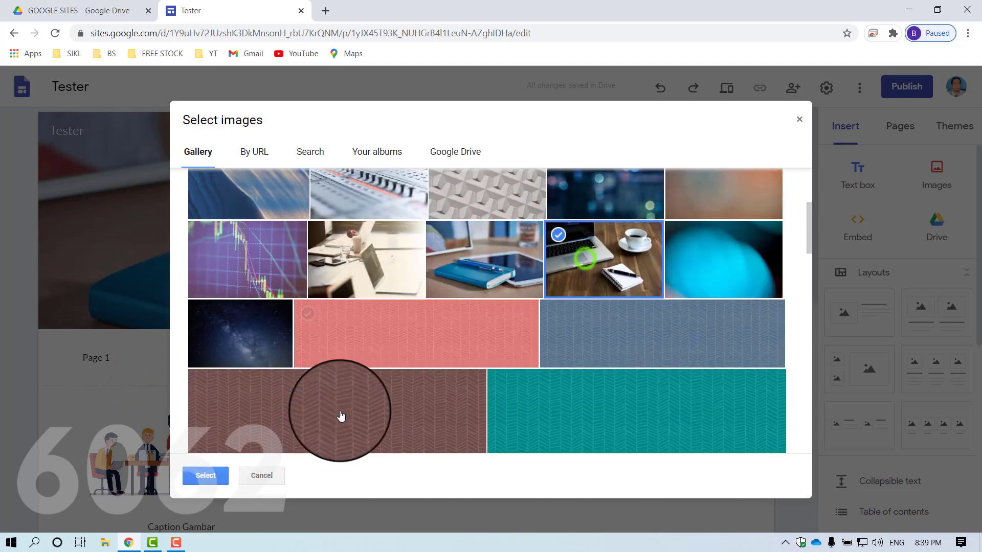
click(202, 476)
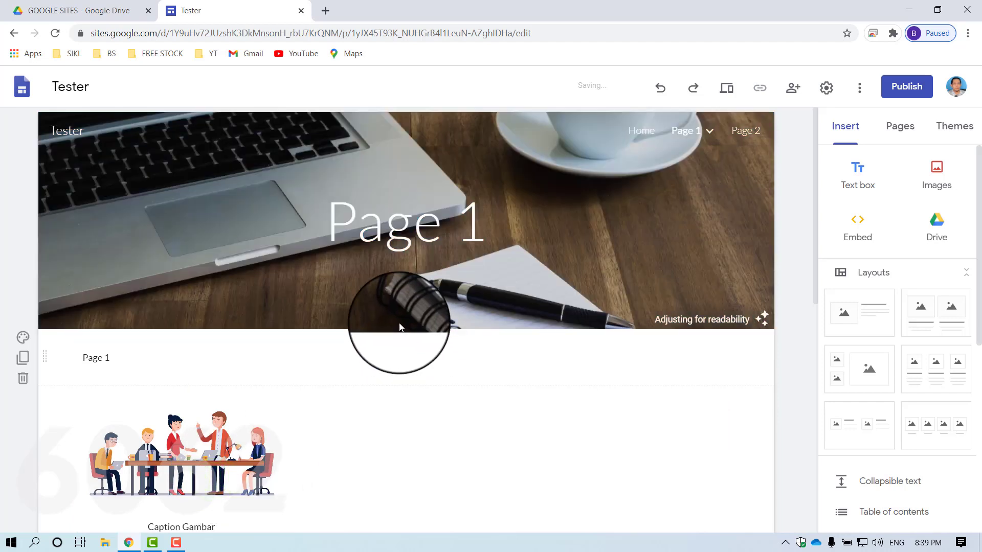
Apply the laptop, coffee cup and notepad gallery picture to Page 1's header again.
click(637, 128)
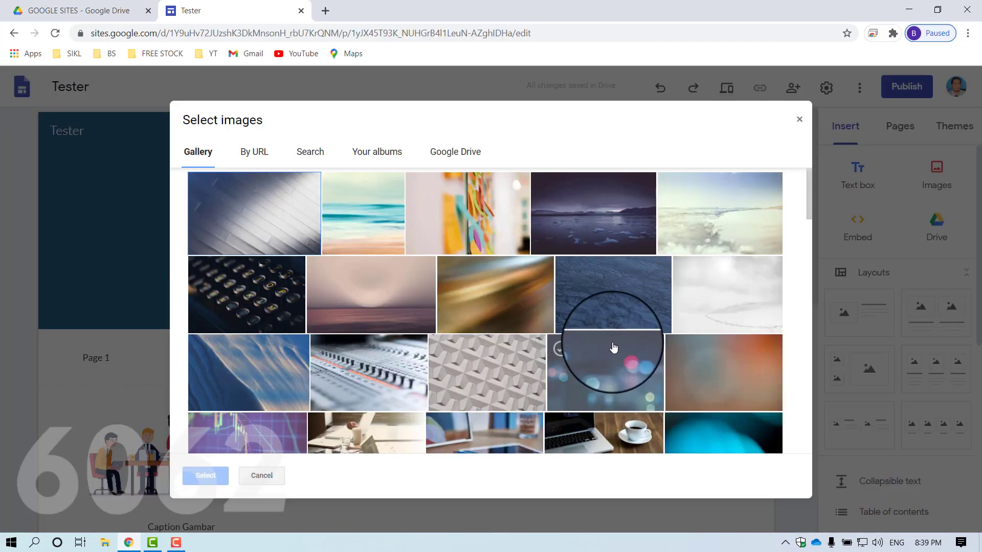
scroll(609, 347, down, 2)
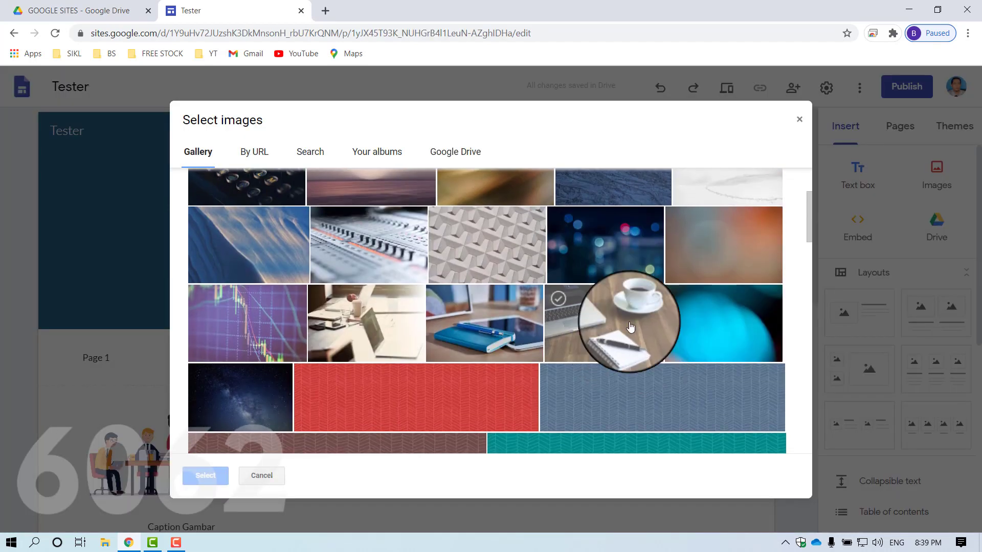
click(583, 348)
click(204, 475)
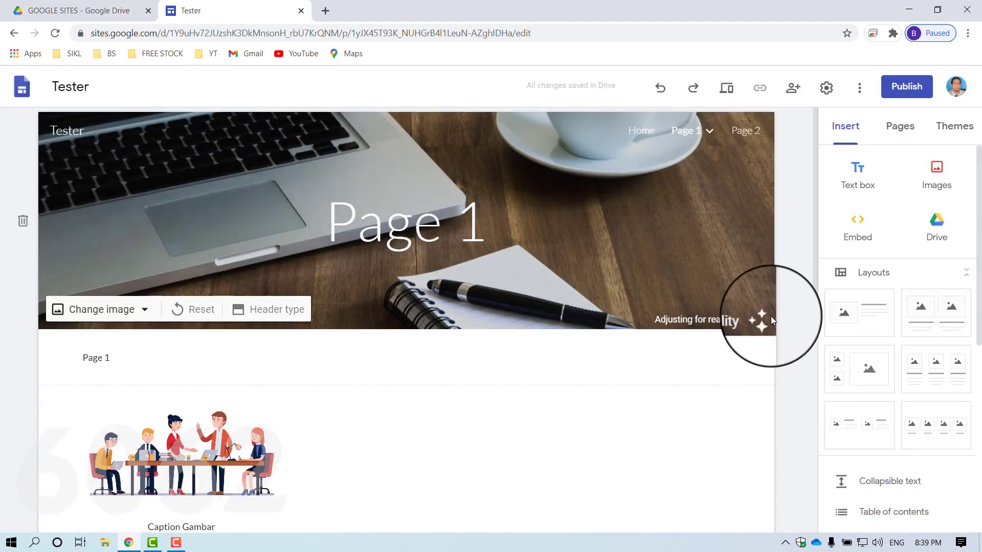
click(793, 351)
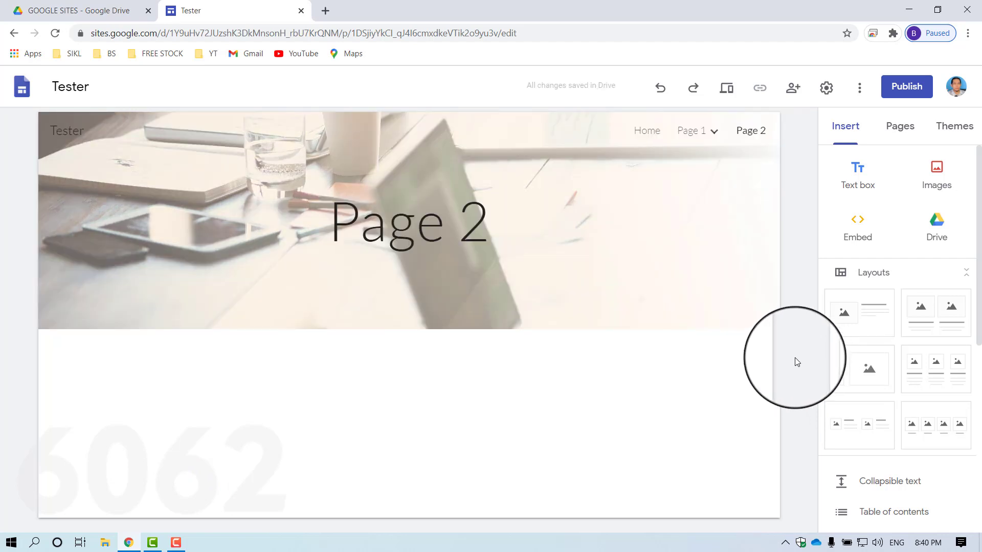
View the Home and Page 1 headers in turn, and return to Page 2.
click(649, 132)
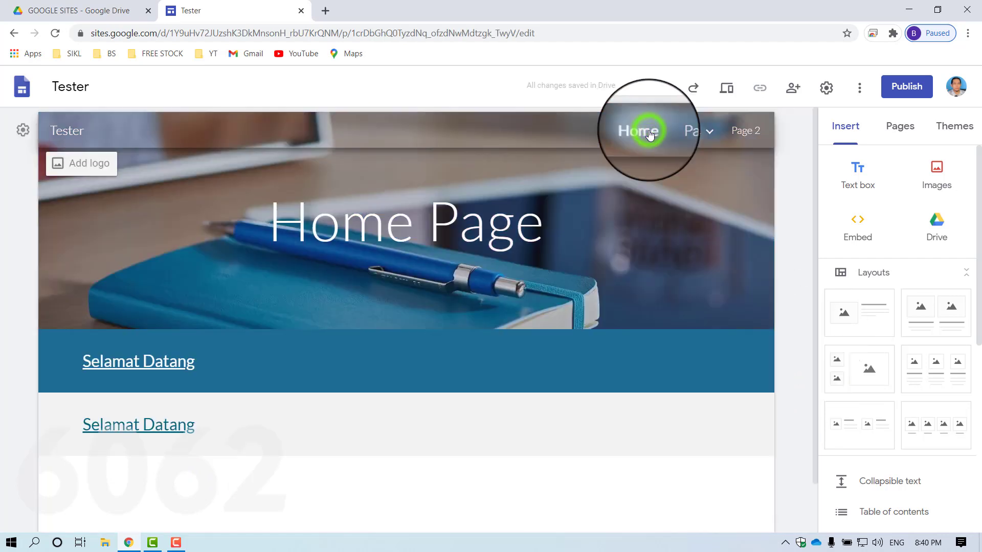
click(688, 131)
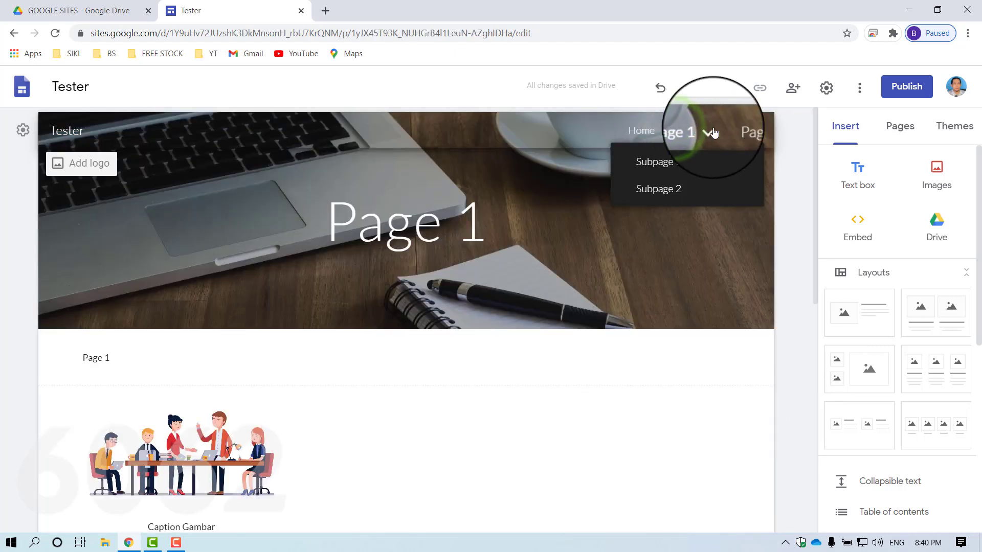
click(747, 131)
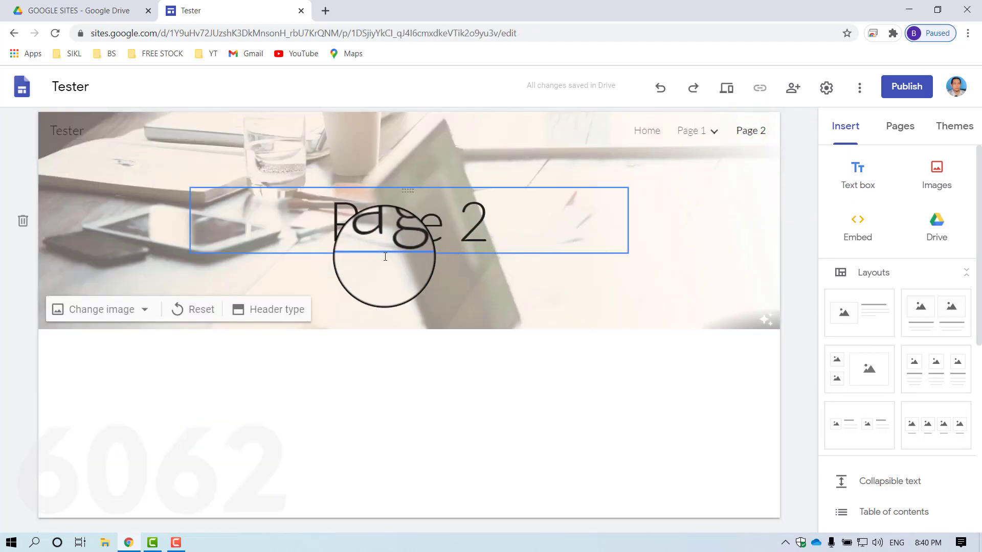
Add a text box reading "Teks Page 2" below the Page 2 header and duplicate its section.
click(867, 173)
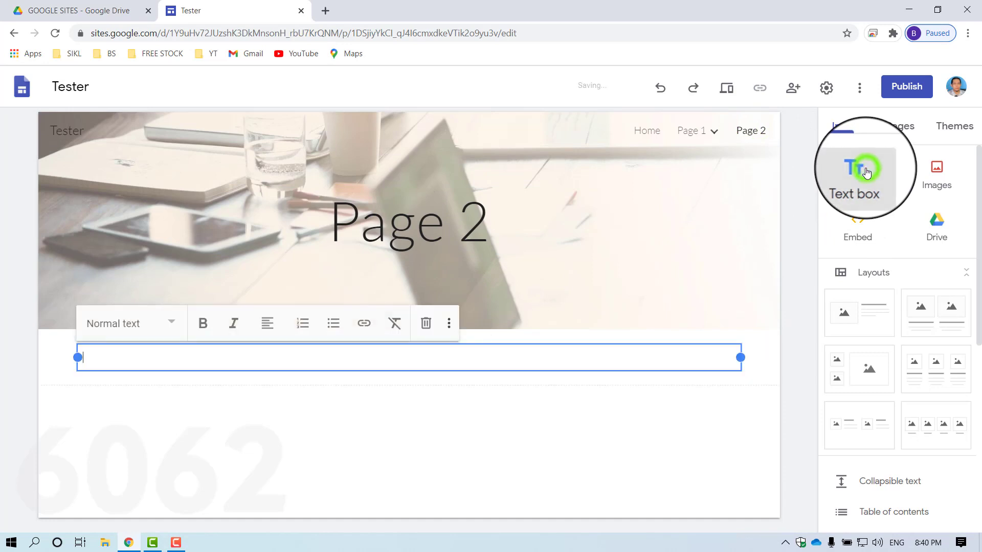
text(Teks Page 2)
click(797, 392)
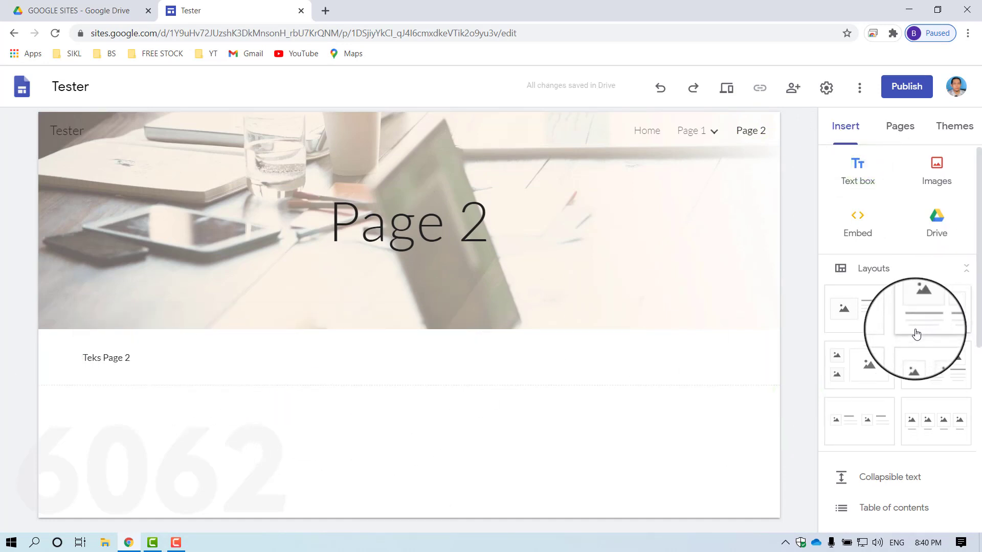
scroll(880, 347, down, 4)
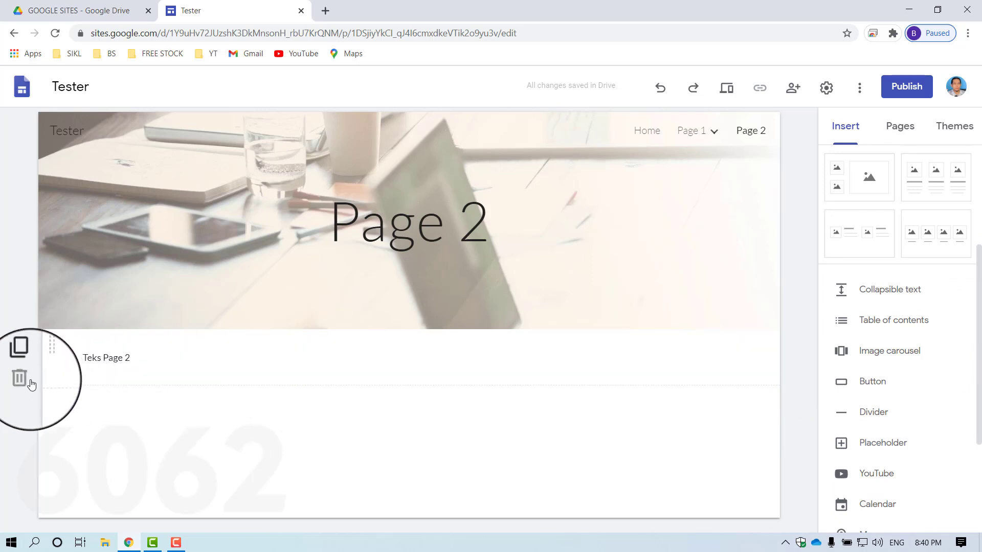
click(26, 363)
Try the Emphasis 2 background on the first "Teks Page 2" section.
click(100, 309)
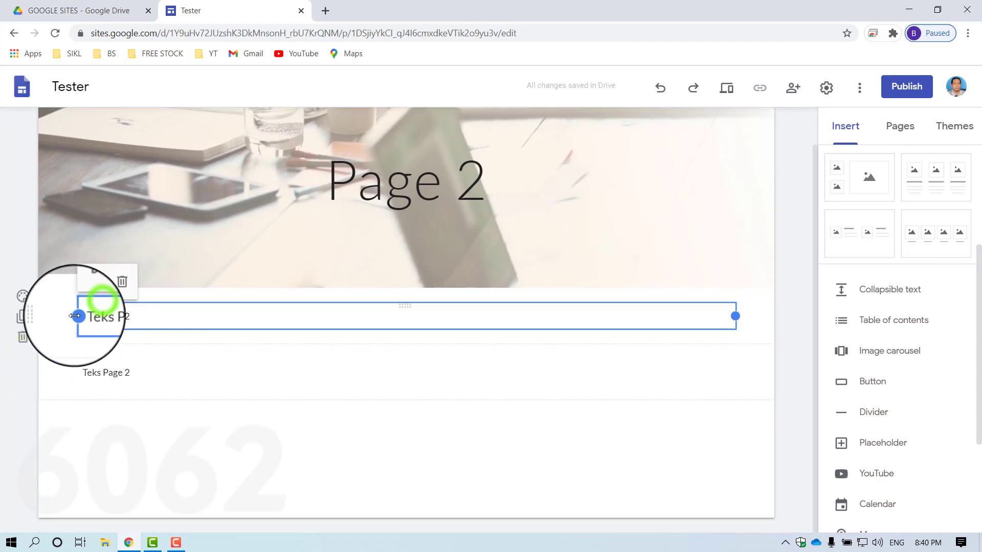
click(23, 302)
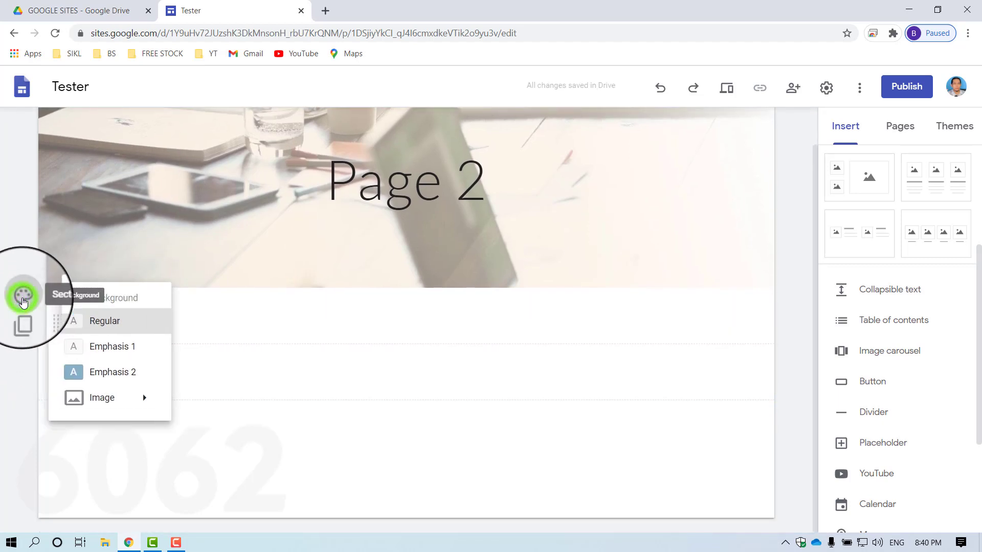
click(162, 368)
click(163, 369)
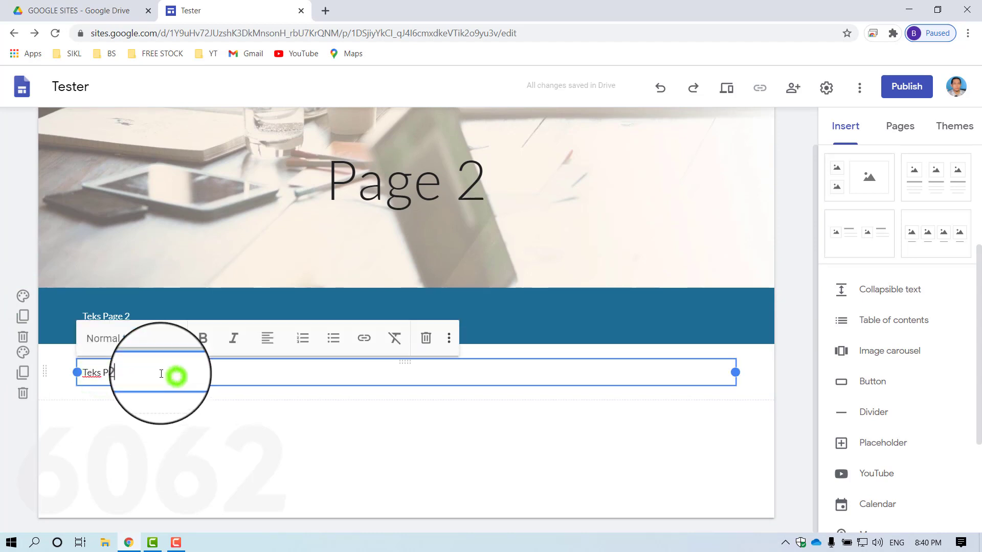
Set the first "Teks Page 2" section's background to Emphasis 1 and the second section's background to Emphasis 2.
click(23, 296)
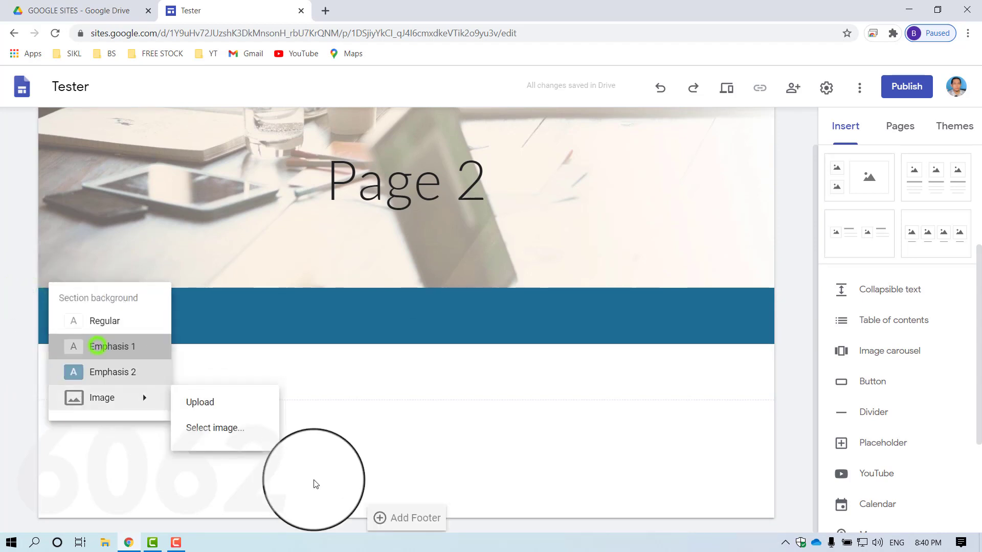
click(97, 346)
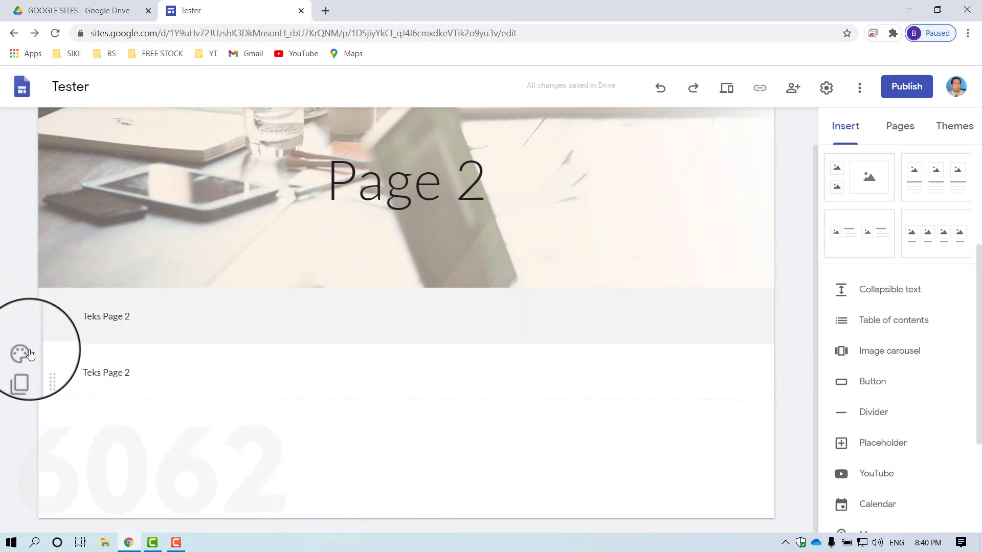
click(23, 352)
click(294, 397)
click(219, 375)
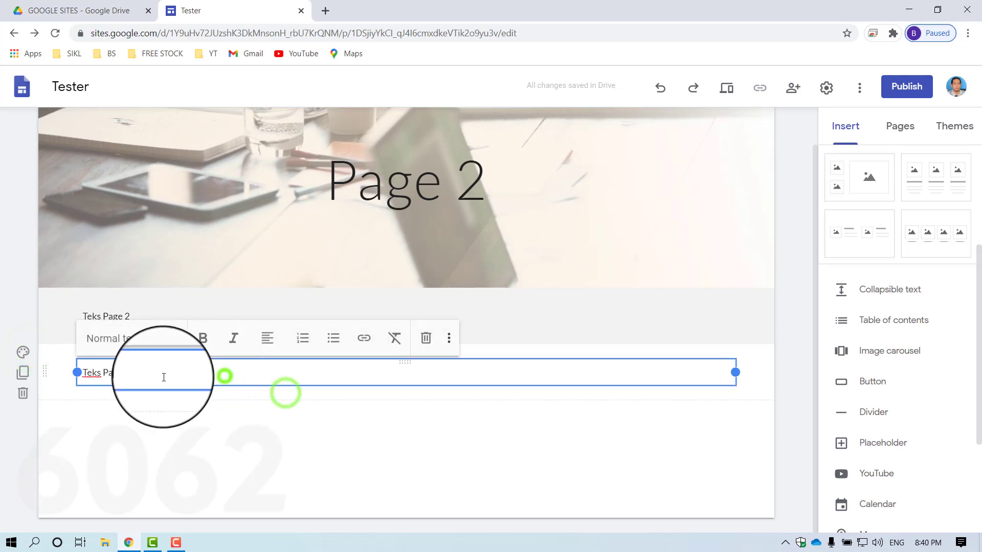
click(23, 352)
click(93, 429)
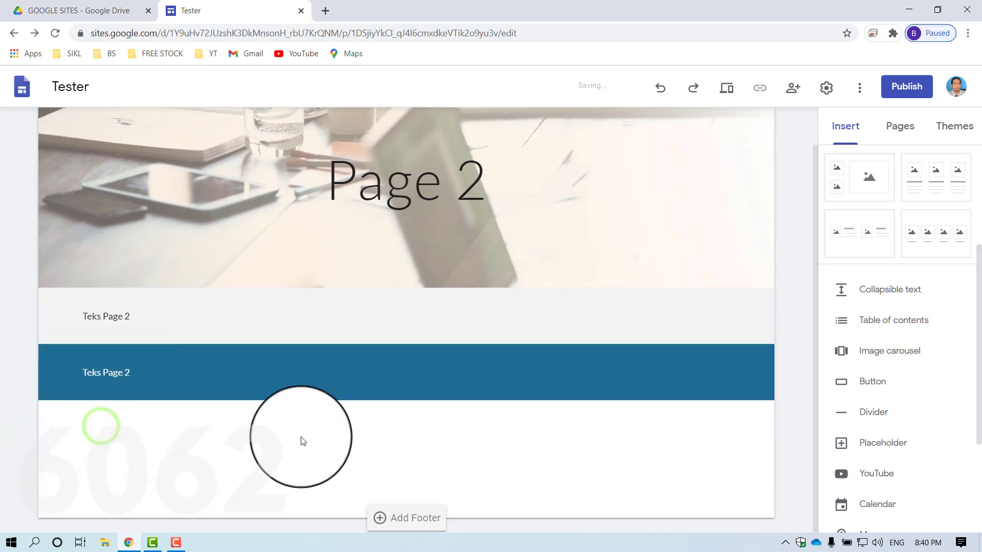
Insert a collapsible text block below the Page 2 text sections and enter "Sub Menu" as its heading.
scroll(535, 342, up, 1)
scroll(904, 335, up, 3)
scroll(903, 339, down, 6)
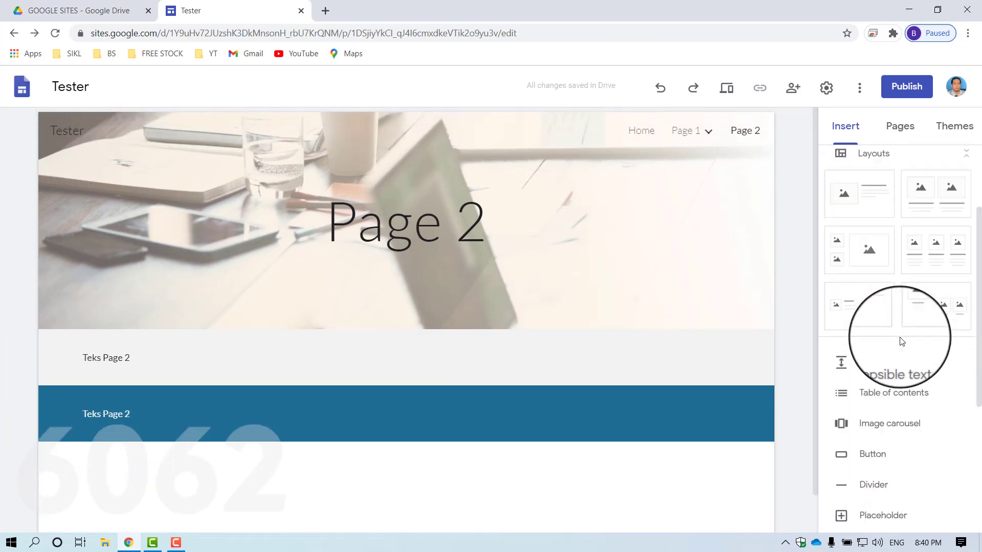
scroll(935, 311, up, 2)
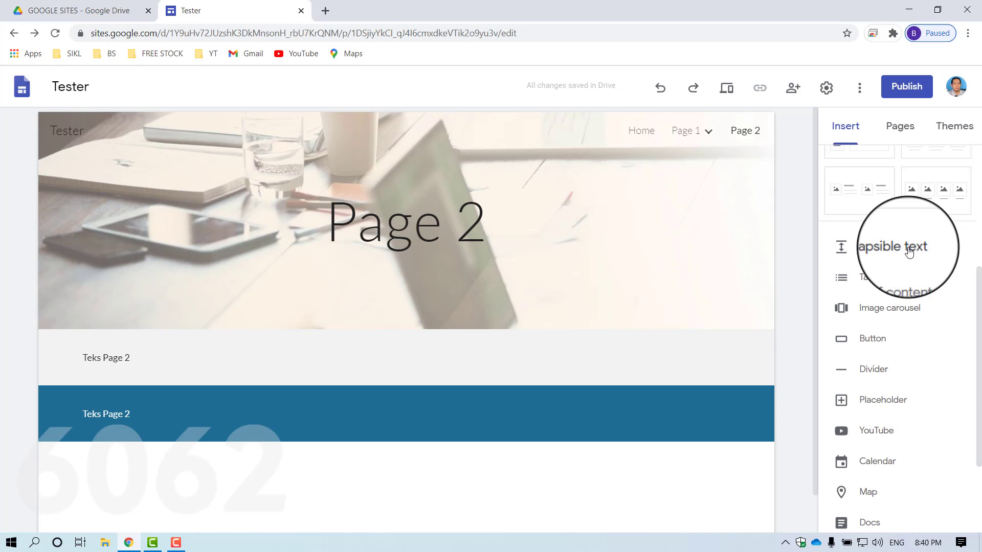
click(756, 300)
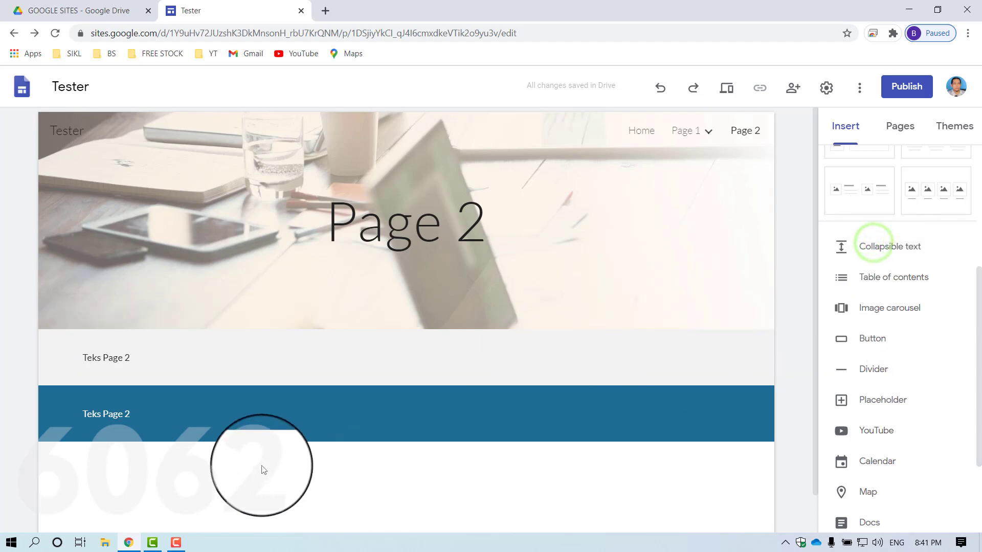
click(849, 254)
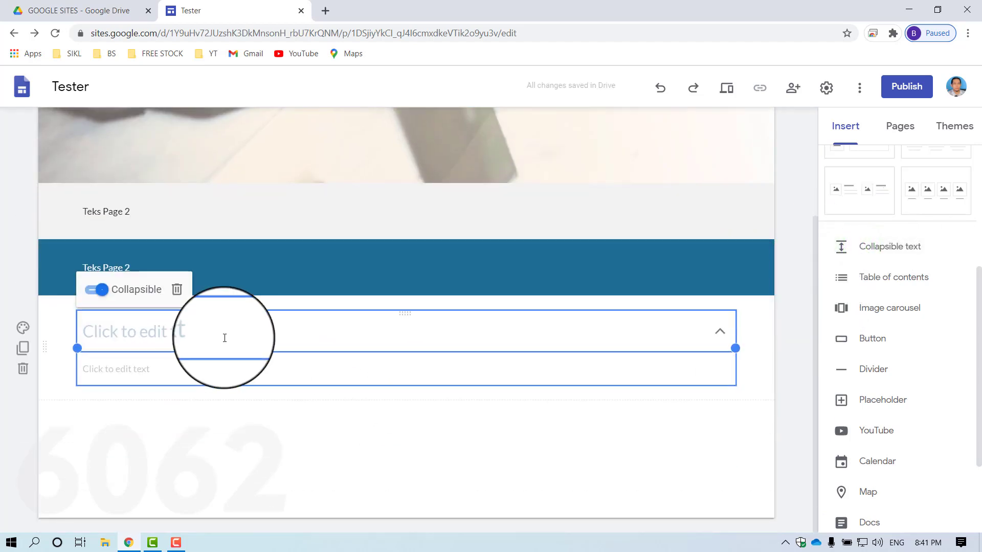
click(219, 337)
text(Sub Menu)
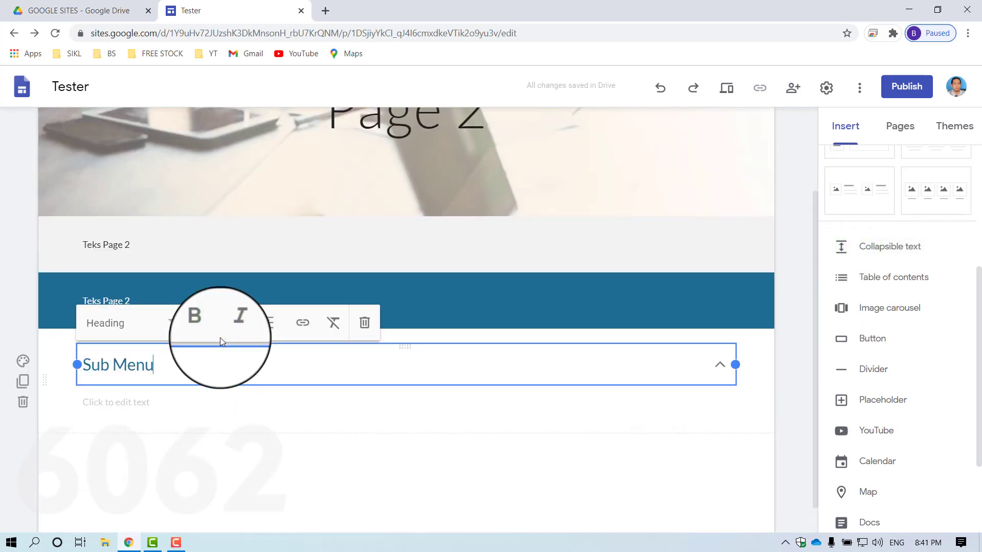
Enter "menu 1", "menu 2", "menu 3" and "menu 4" on separate lines as the collapsible block's body text.
click(189, 402)
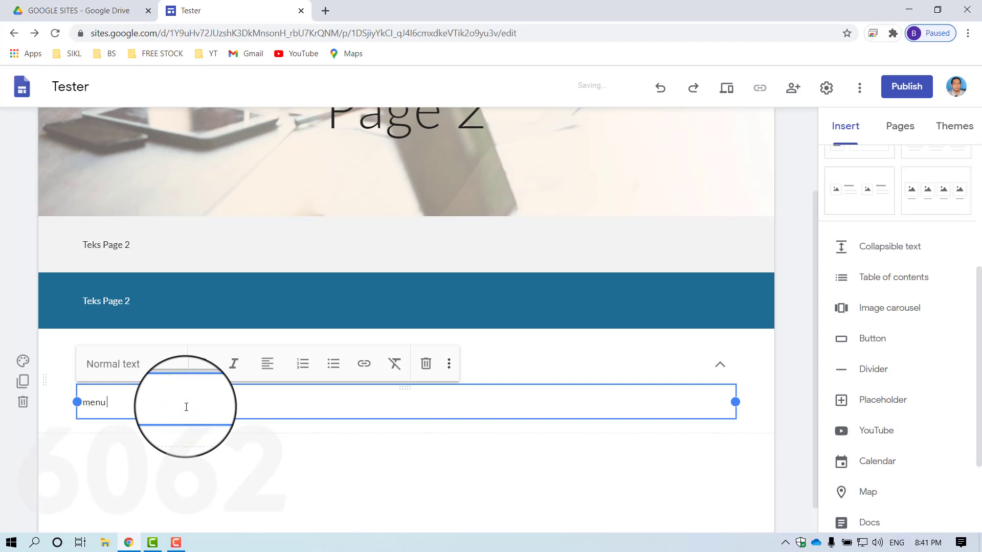
text(menu 1)
key(Return)
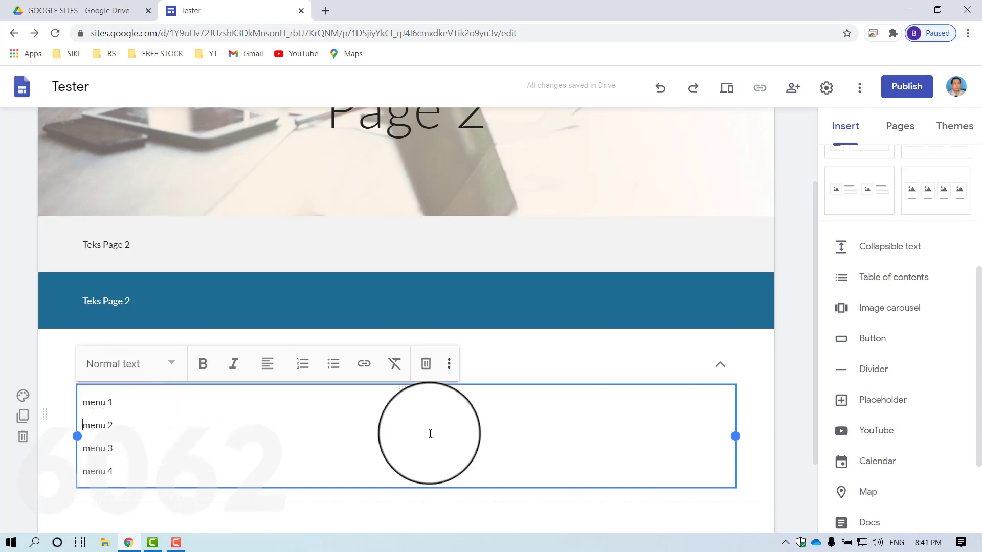
click(778, 419)
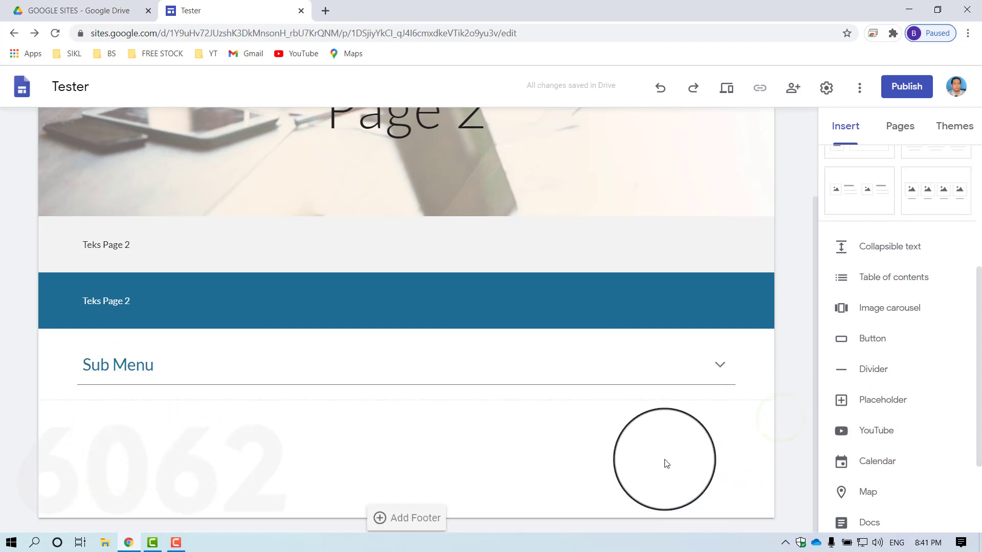
click(570, 360)
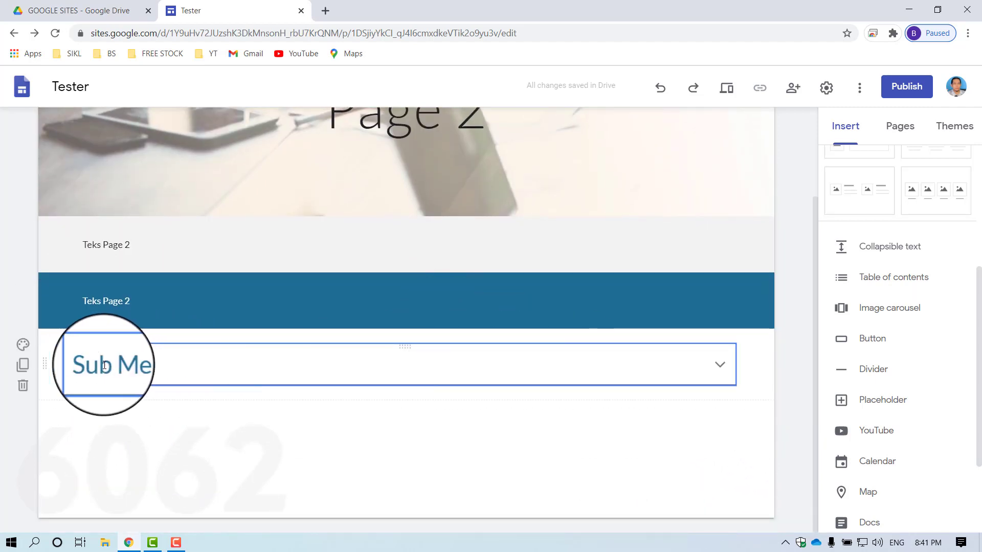
Expand and collapse the Sub Menu collapsible group on Page 2 to check its menu items.
click(722, 366)
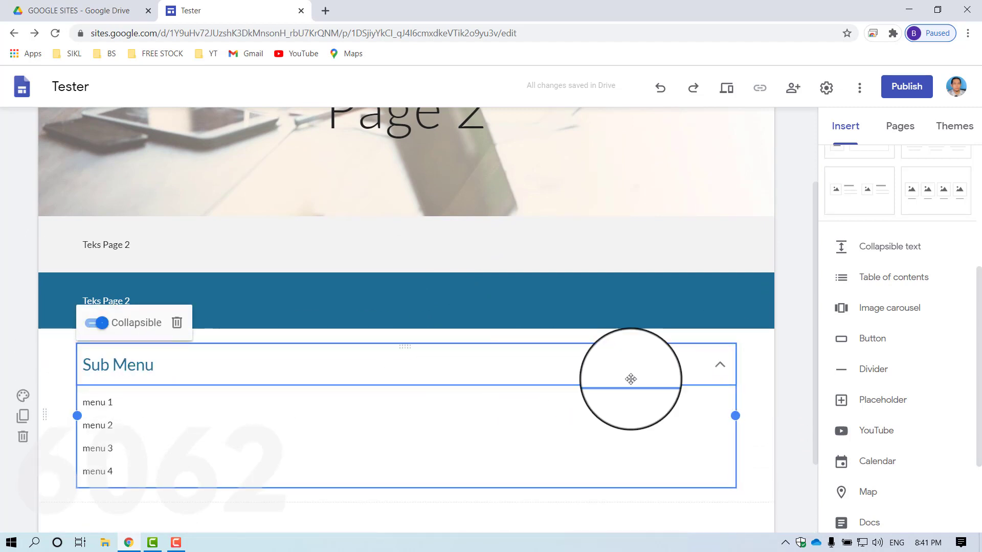
click(722, 366)
scroll(931, 367, down, 1)
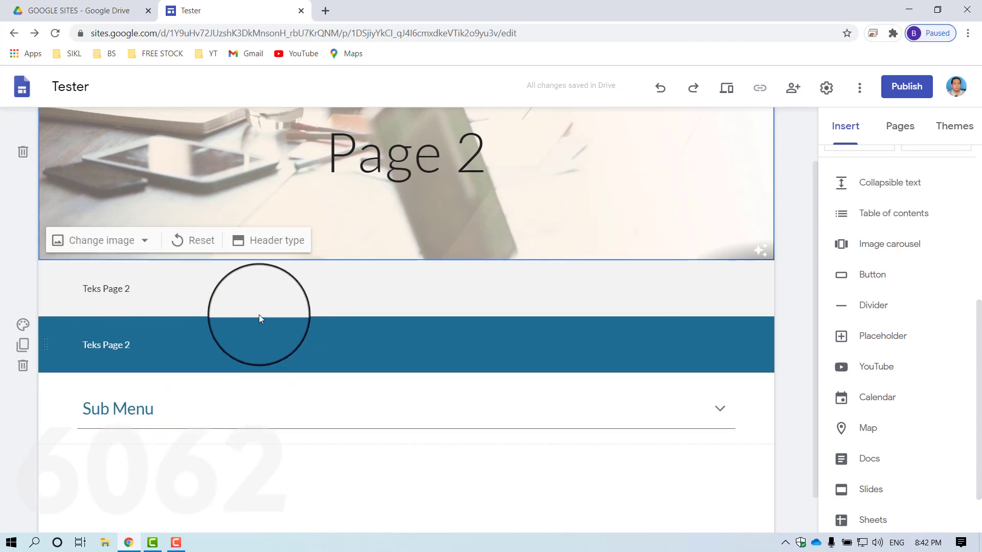
Narrow the Teks Page 2 text box in the grey section to about a quarter of the page width.
click(697, 284)
drag(748, 288, 231, 293)
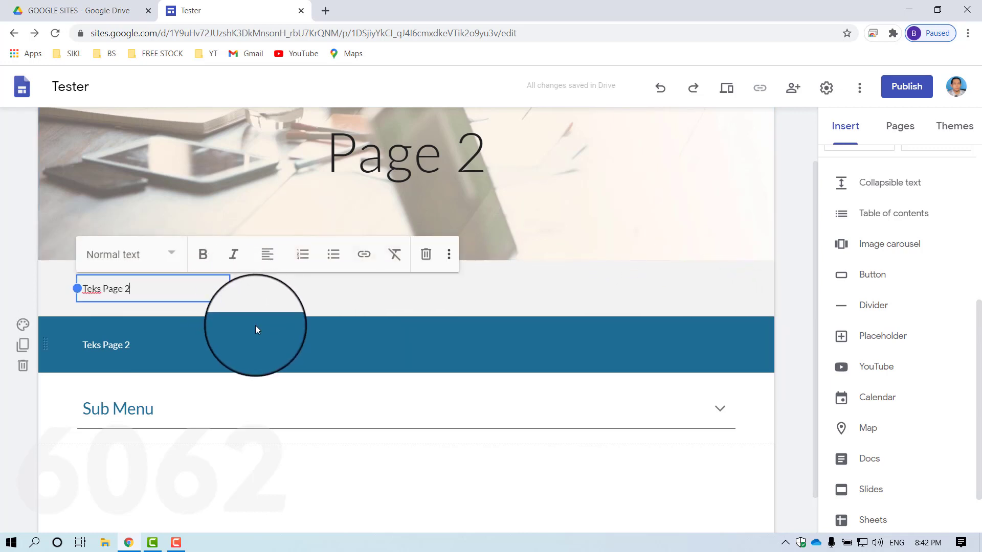
click(260, 402)
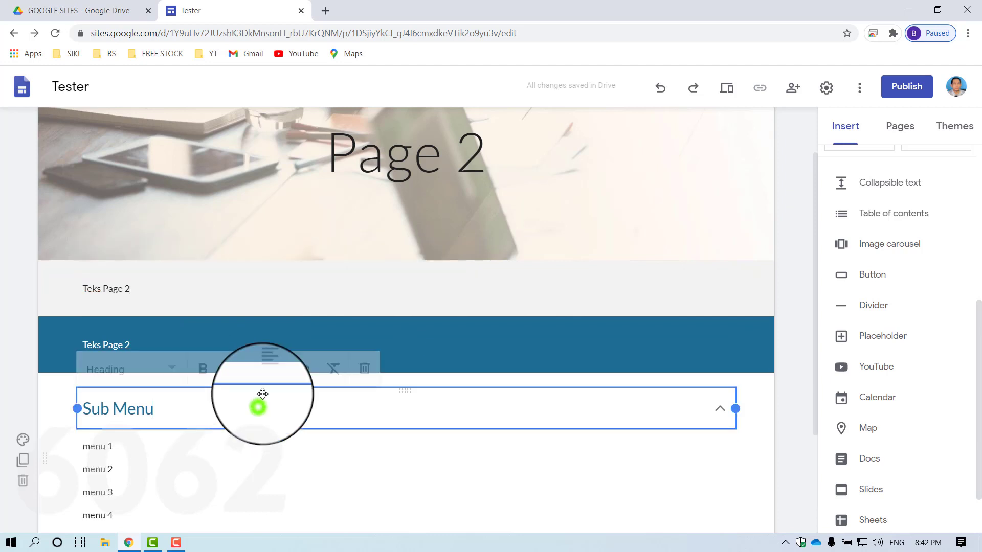
click(309, 297)
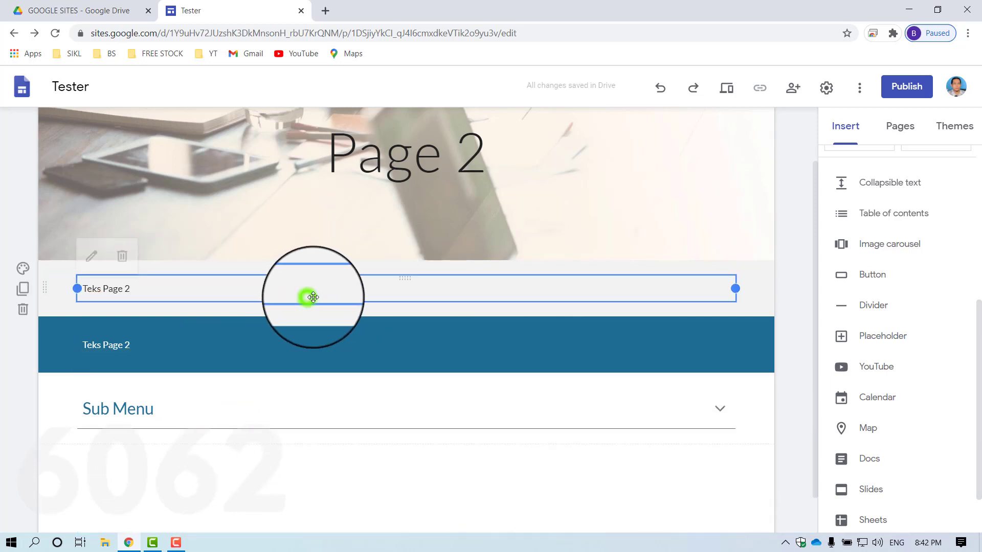
drag(735, 288, 231, 303)
Narrow the blue section's Teks Page 2 text box and move it into the grey section beside the first text.
click(159, 345)
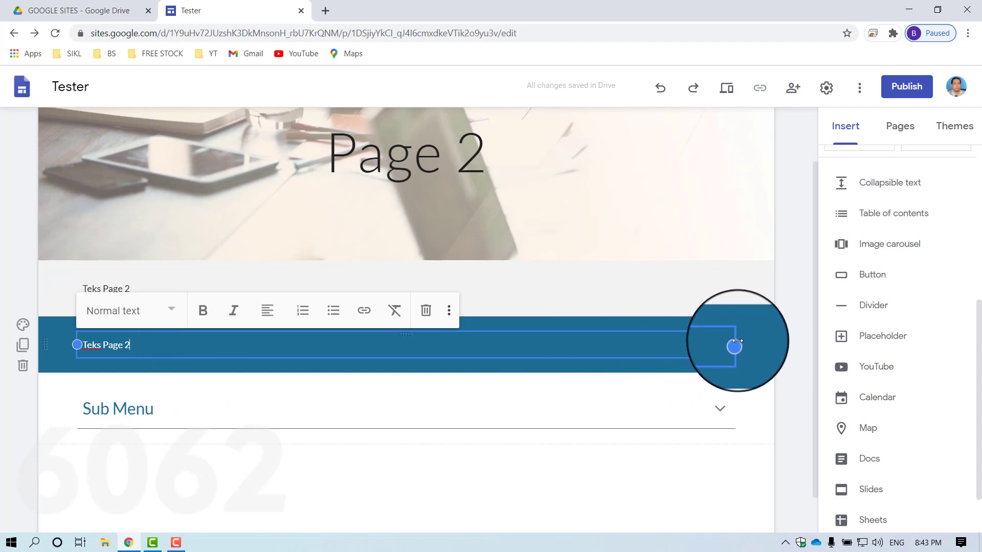
drag(737, 341, 228, 344)
click(150, 331)
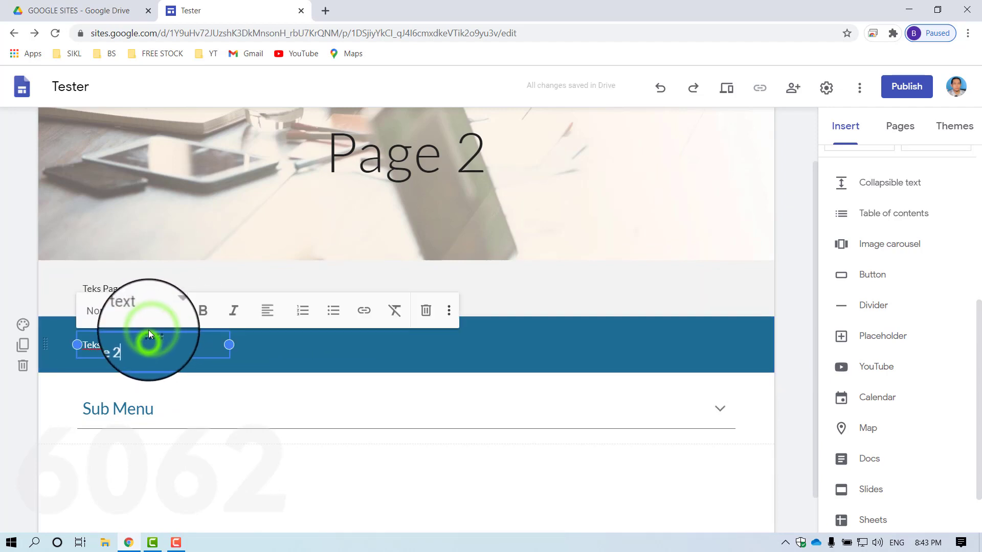
drag(149, 332, 272, 289)
click(123, 300)
click(289, 302)
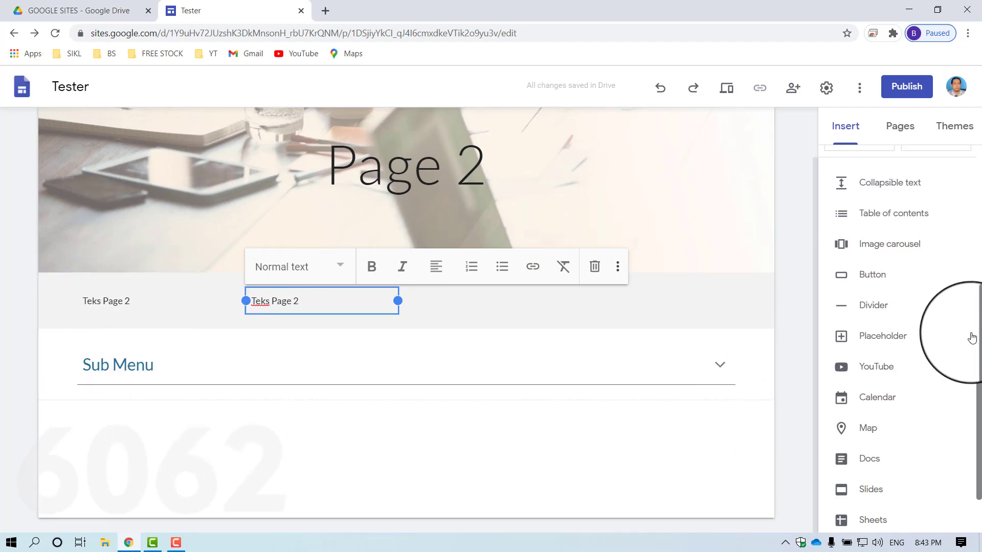
click(755, 454)
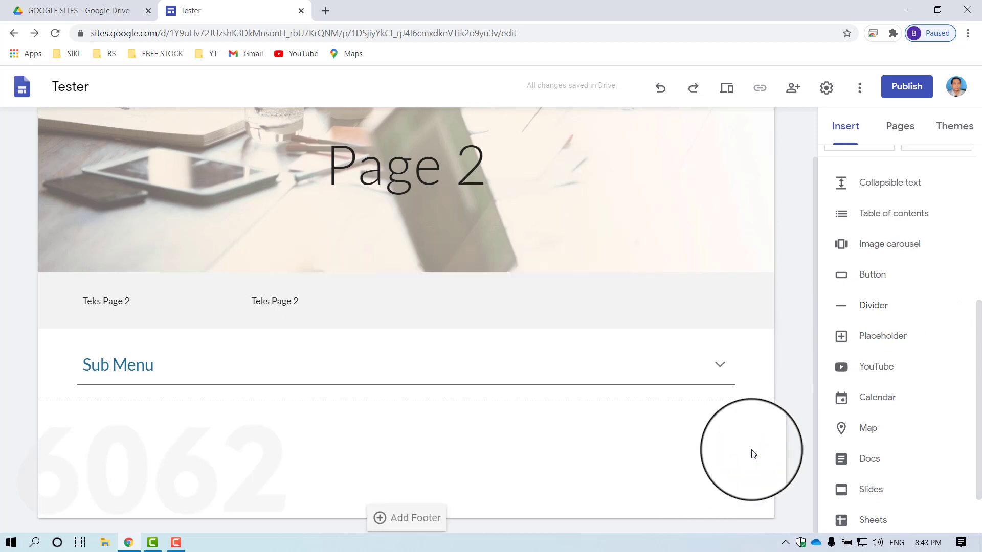
click(876, 276)
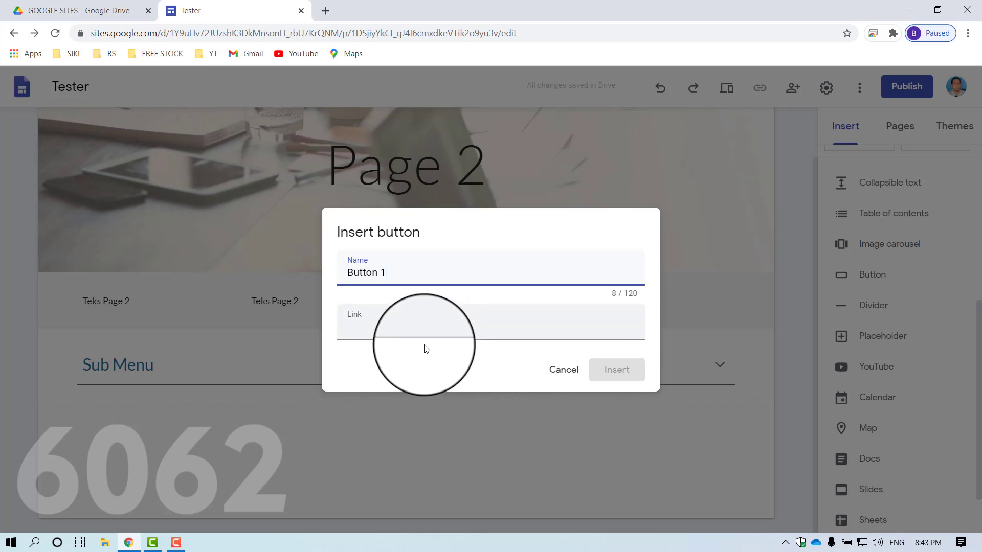
click(414, 333)
text(www.google.com)
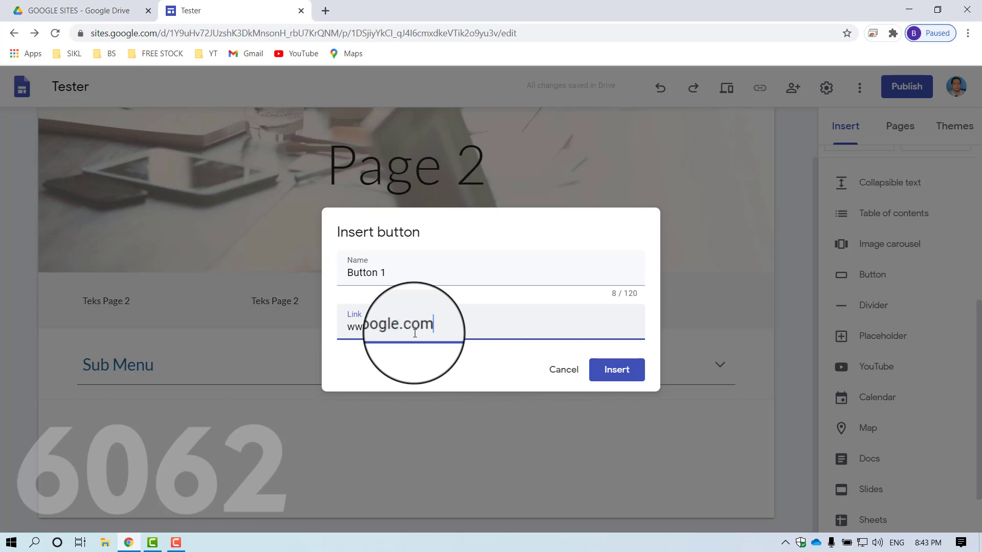
click(492, 233)
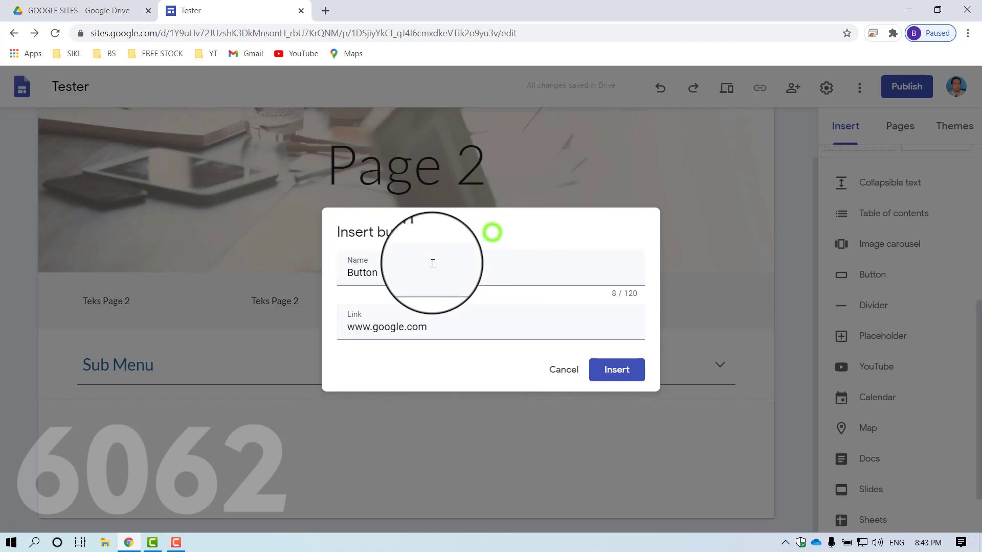
click(629, 371)
click(251, 313)
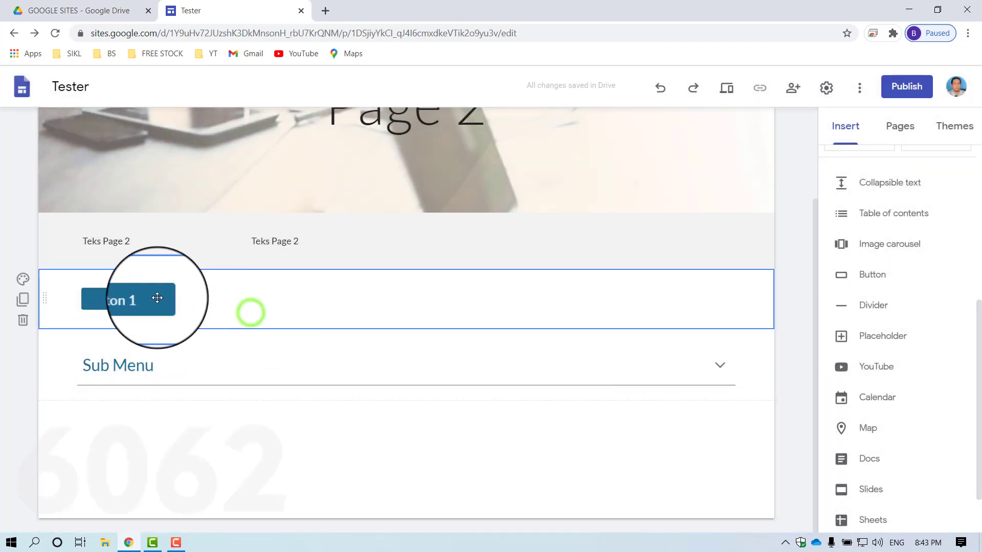
Preview the site, test the link of Button 1, and return to the editor.
click(725, 94)
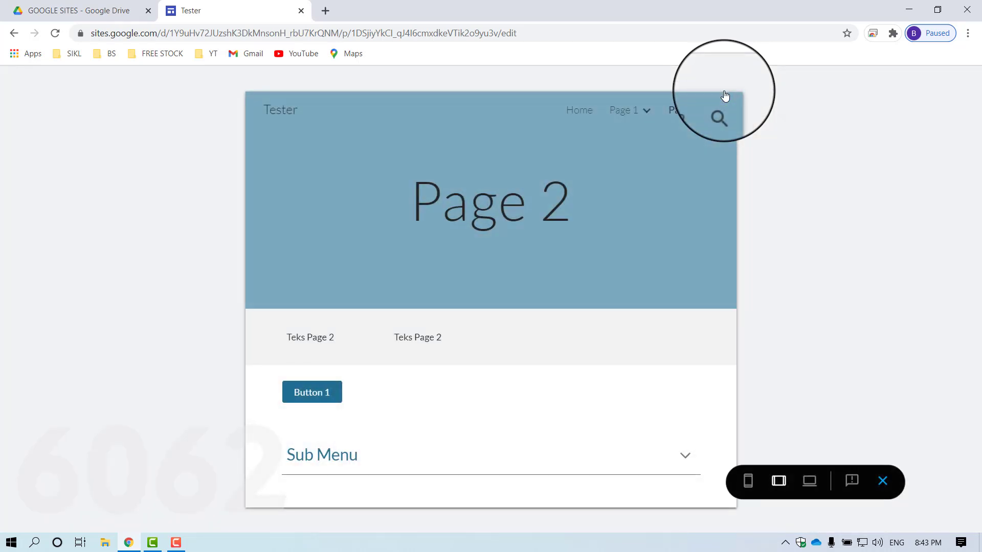
click(318, 399)
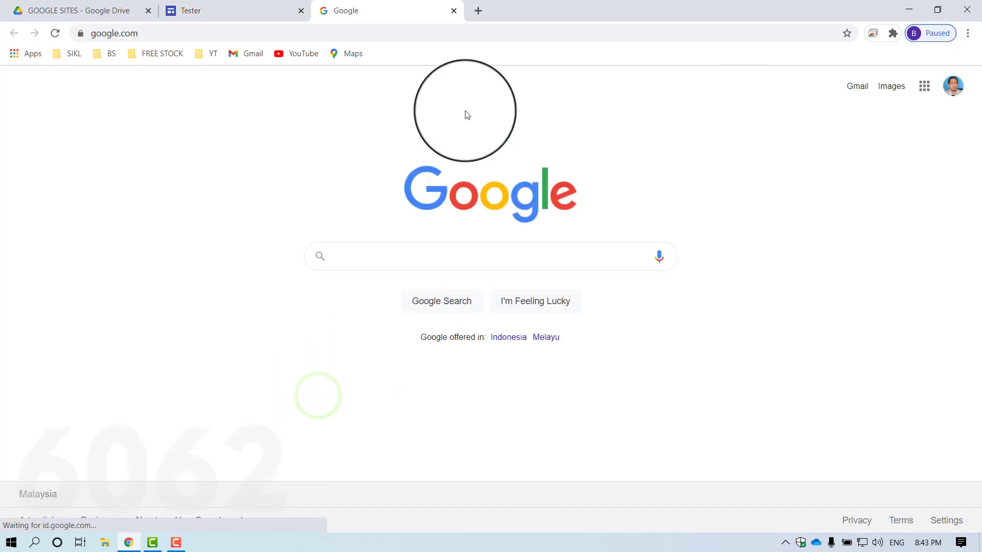
click(453, 11)
click(887, 482)
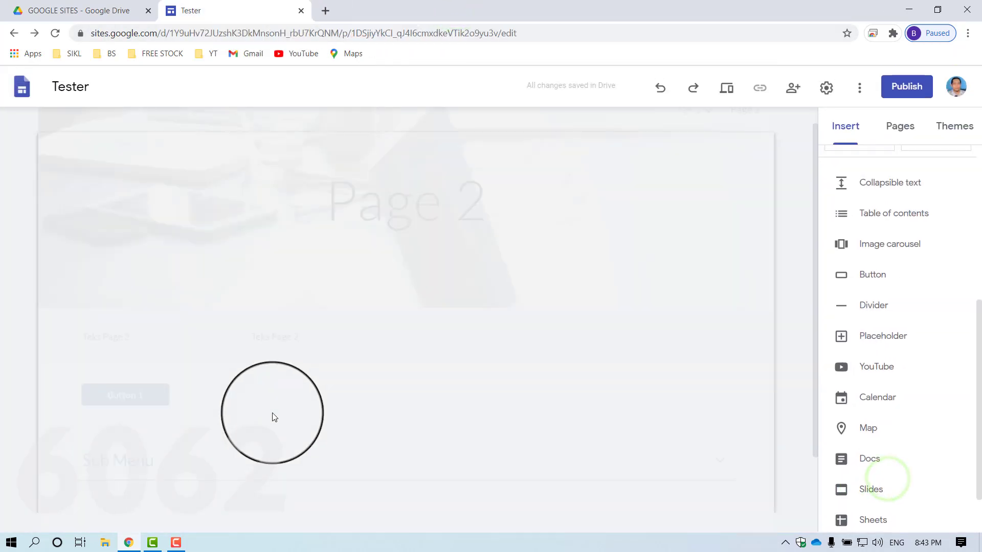
Duplicate the section holding Button 1 and place the copied button beside the original.
click(166, 395)
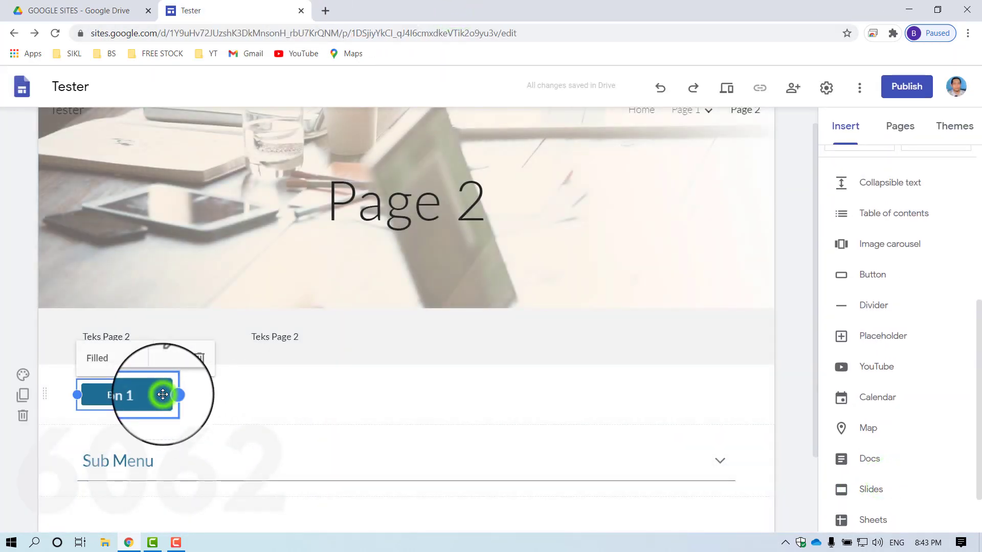
click(23, 396)
drag(158, 299, 233, 251)
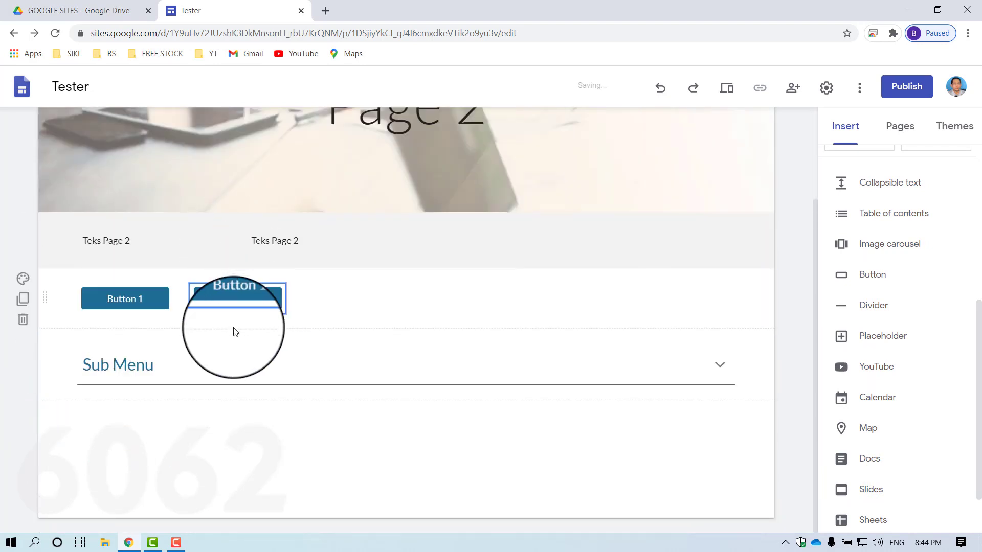
Duplicate the two-button section and move both copies up to form a single row of four buttons.
click(93, 296)
click(22, 299)
click(240, 298)
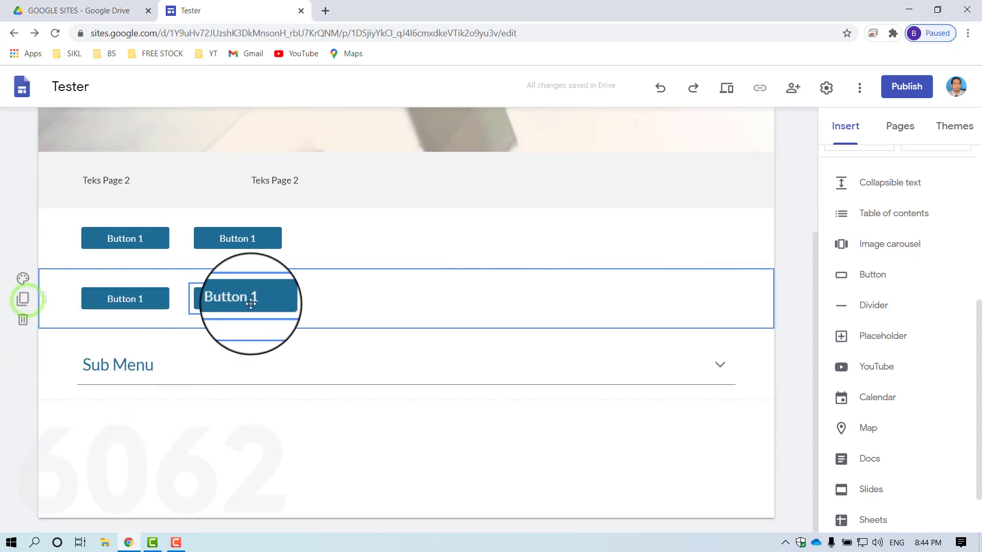
drag(305, 295, 333, 239)
drag(152, 302, 417, 234)
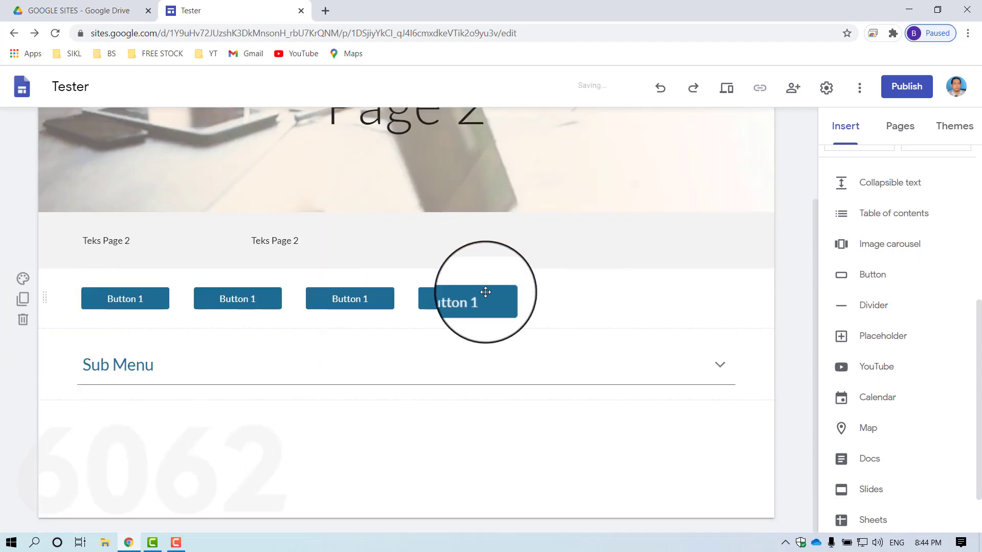
Duplicate the four-button section and move copies up to extend the original row to six buttons.
click(237, 291)
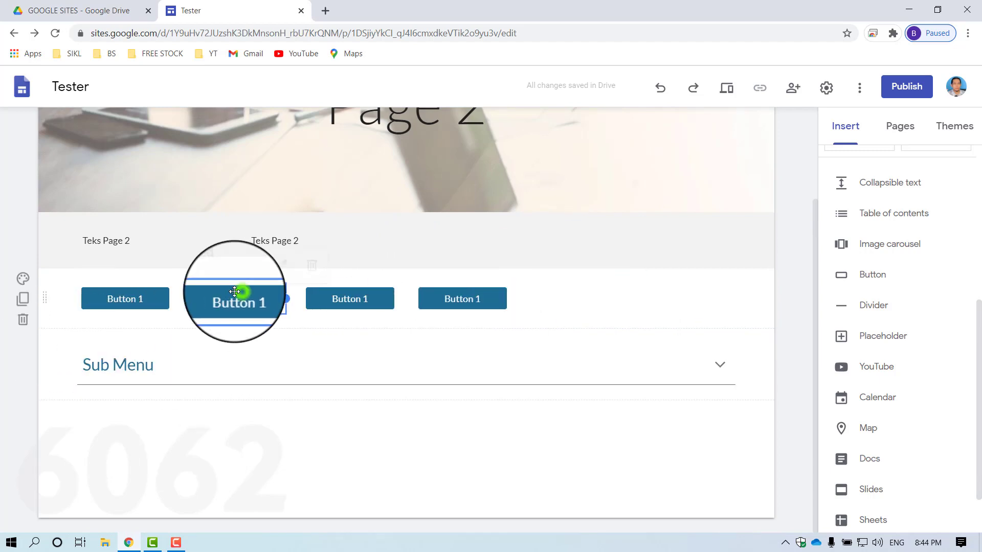
click(23, 299)
click(457, 296)
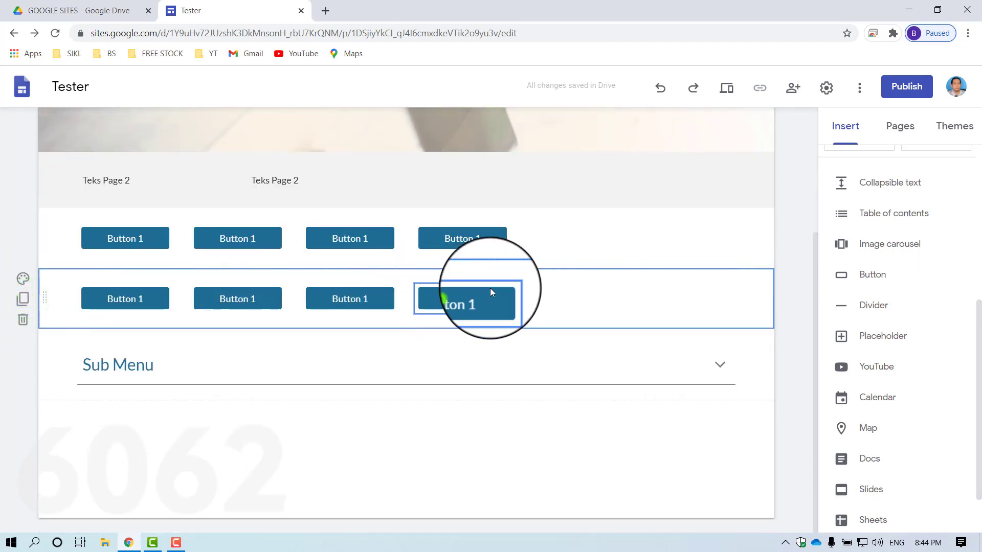
drag(490, 288, 540, 232)
drag(379, 300, 380, 299)
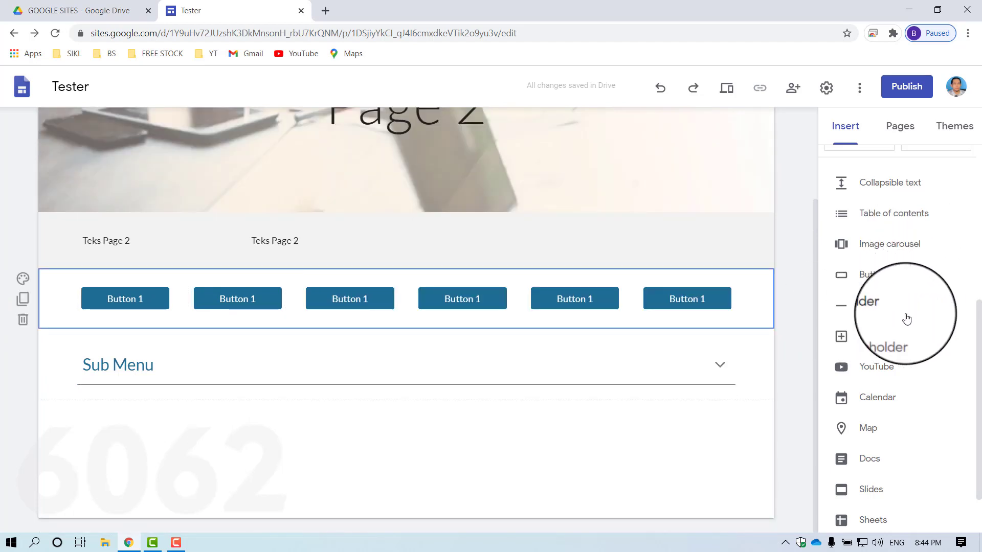
click(497, 433)
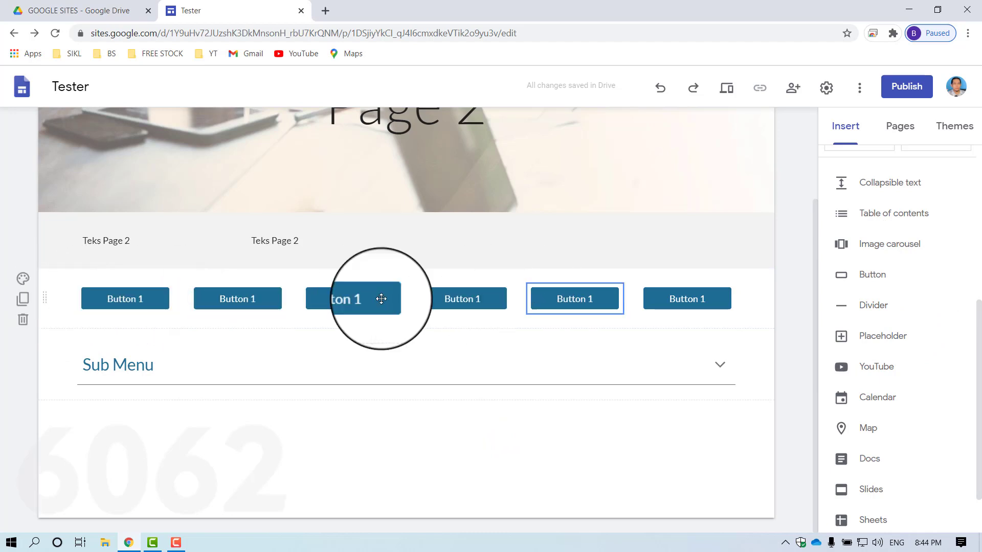
Insert a divider between the button row and the Sub Menu group.
click(88, 323)
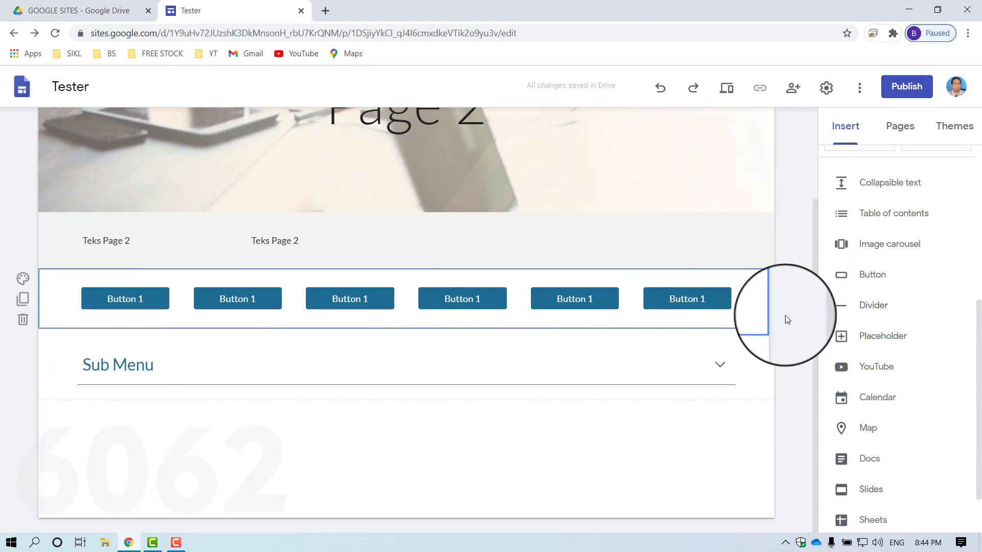
click(866, 313)
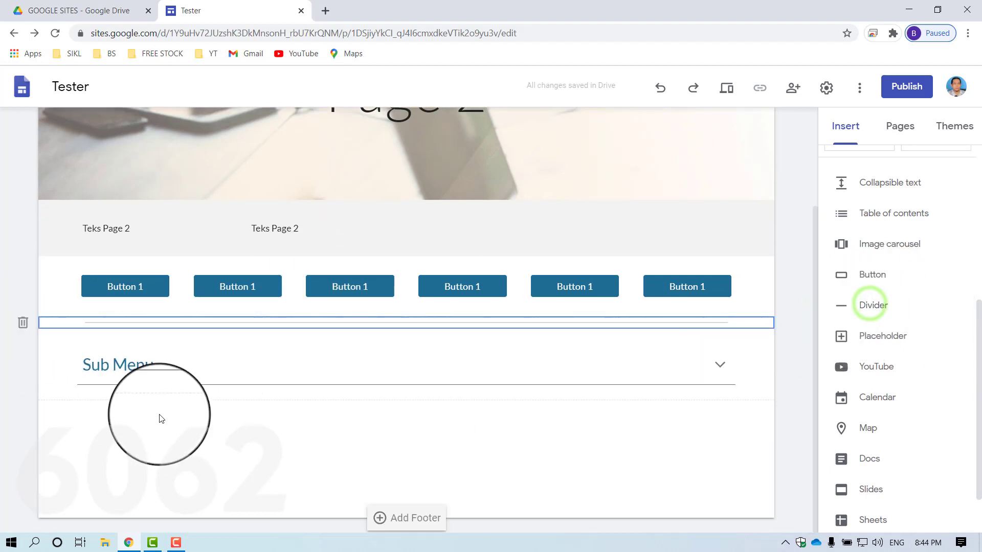
click(271, 459)
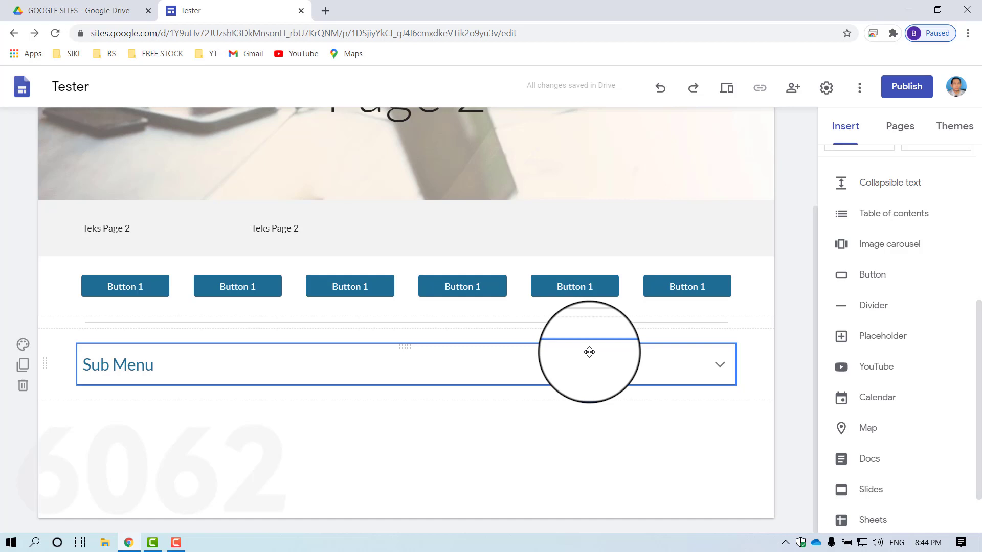
click(595, 438)
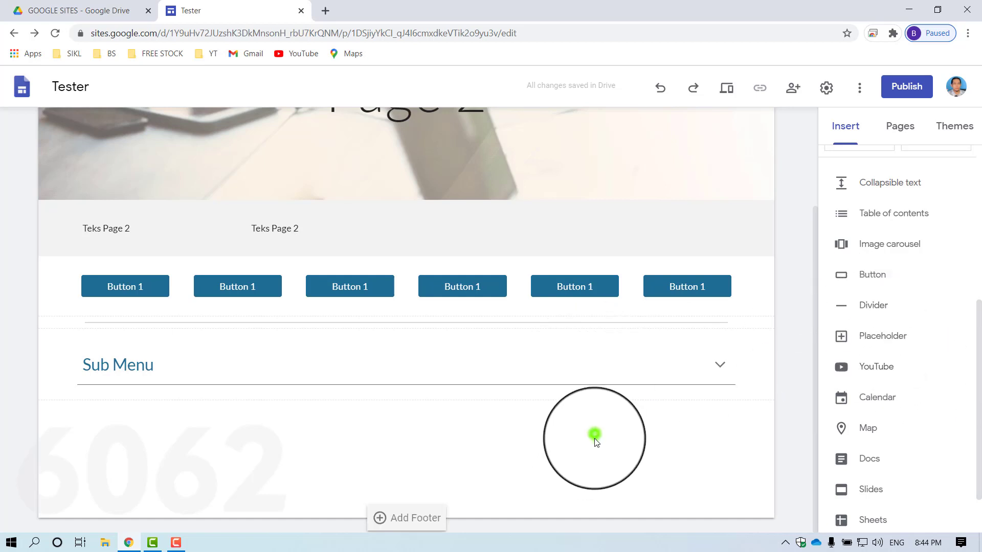
Insert a placeholder above the Sub Menu group and view the content types it can hold.
click(847, 337)
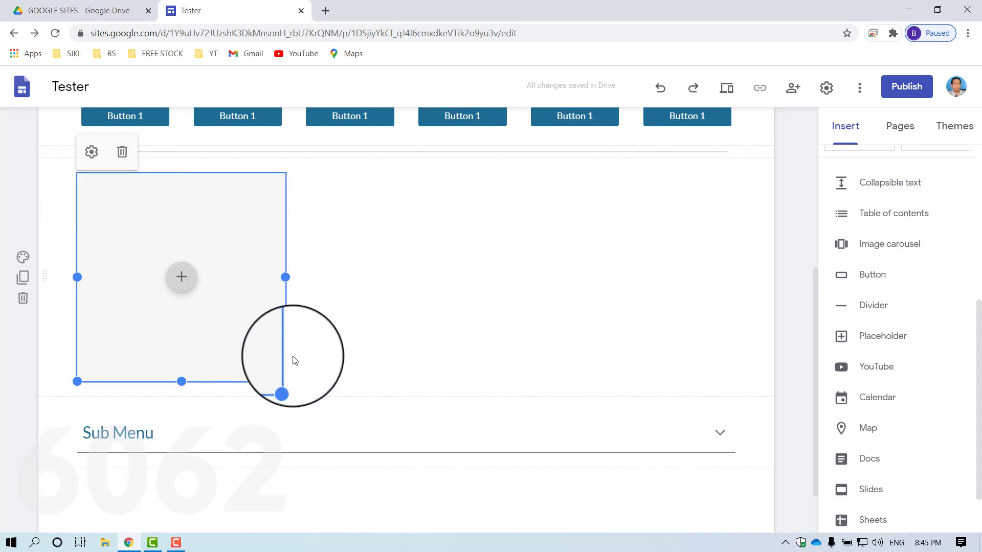
click(190, 286)
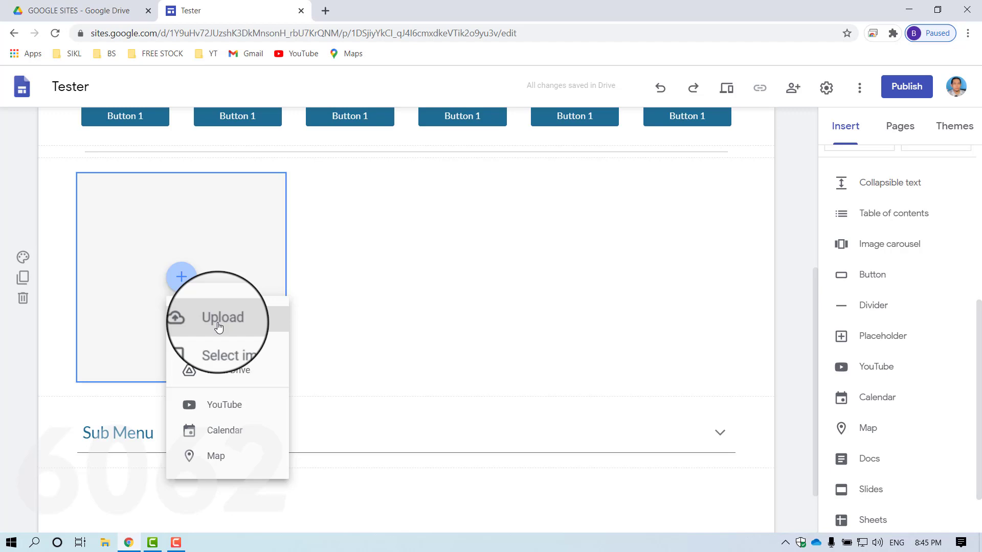
click(793, 386)
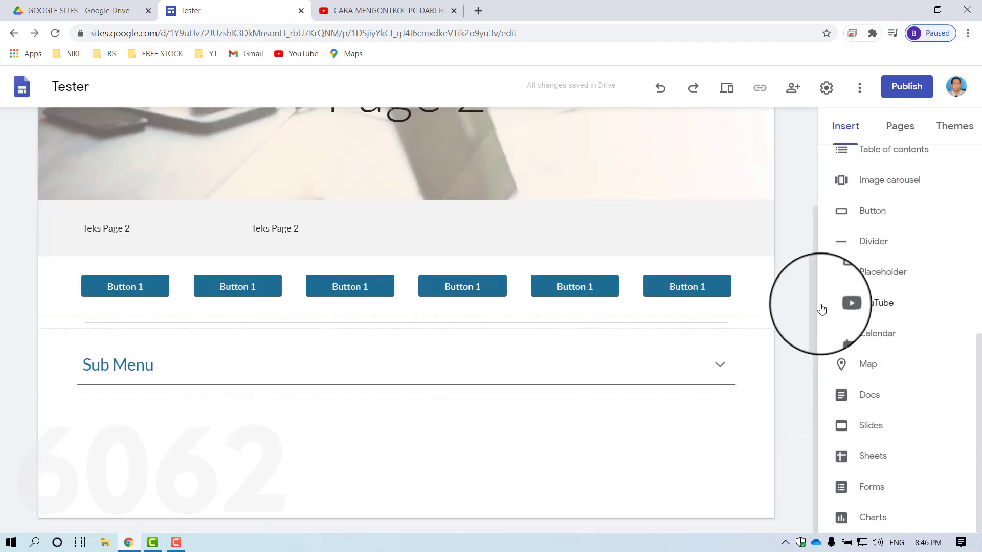
click(875, 303)
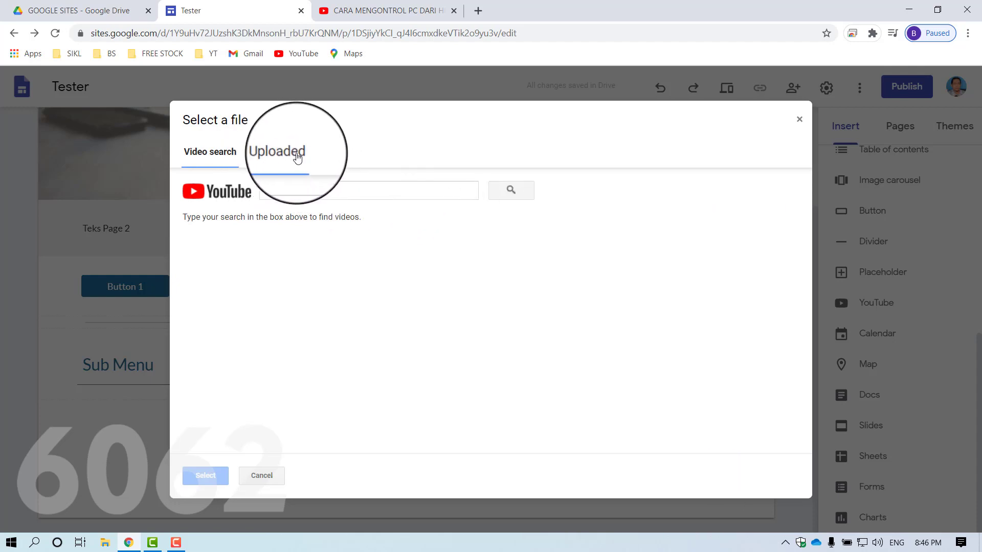
click(392, 193)
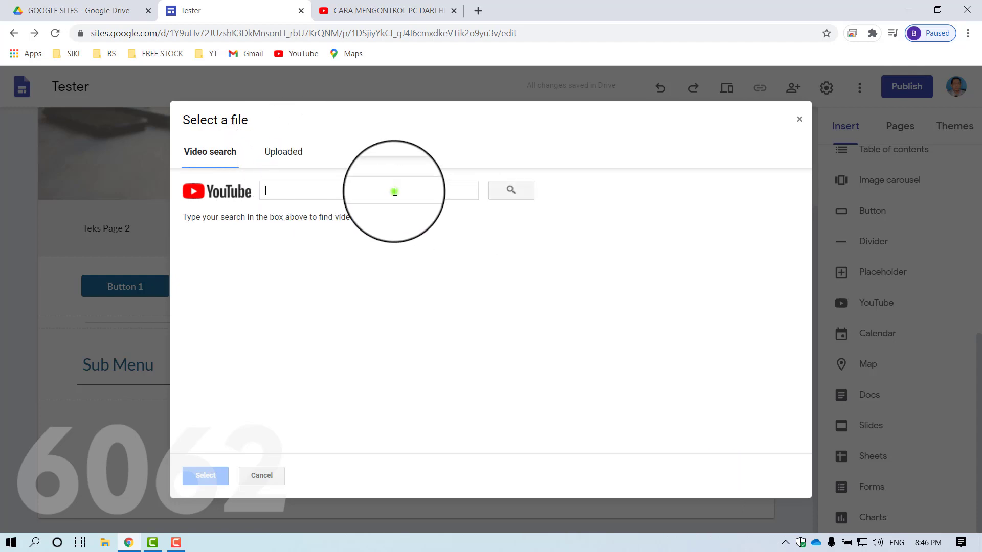
right_click(347, 191)
click(407, 291)
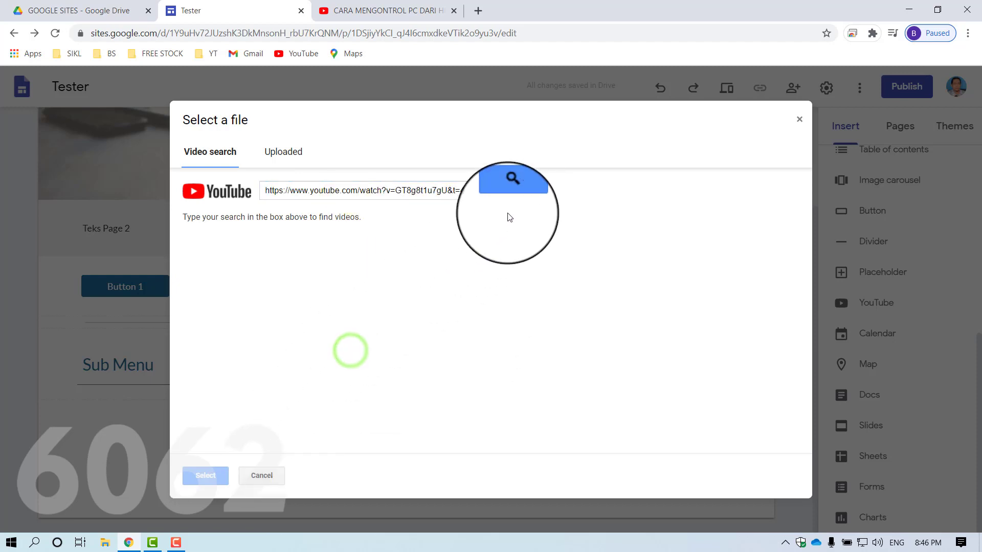
click(511, 190)
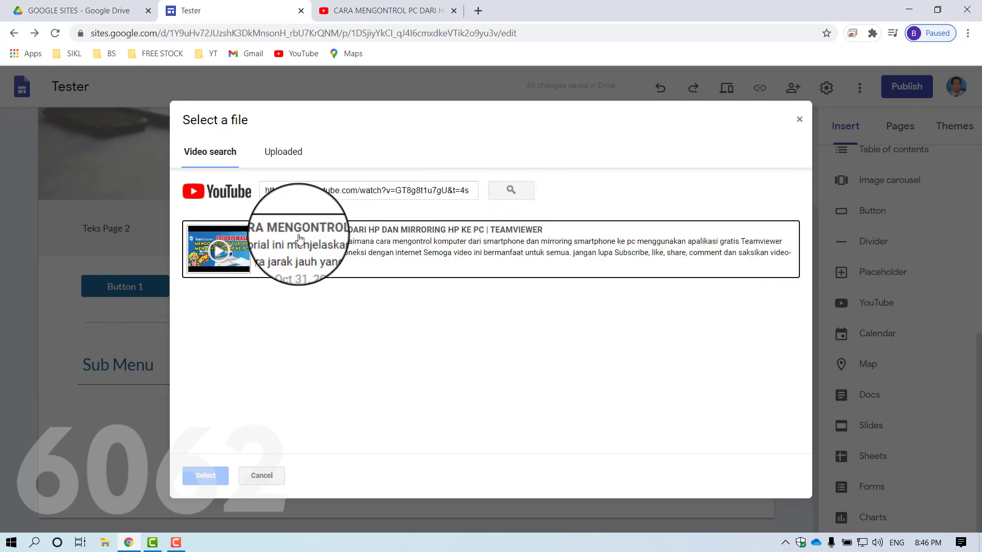
click(341, 237)
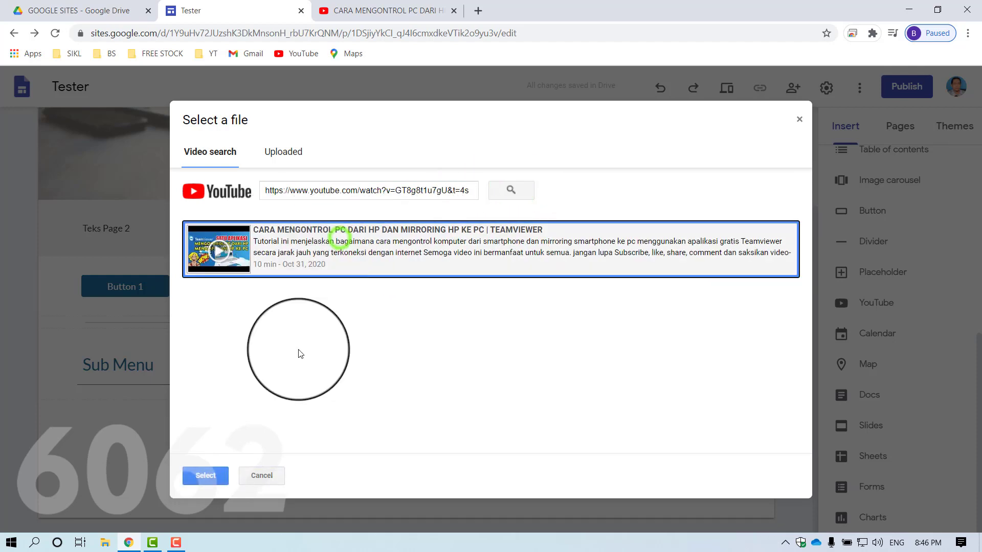
click(205, 476)
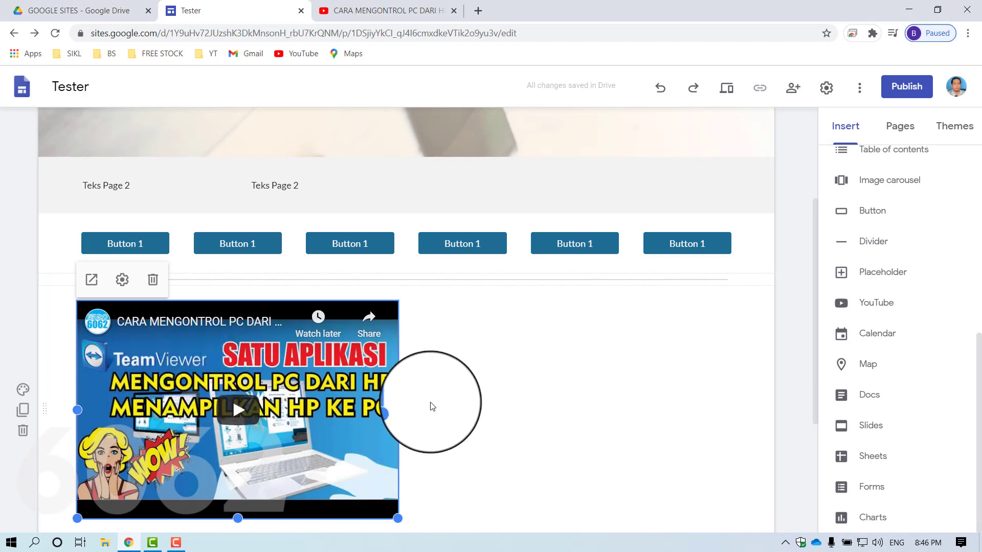
scroll(138, 250, down, 3)
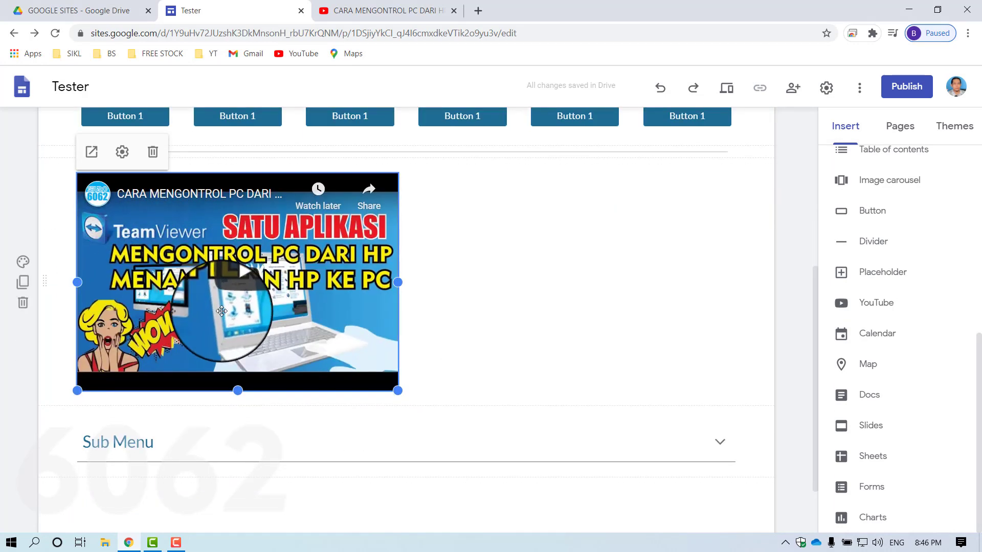
drag(398, 391, 344, 335)
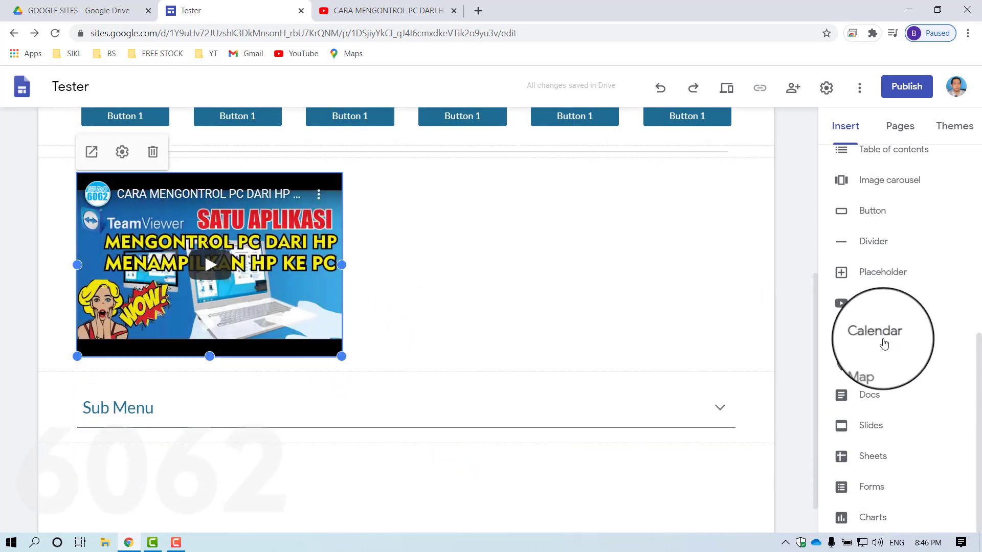
Embed a second copy of the same YouTube video from the copied link, below the first video.
click(887, 305)
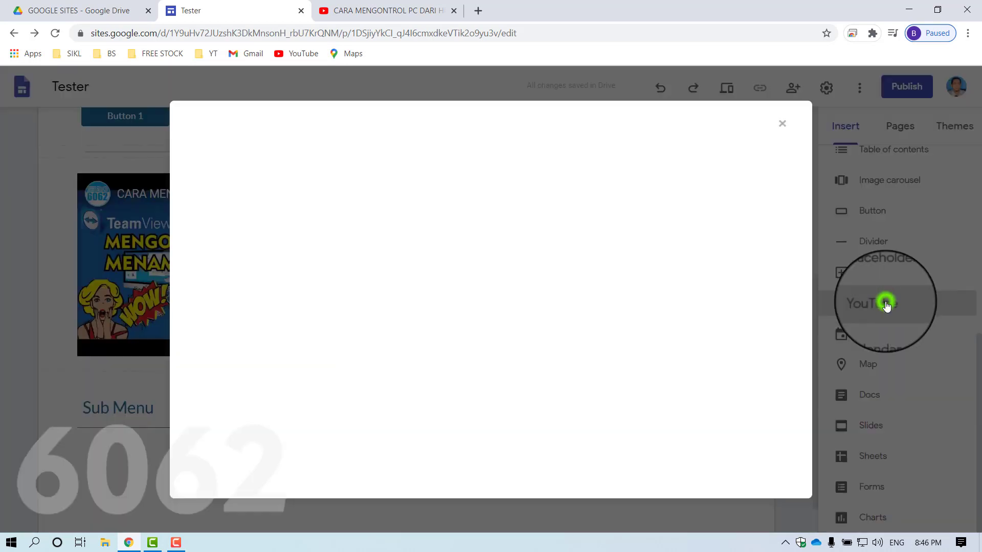
right_click(354, 192)
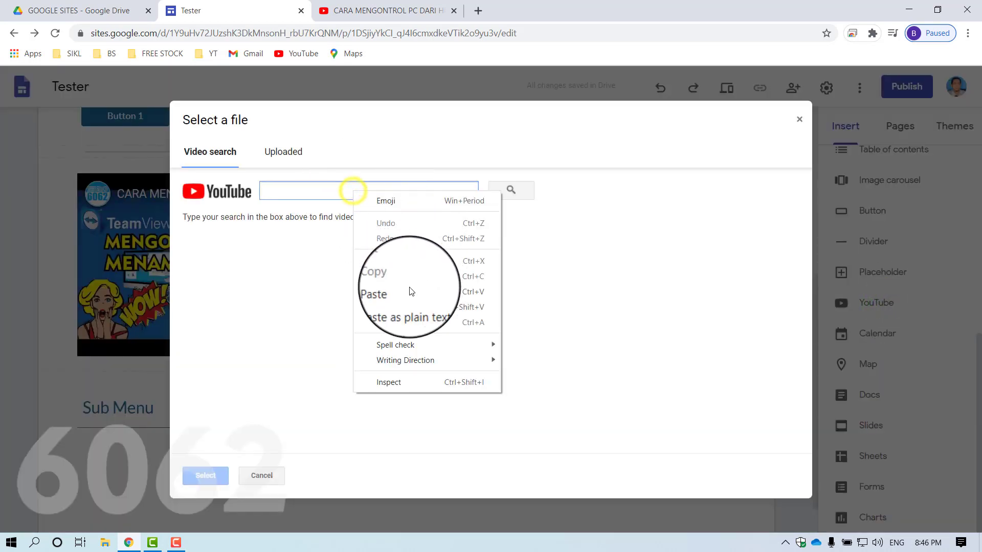
click(408, 291)
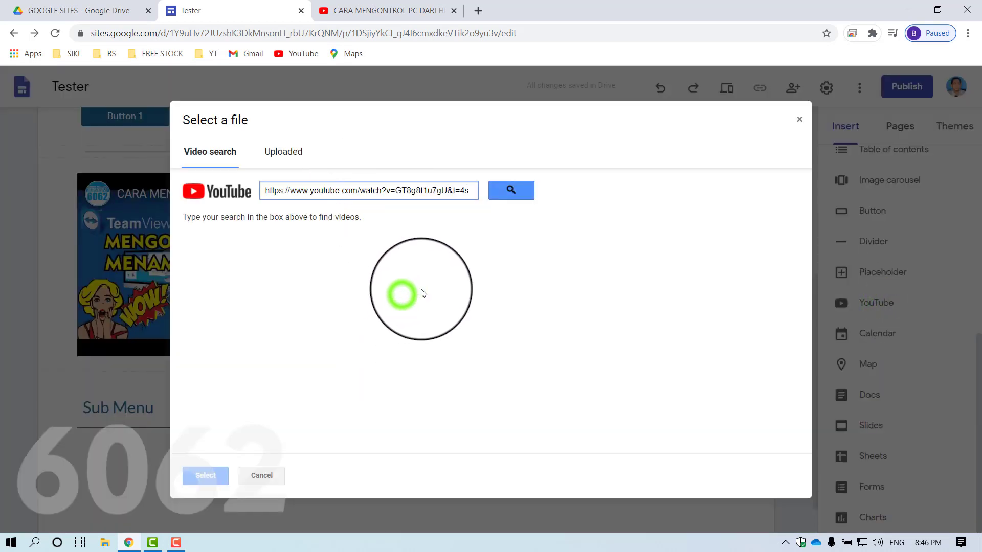
click(509, 191)
click(399, 236)
click(217, 475)
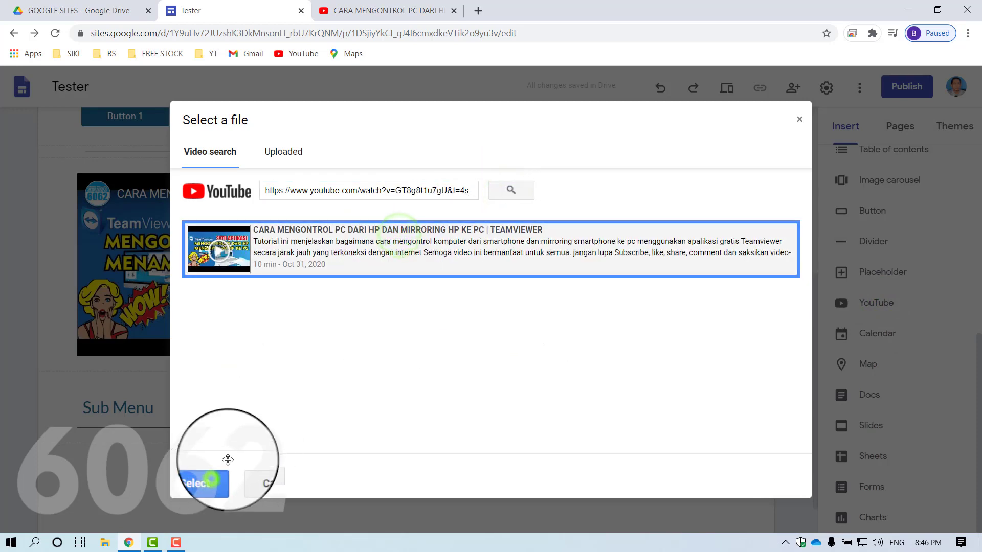
Enlarge the first video to about half the content width, place the second video beside it and match their heights.
scroll(380, 428, down, 1)
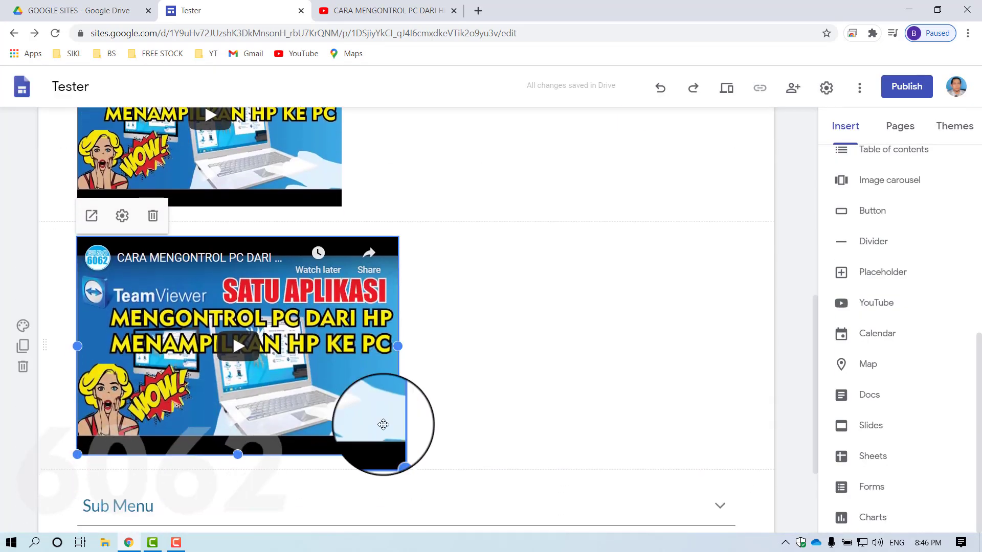
click(312, 147)
drag(340, 207, 393, 258)
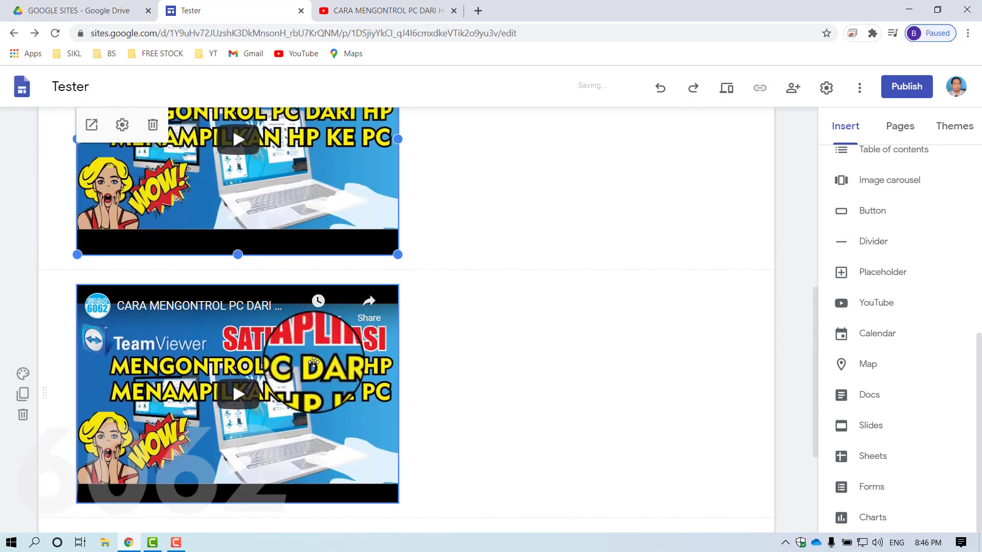
scroll(327, 378, up, 1)
drag(278, 452, 467, 173)
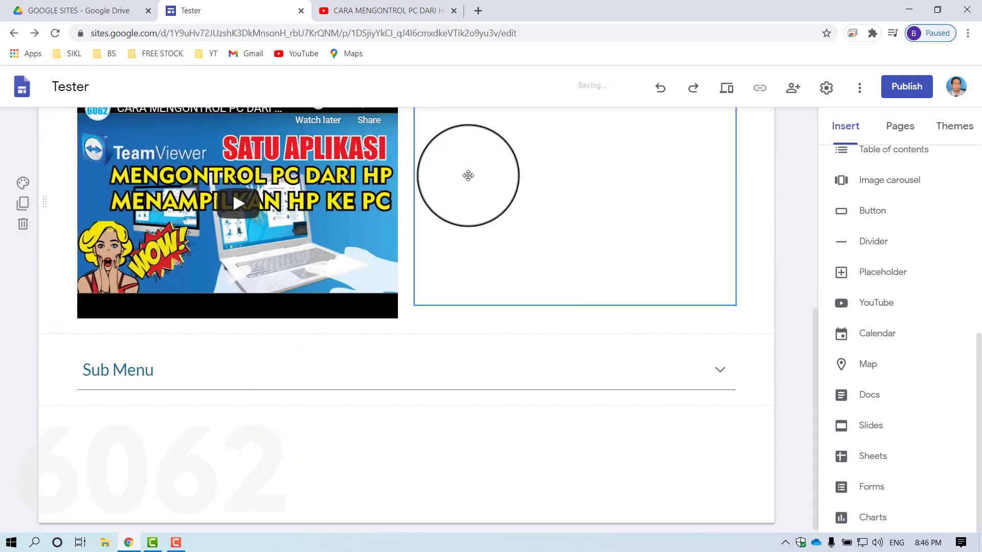
click(431, 291)
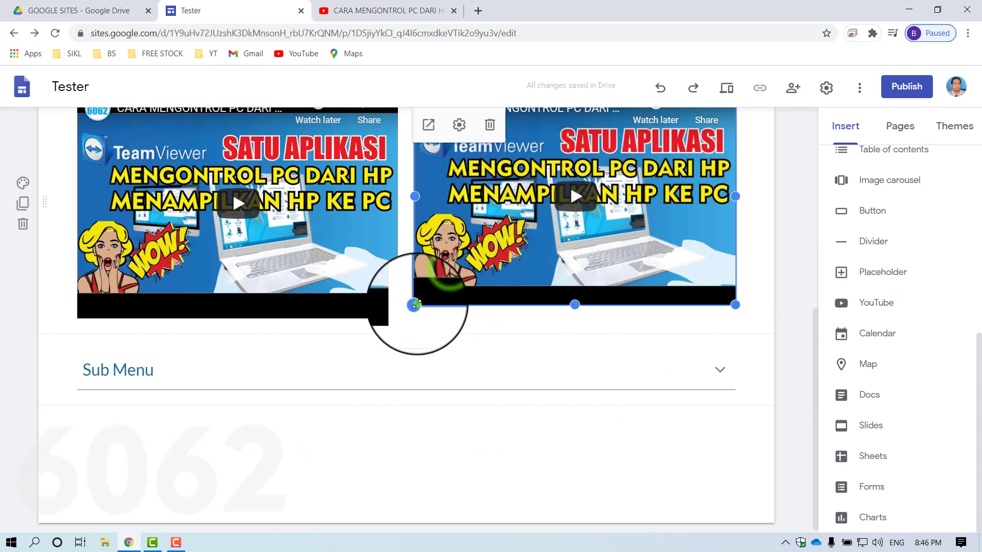
drag(408, 308, 415, 318)
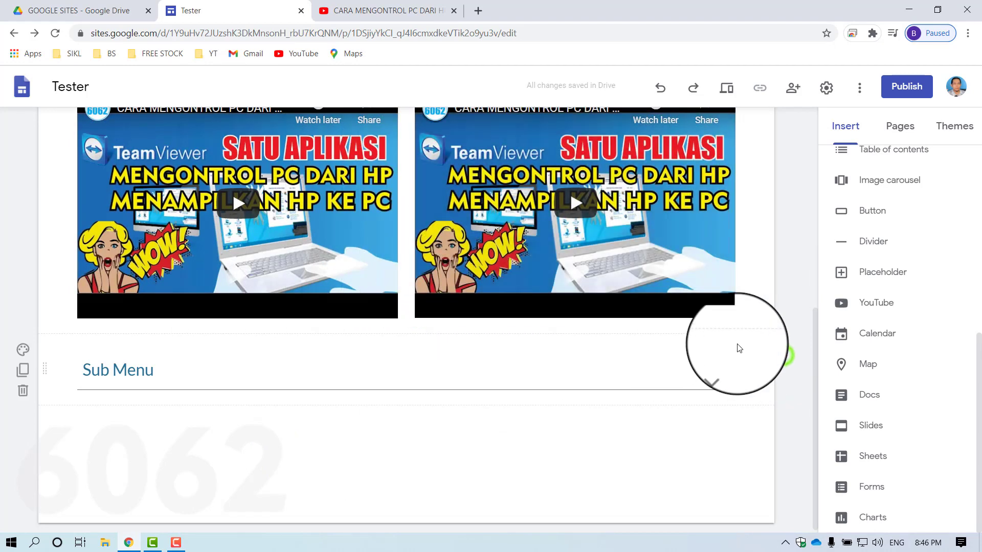
scroll(783, 353, up, 3)
click(362, 324)
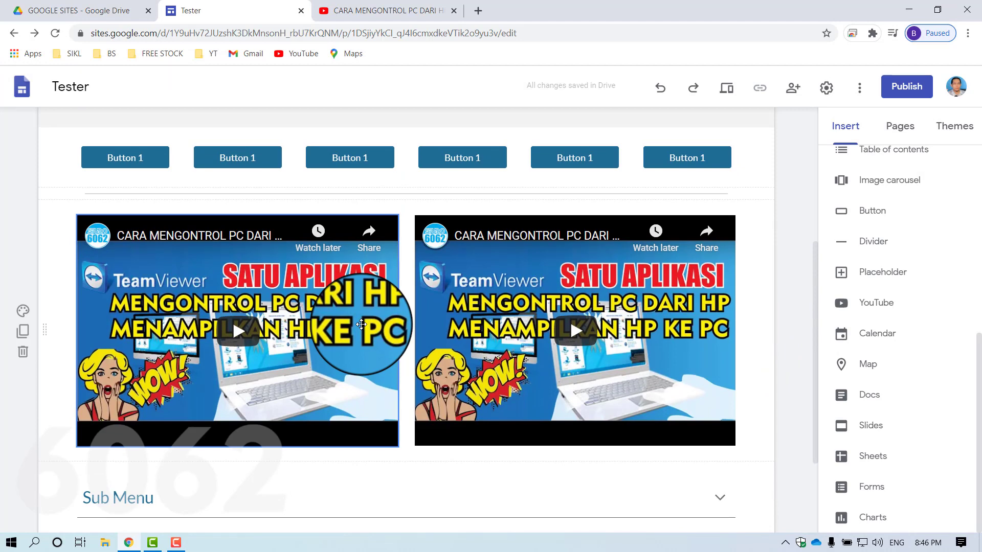
scroll(348, 286, up, 3)
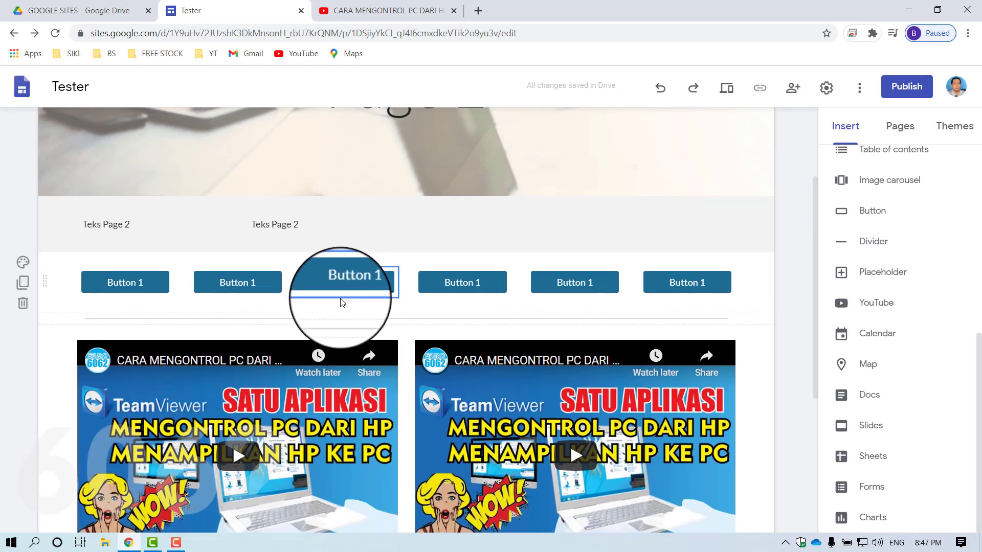
scroll(337, 301, down, 6)
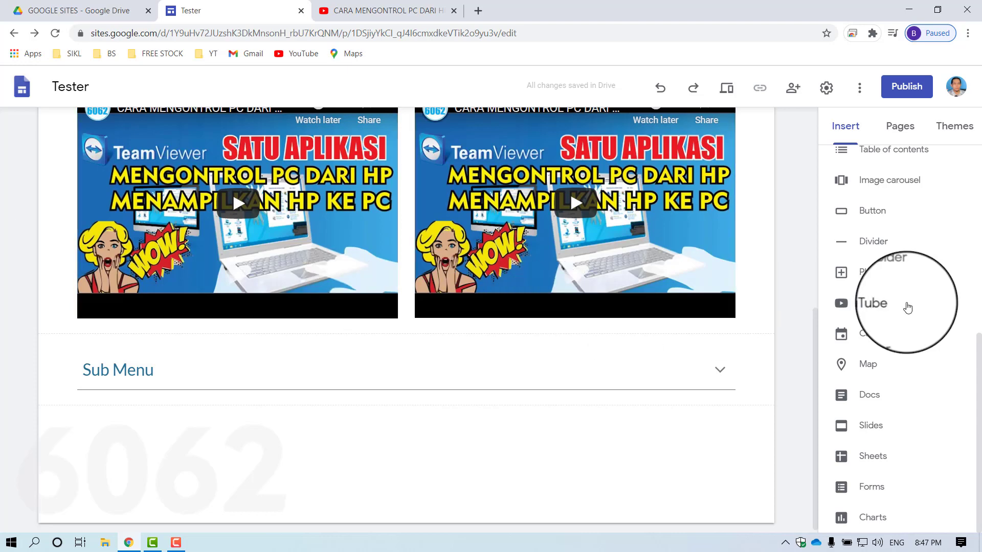
Open Subpage 1 under Page 1 and insert an empty text box below its header.
scroll(726, 311, up, 4)
scroll(725, 311, up, 4)
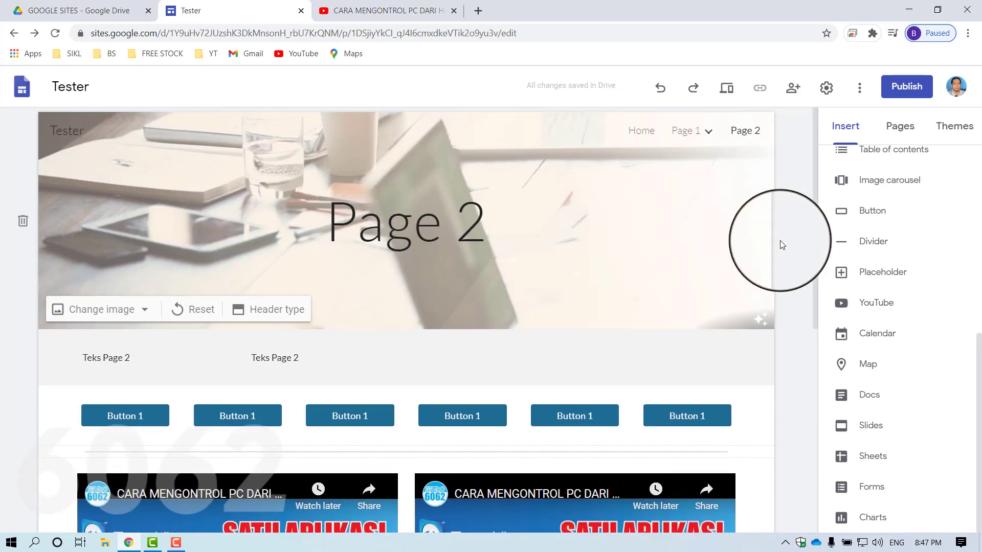
mouse_move(705, 131)
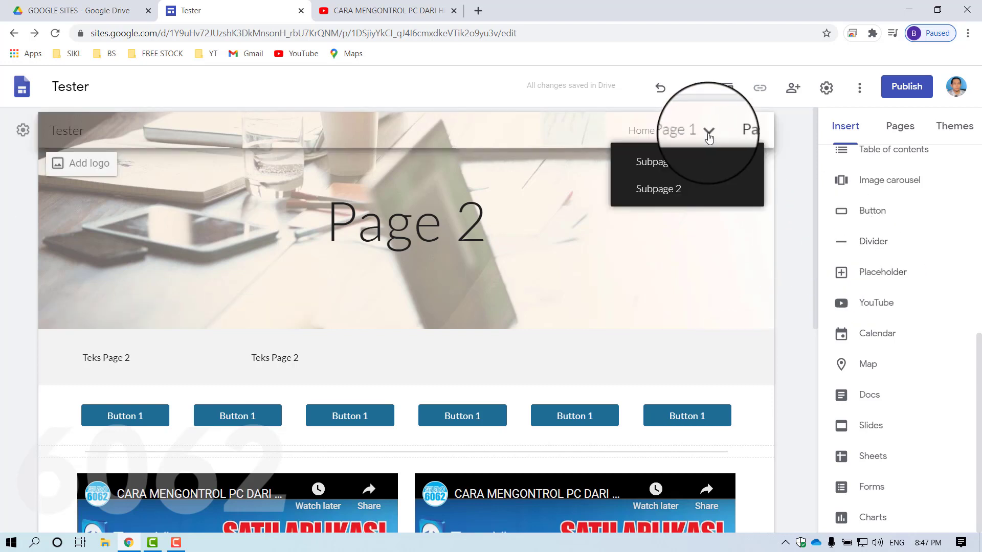
click(675, 169)
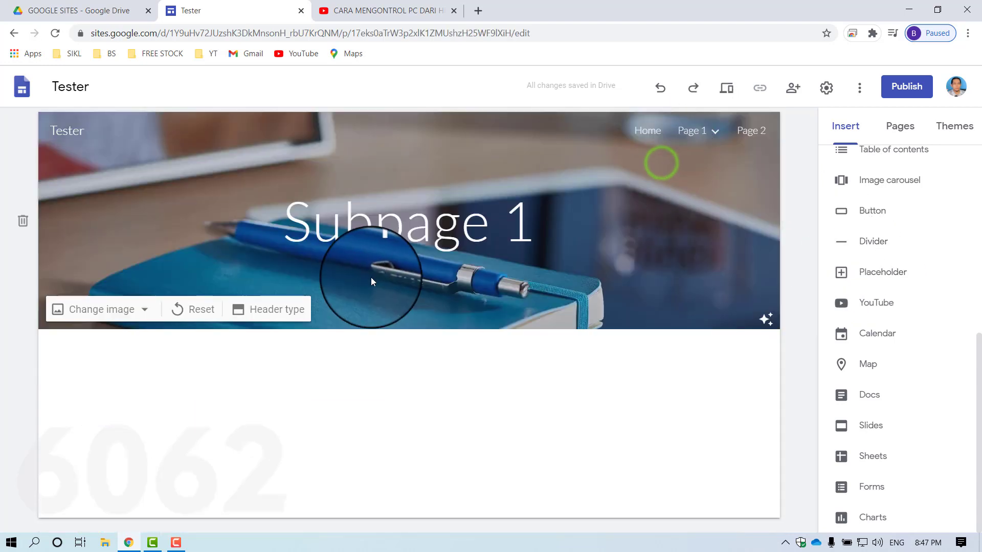
scroll(928, 351, up, 6)
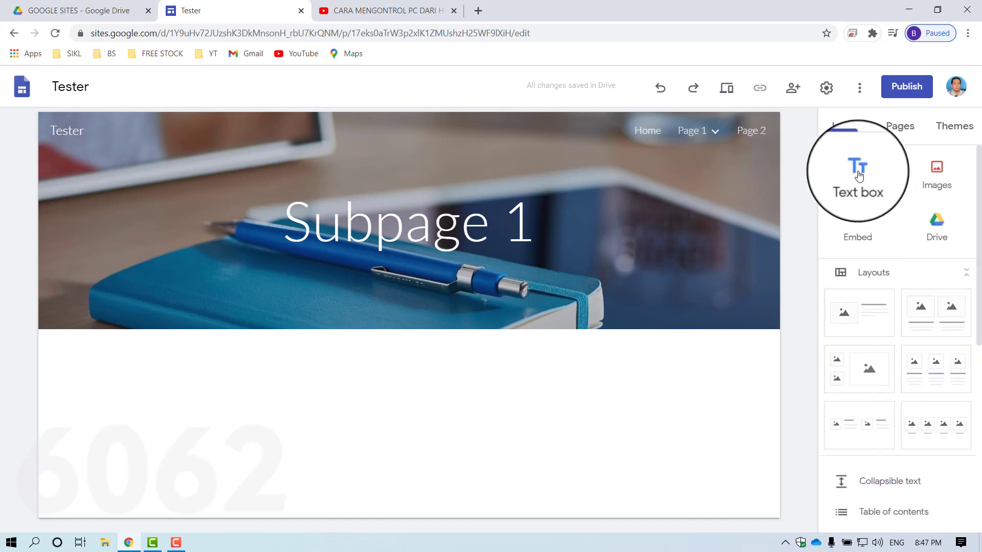
click(859, 176)
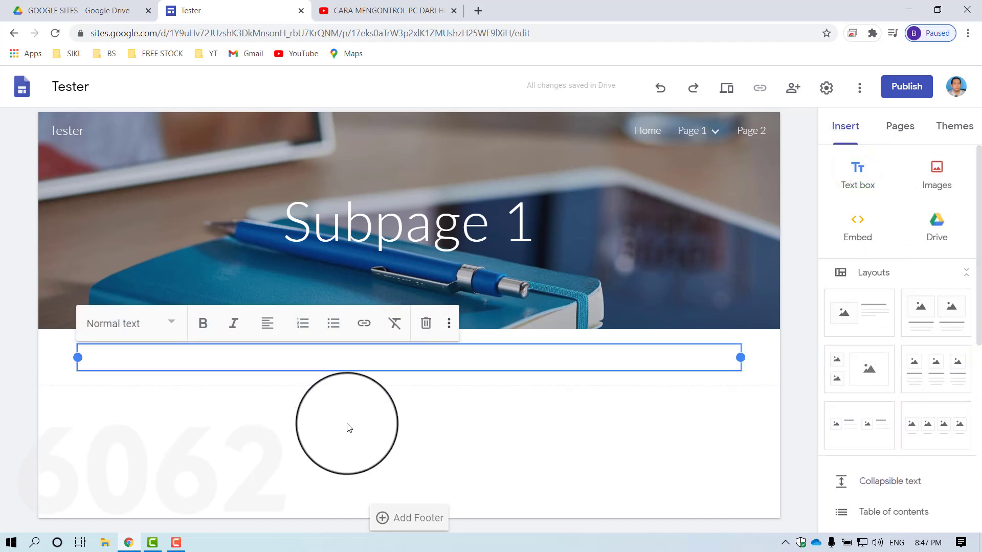
click(448, 447)
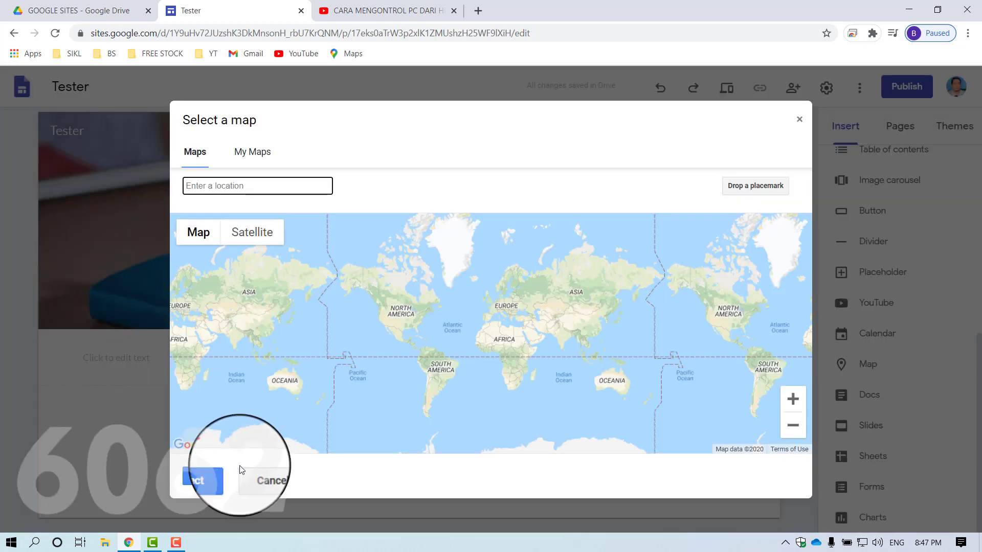
Insert a map with the default world view below the text box and resize it to slightly over half the content width.
click(207, 475)
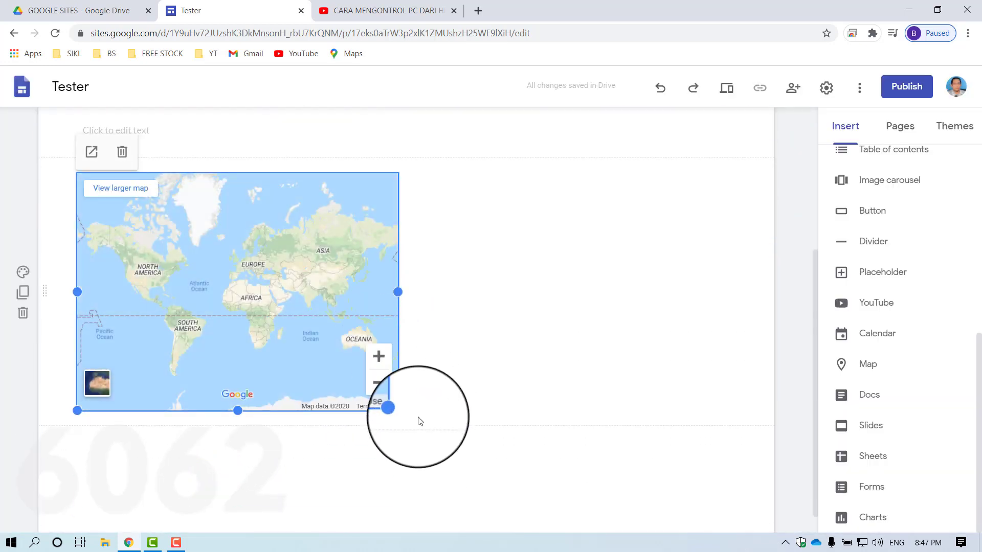
drag(398, 410, 660, 511)
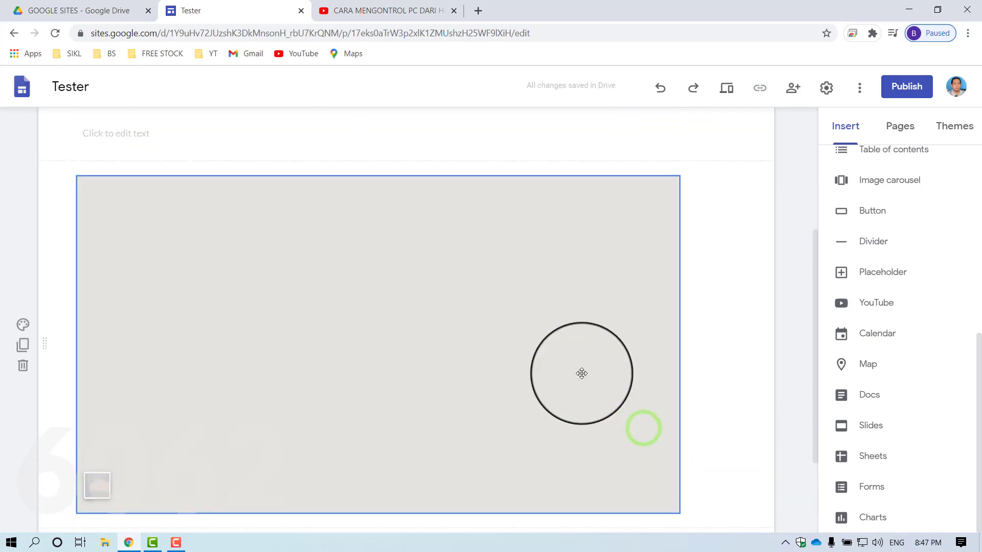
click(583, 418)
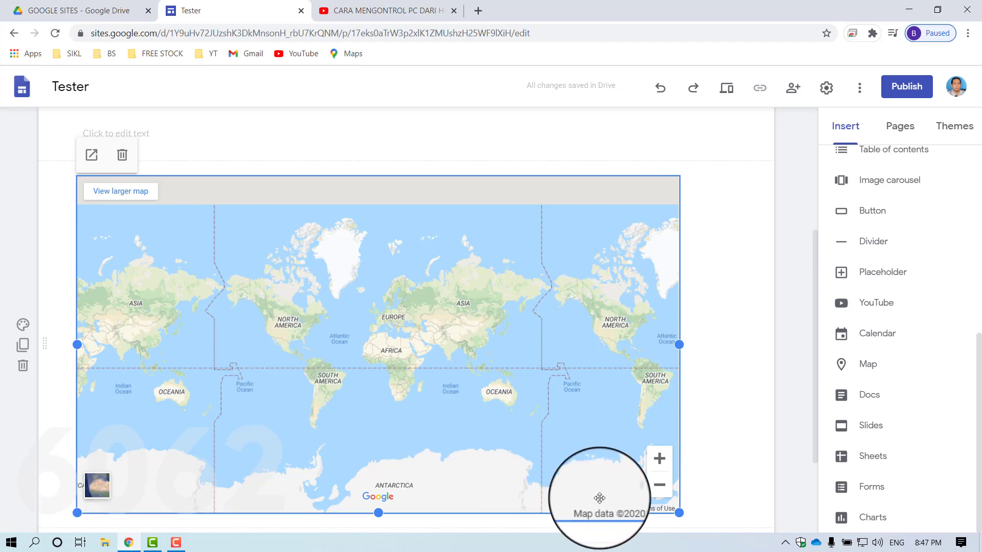
drag(678, 513, 513, 416)
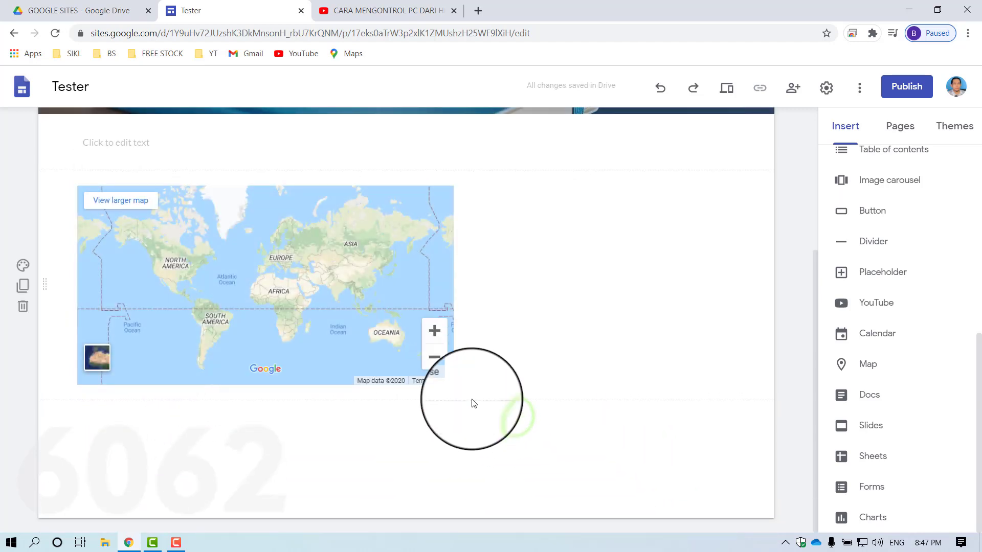
click(528, 466)
Open Subpage 2 under Page 1, and switch to the GOOGLE SITES folder in Google Drive.
scroll(527, 300, up, 4)
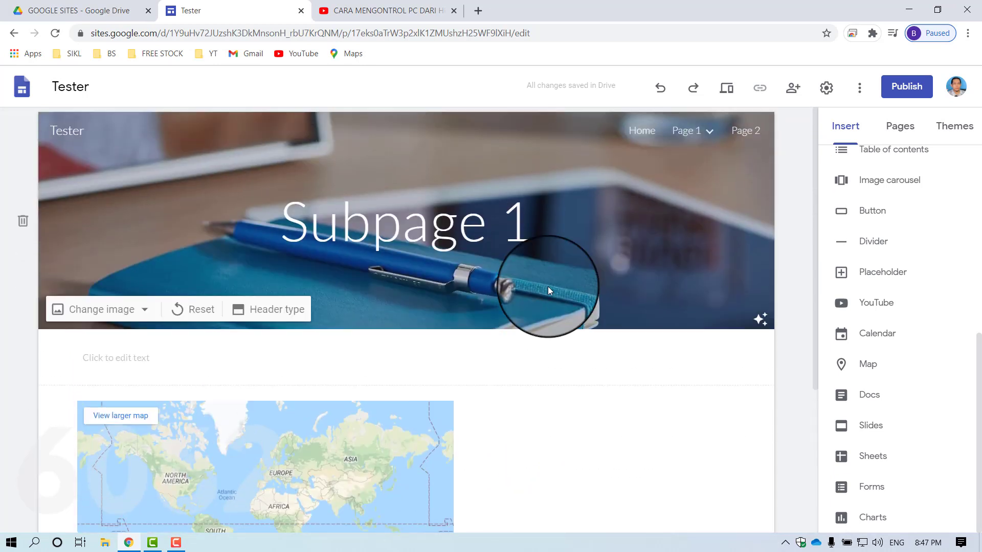
click(710, 132)
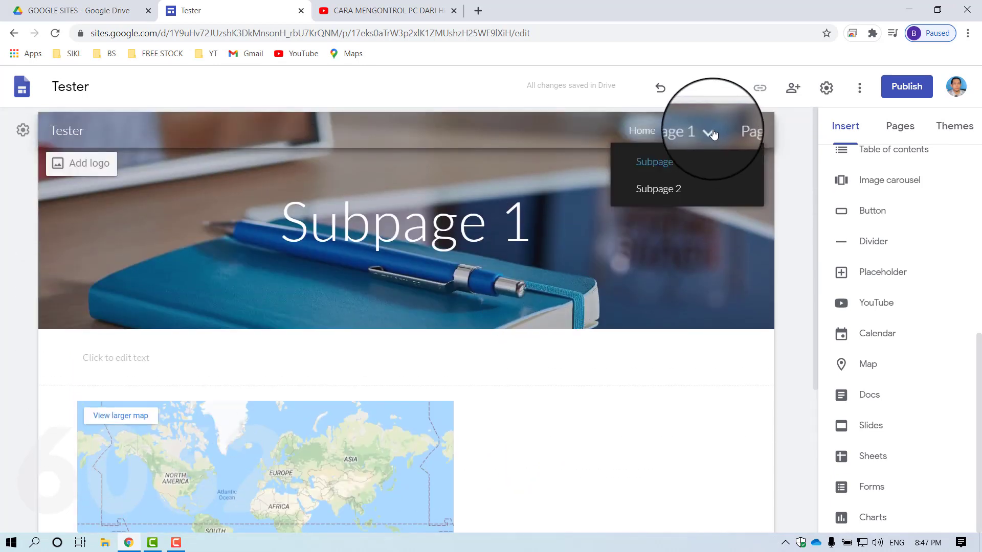
click(660, 188)
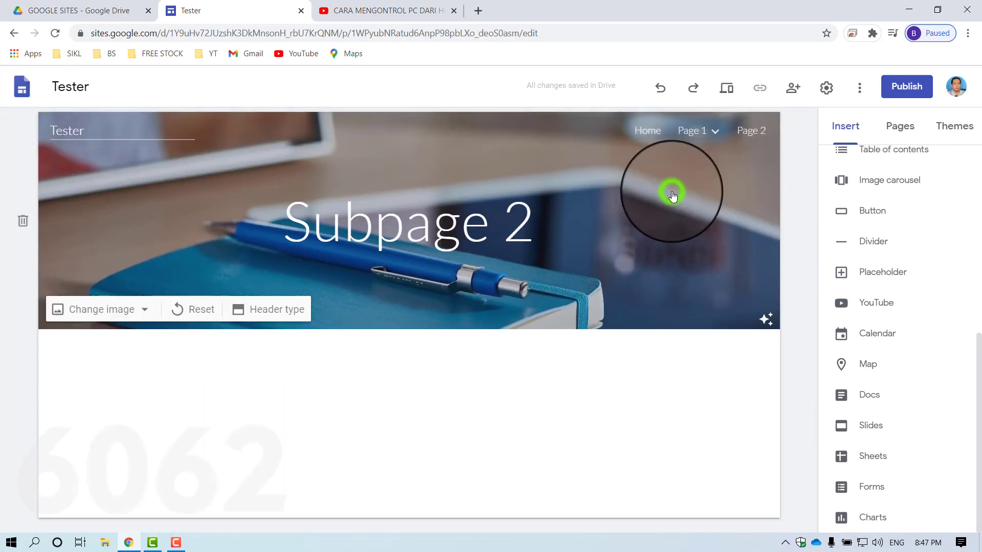
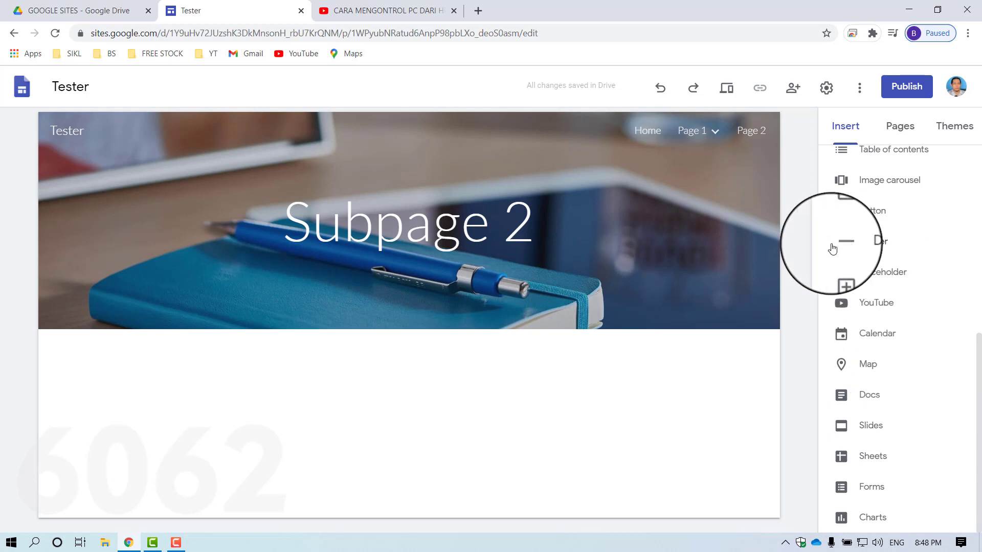
click(77, 11)
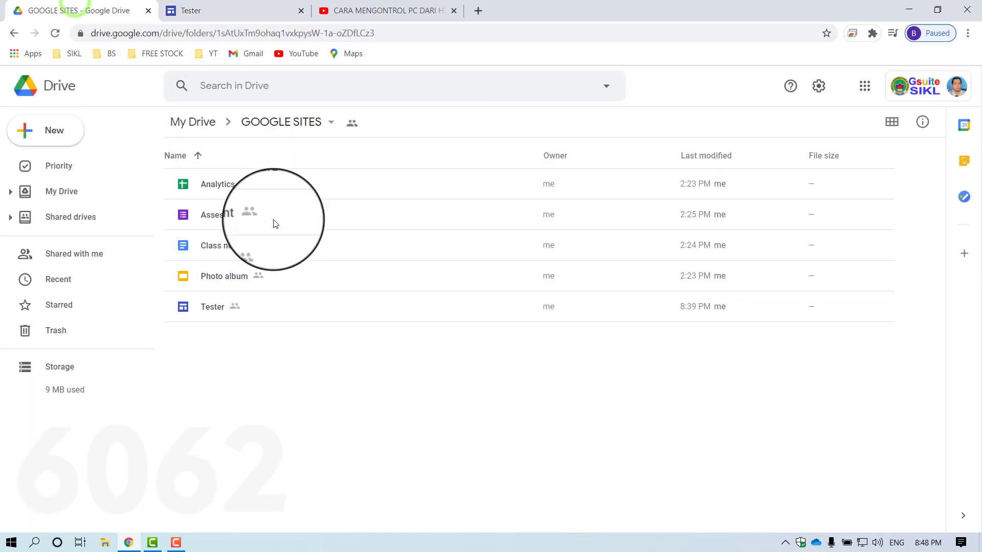
Set the Class notes document's link access to Anyone with the link and copy its sharing link.
right_click(216, 245)
click(265, 291)
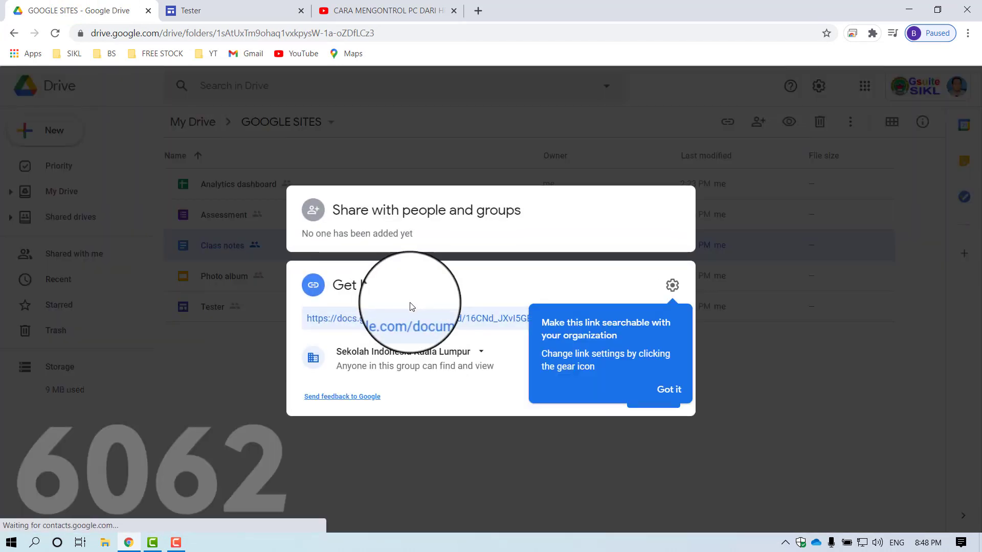
click(673, 390)
click(483, 358)
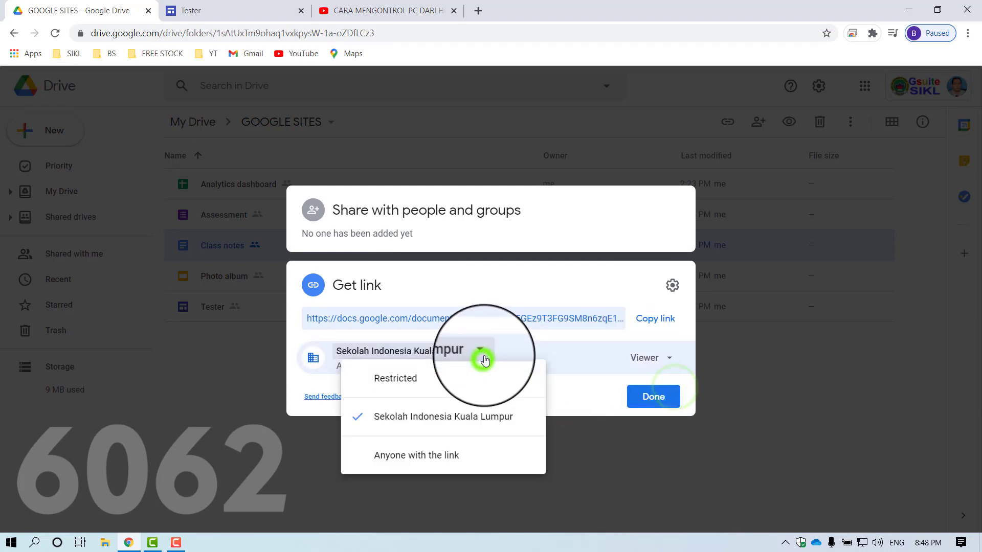
click(443, 464)
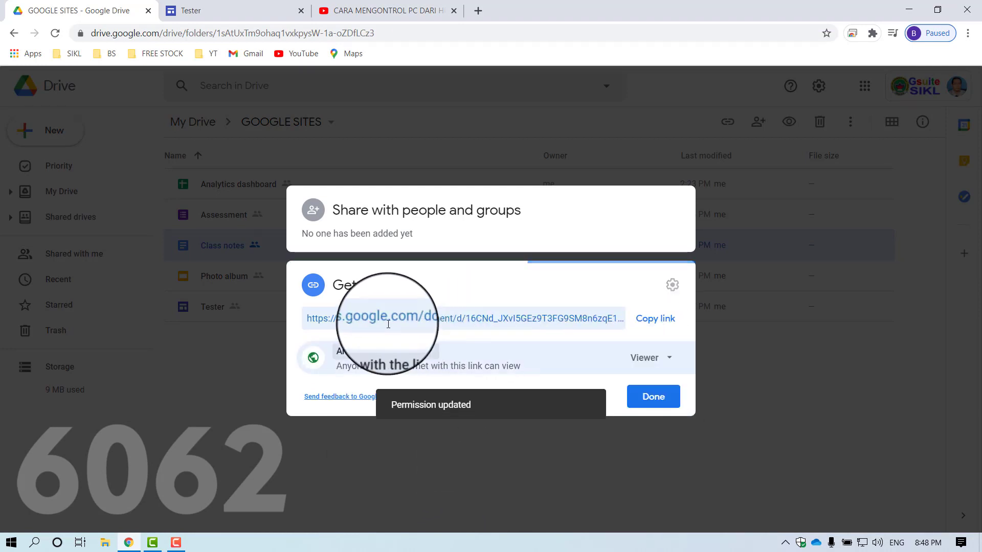
click(651, 324)
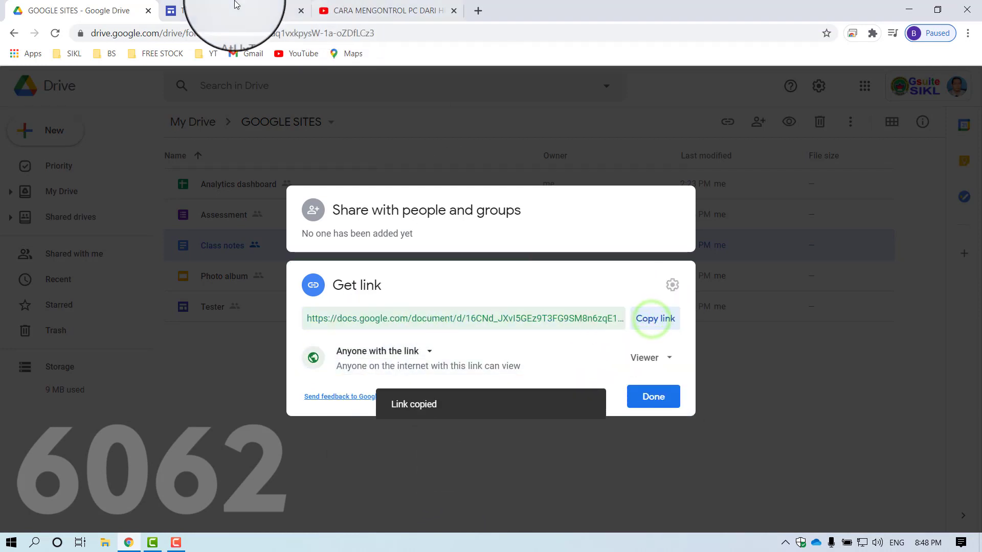
Switch to the Tester site and insert a button named Document on Subpage 2, linked to the copied Class notes URL.
click(222, 10)
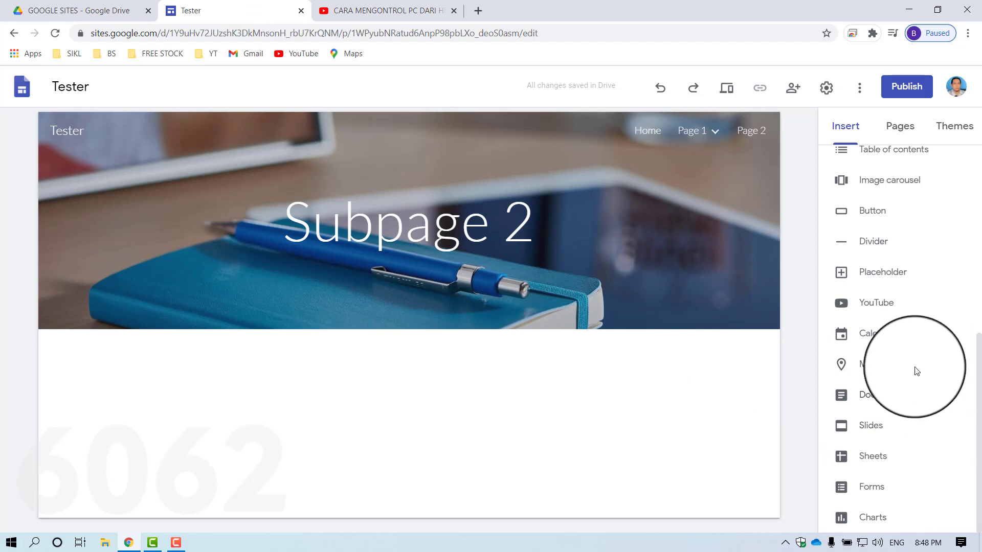
click(864, 216)
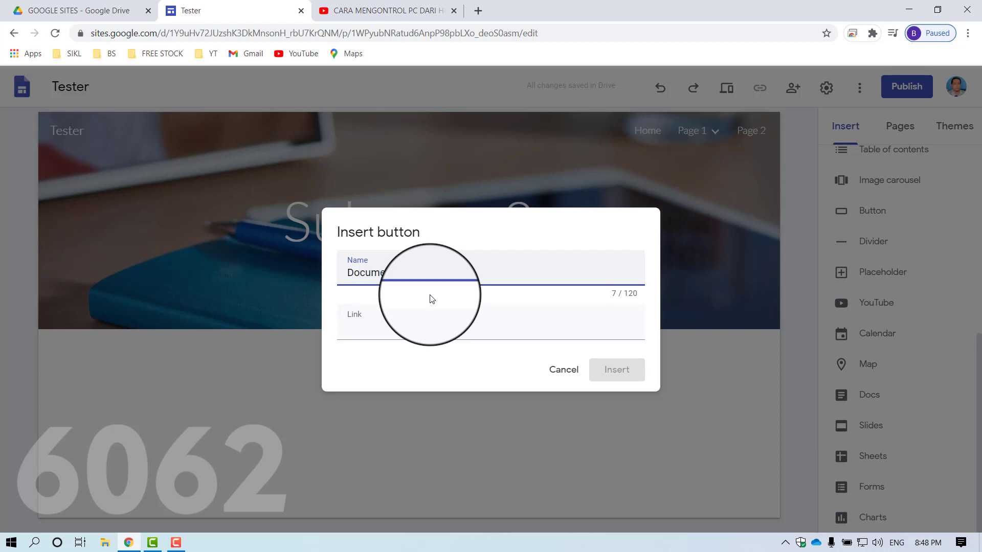
click(413, 329)
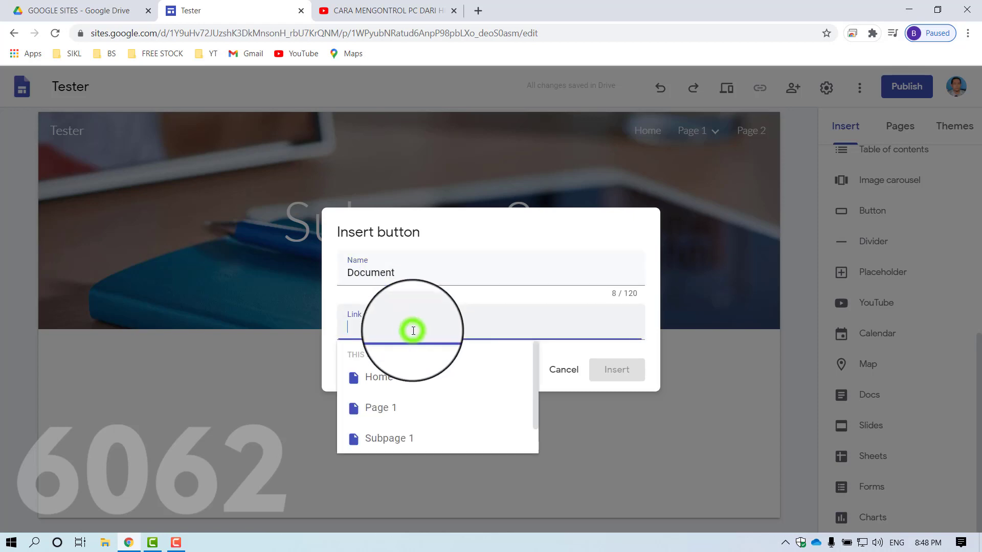
right_click(411, 329)
click(483, 431)
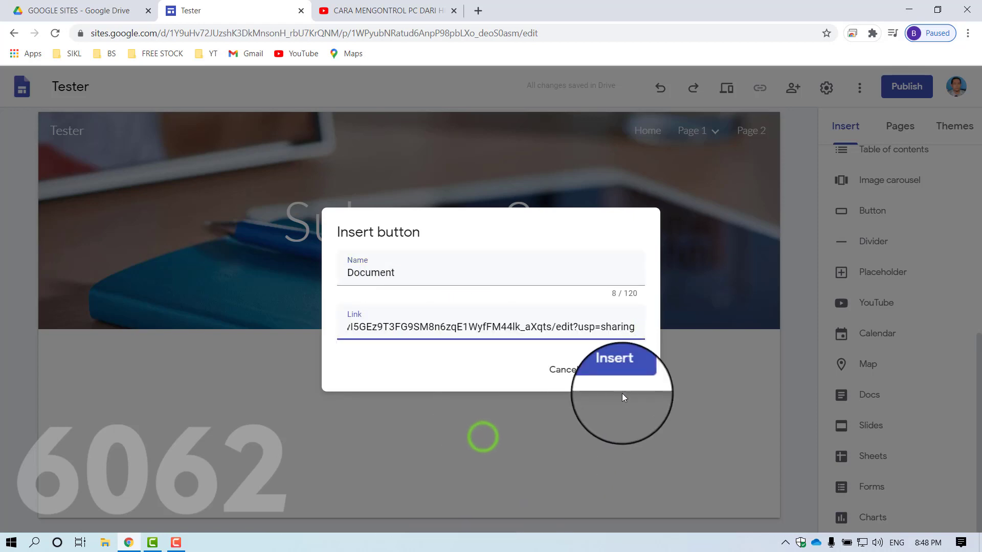
click(619, 367)
click(134, 361)
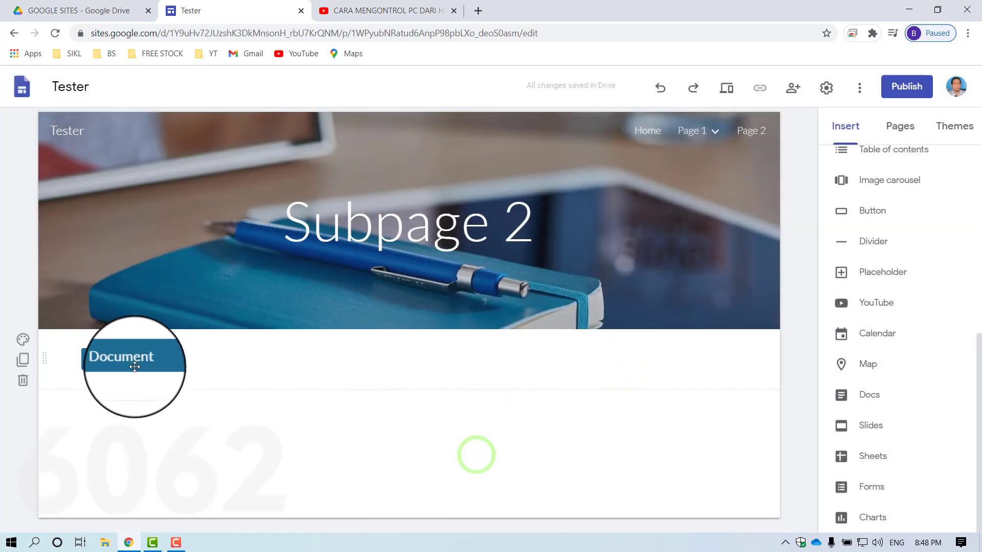
Return to the GOOGLE SITES folder in Google Drive, finish the Class notes sharing settings and deselect the file.
click(76, 11)
click(653, 389)
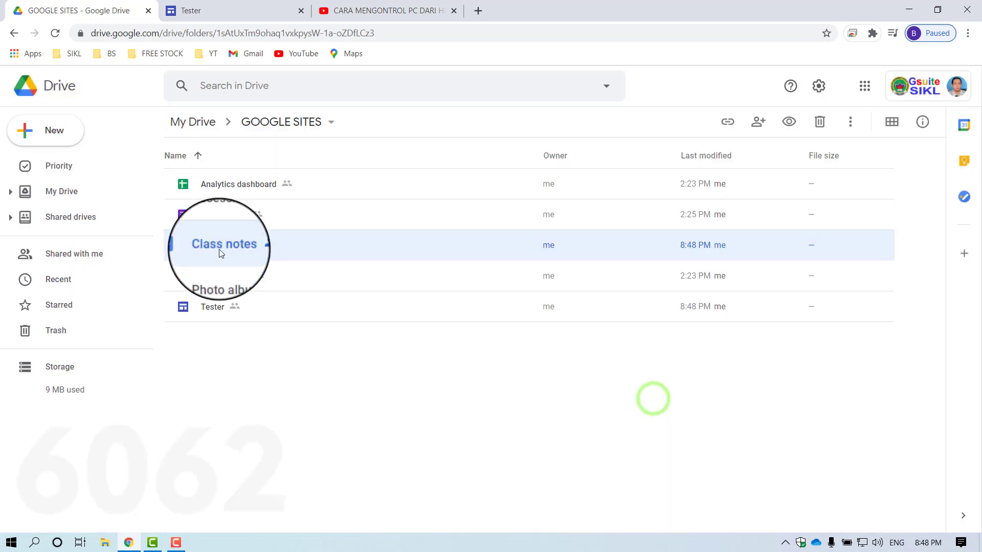
click(317, 406)
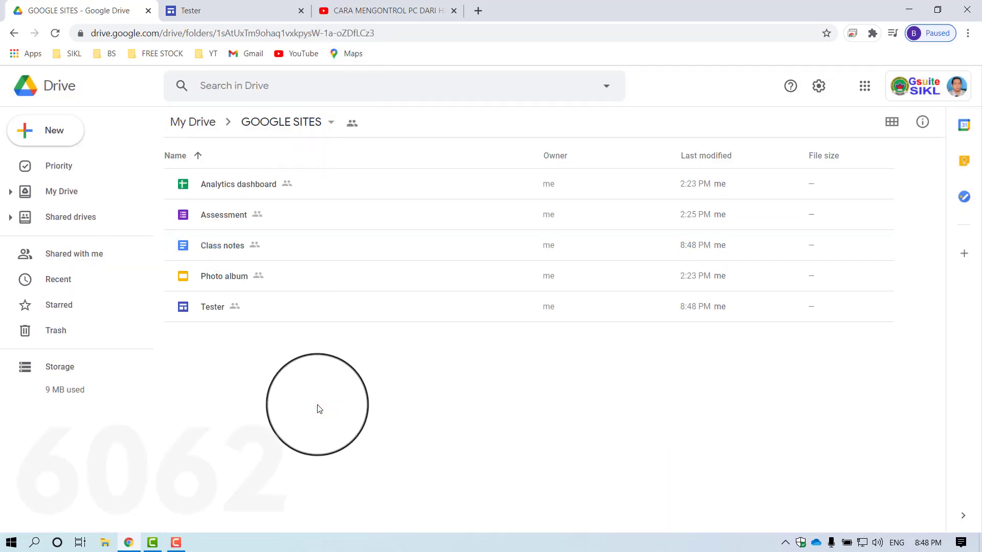
click(238, 10)
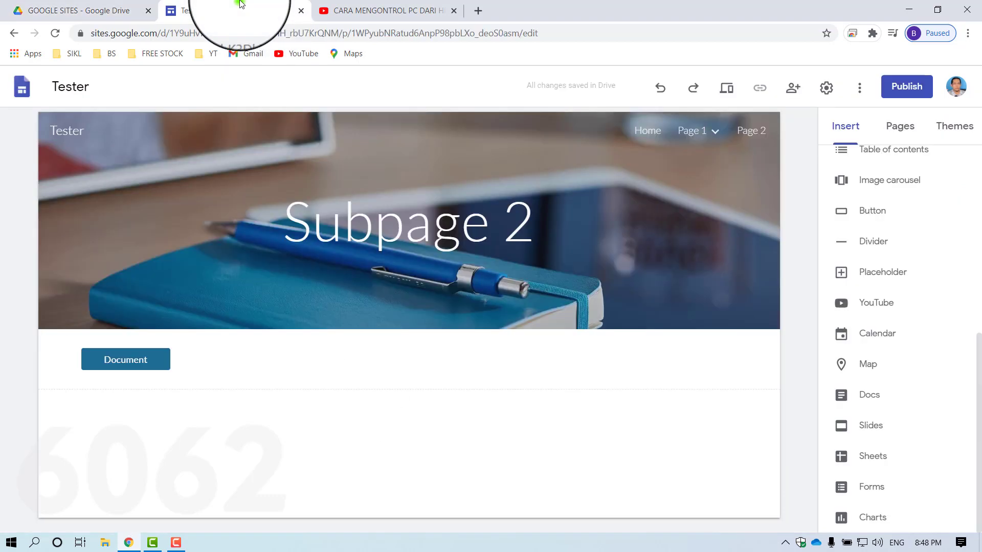
click(103, 10)
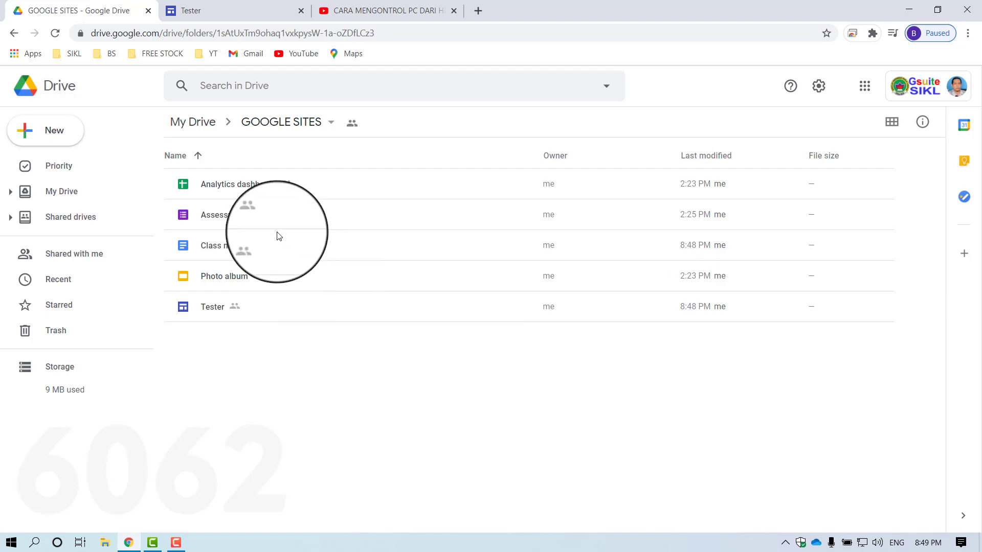
Set the Analytics dashboard spreadsheet's link access to Anyone with the link, with the Viewer role.
right_click(239, 187)
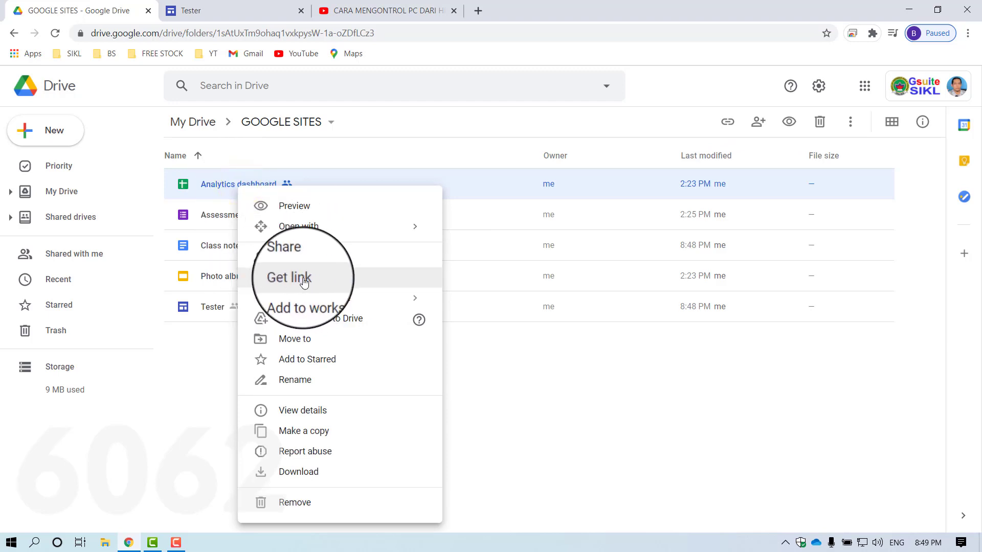
click(304, 283)
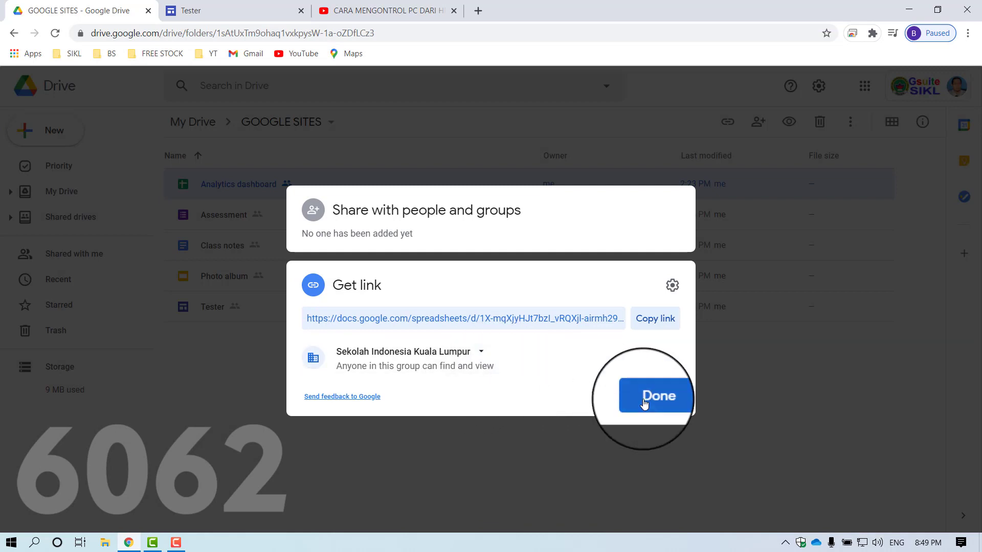
click(481, 352)
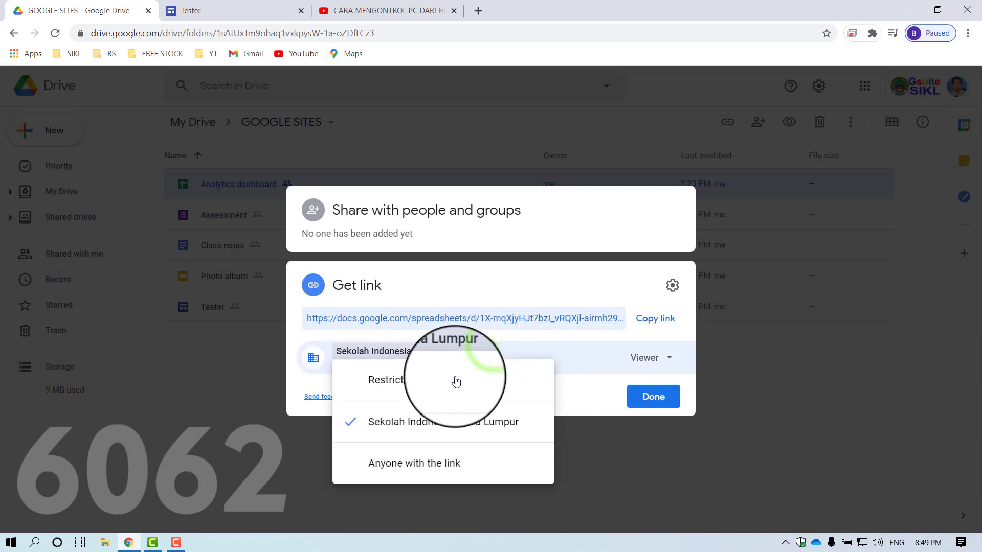
click(417, 469)
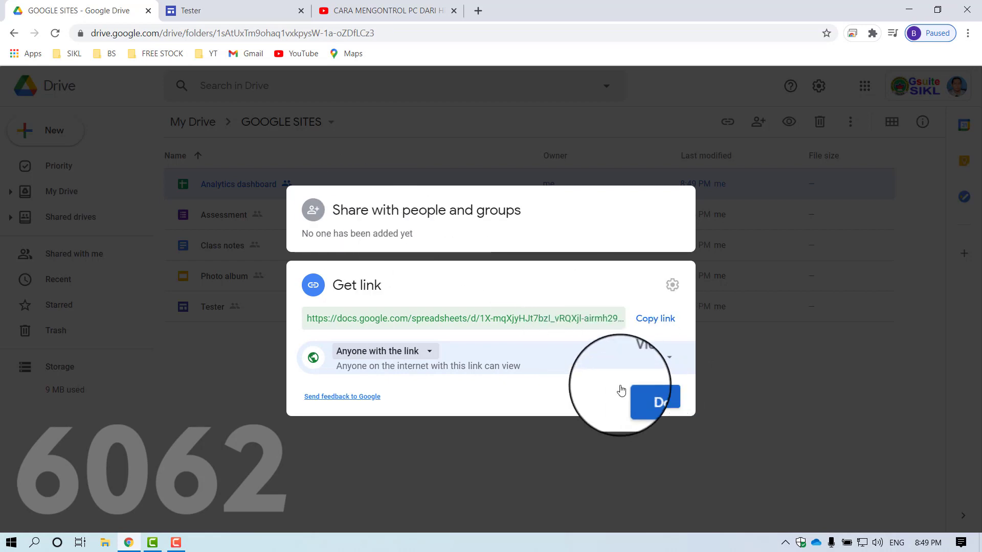
click(668, 359)
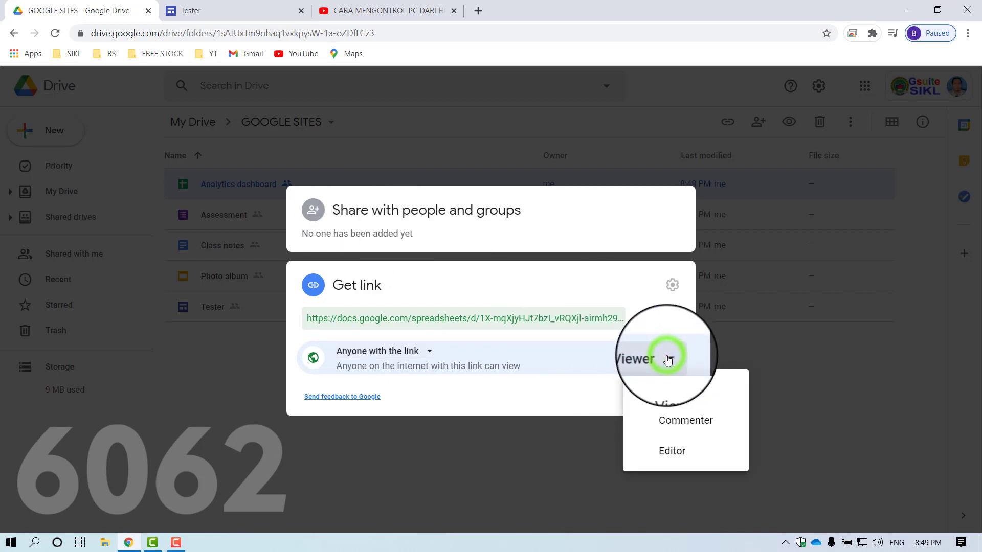
click(670, 392)
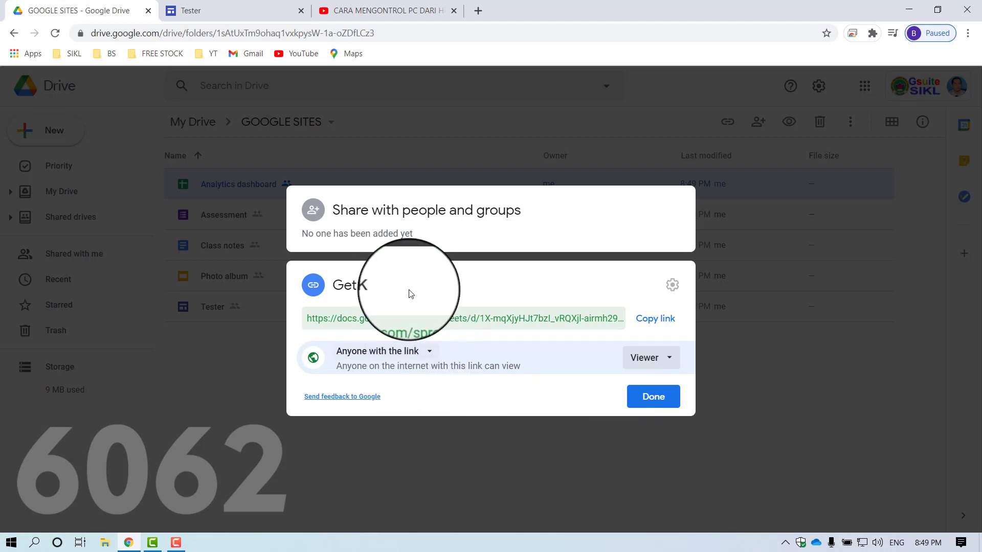
Switch to the Tester site and embed the Class notes document below the Document button on Subpage 2.
click(230, 10)
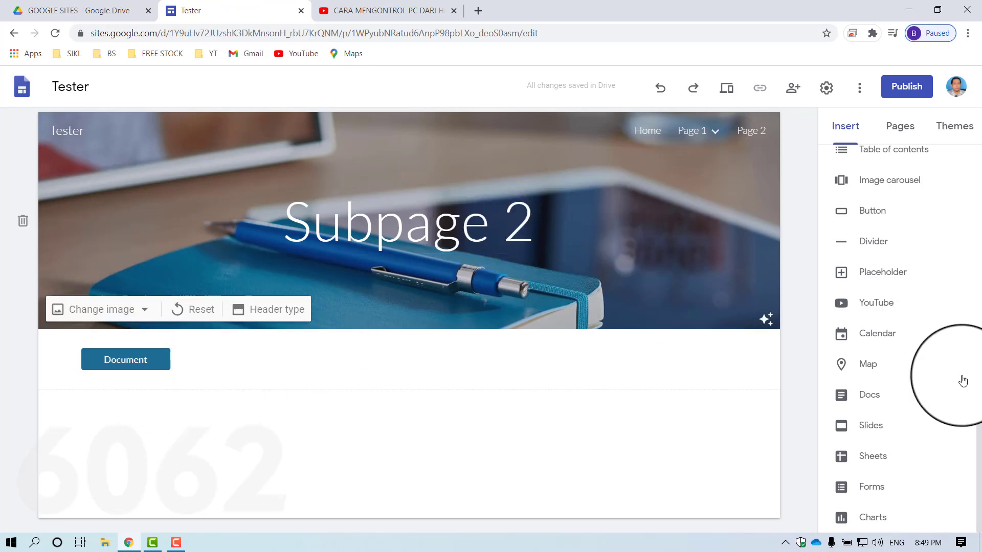
click(536, 420)
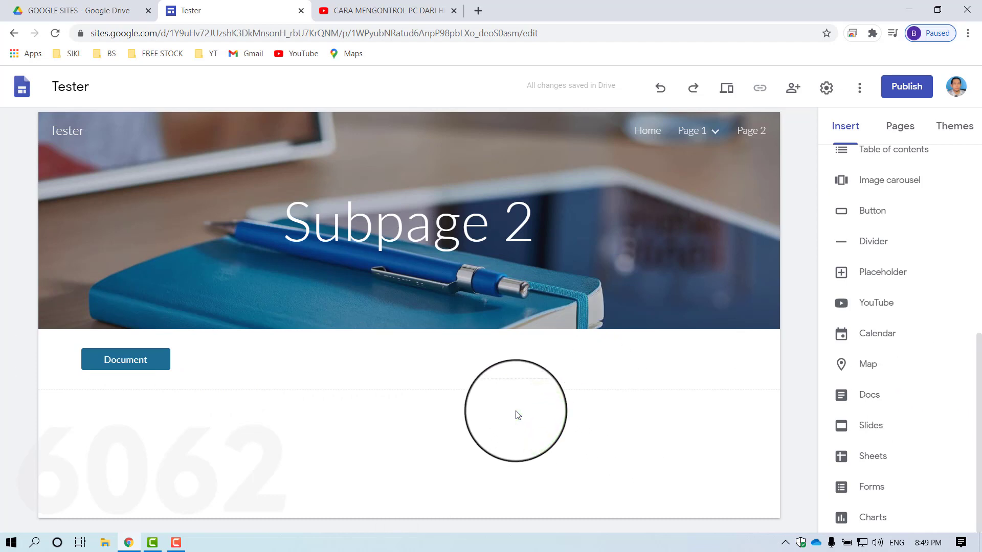
click(866, 399)
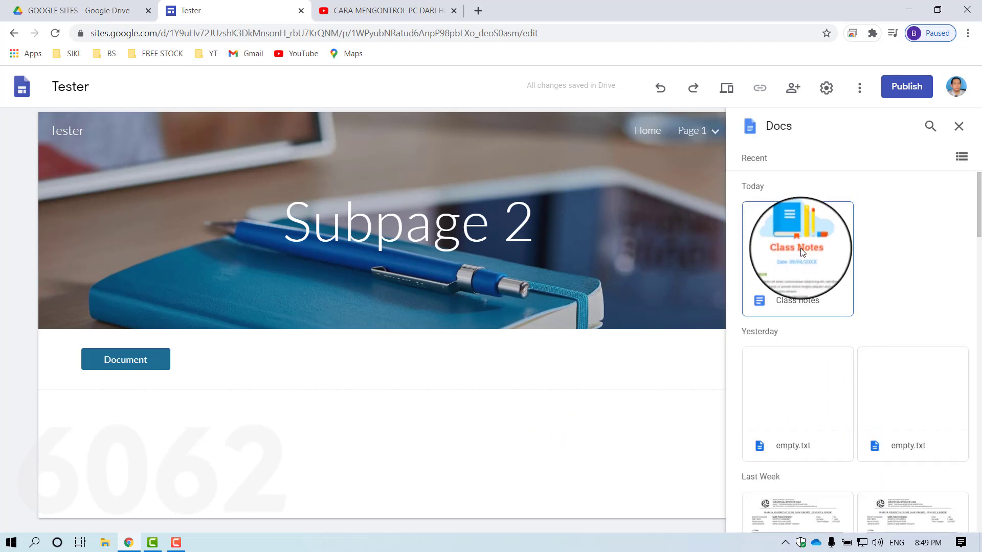
click(816, 250)
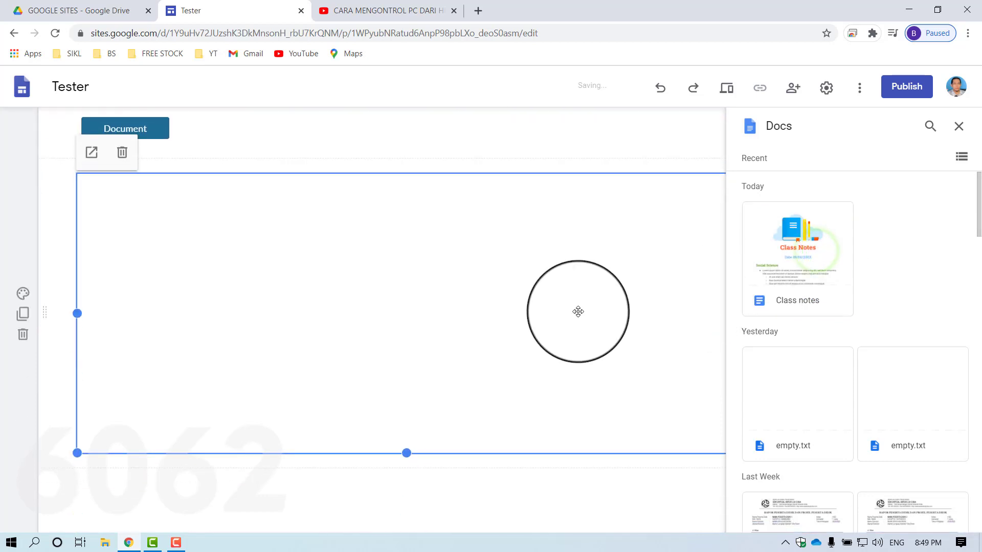
click(958, 126)
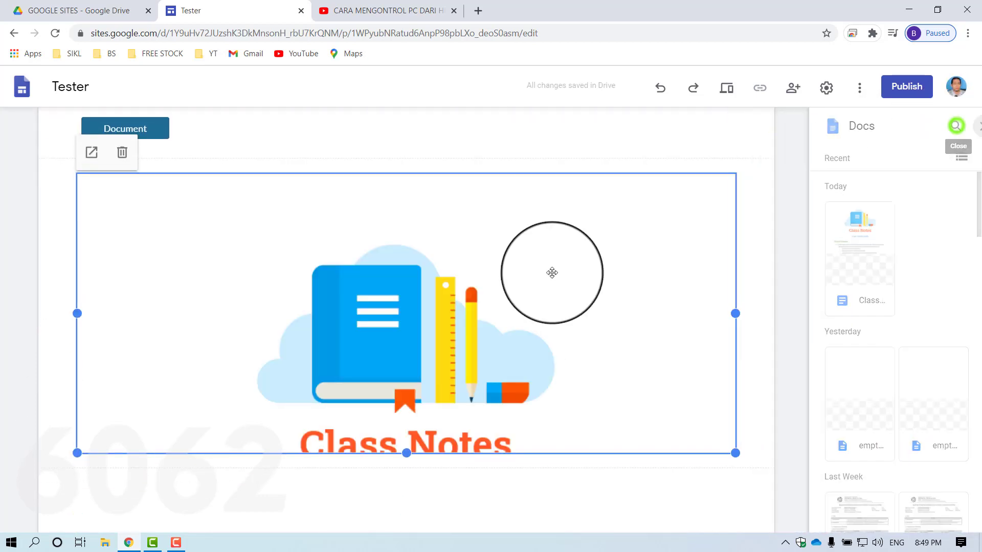
click(787, 294)
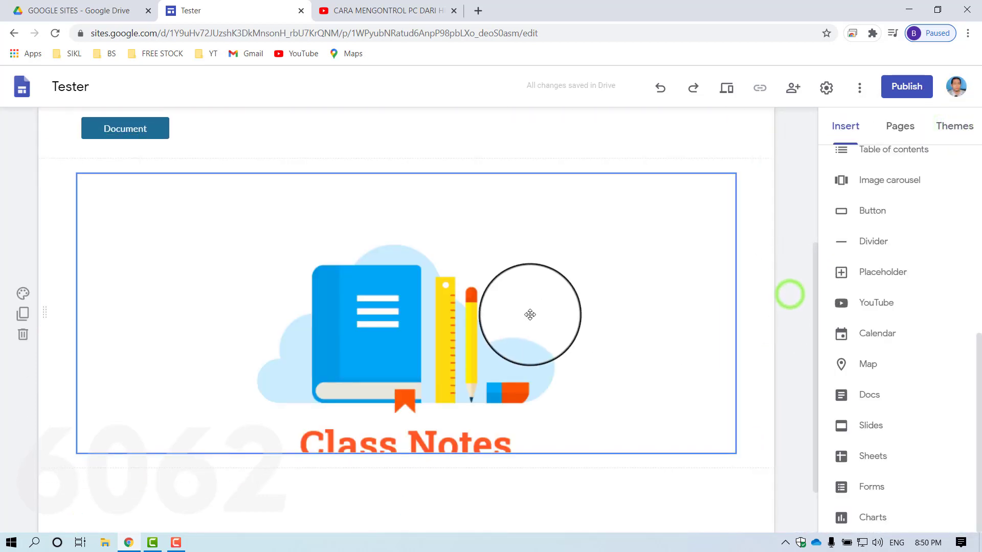
Examine the embedded Class notes document in the editor and read through it in the preview of Subpage 2.
click(450, 323)
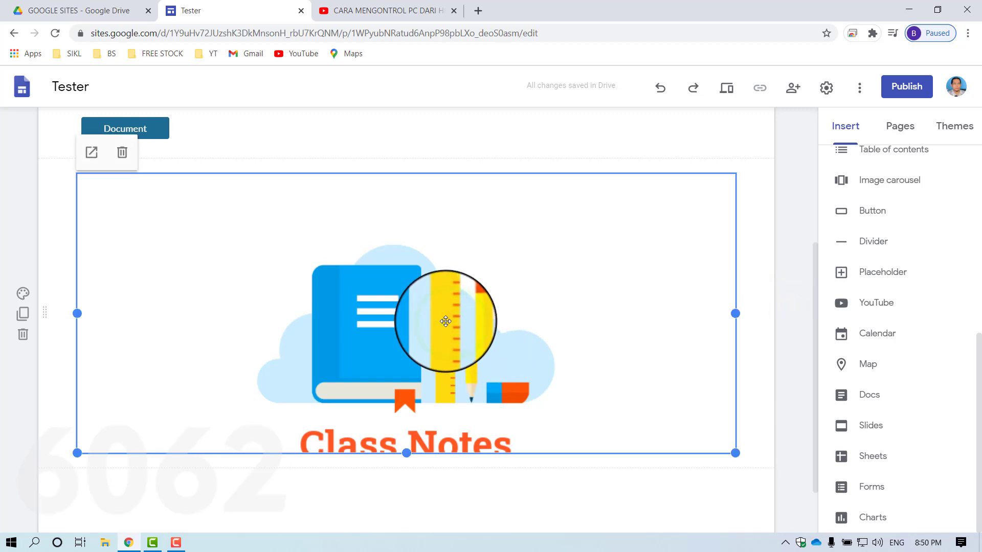
scroll(445, 321, up, 1)
scroll(446, 321, down, 1)
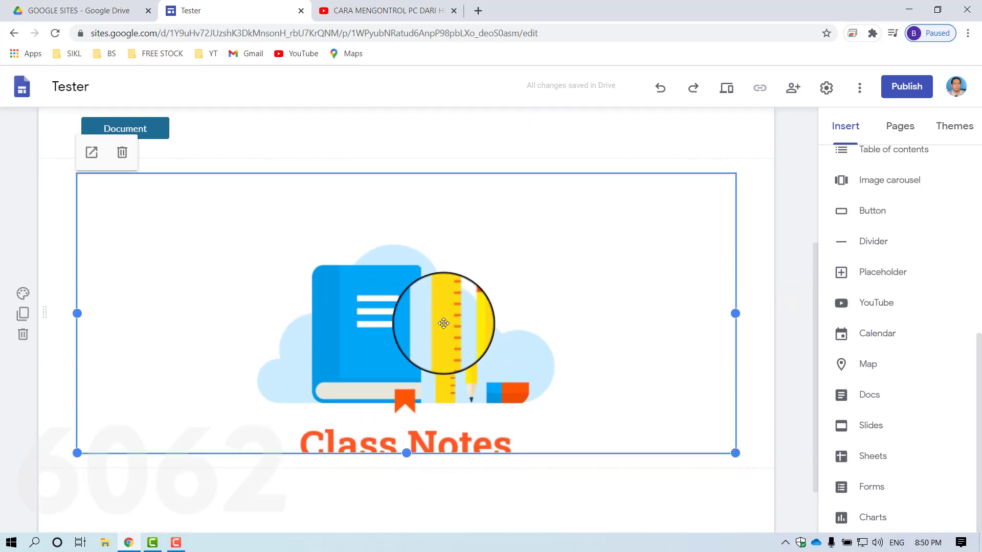
click(228, 133)
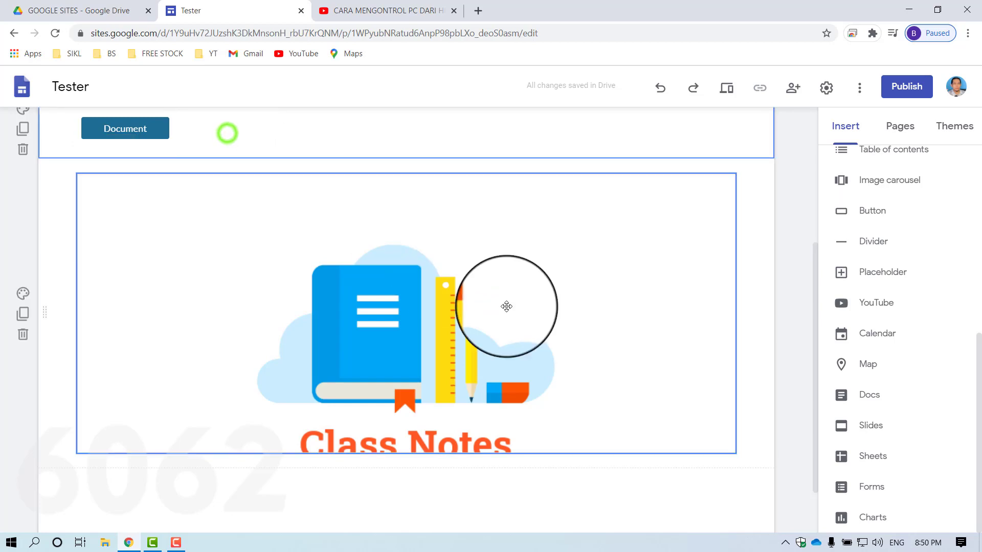
click(469, 310)
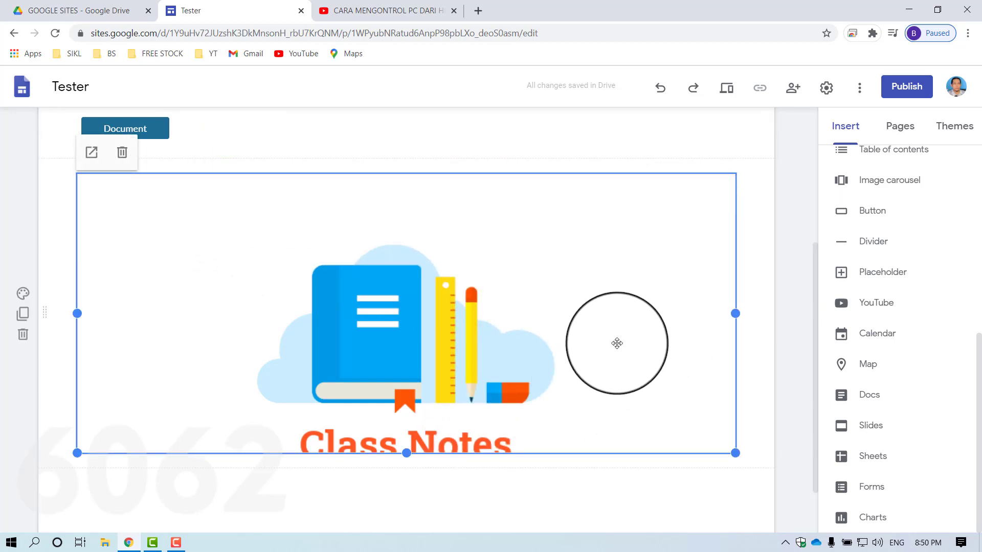
click(726, 89)
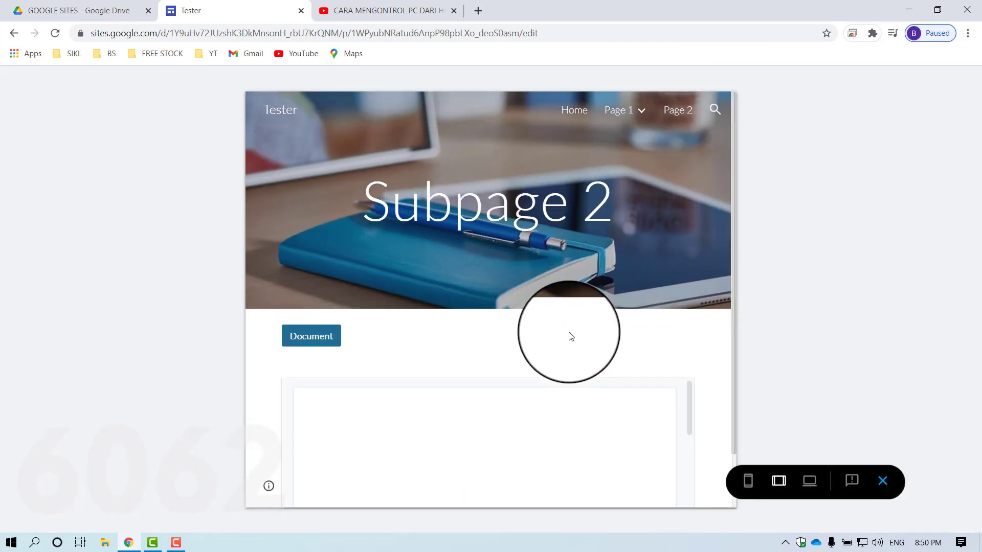
scroll(572, 336, down, 3)
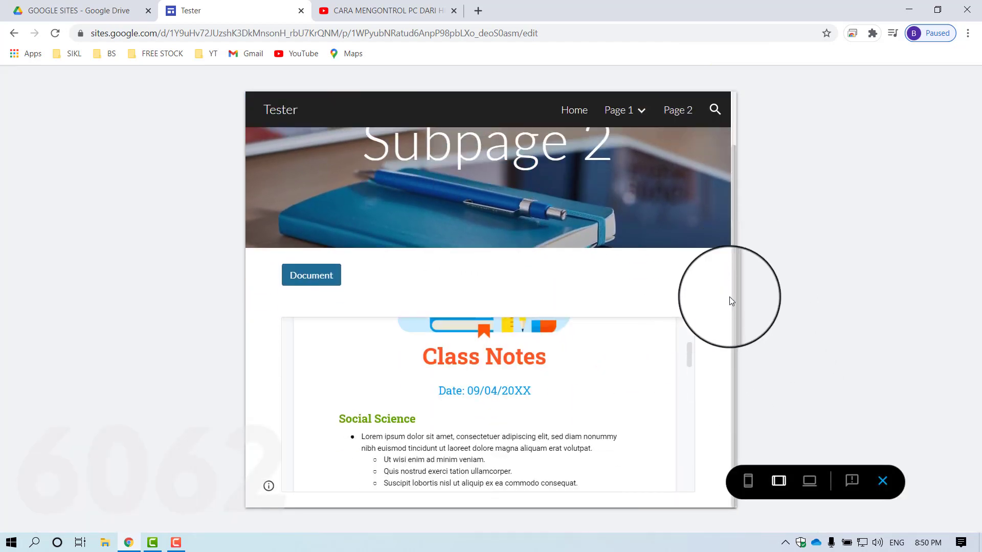
drag(690, 352, 702, 327)
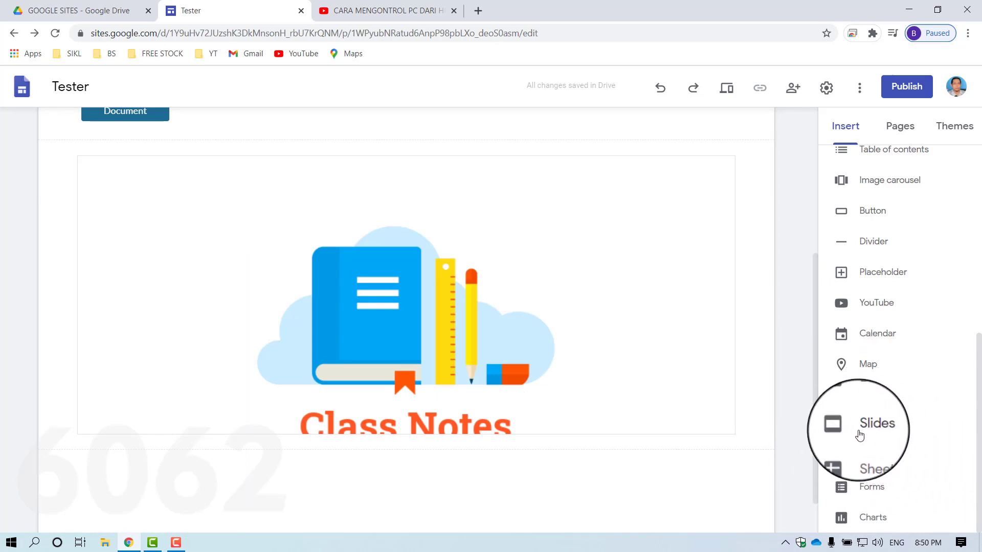
Embed the Photo album presentation below the Class notes document, enlarge it to about two thirds of the content width and centre it.
click(869, 432)
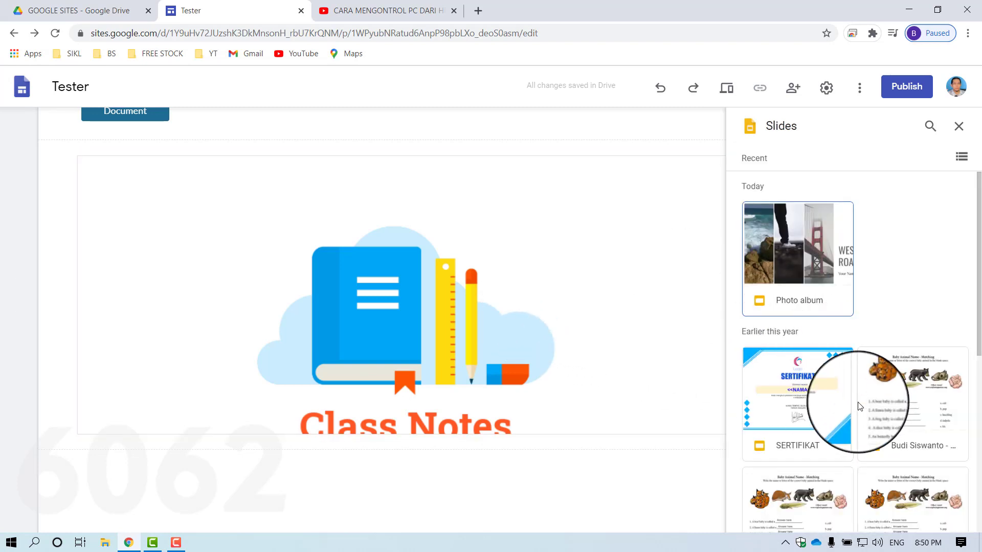
click(800, 256)
click(799, 253)
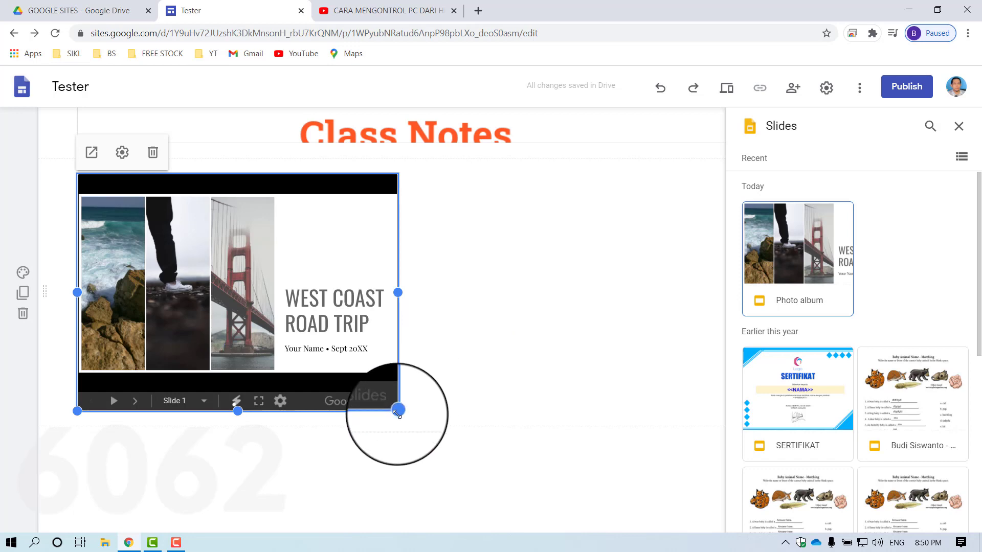
drag(397, 412, 452, 460)
drag(296, 305, 377, 301)
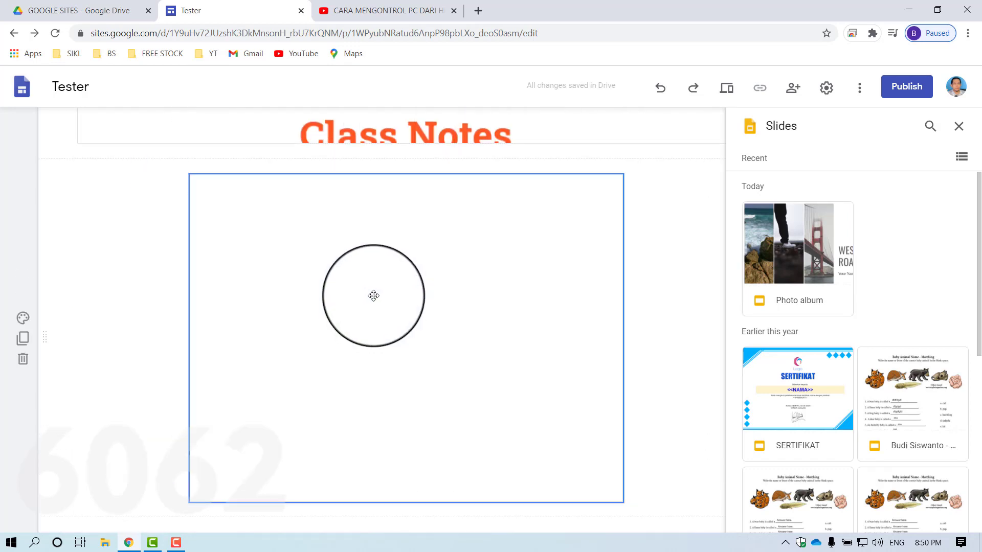
Preview Subpage 2 at tablet size and browse through the slides of the embedded Photo album presentation, then return to the editor.
click(959, 126)
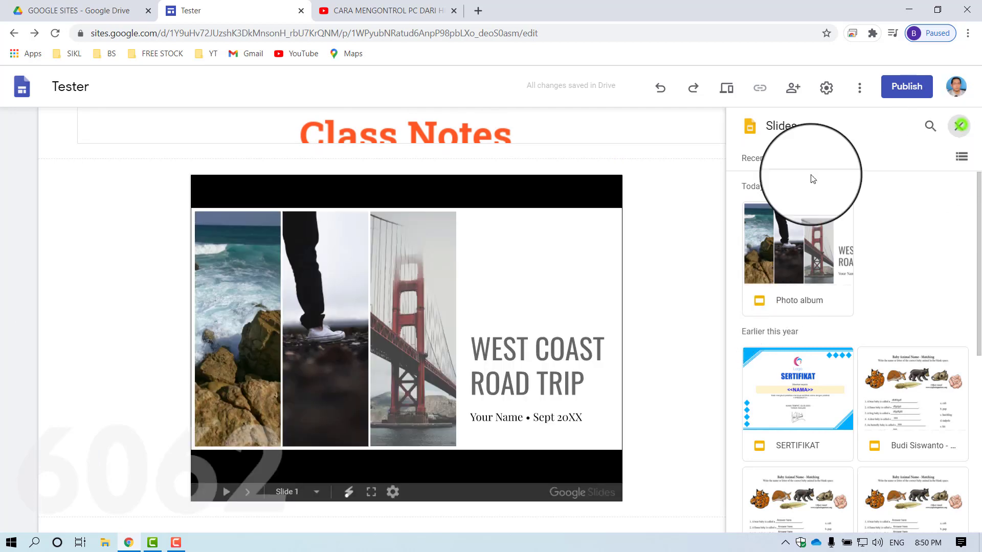
click(731, 92)
scroll(524, 246, down, 3)
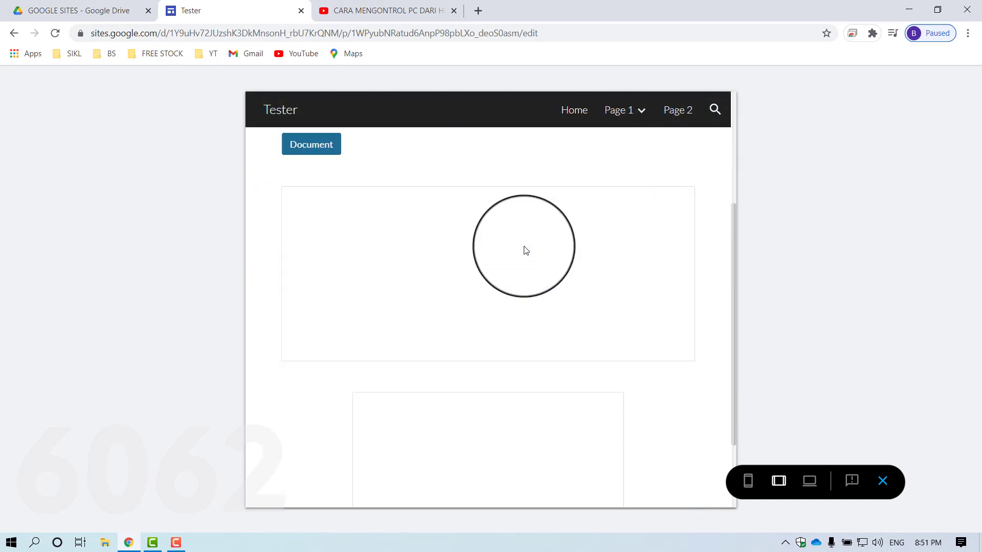
scroll(524, 246, down, 2)
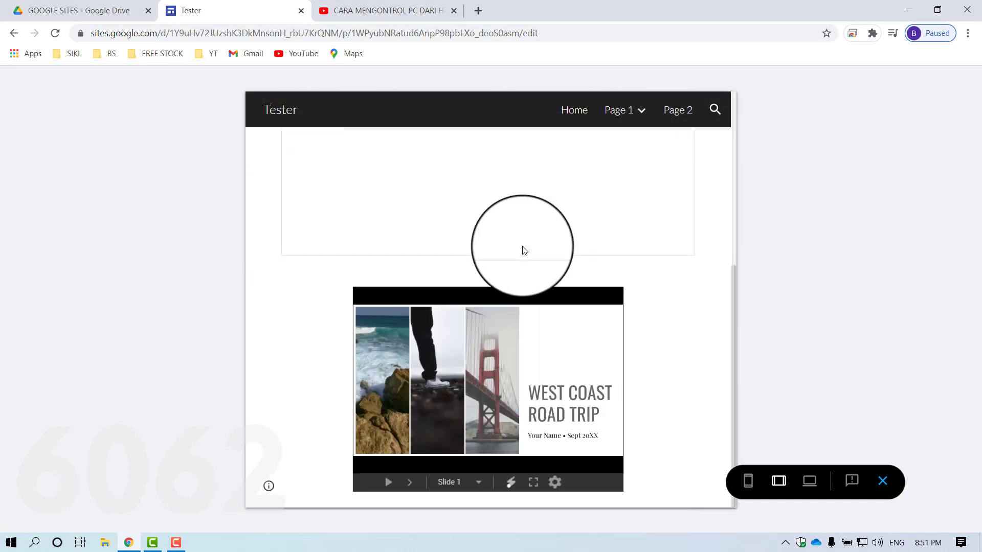
click(409, 483)
click(409, 483)
click(409, 483)
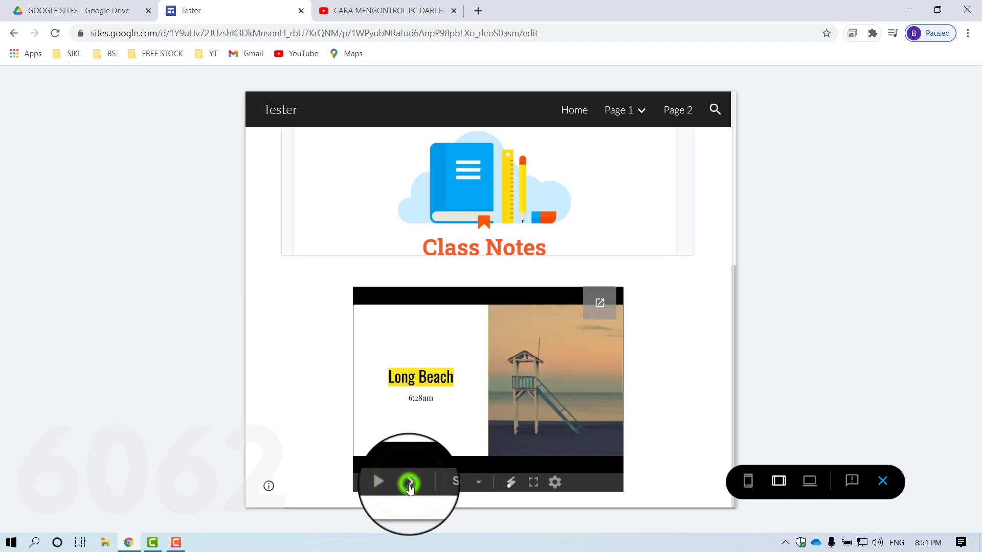
click(411, 483)
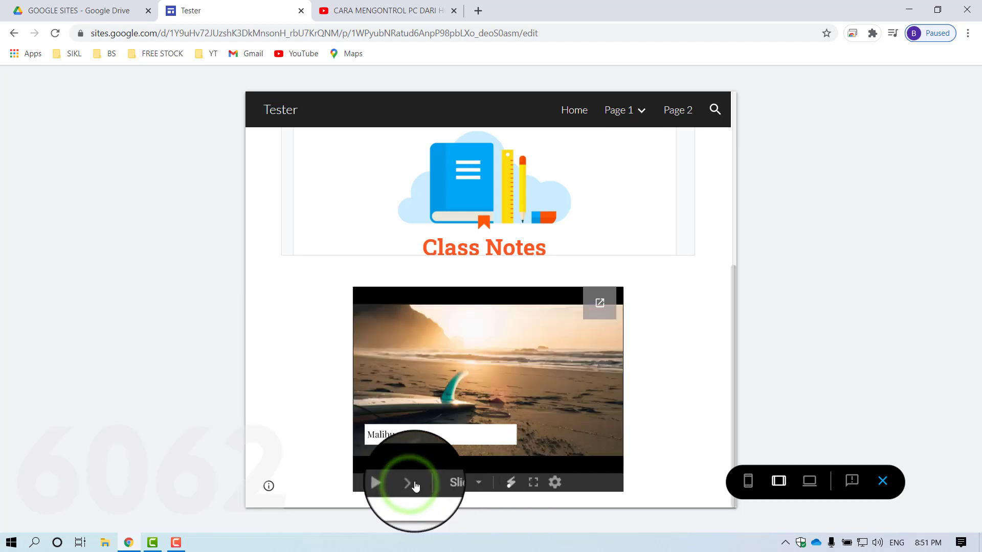
click(410, 483)
click(410, 483)
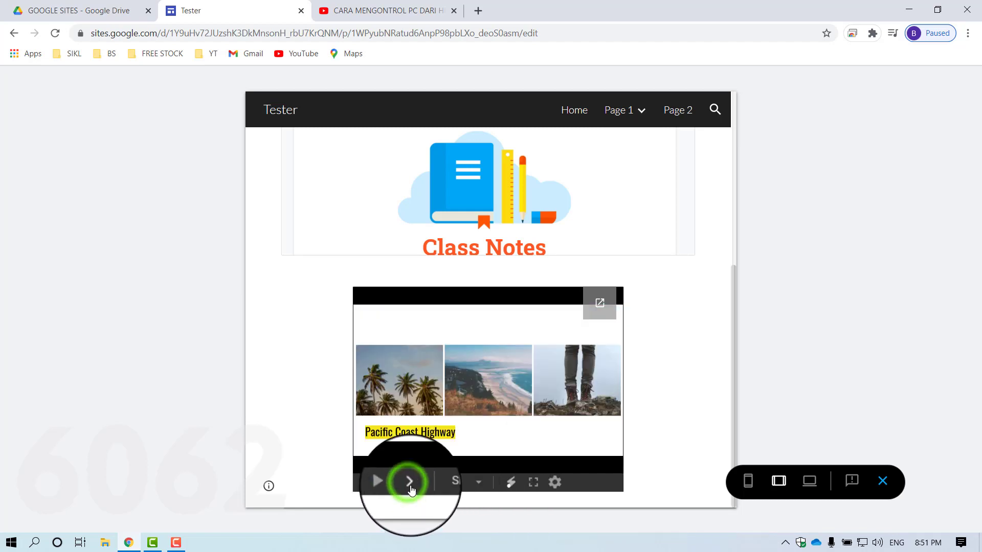
click(410, 483)
click(366, 483)
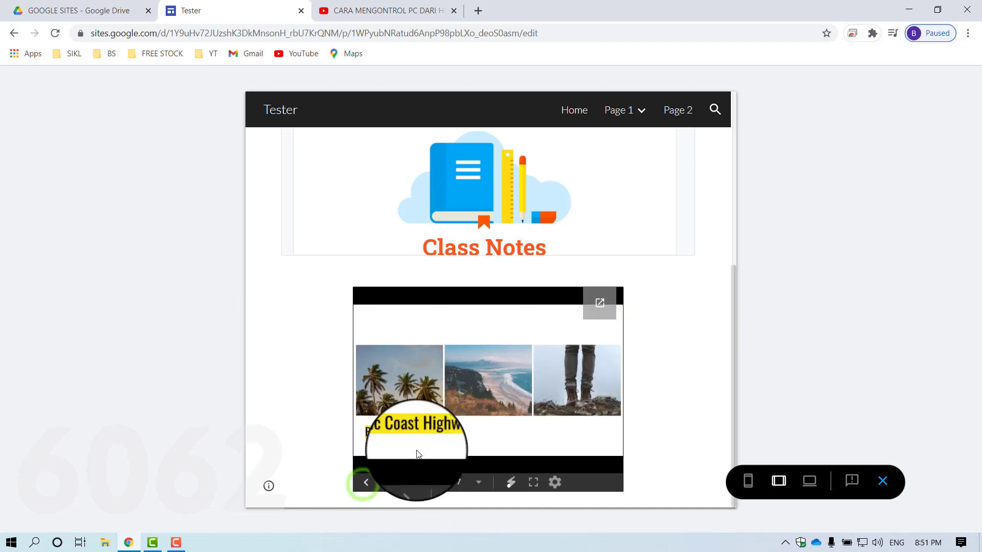
click(883, 482)
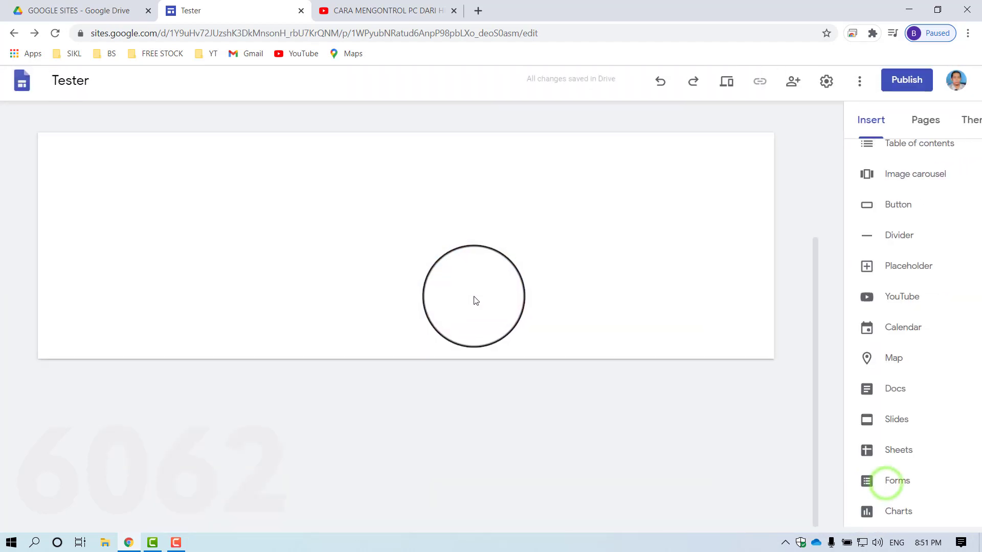
Check the site's files in the GOOGLE SITES Drive folder, then embed the Assessment form below the Photo album presentation on Subpage 2.
scroll(339, 257, down, 9)
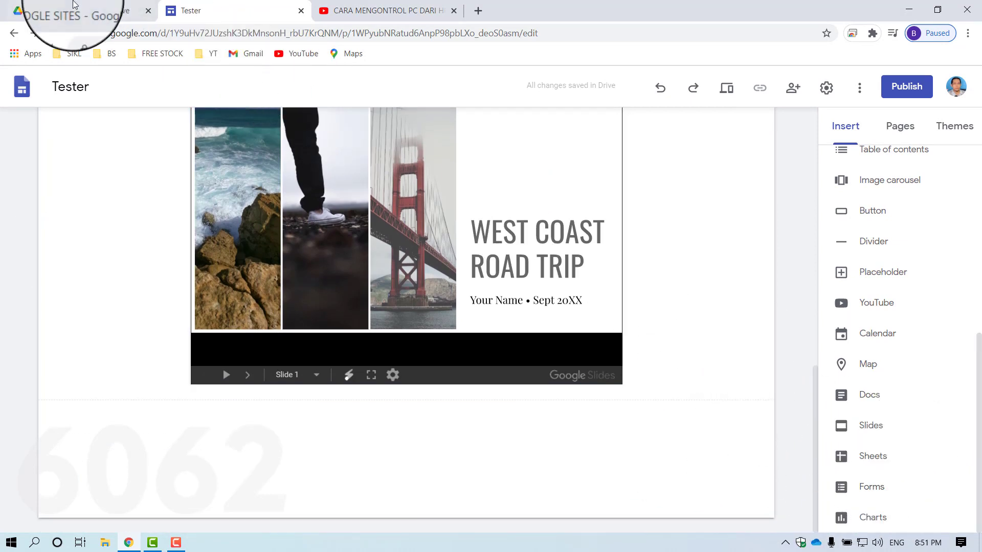
click(74, 9)
click(643, 396)
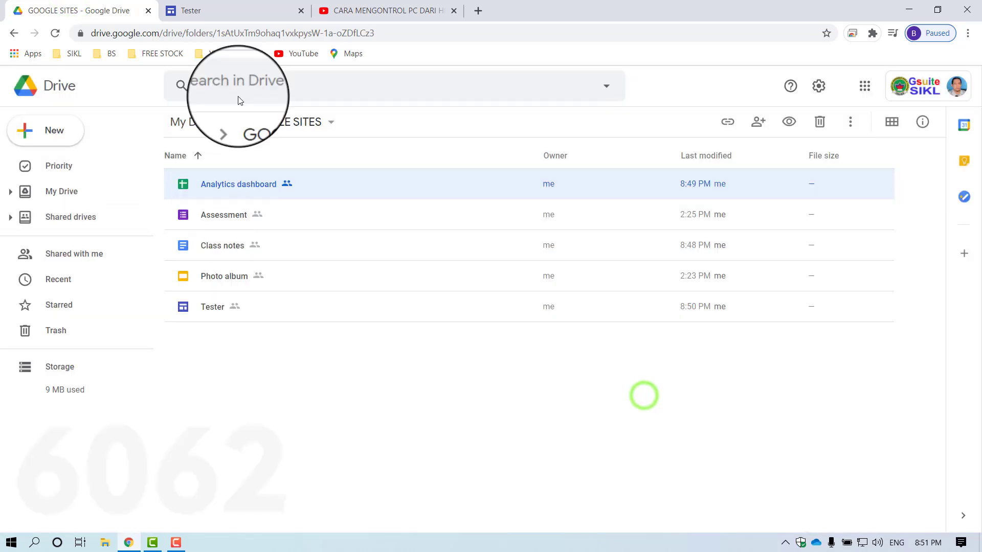
click(246, 11)
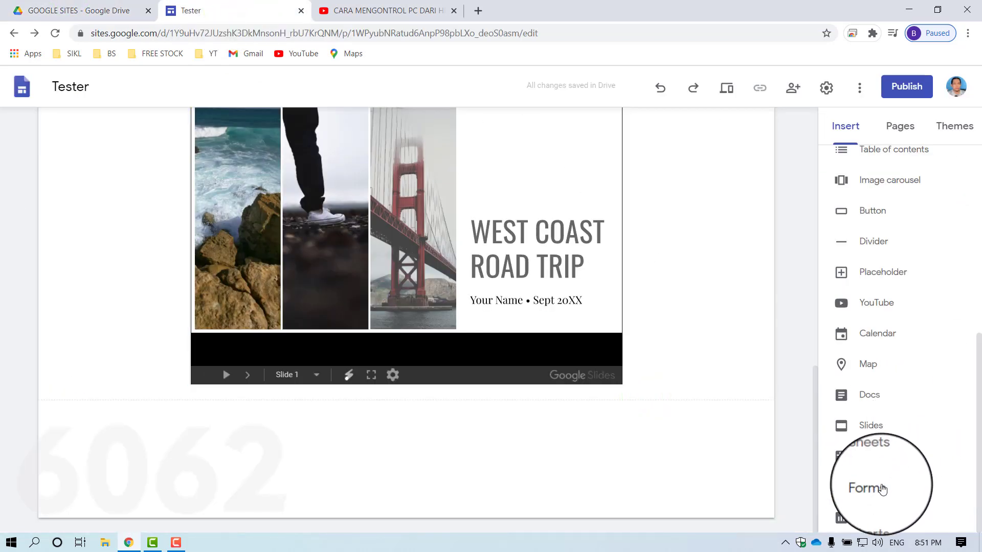
click(879, 494)
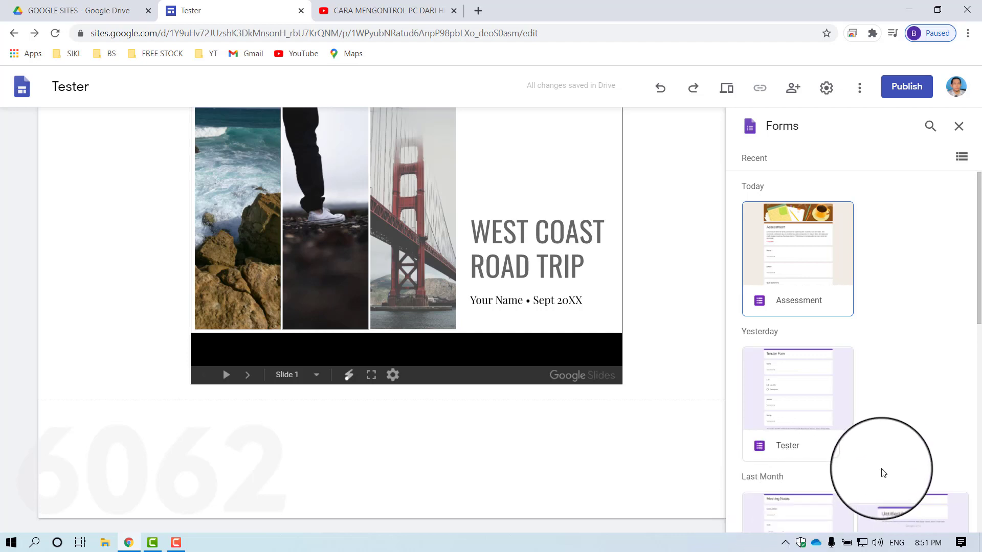
click(813, 251)
click(811, 249)
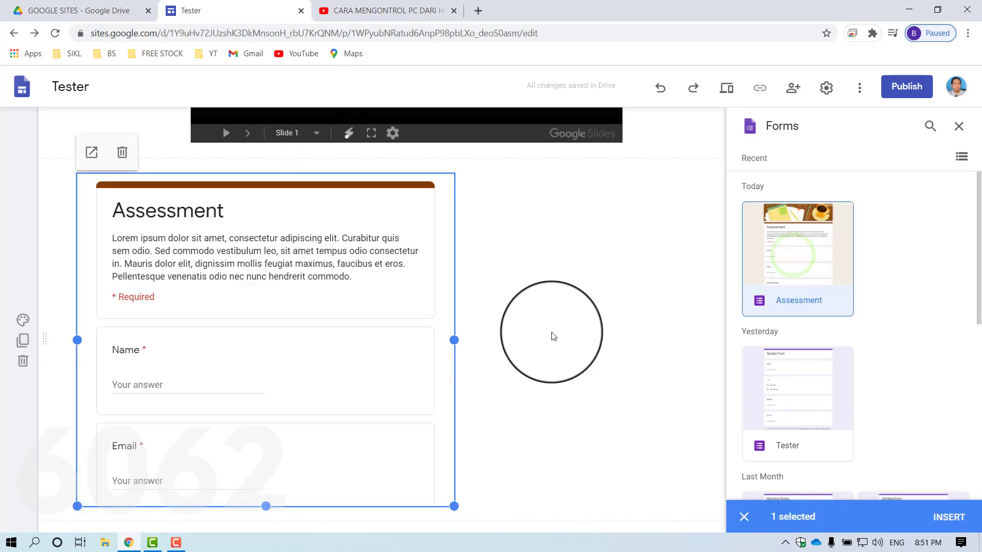
Widen the embedded Assessment form to about nine tenths of the content width.
drag(454, 340, 695, 344)
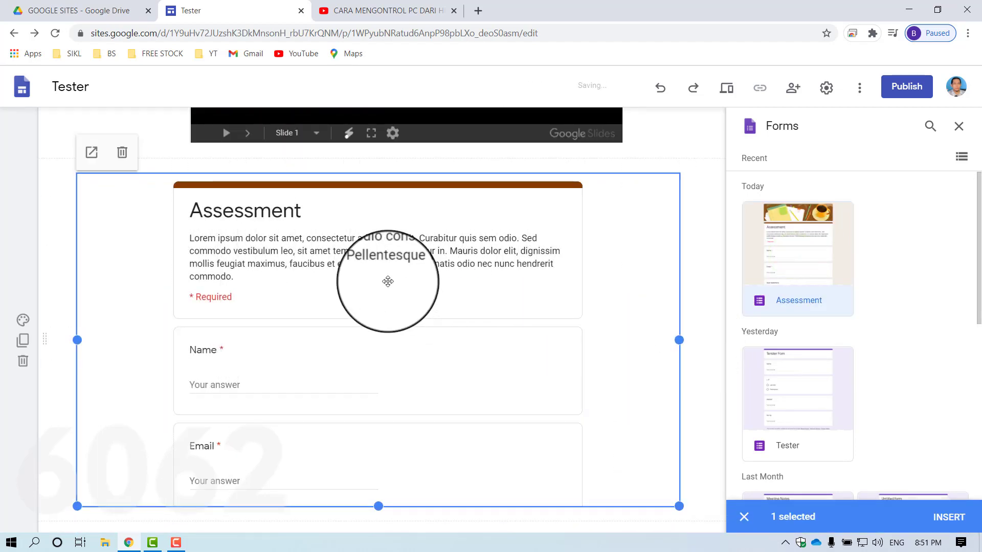
drag(388, 281, 366, 286)
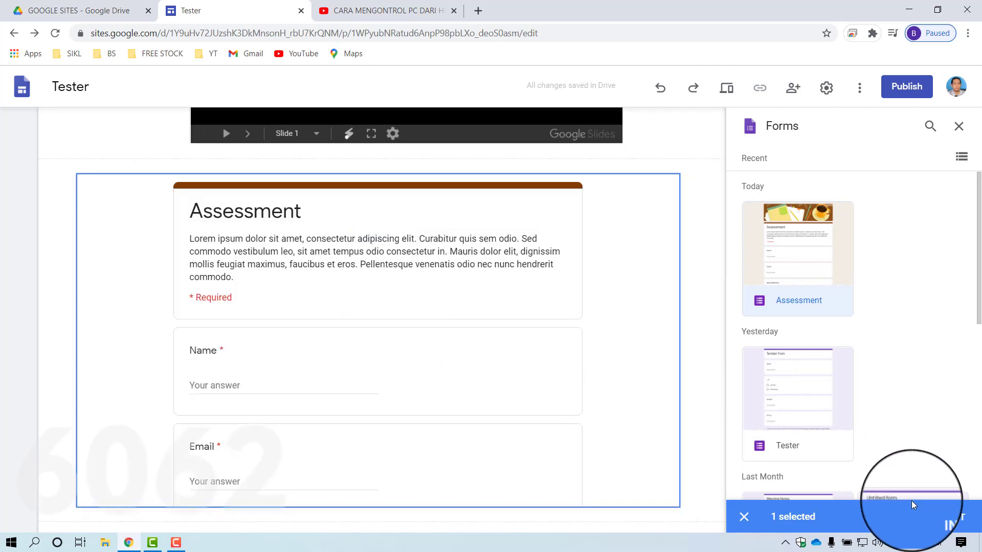
click(704, 413)
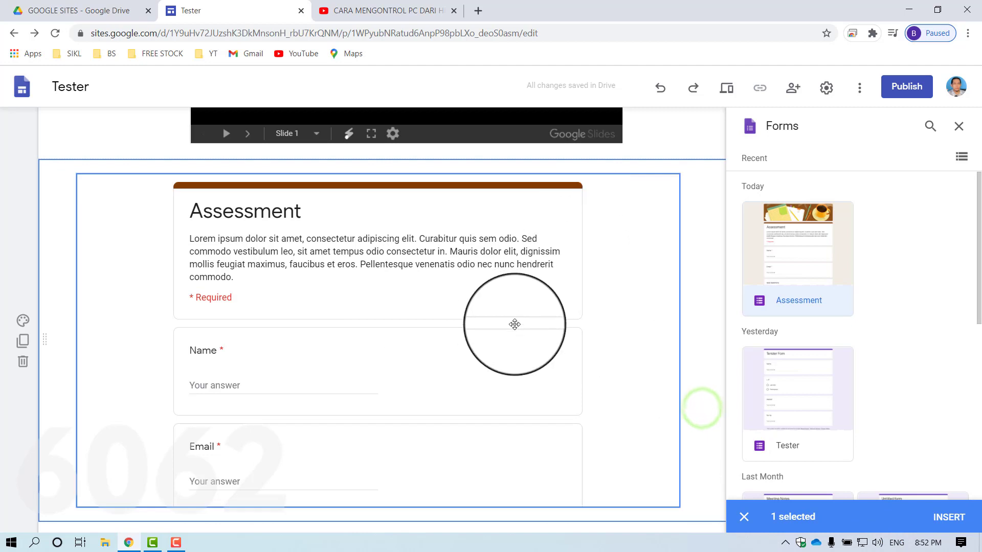
scroll(515, 324, down, 2)
scroll(460, 323, up, 4)
scroll(450, 327, down, 1)
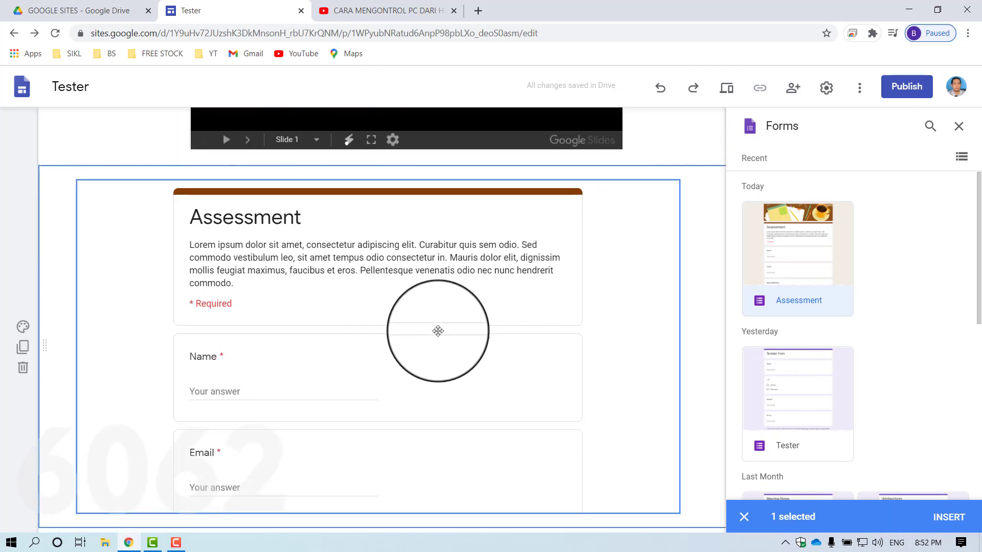
Preview Subpage 2 at phone size and read through the embedded Assessment form.
click(726, 88)
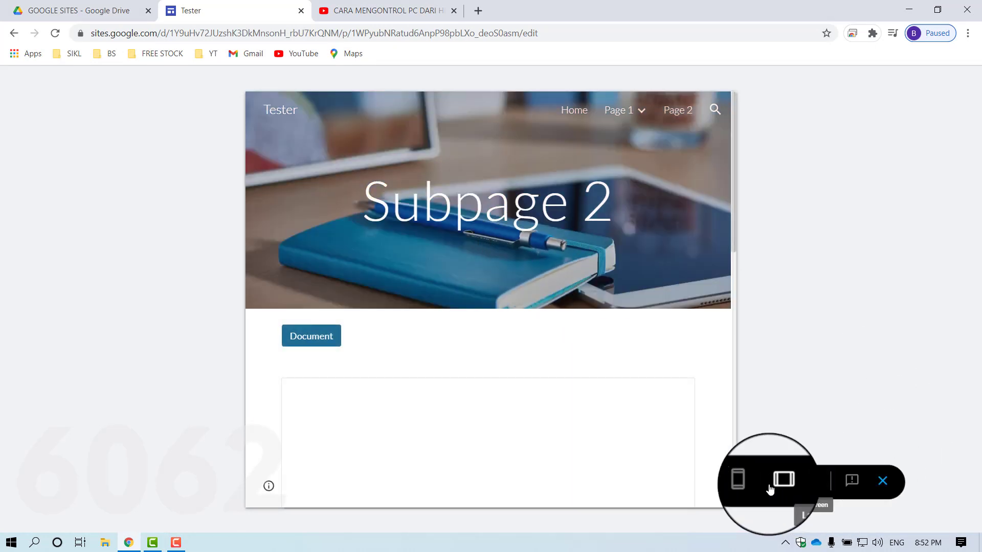
click(748, 481)
scroll(528, 296, down, 10)
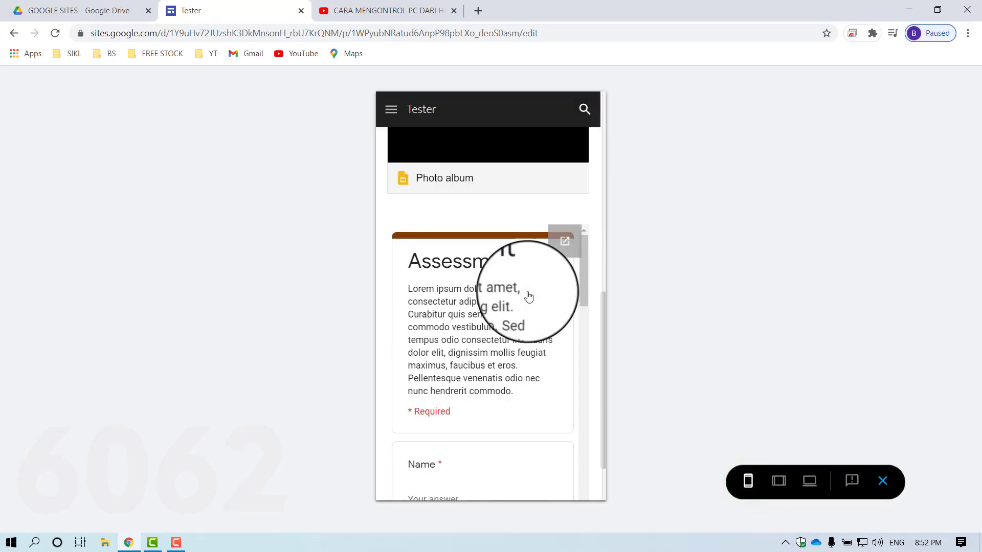
drag(583, 210, 592, 464)
drag(585, 410, 569, 235)
Open the Photo album presentation in the phone preview, browse its slides and close it.
scroll(558, 253, up, 2)
scroll(558, 252, up, 2)
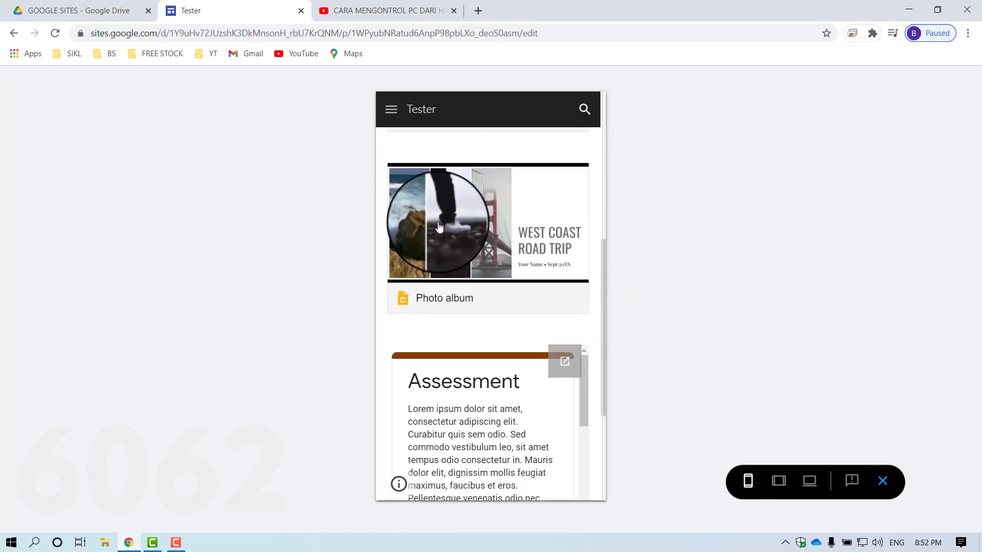
scroll(544, 258, up, 2)
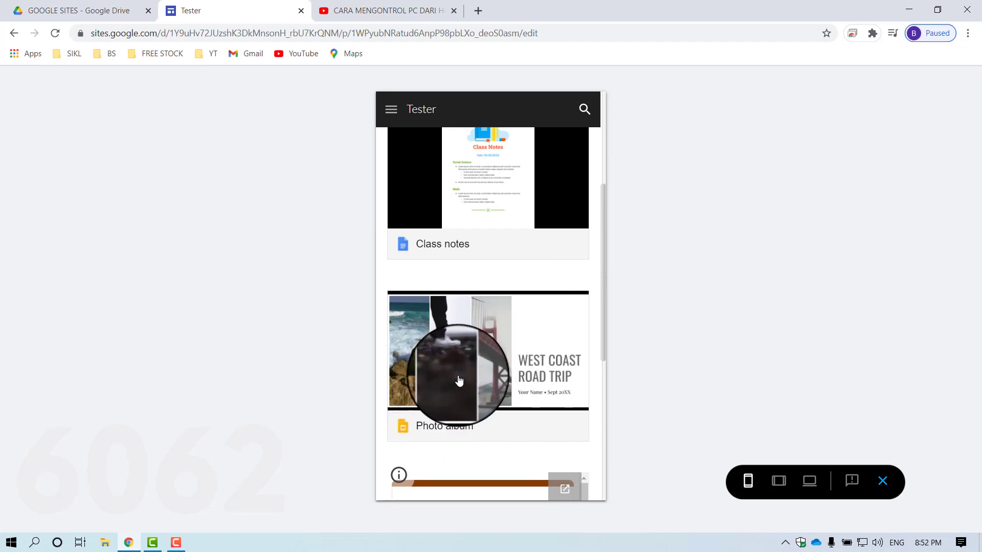
click(480, 374)
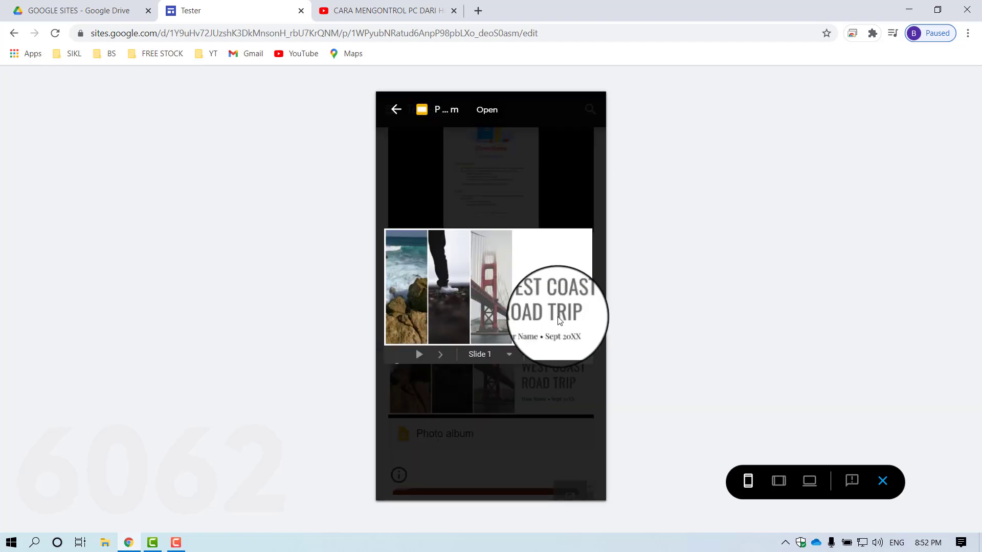
click(440, 353)
click(439, 354)
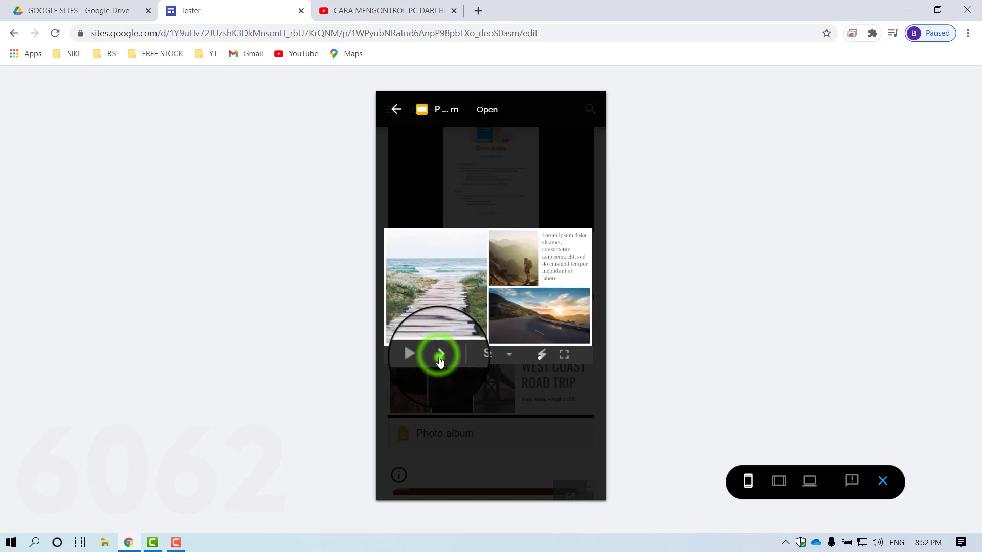
click(440, 354)
click(486, 413)
Open the Class notes document in the phone preview, read through it and return to the site editor.
scroll(489, 298, up, 3)
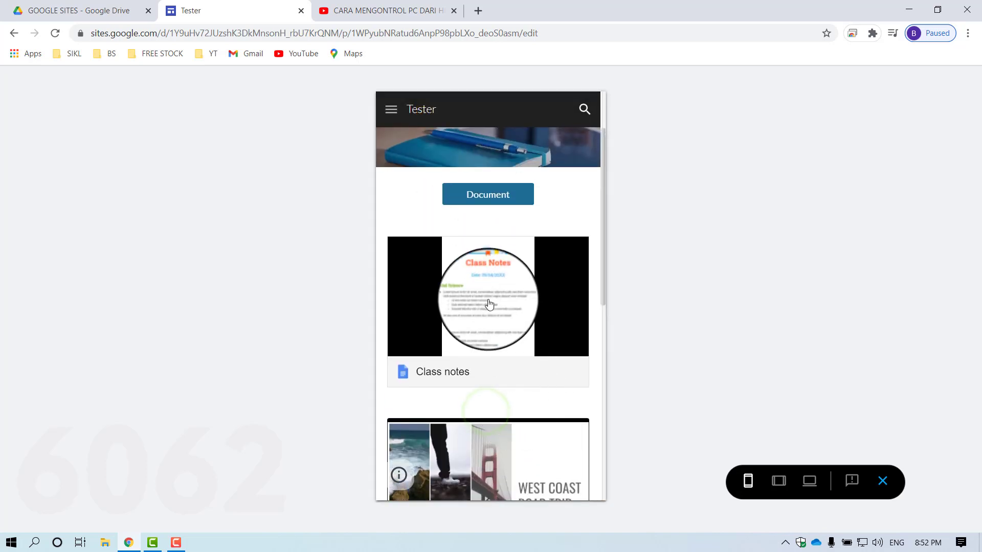
click(489, 299)
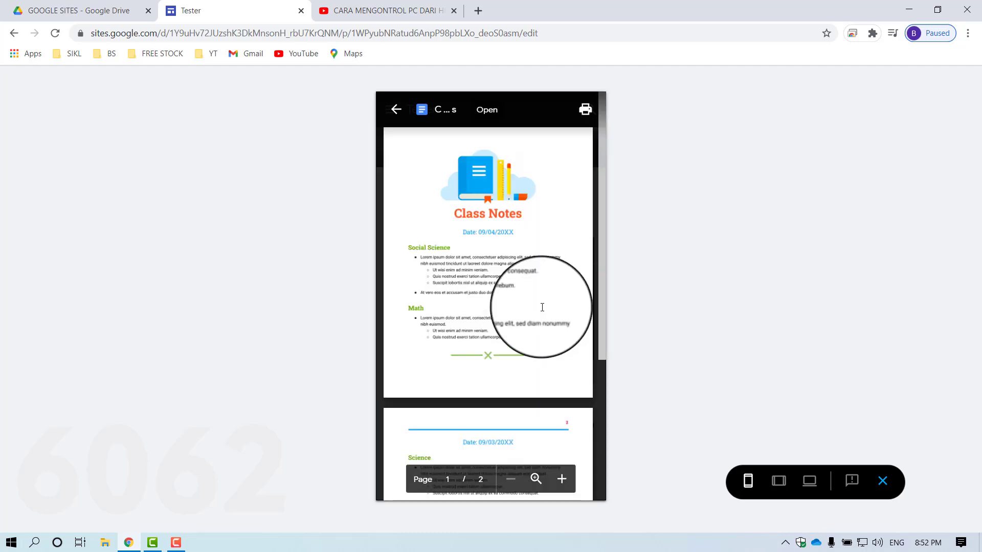
scroll(594, 275, down, 5)
click(395, 110)
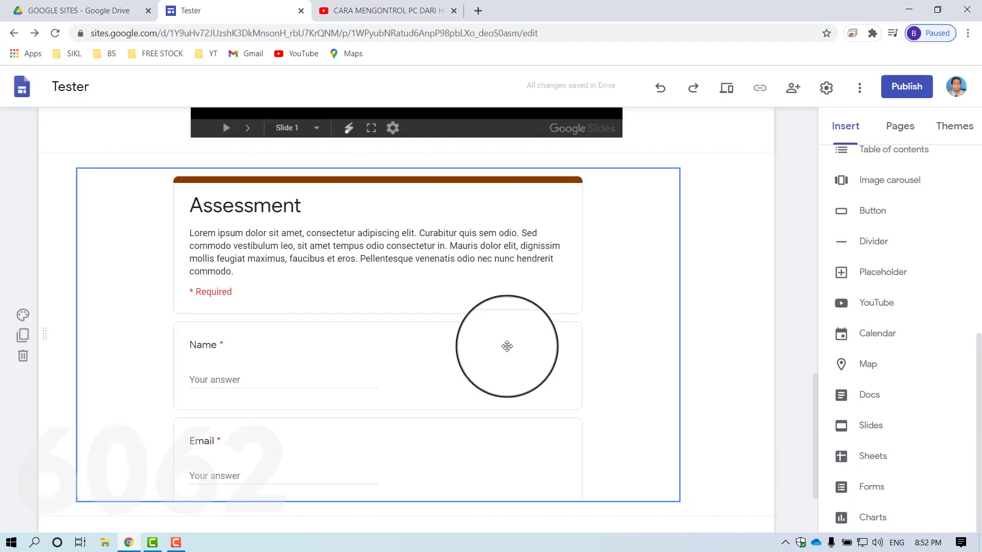
Embed the Analytics dashboard spreadsheet below the Assessment form on Subpage 2 and close the file picker.
scroll(503, 344, up, 5)
scroll(501, 342, up, 12)
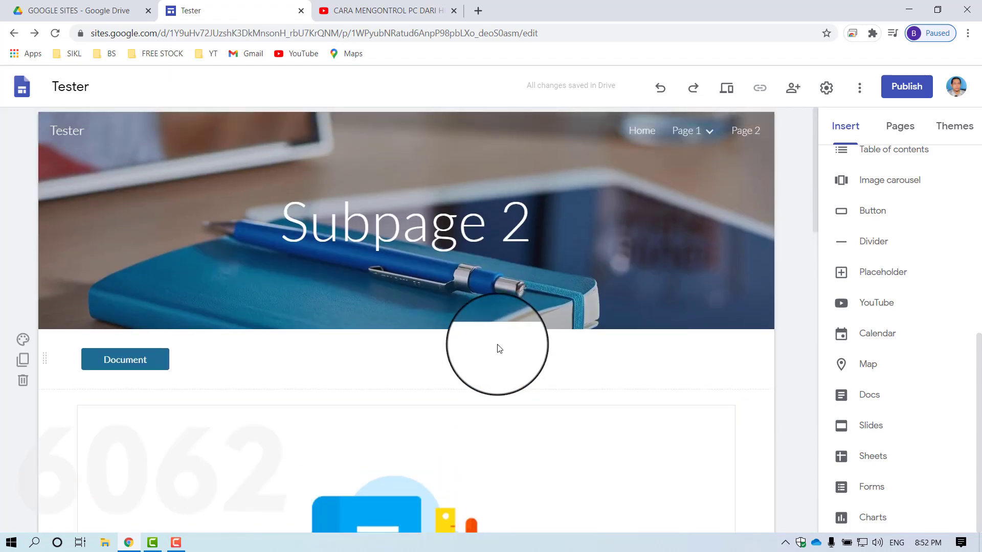
scroll(499, 345, down, 15)
scroll(498, 353, down, 3)
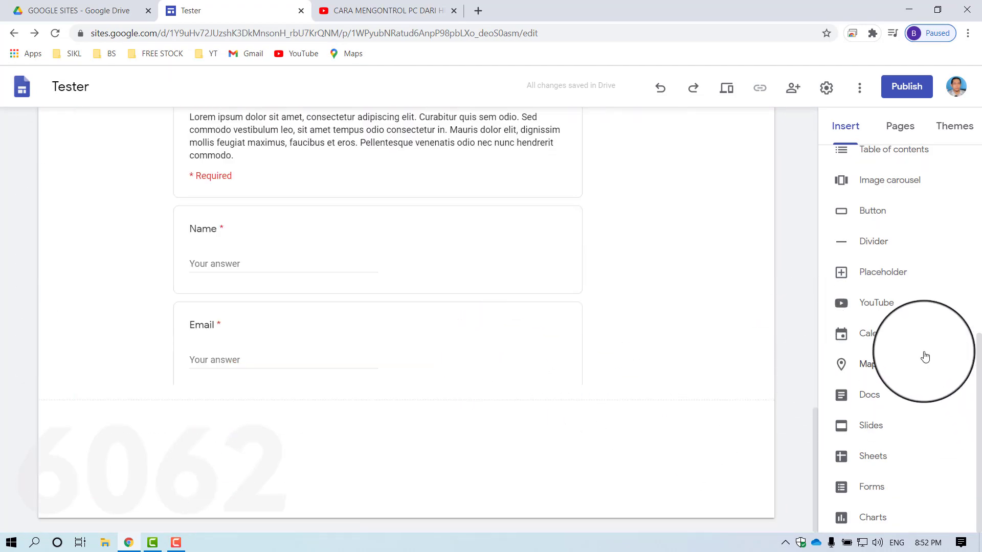
click(889, 451)
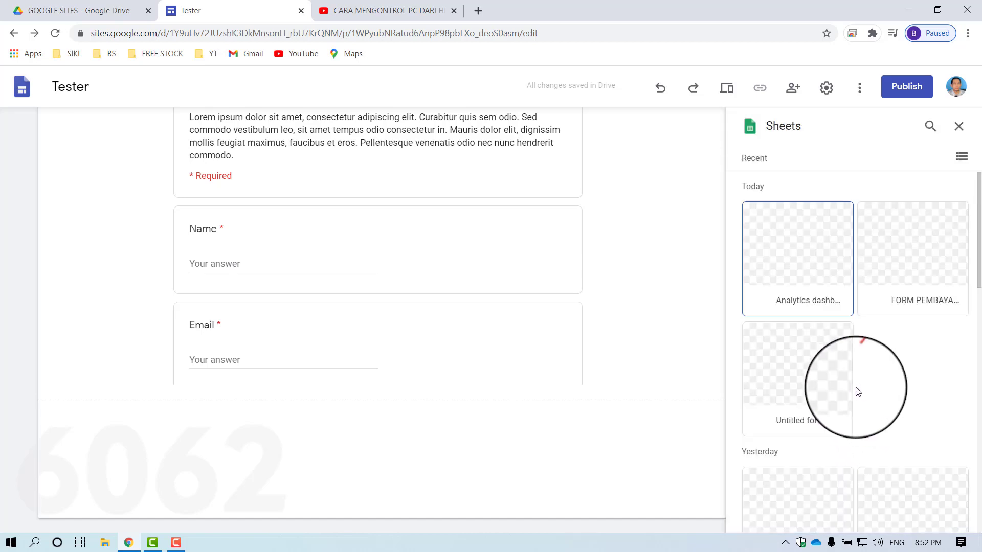
click(808, 262)
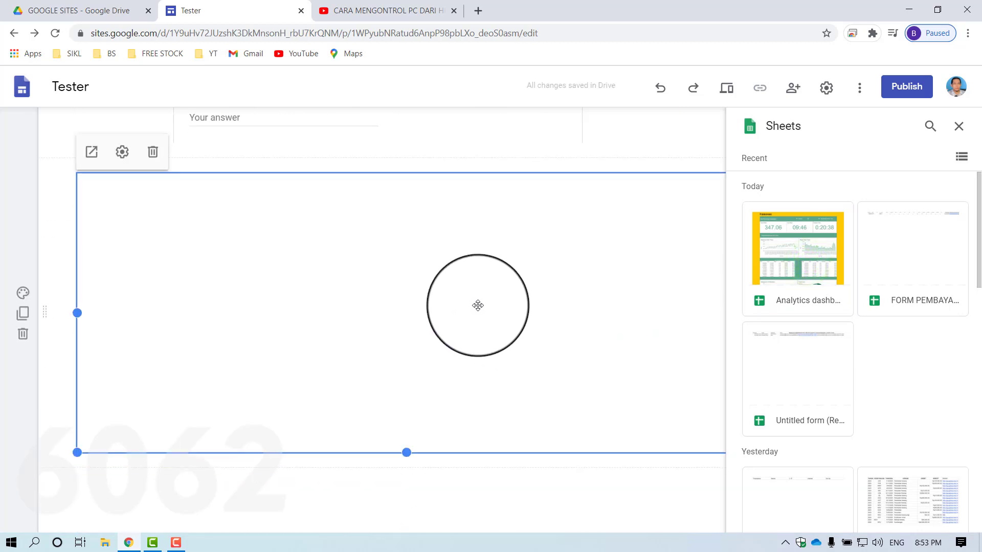
click(959, 126)
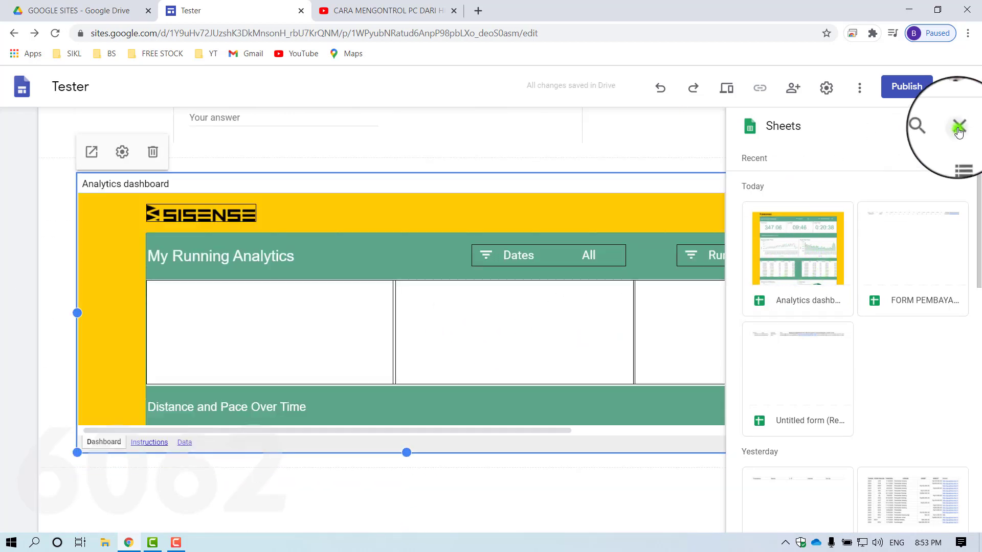
Look over the embedded Analytics dashboard and its sheet tabs below the Assessment form on Subpage 2.
scroll(580, 293, down, 2)
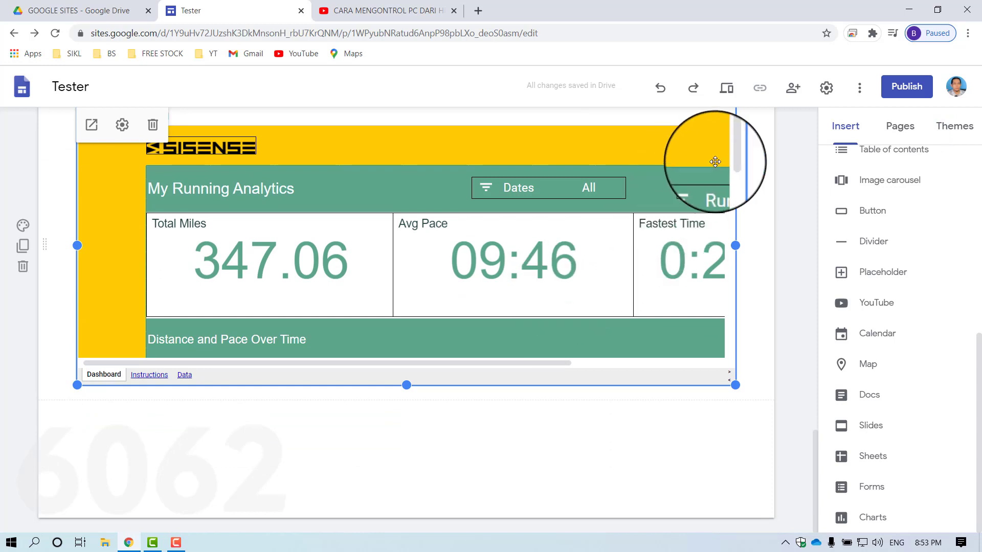
drag(732, 142, 732, 167)
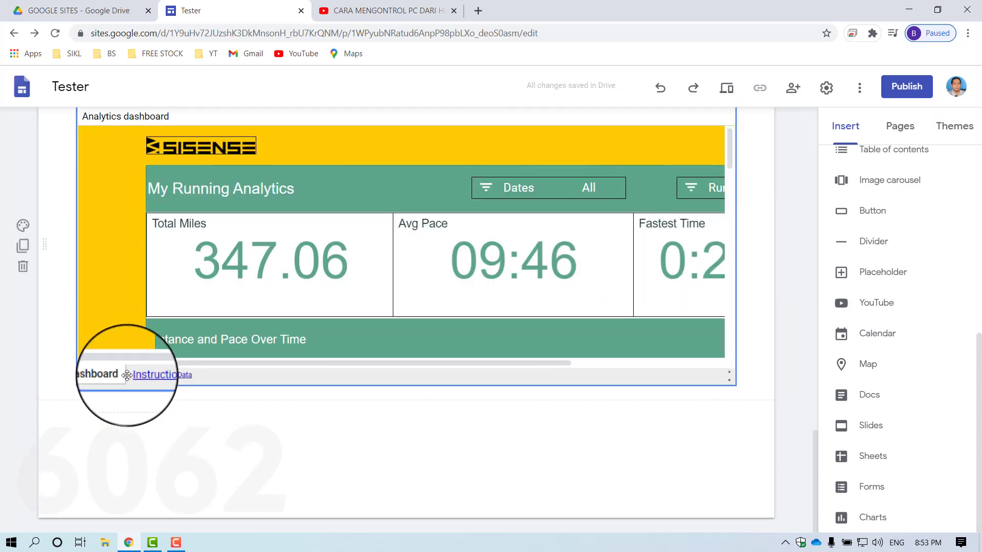
scroll(187, 362, up, 2)
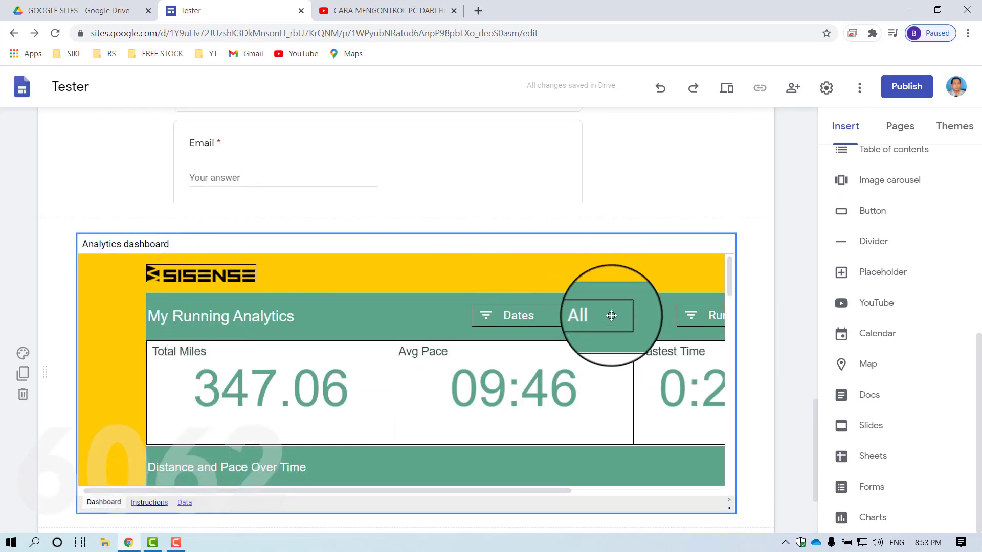
scroll(585, 297, up, 2)
Preview Subpage 2 at phone size, open the Analytics dashboard spreadsheet, look through it and return to the site editor.
click(727, 79)
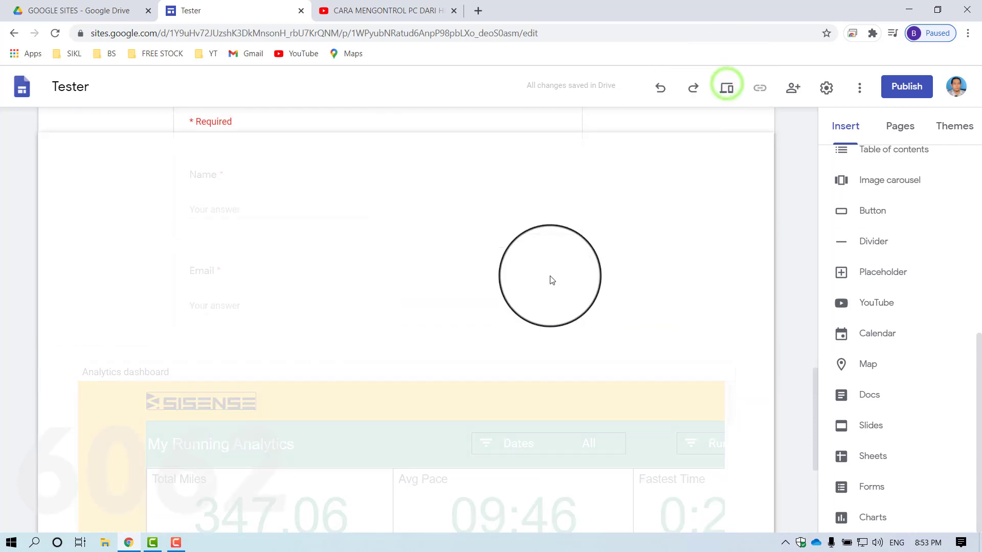
scroll(550, 297, down, 10)
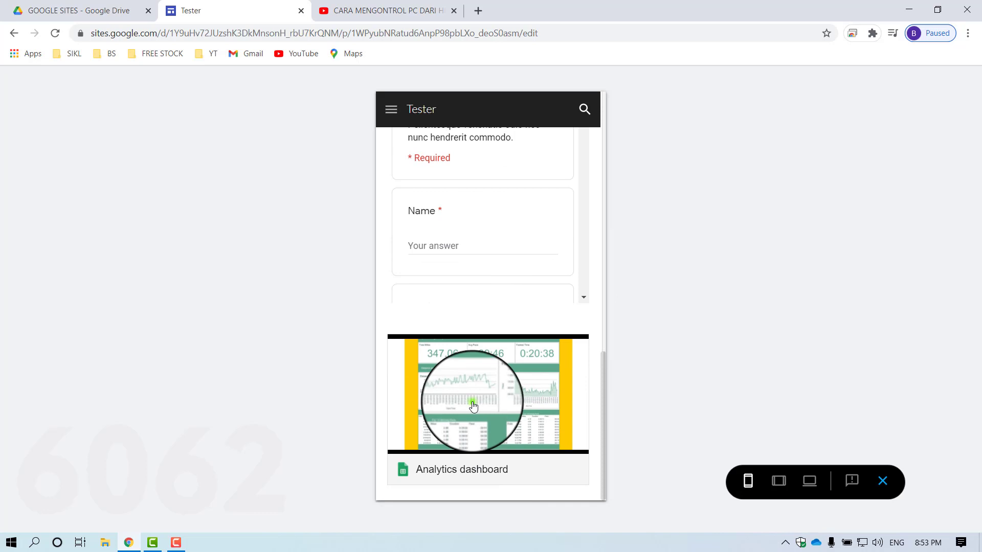
click(514, 388)
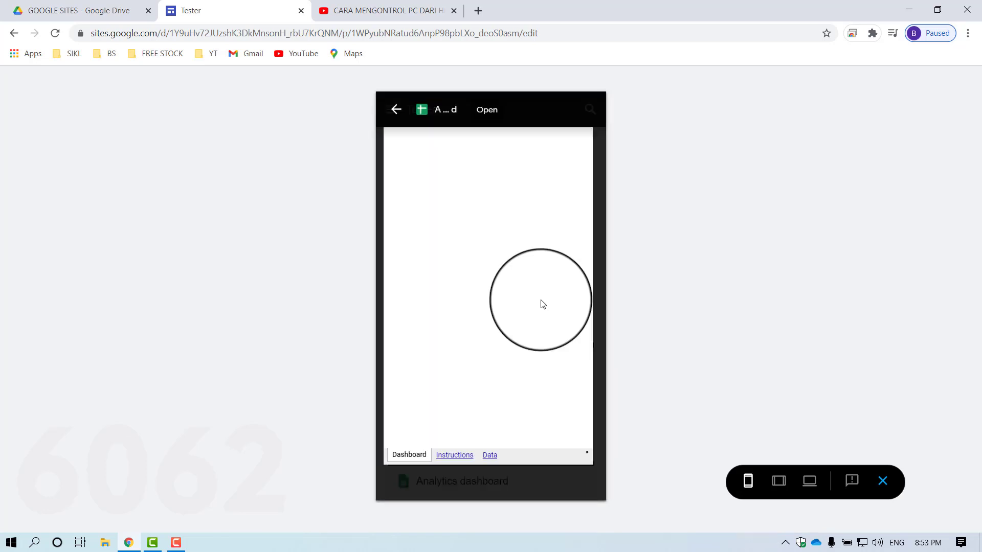
scroll(542, 303, down, 4)
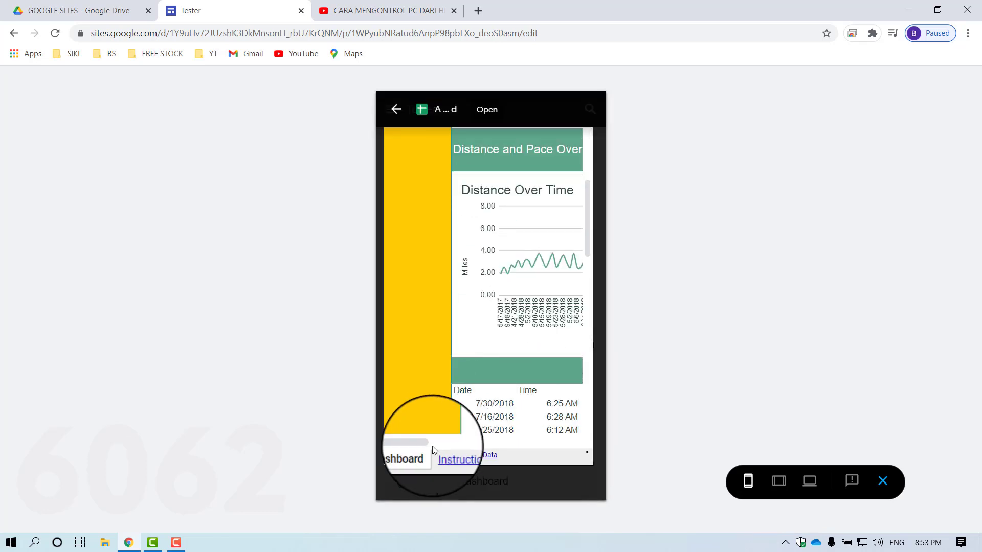
mouse_move(433, 450)
mouse_down()
mouse_move(418, 443)
mouse_move(625, 443)
mouse_move(428, 437)
mouse_up()
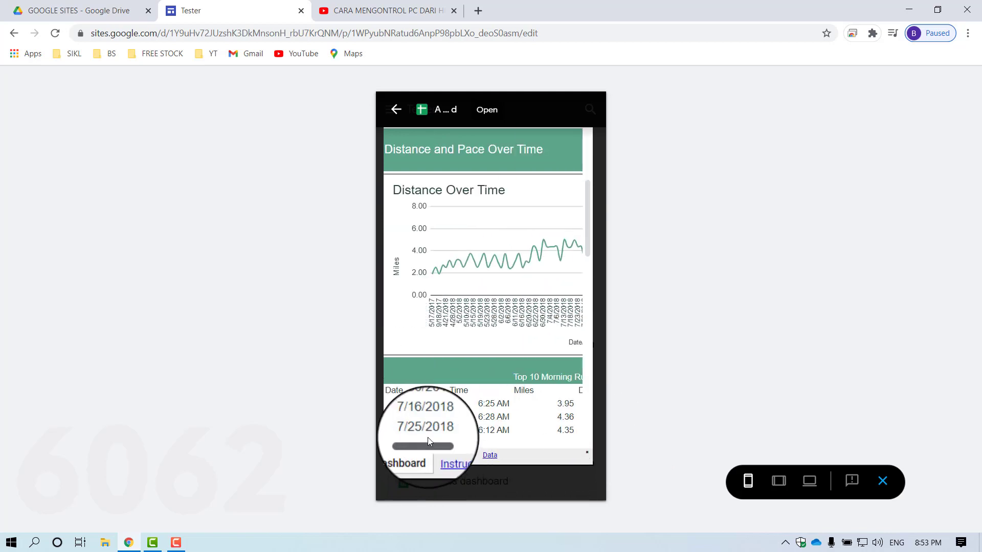
key(Escape)
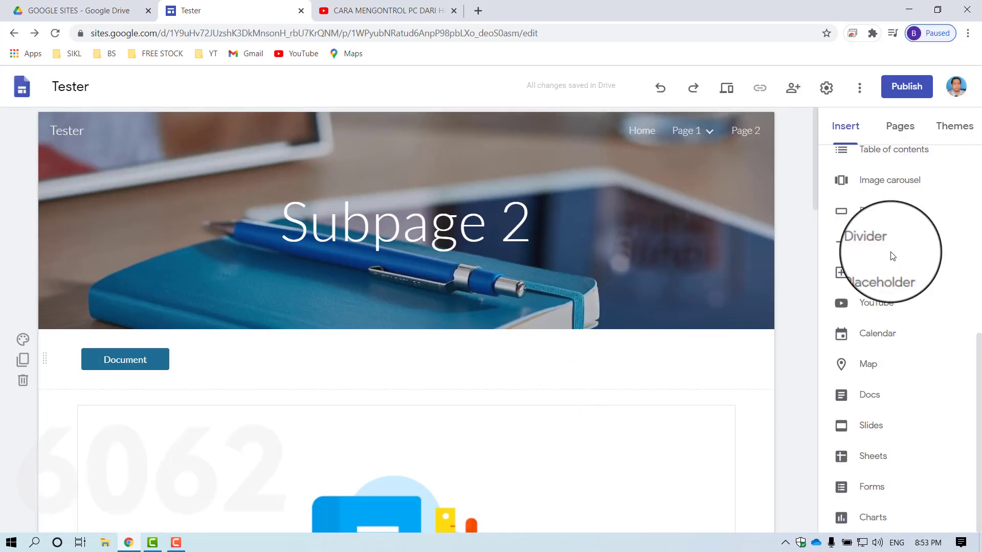
scroll(892, 256, up, 7)
scroll(898, 329, down, 7)
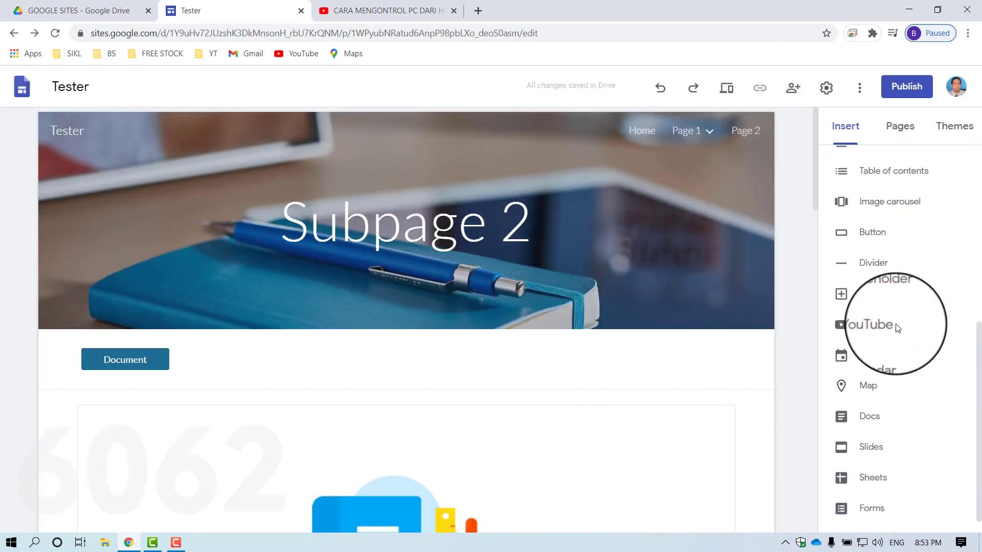
scroll(897, 330, down, 1)
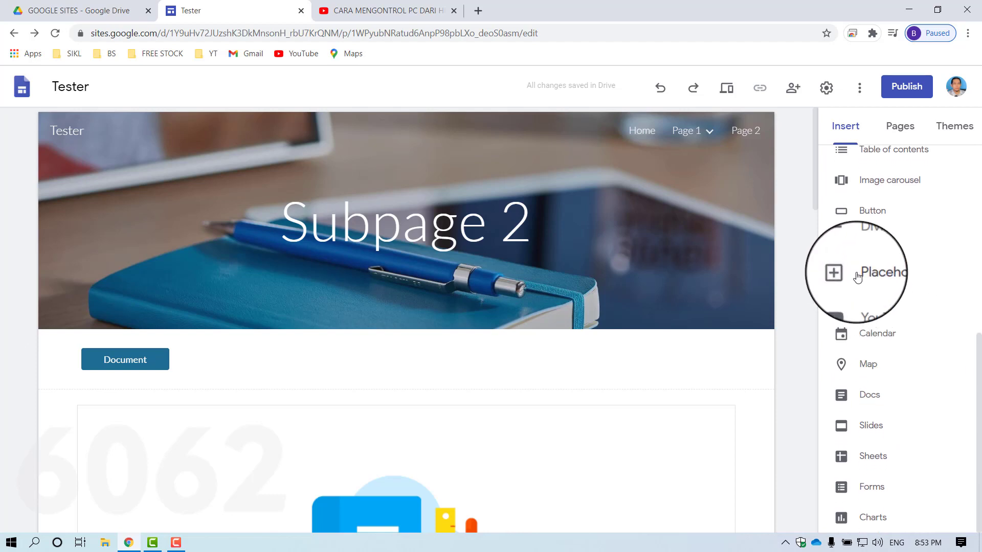
scroll(858, 277, up, 6)
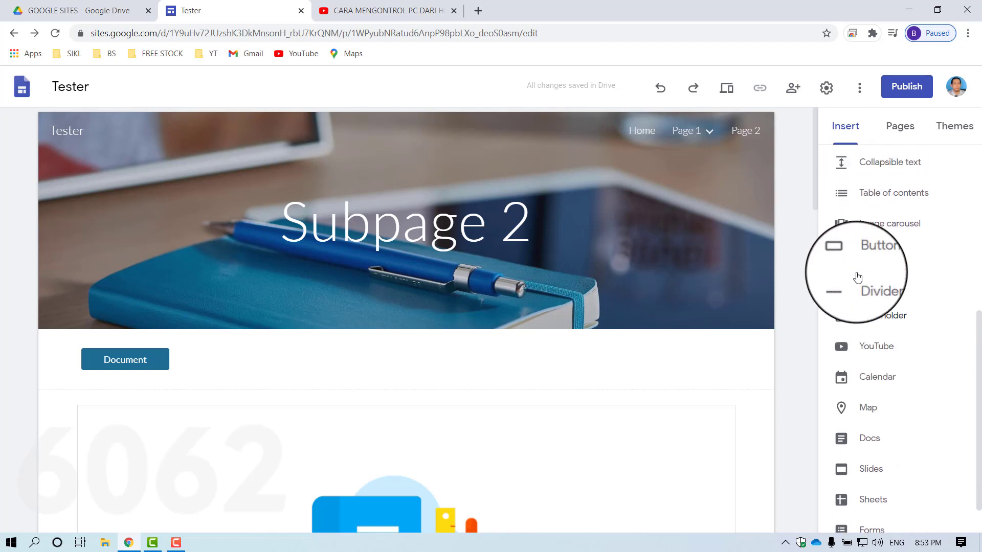
Try the Aristotle, Diplomat, Vision and Level themes on the site, checking how each looks on Subpage 2.
click(954, 127)
scroll(566, 305, down, 1)
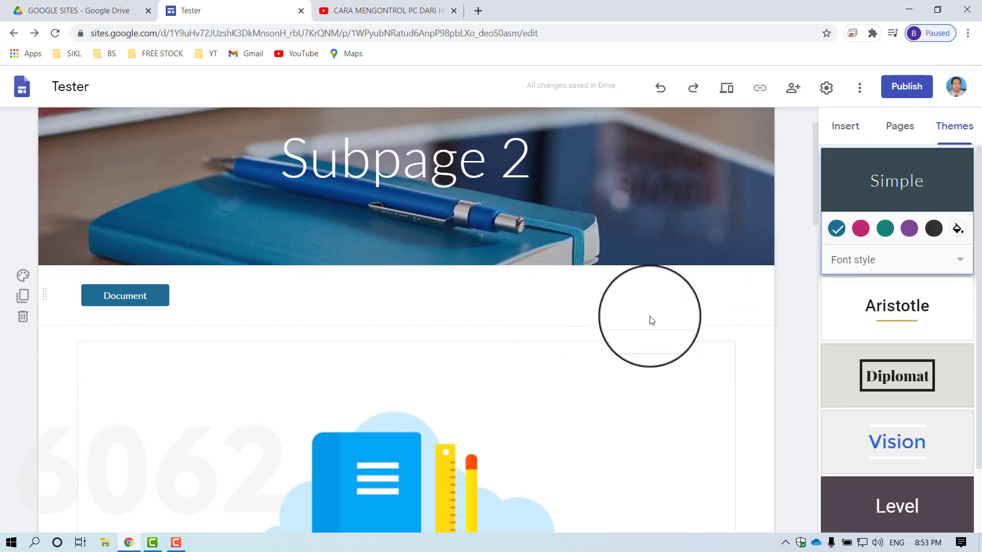
scroll(649, 321, up, 1)
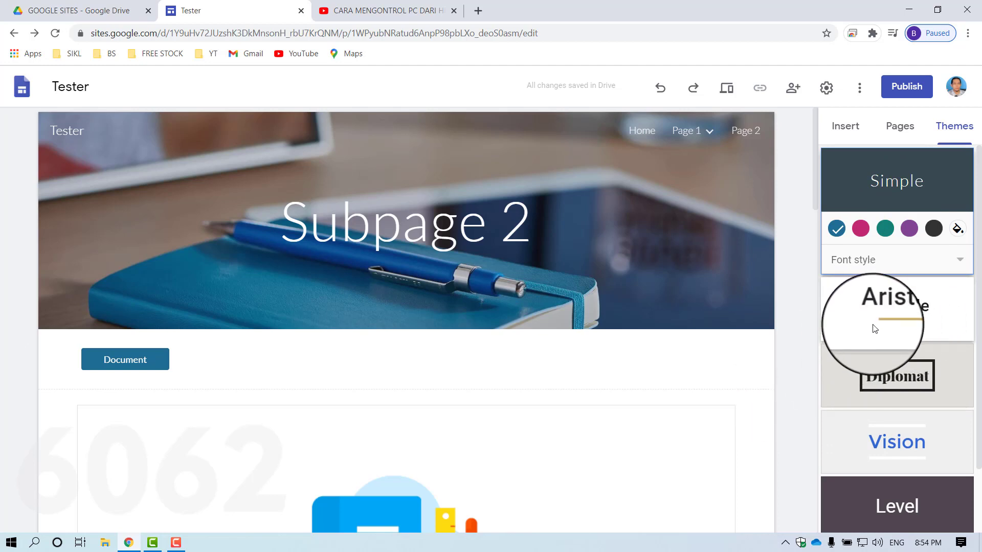
click(886, 316)
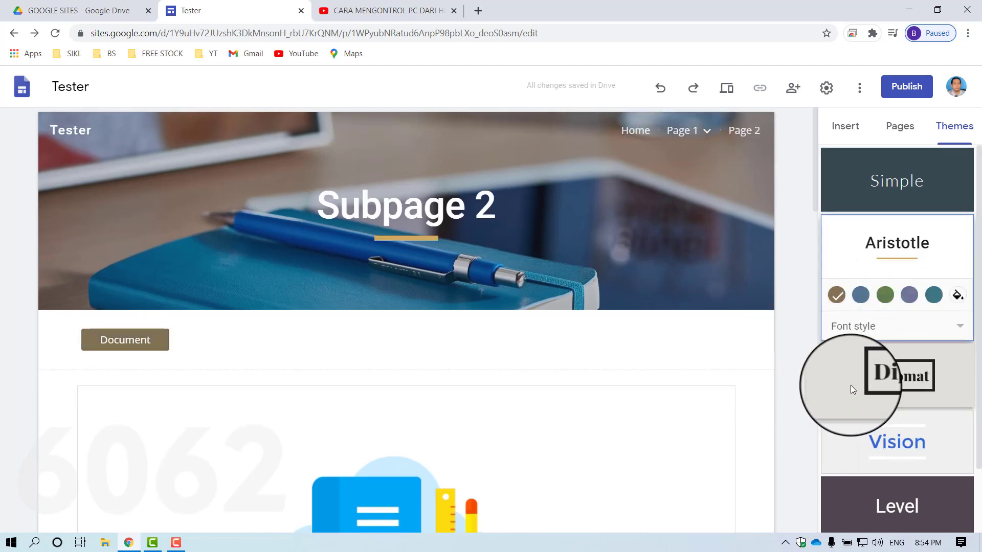
click(898, 377)
scroll(797, 342, down, 2)
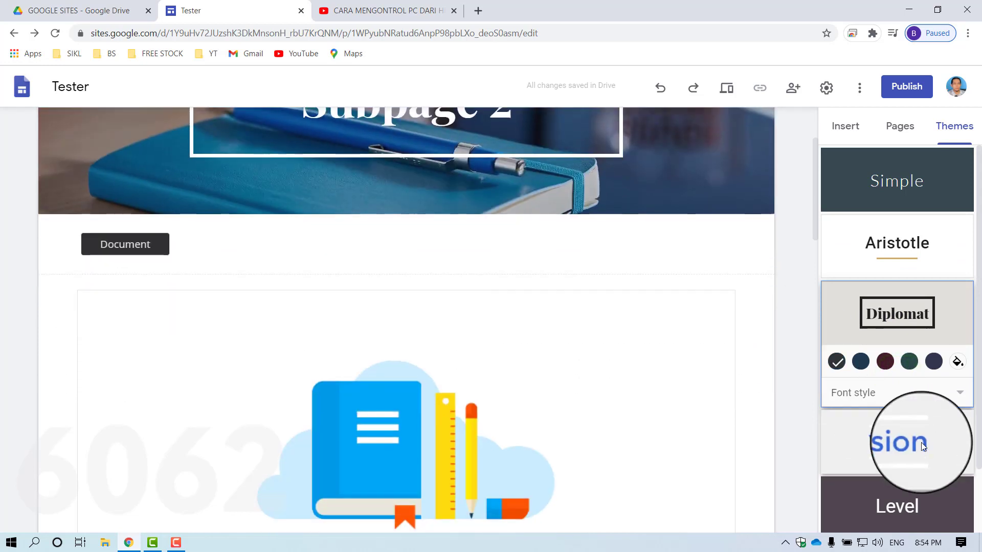
scroll(784, 351, down, 2)
click(905, 483)
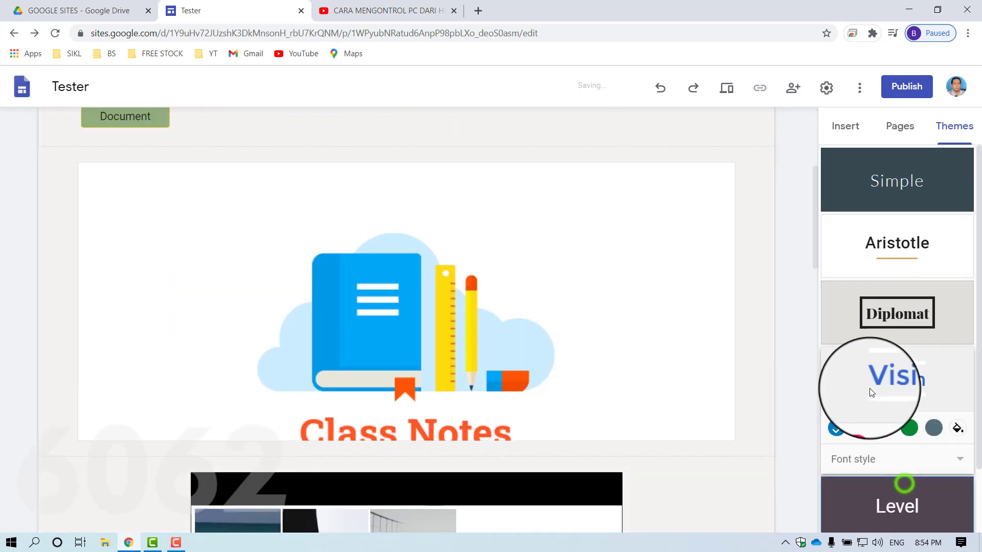
Apply the Impression theme to the site and check its look on Subpage 2.
scroll(910, 378, down, 1)
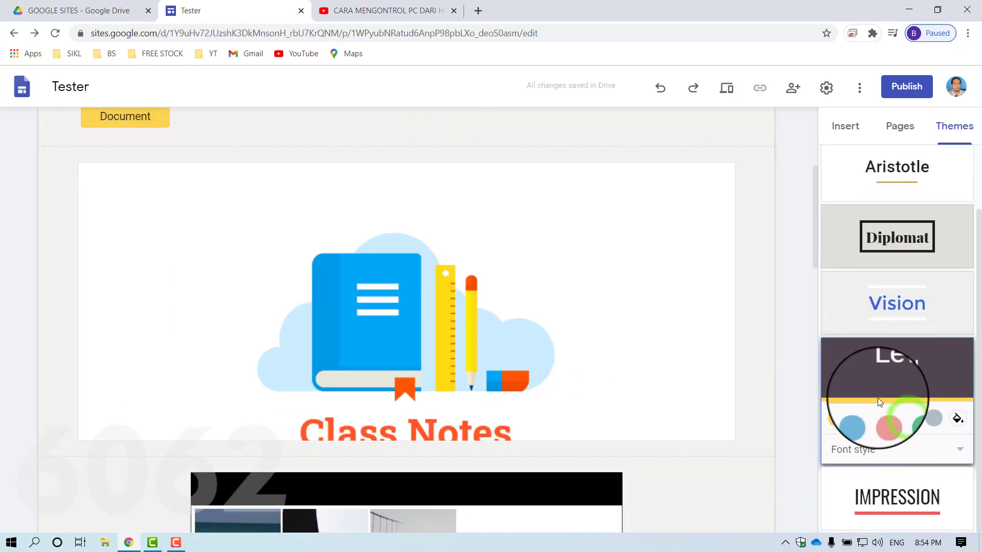
click(918, 500)
scroll(828, 434, up, 1)
scroll(643, 377, up, 5)
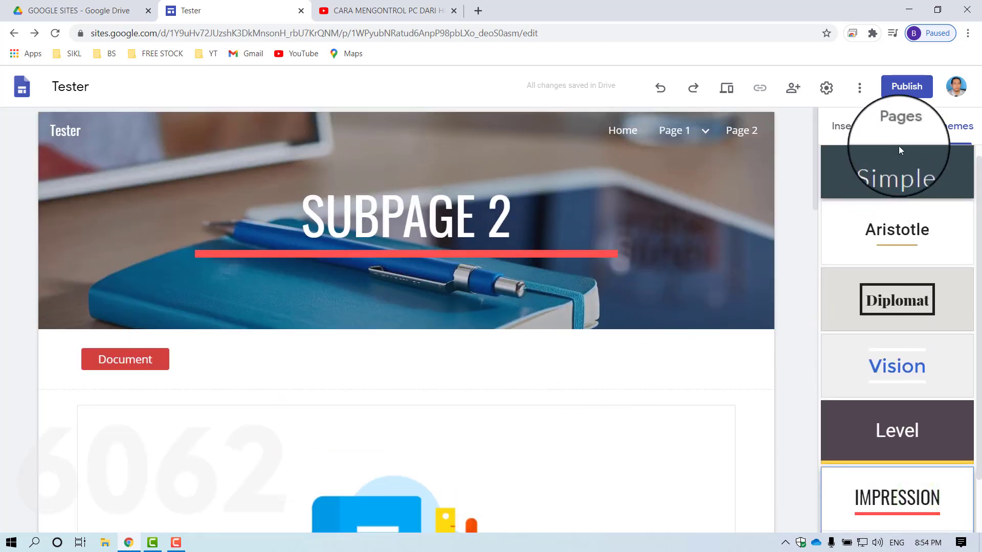
click(900, 127)
click(845, 126)
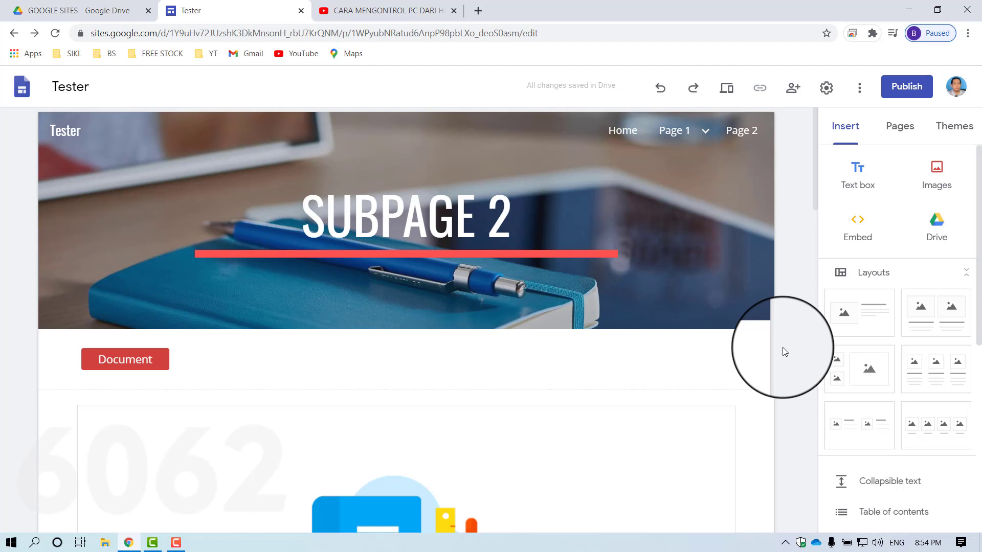
mouse_move(601, 272)
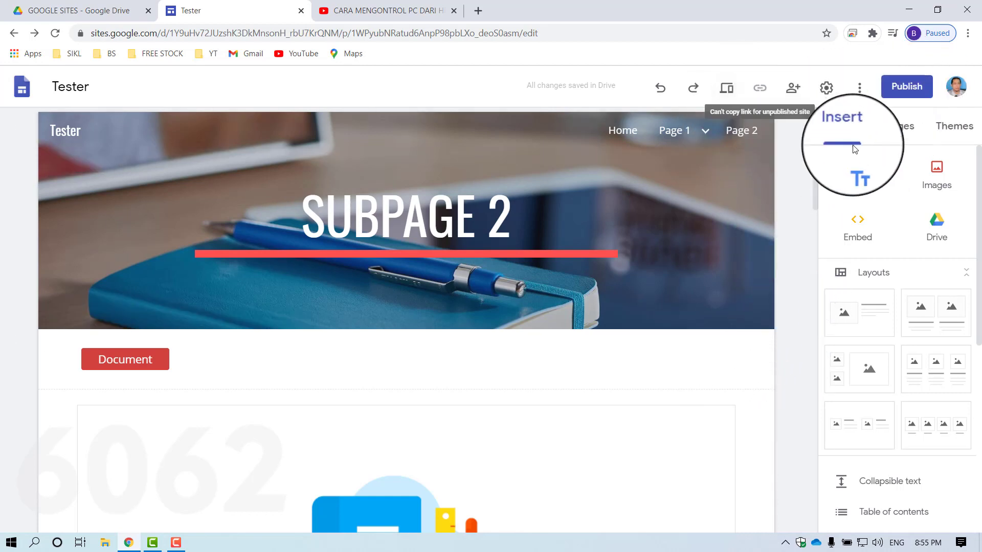
Preview Subpage 2 at tablet size and at large-screen size, reading through the embedded Class notes document.
click(732, 93)
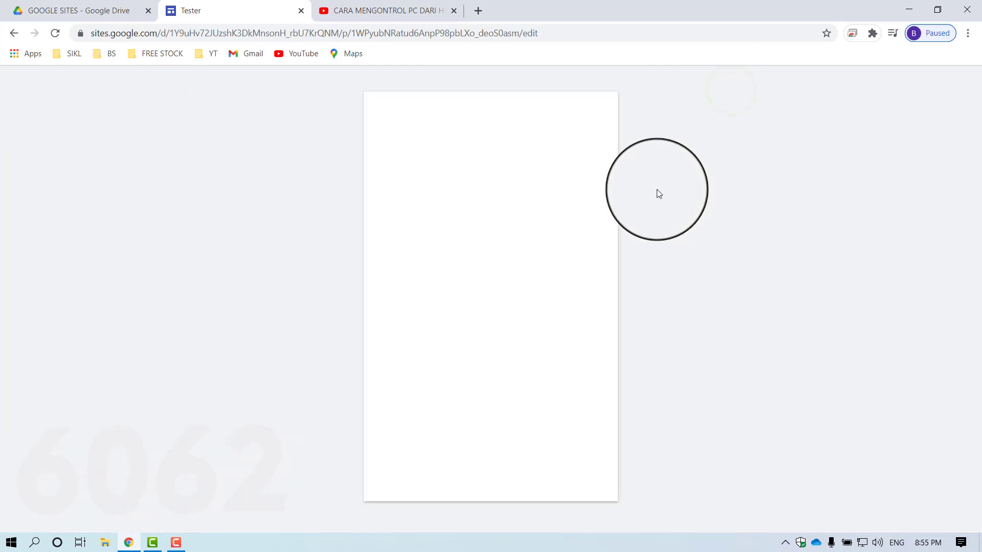
click(775, 480)
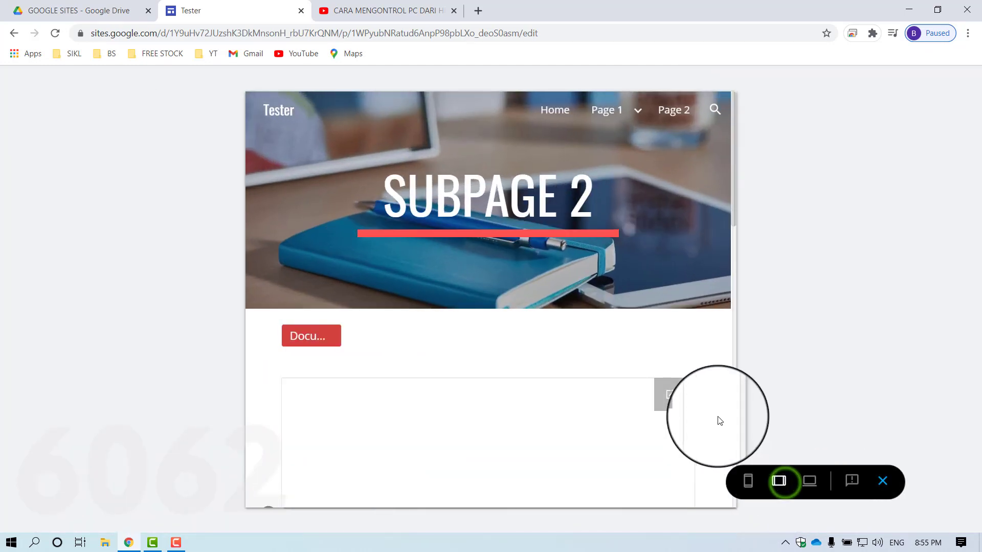
click(813, 481)
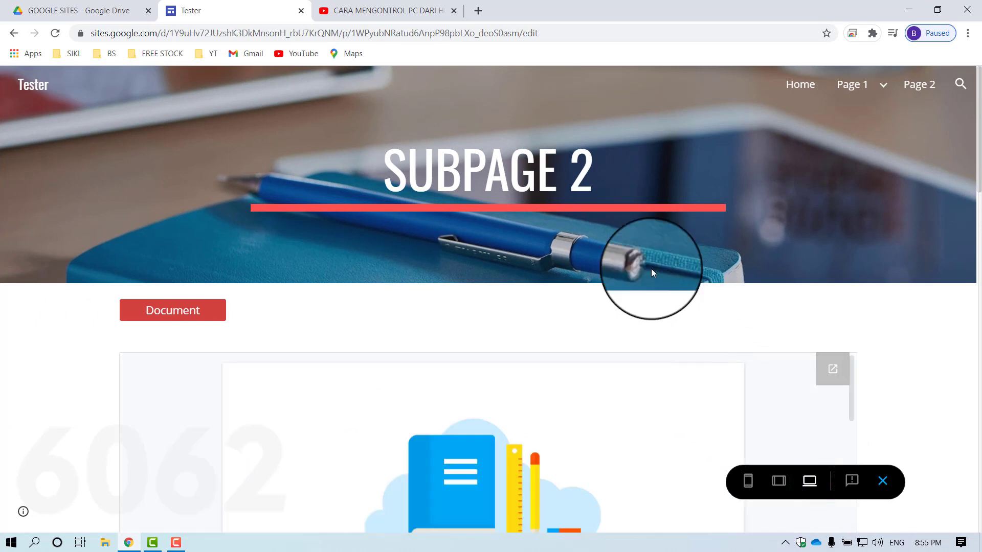
scroll(784, 190, down, 10)
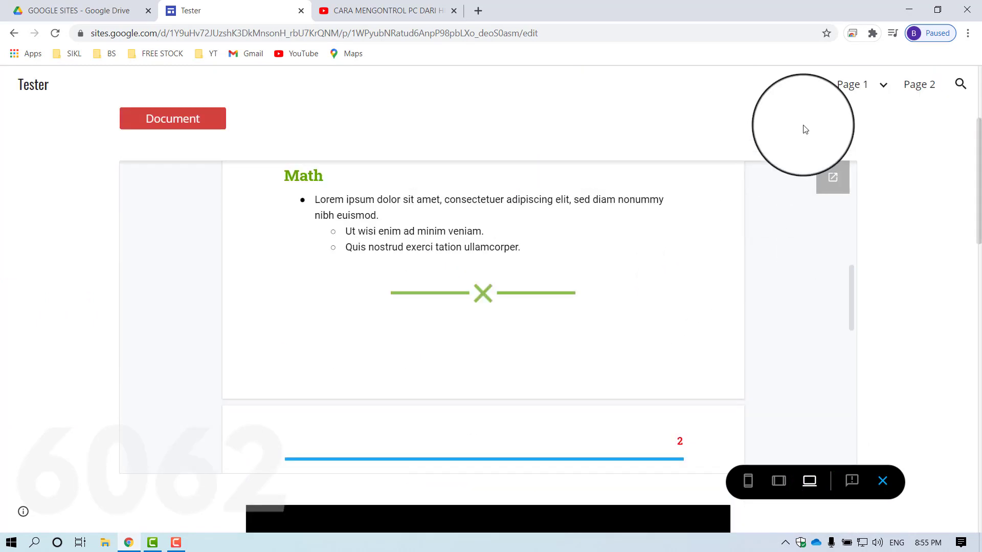
Browse Home, Subpage 1, Page 2 and Subpage 2 in the large-screen preview and exit to the site editor.
click(799, 83)
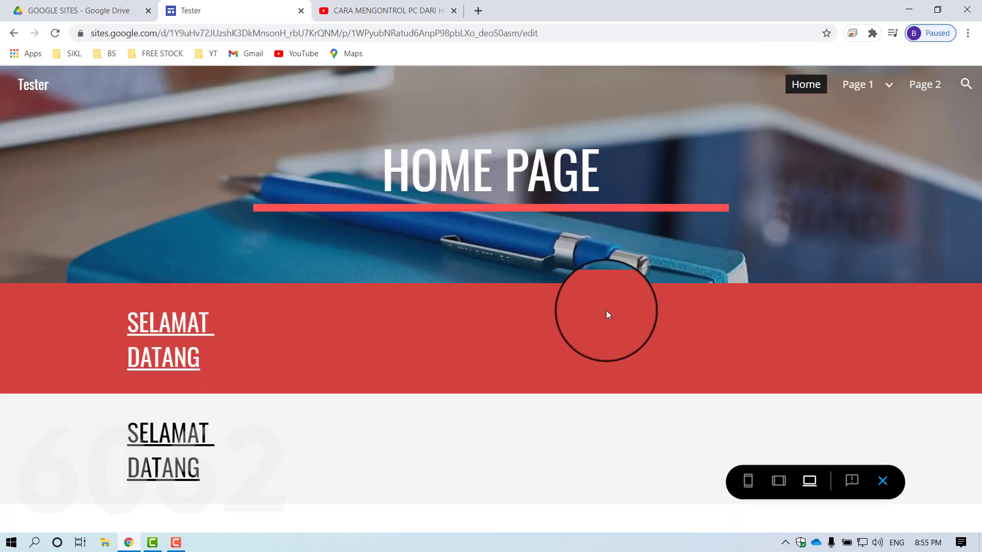
mouse_move(873, 88)
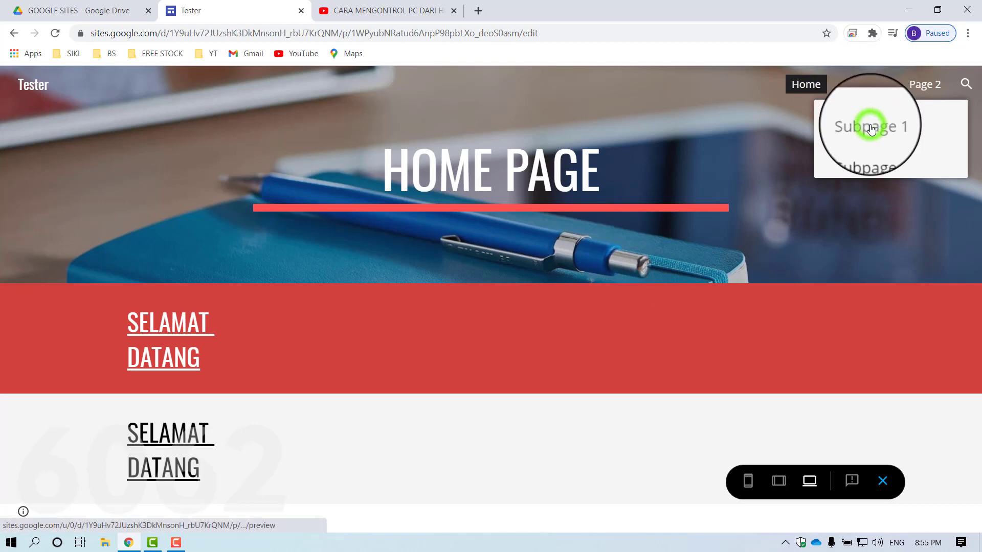
click(872, 129)
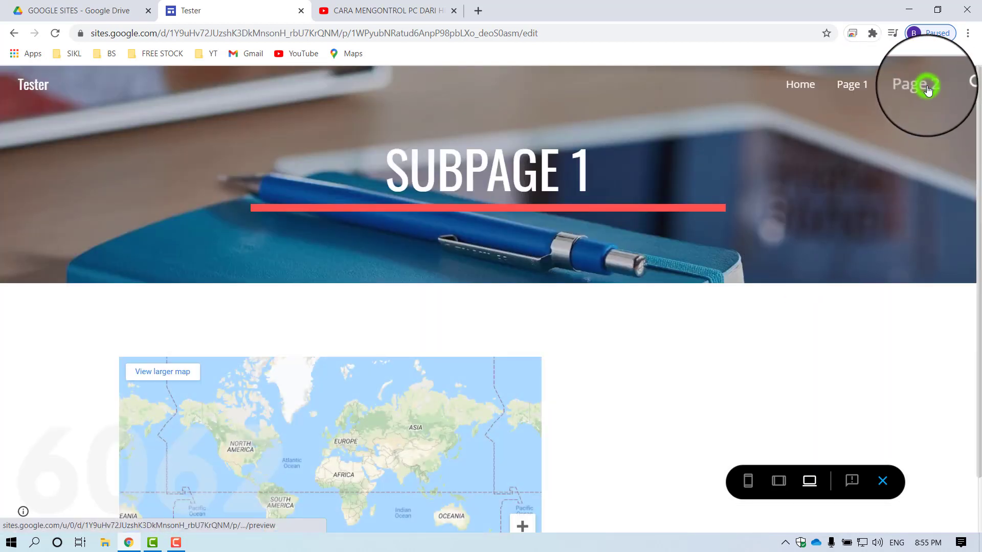
click(928, 90)
scroll(594, 327, down, 5)
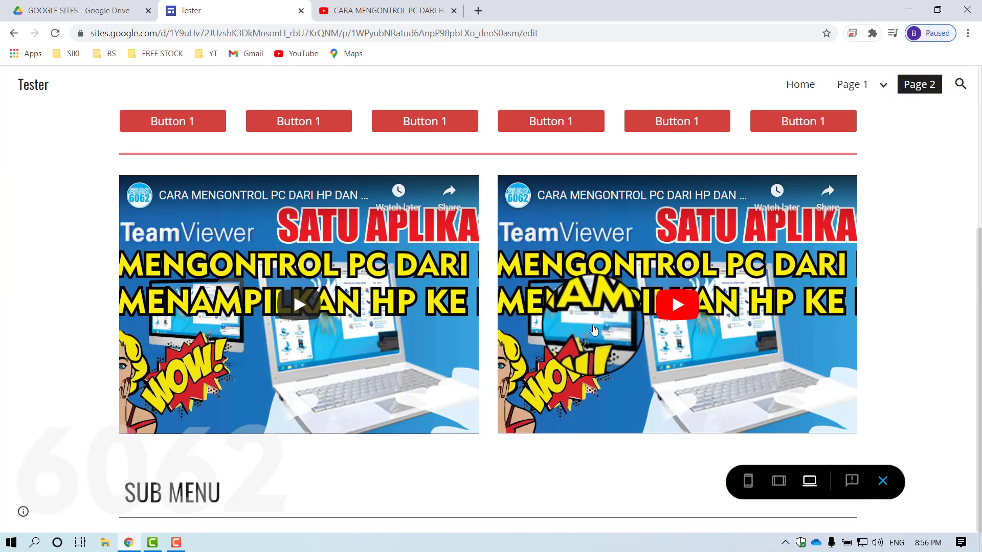
scroll(593, 328, up, 5)
mouse_move(859, 85)
click(857, 161)
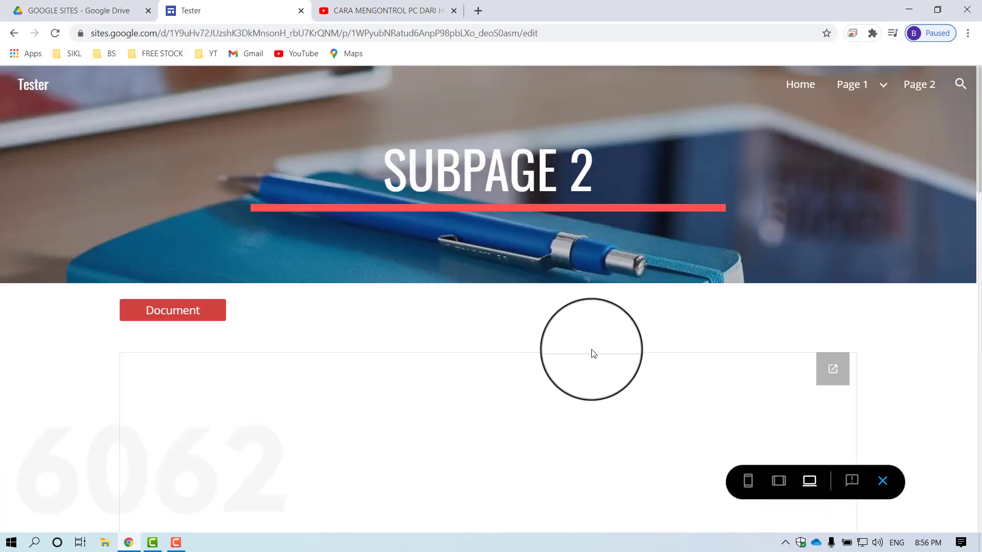
click(883, 481)
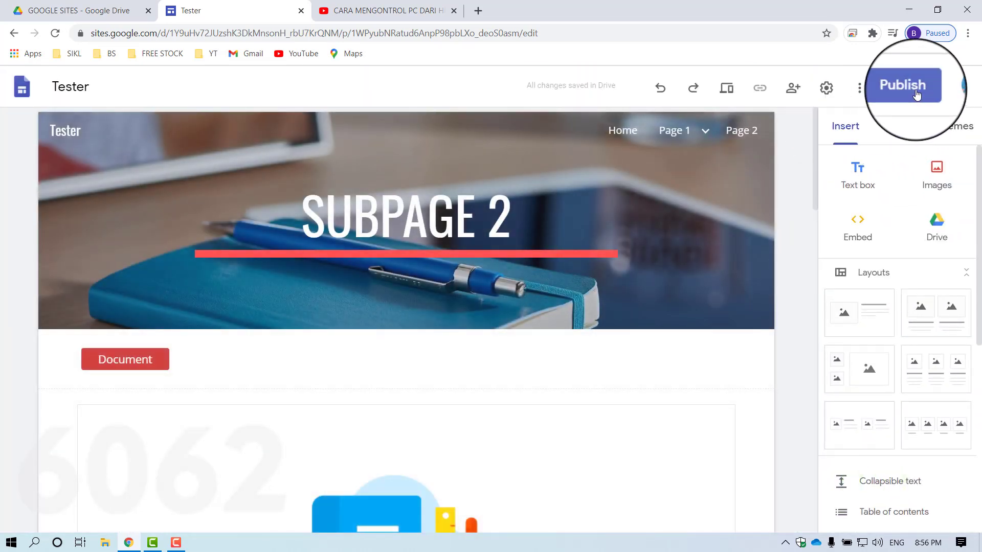
Start publishing the site and review its web address, tester, and the full site link.
click(912, 85)
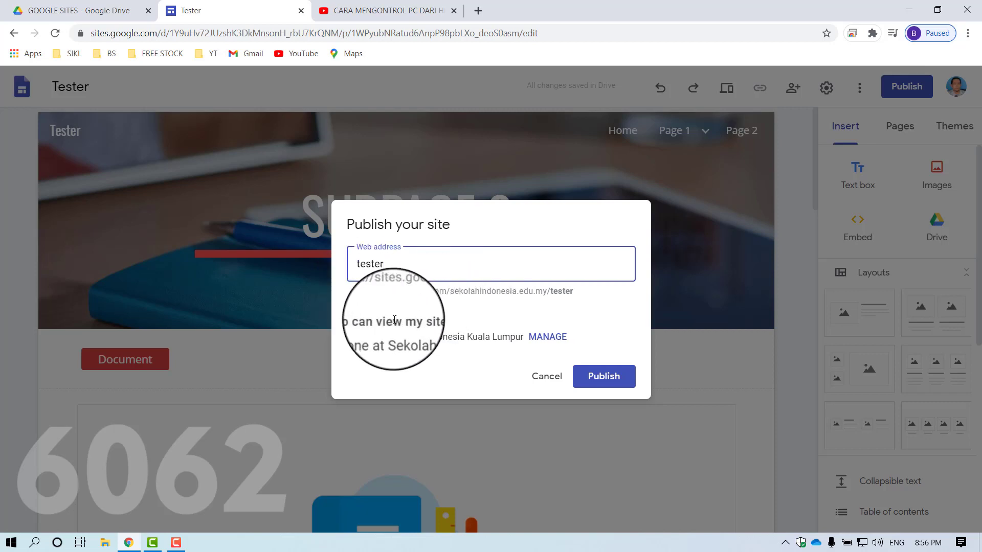
drag(352, 292, 542, 294)
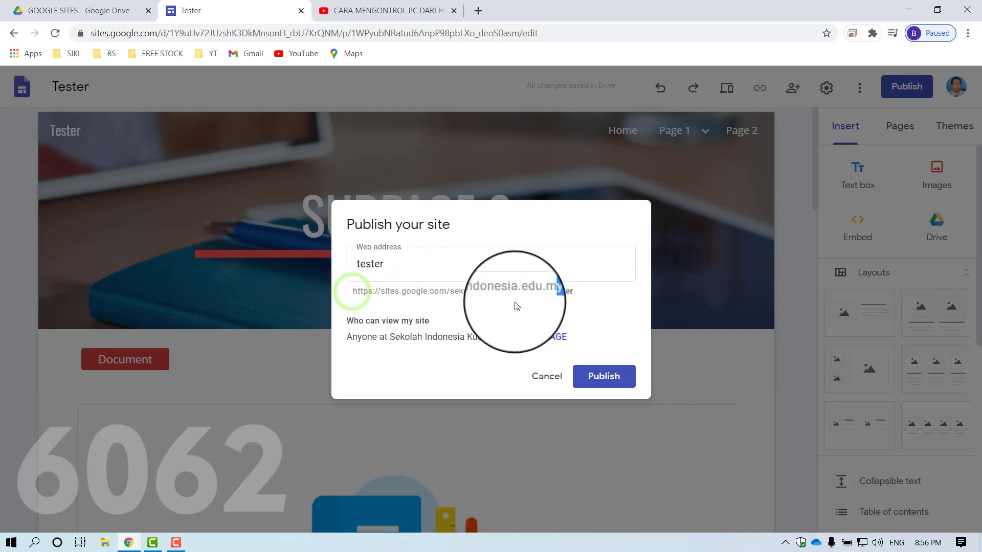
click(505, 305)
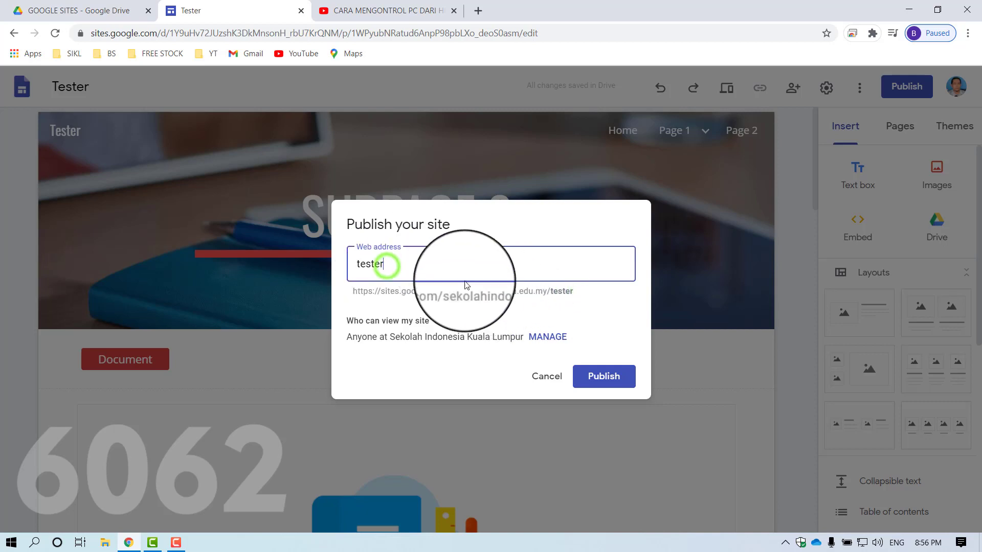
drag(428, 266, 348, 264)
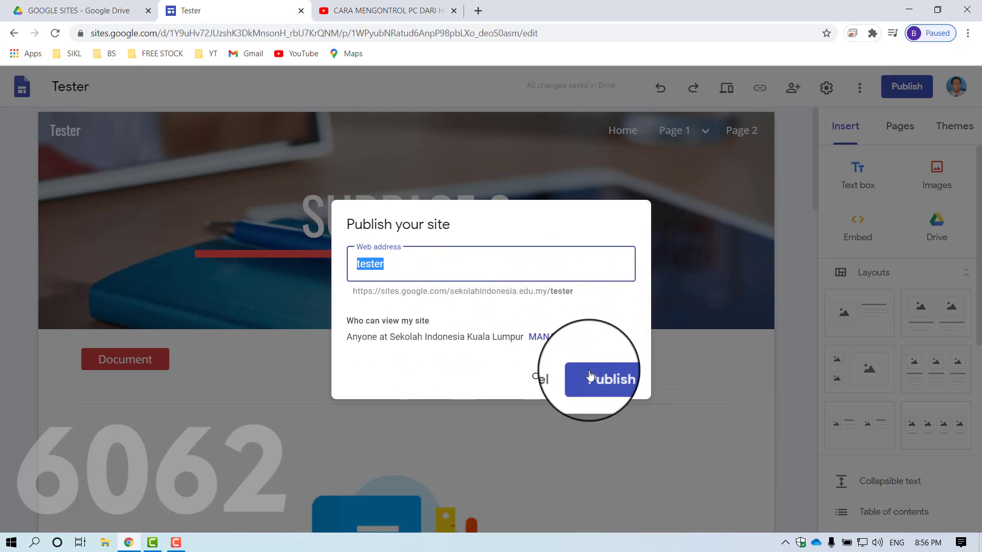
Set the published site's link access to Public, keeping the draft's access as it is, and publish the site.
click(556, 339)
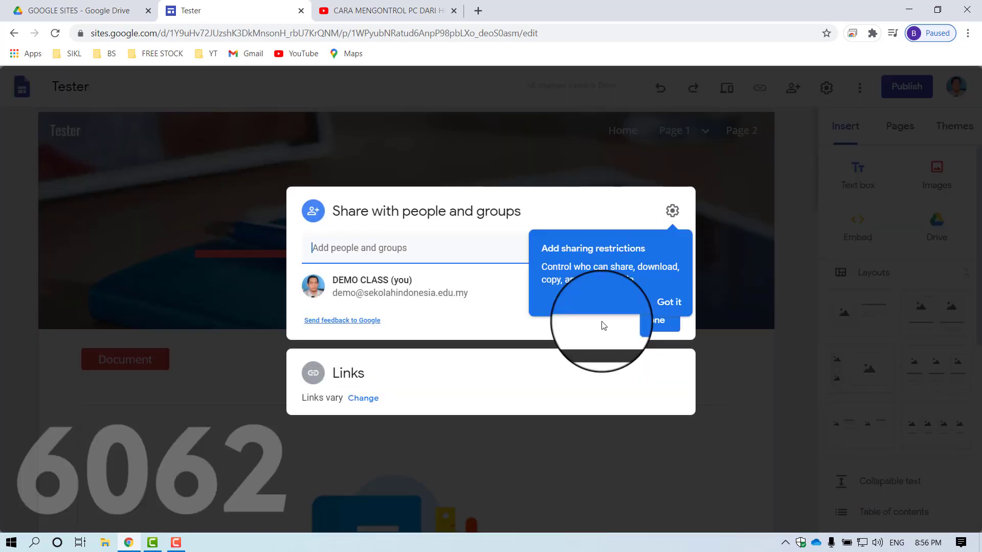
click(679, 305)
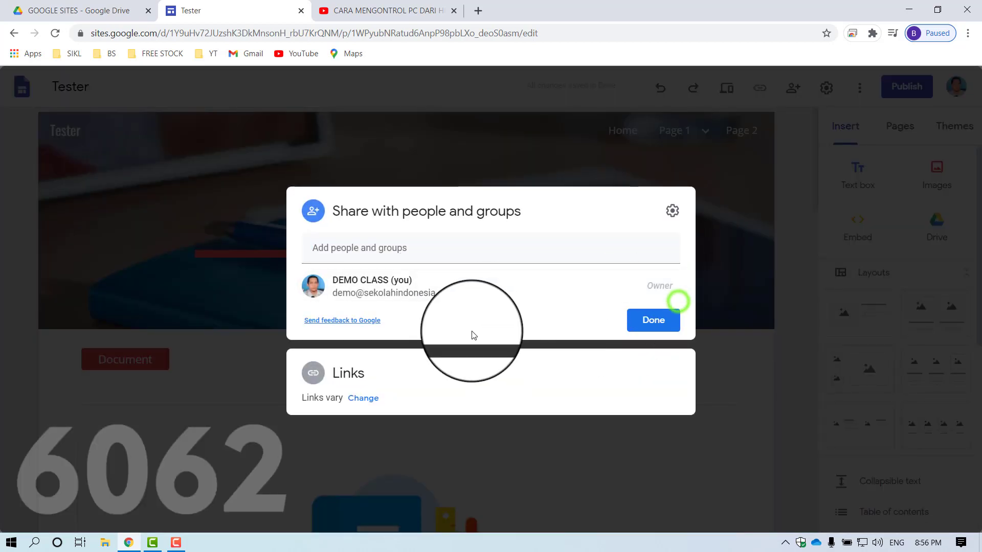
click(367, 400)
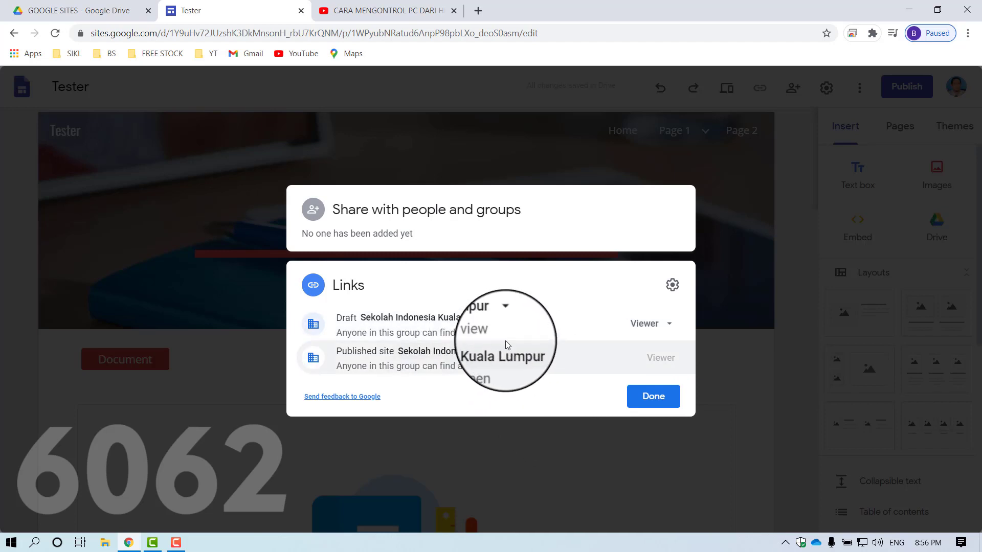
click(543, 353)
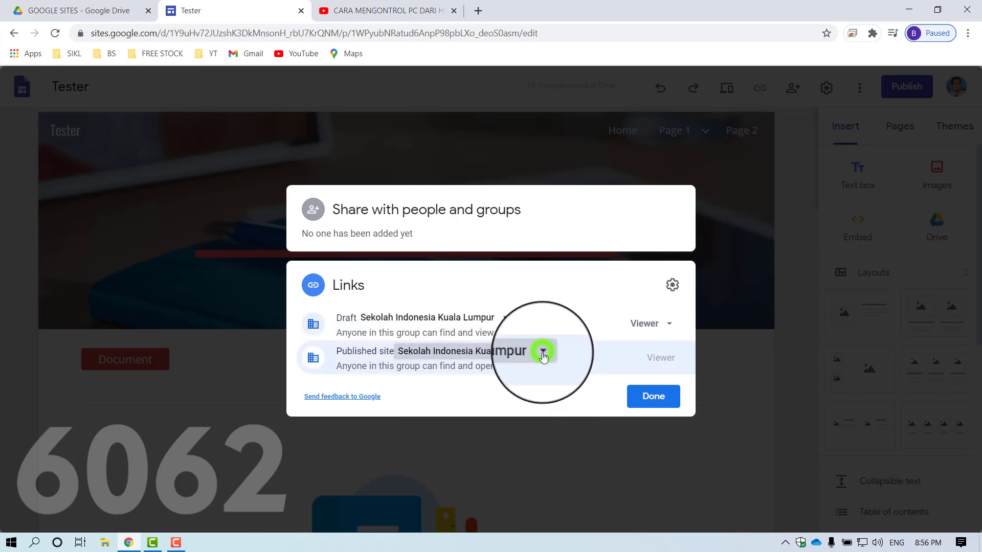
click(448, 285)
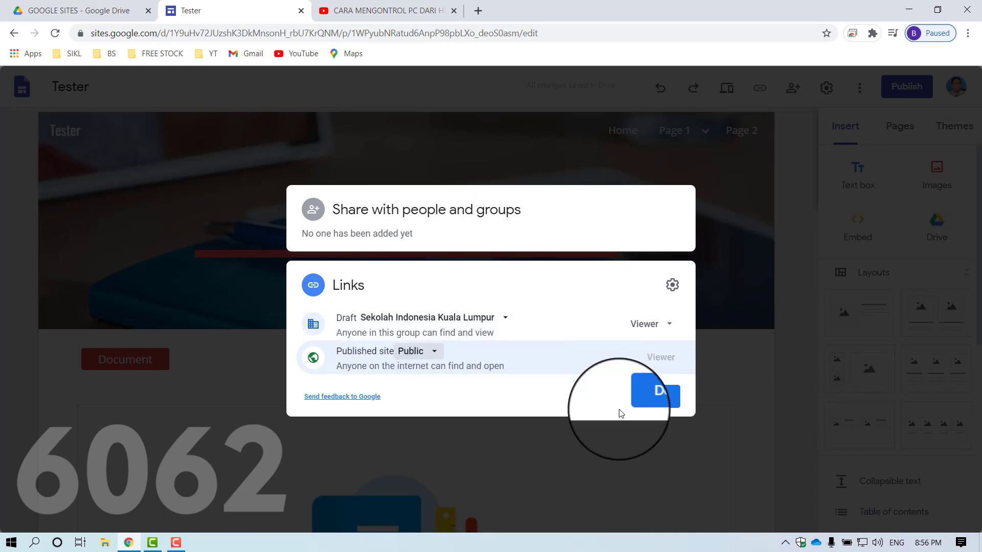
click(657, 399)
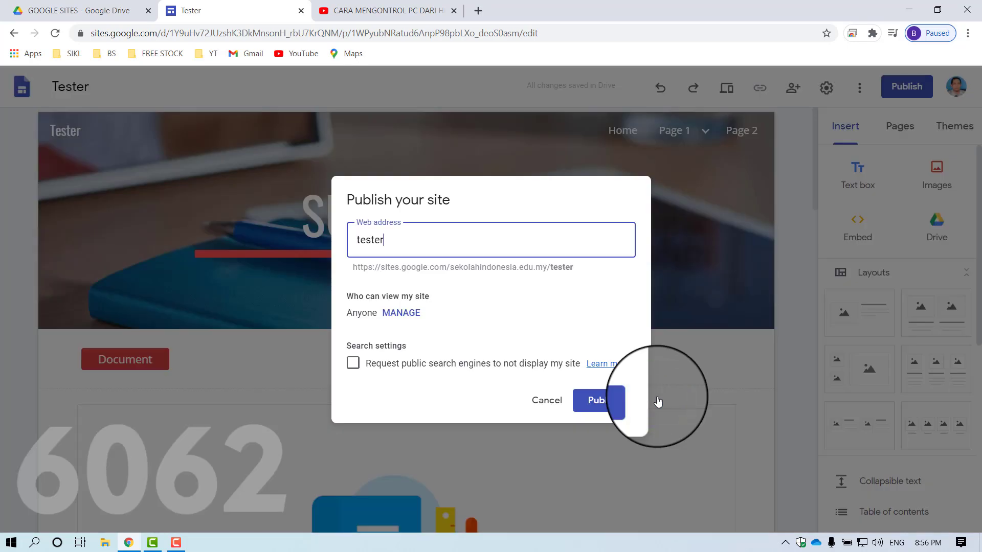
click(614, 399)
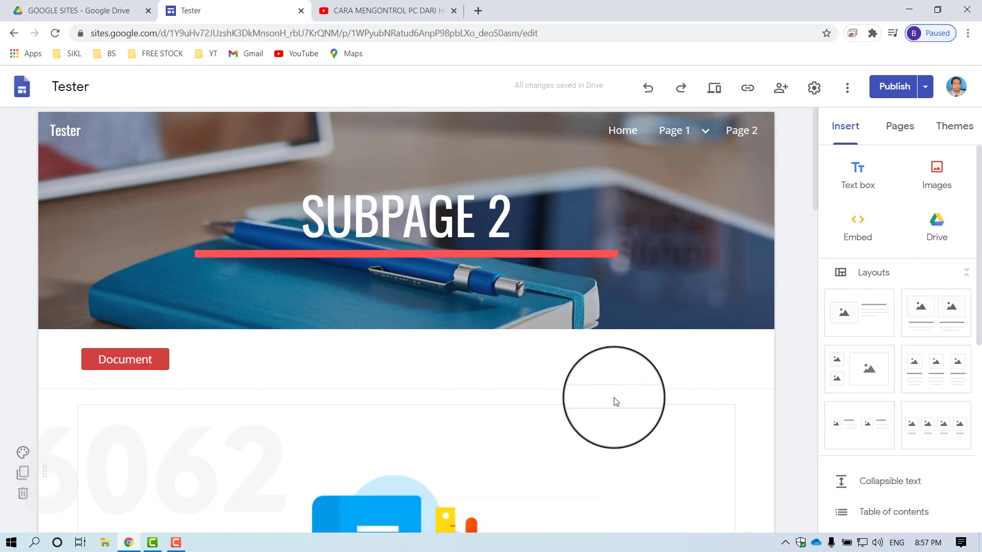
mouse_move(555, 328)
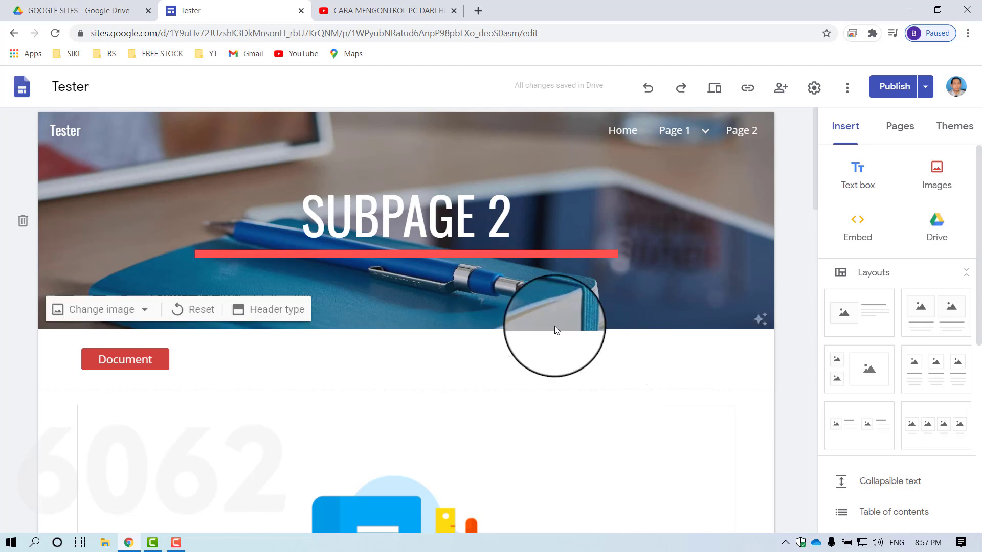
scroll(803, 363, down, 5)
scroll(796, 365, up, 5)
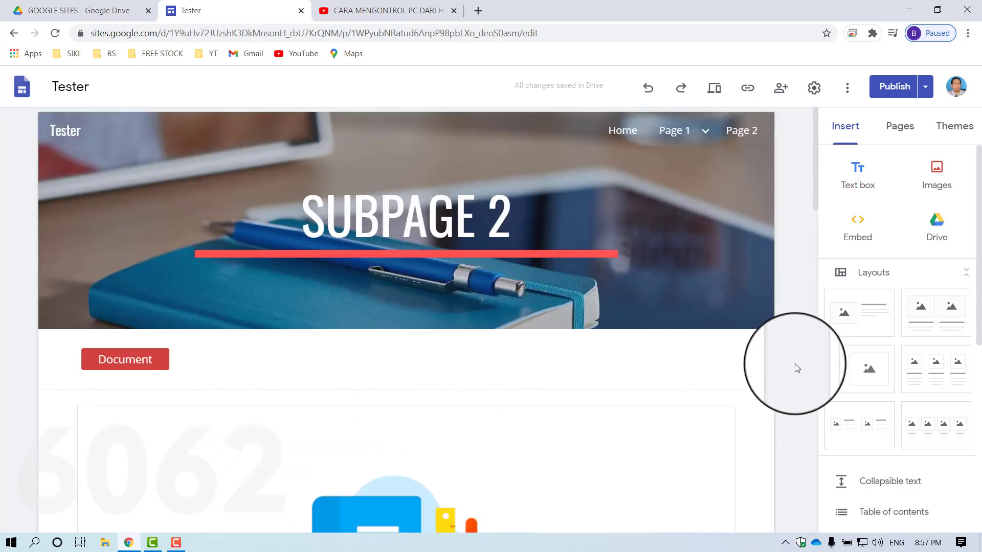
scroll(793, 364, down, 1)
scroll(785, 364, up, 1)
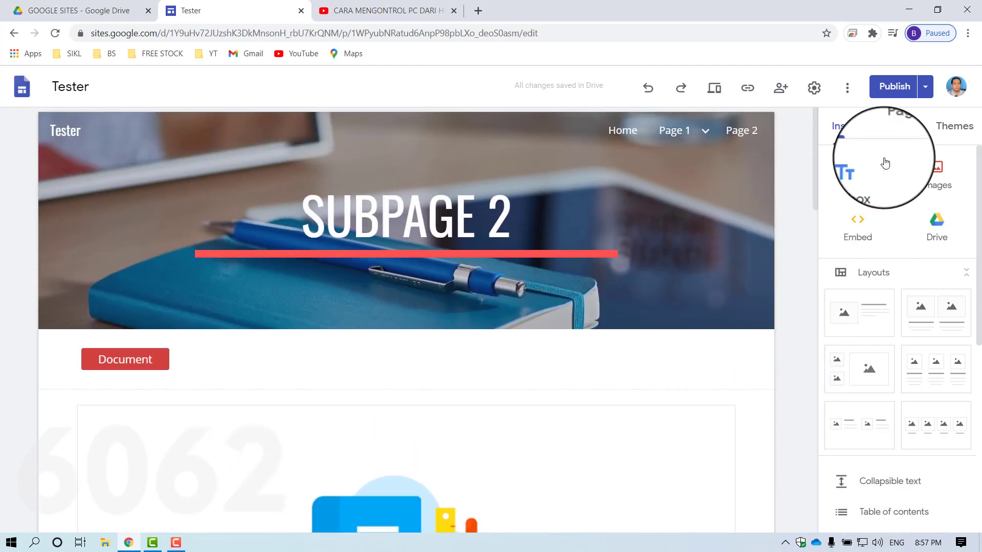
View the published site and look over Subpage 2 down to the embedded Class Notes document.
click(926, 90)
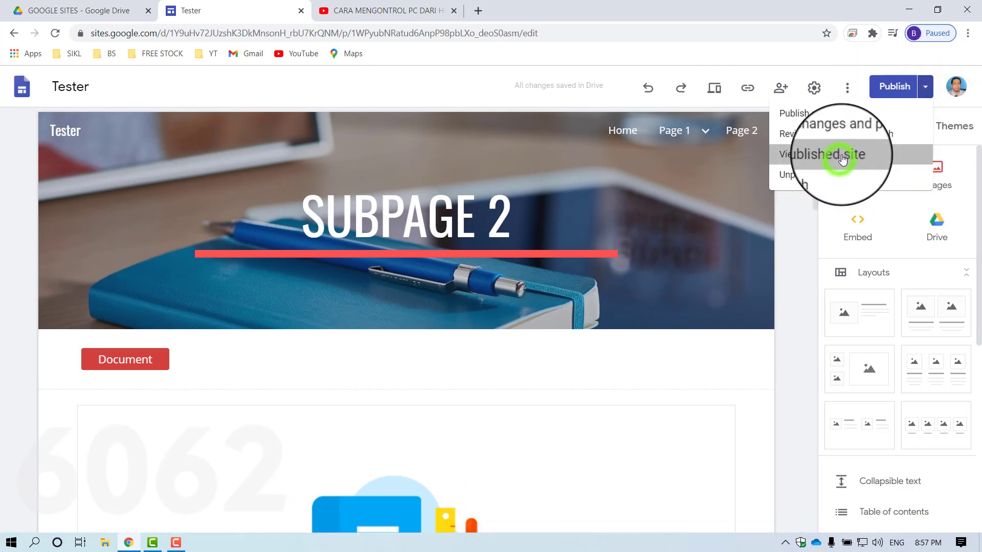
click(825, 158)
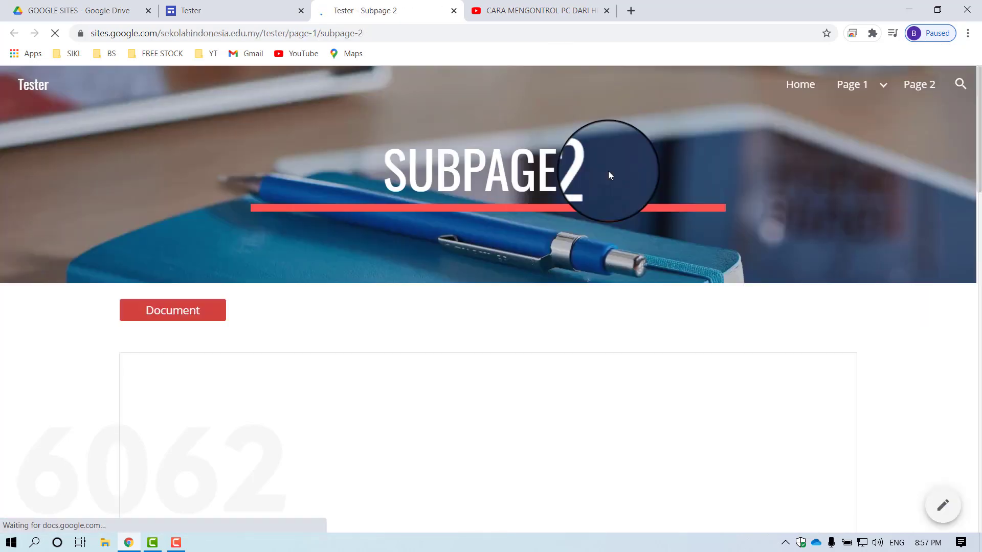
scroll(556, 195, down, 3)
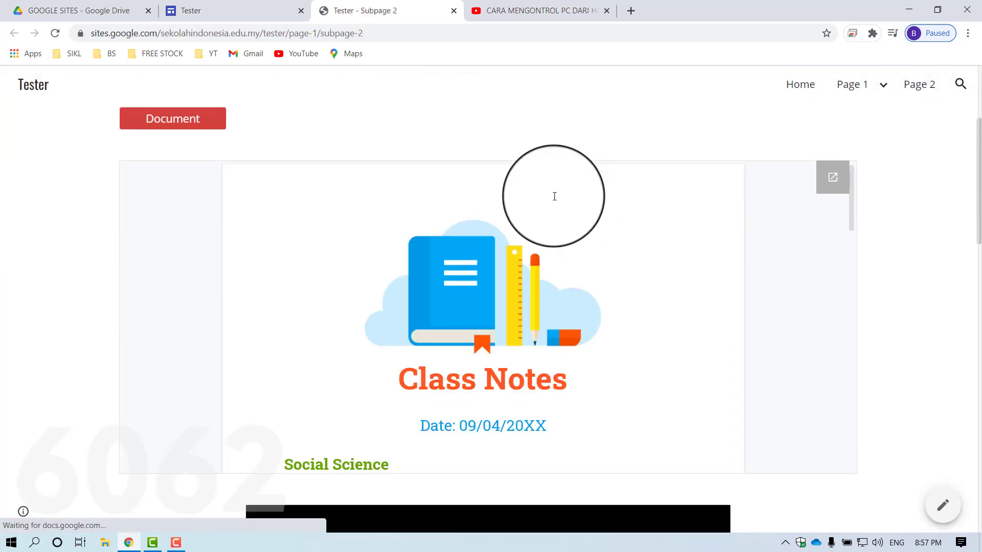
scroll(555, 193, down, 3)
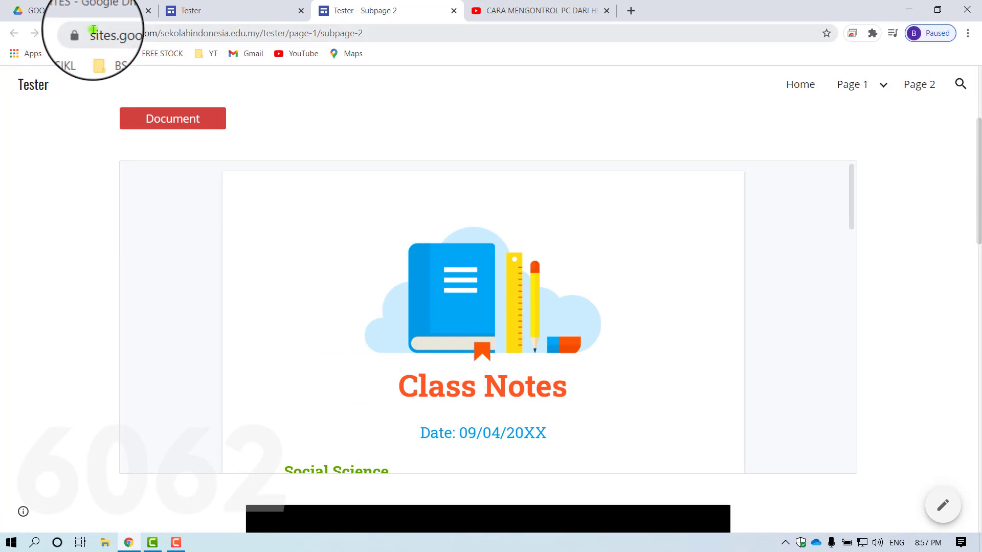
Copy the published site's address up to /tester, without the subpage path, and close the published page.
drag(92, 33, 287, 33)
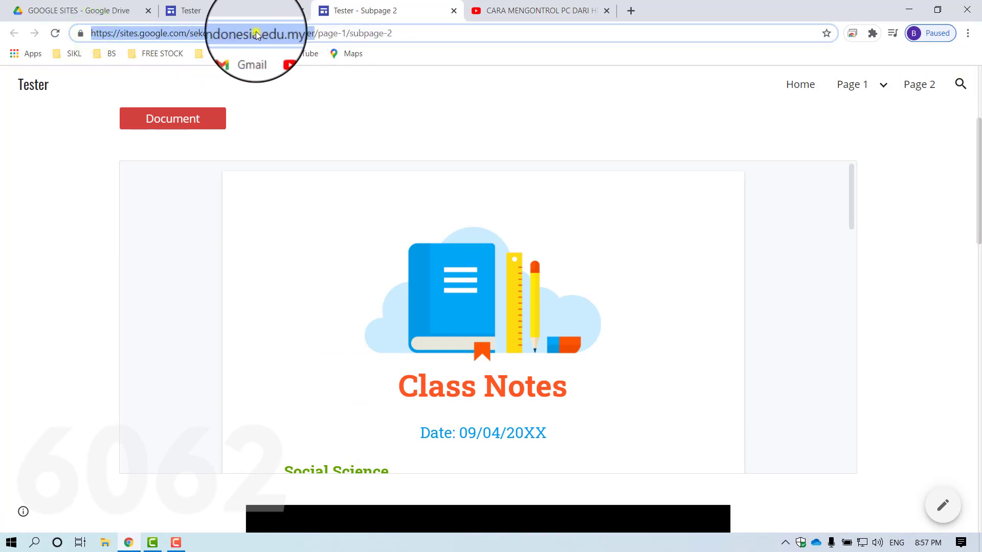
right_click(257, 35)
click(290, 100)
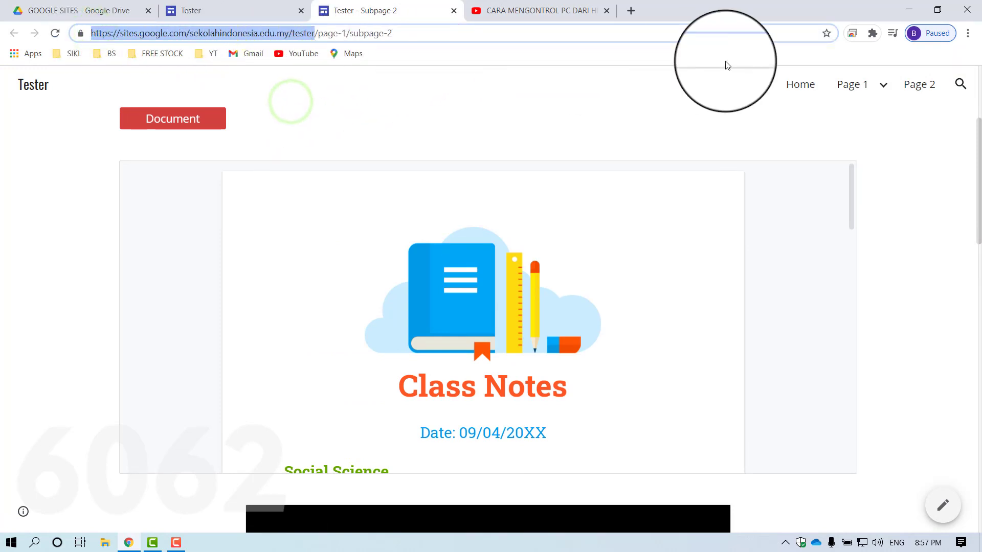
click(454, 11)
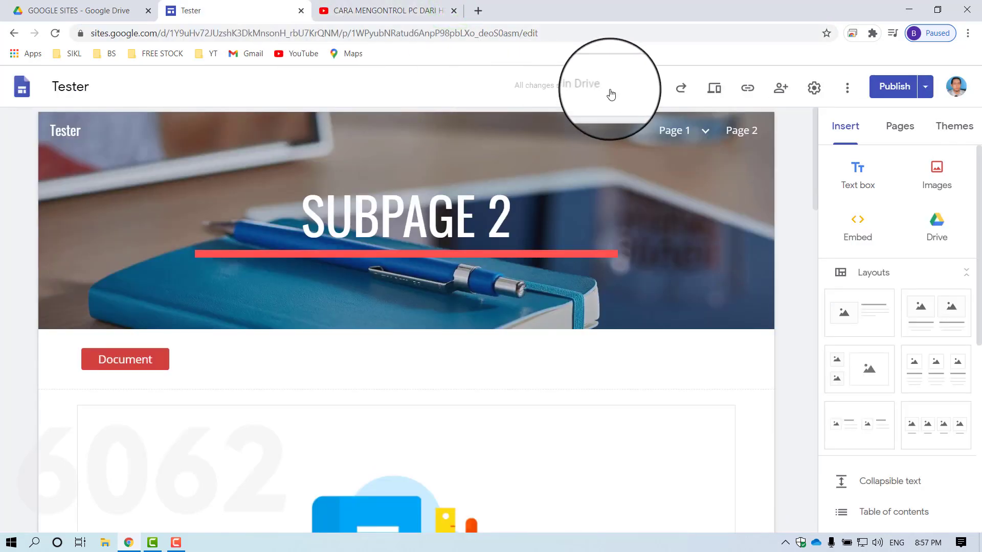
Load the copied address sites.google.com/sekolahindonesia.edu.my/tester in a new incognito window.
click(968, 34)
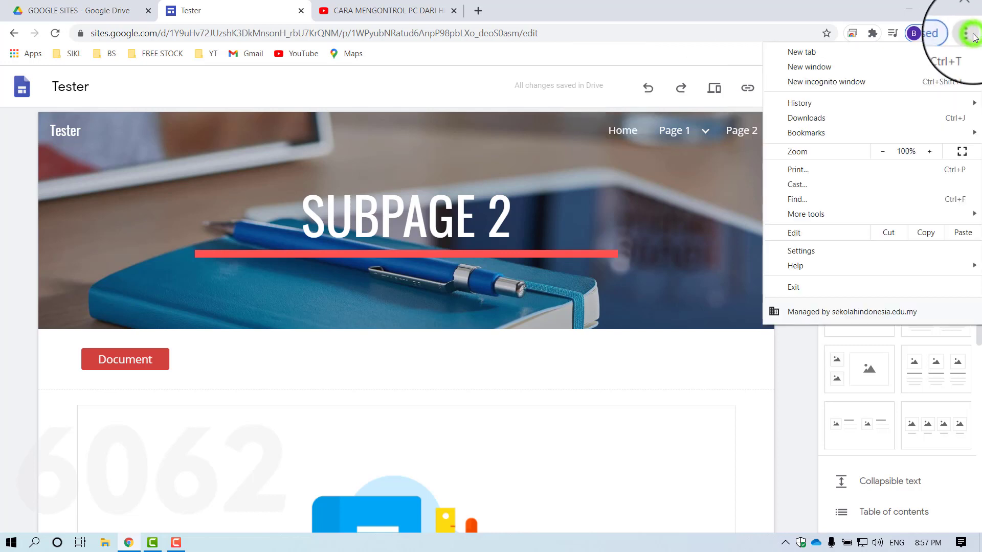
click(824, 82)
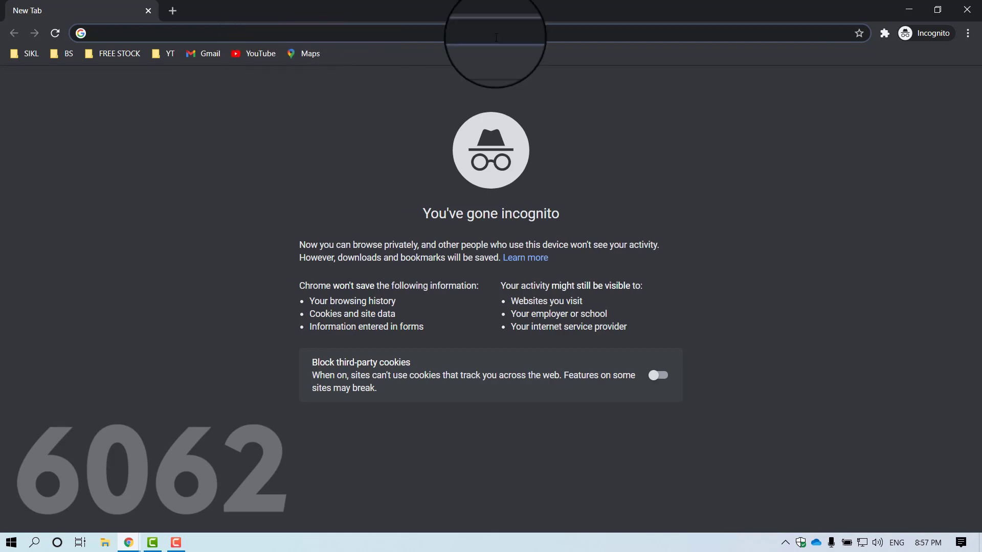
click(968, 33)
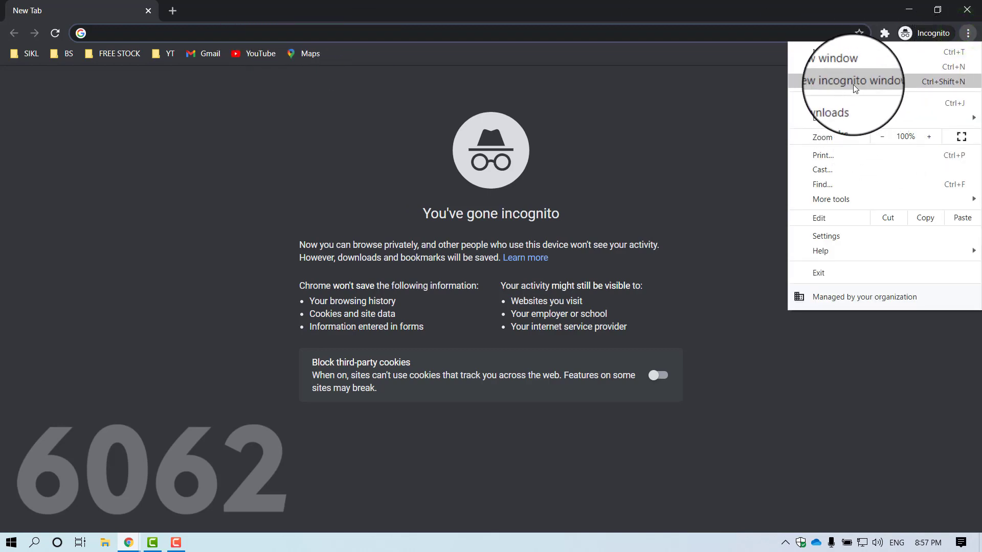
click(445, 33)
right_click(445, 33)
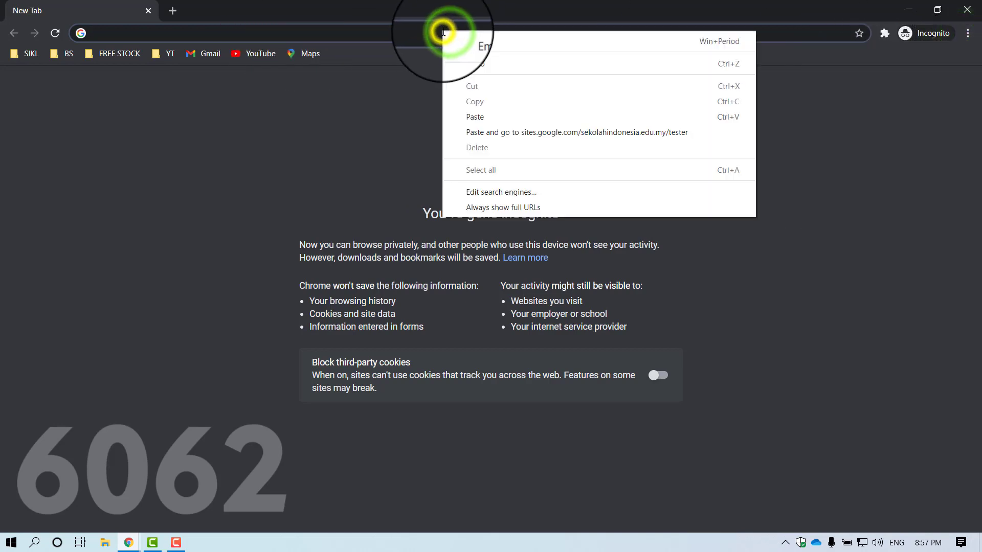
click(485, 115)
key(Return)
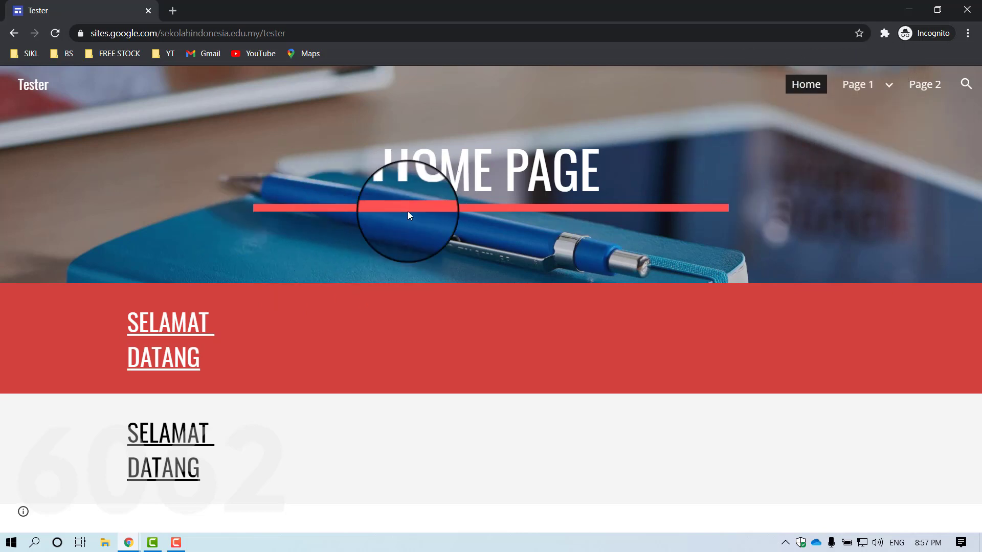
Browse Page 1 and Subpage 1 of the published site, checking the images and the embedded map.
click(862, 89)
scroll(381, 319, down, 3)
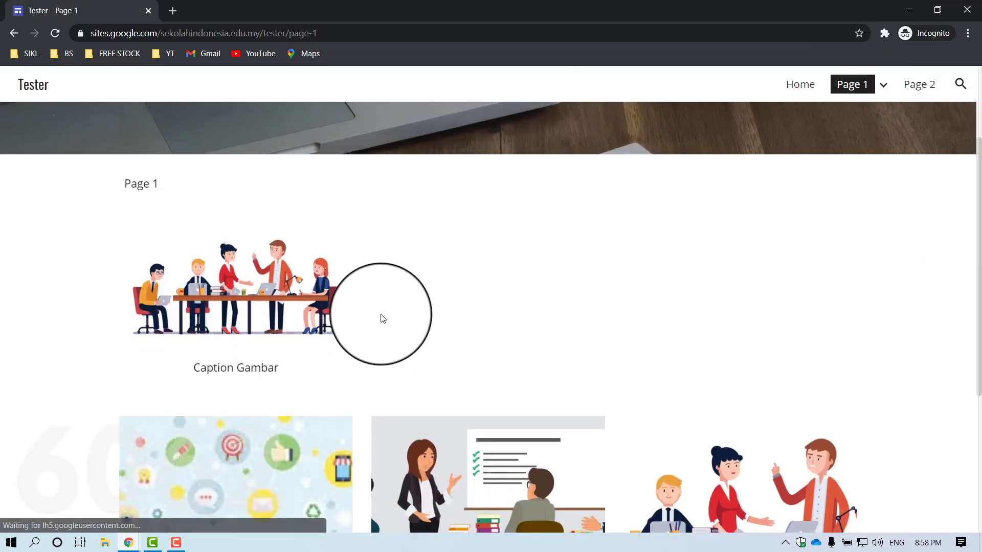
scroll(380, 318, down, 5)
scroll(830, 155, up, 7)
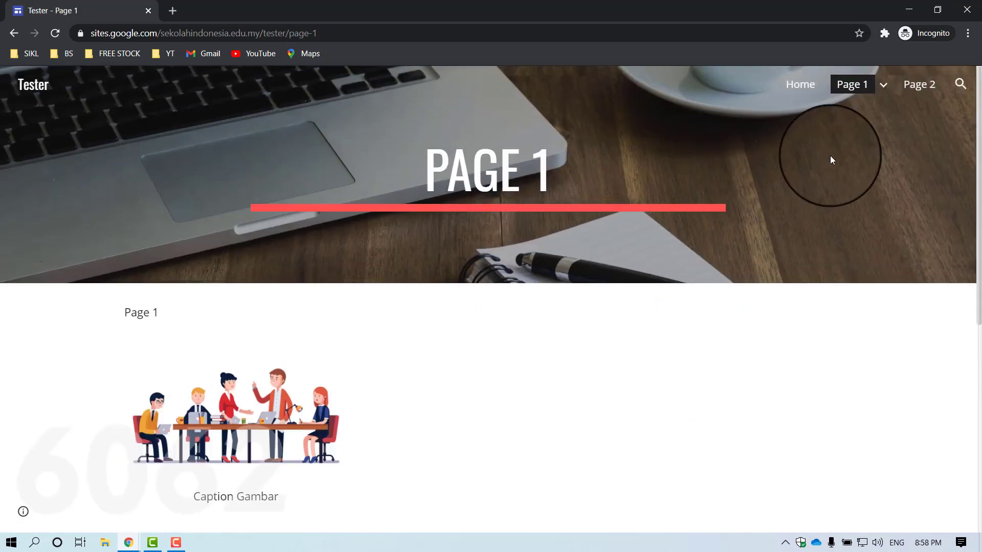
mouse_move(868, 83)
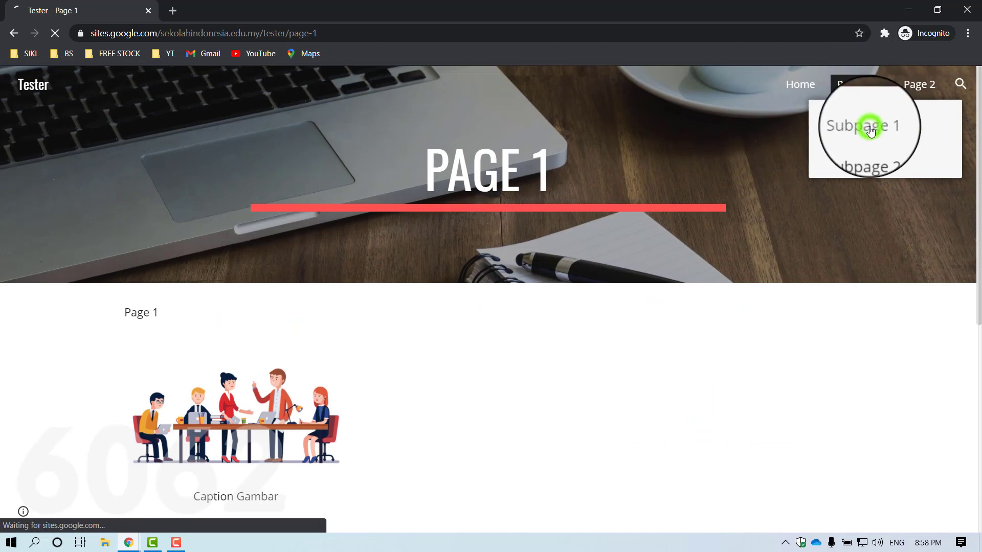
click(871, 128)
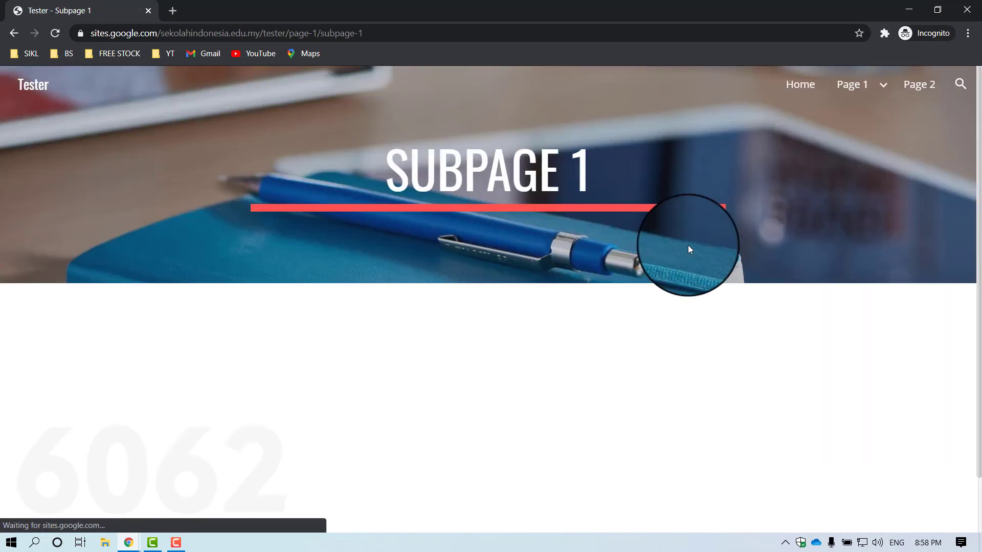
scroll(701, 233, down, 1)
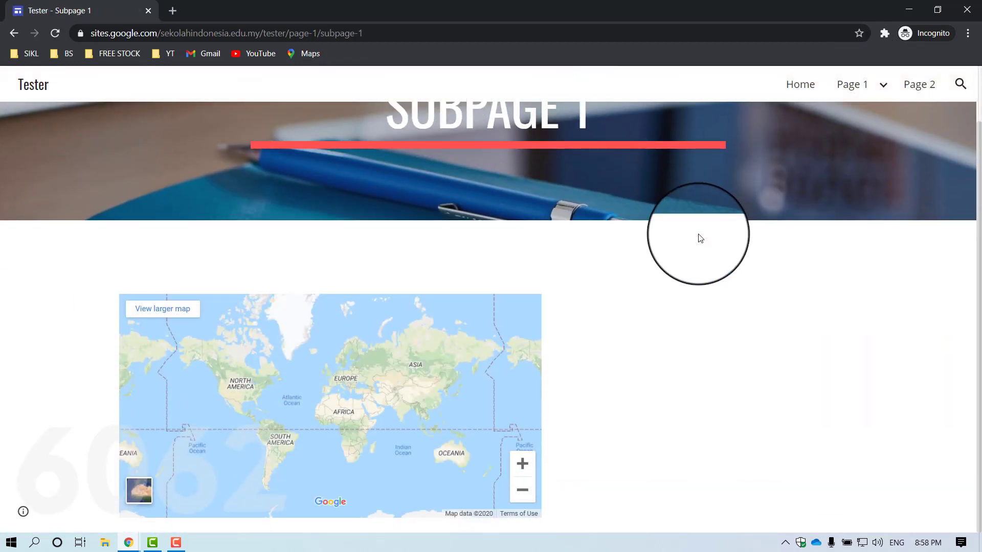
scroll(699, 237, up, 1)
Examine the embedded document, slides and Assessment form on Subpage 2 of the published site.
mouse_move(869, 85)
click(873, 159)
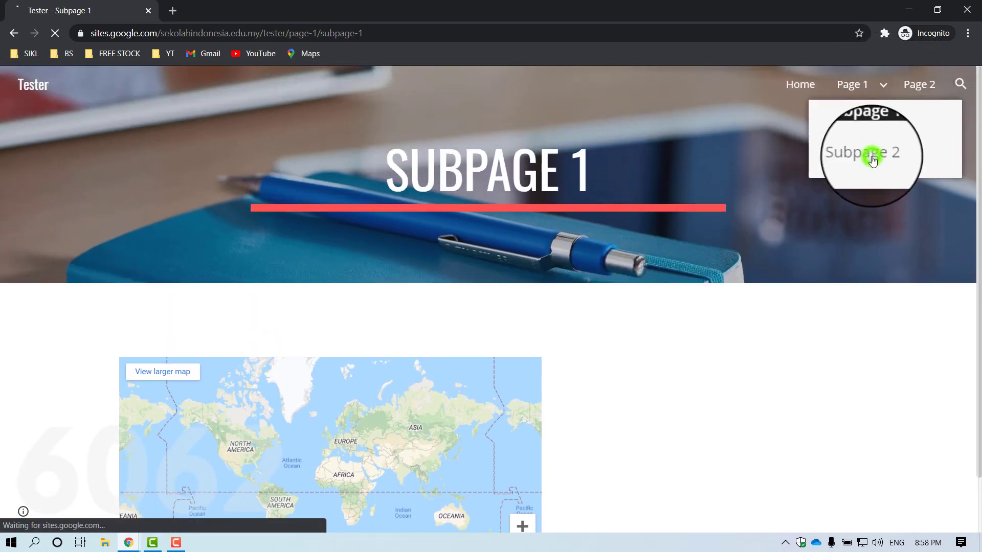
scroll(182, 340, down, 8)
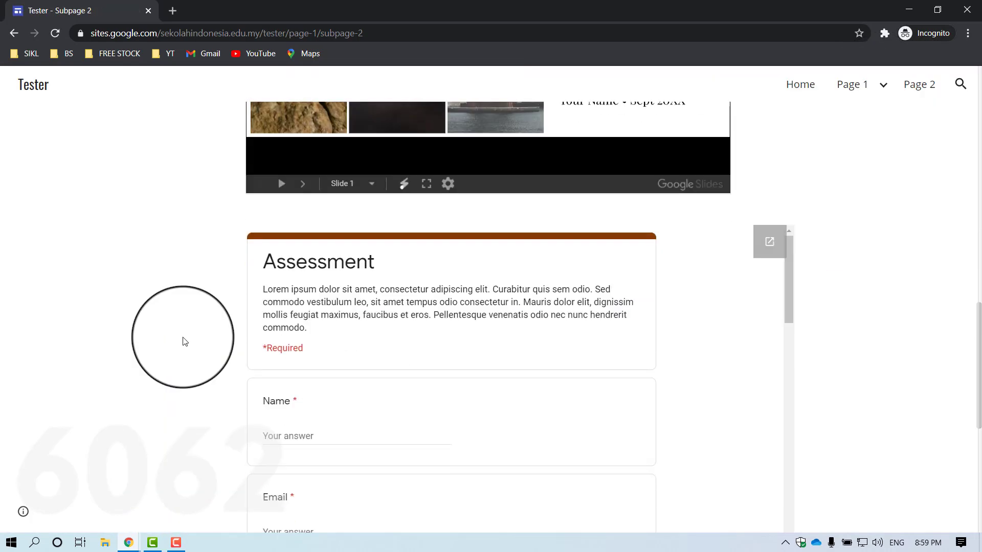
scroll(296, 329, down, 8)
scroll(522, 340, up, 7)
scroll(915, 344, up, 10)
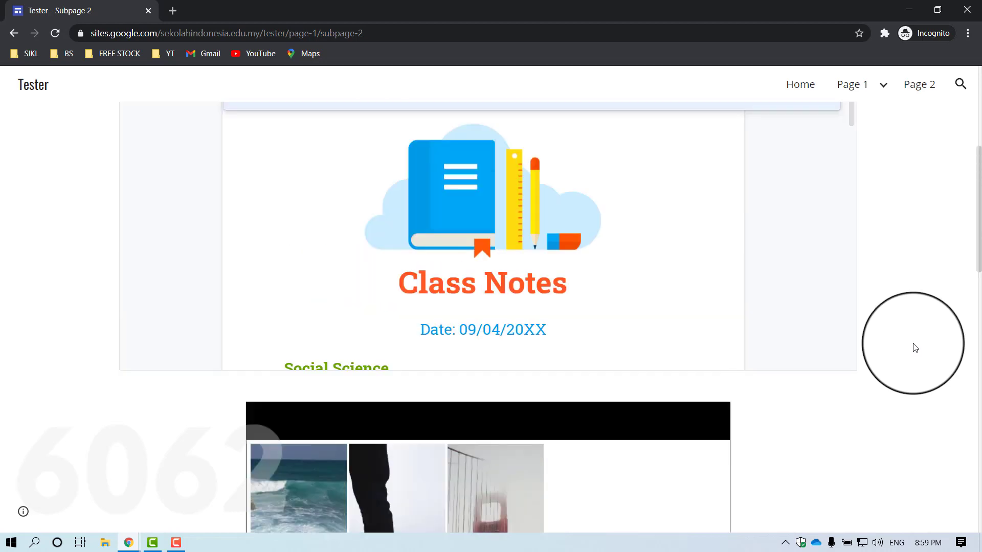
scroll(517, 268, down, 5)
scroll(848, 423, down, 5)
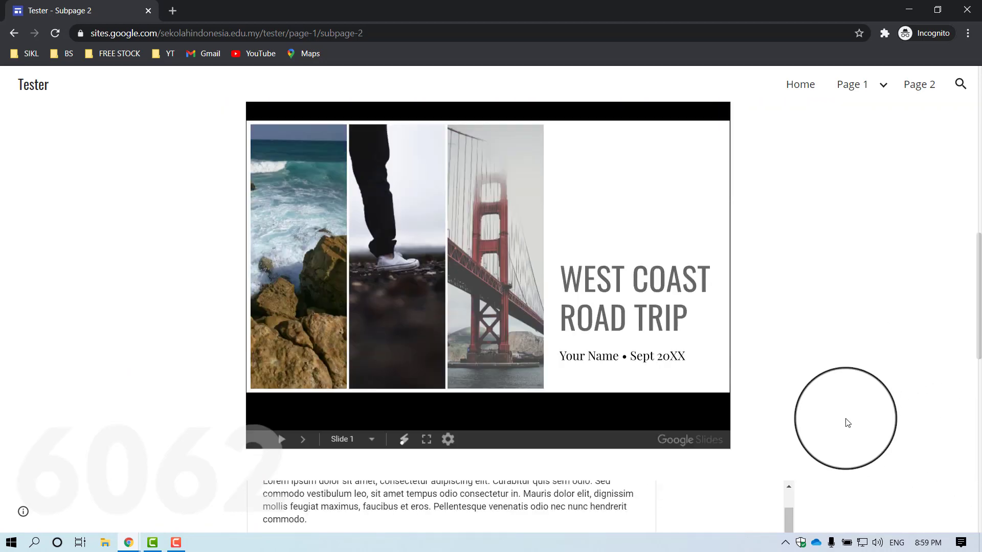
Examine the Assessment form and the embedded analytics dashboard down to its world map on Subpage 2 of the published site.
scroll(848, 423, down, 7)
scroll(524, 288, down, 3)
scroll(916, 417, down, 5)
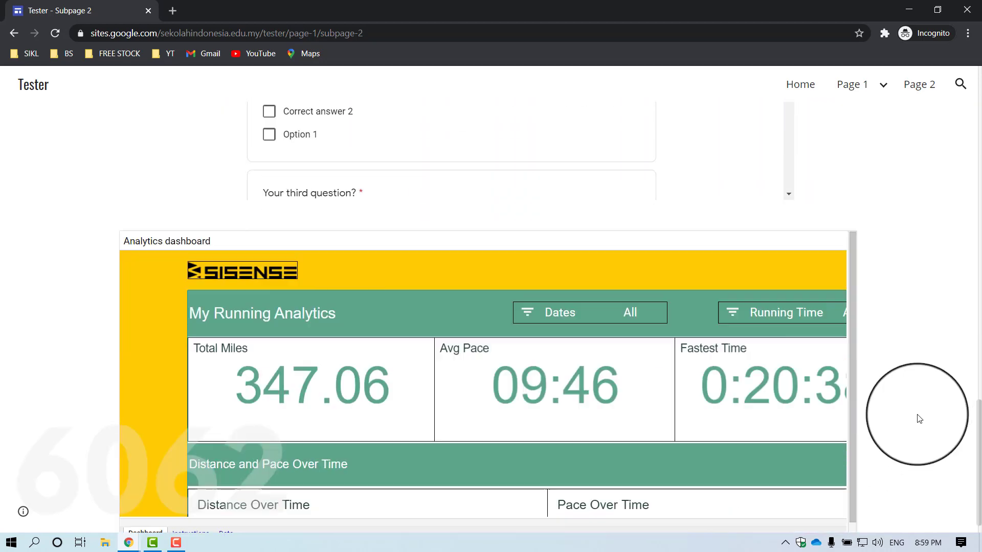
scroll(614, 351, down, 3)
scroll(790, 364, down, 3)
scroll(791, 364, down, 5)
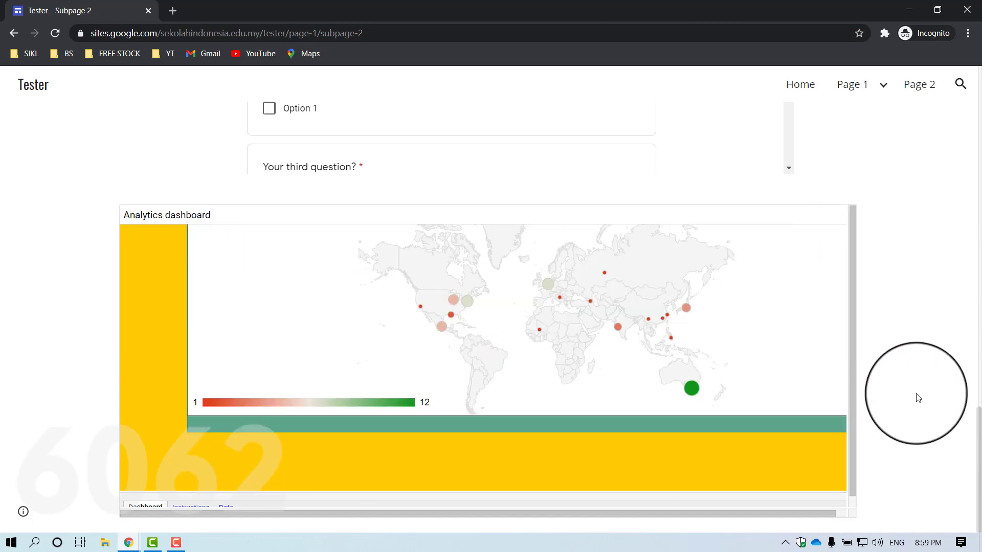
scroll(916, 397, up, 10)
scroll(917, 403, up, 2)
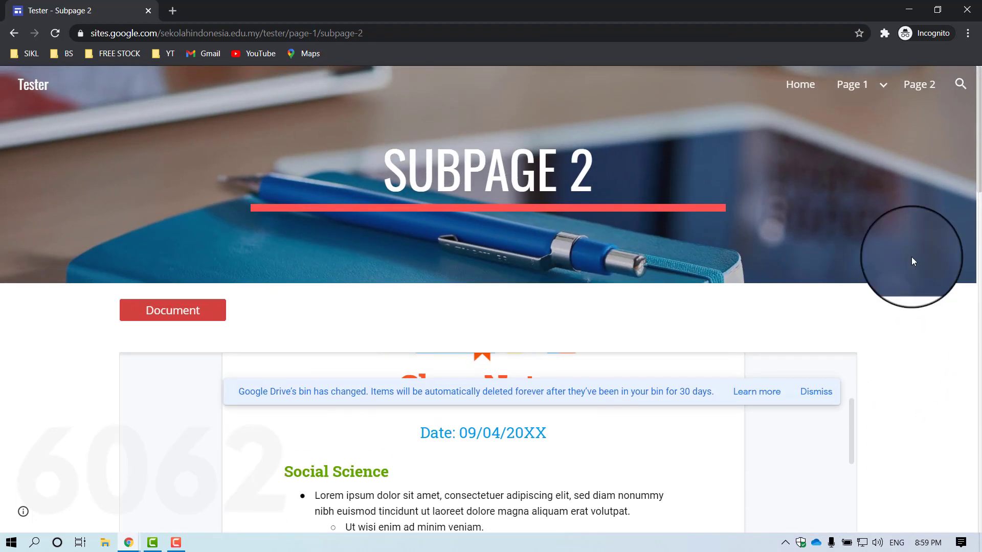
Check Page 2 of the published site, testing the first Button 1 link and viewing the embedded videos.
click(926, 84)
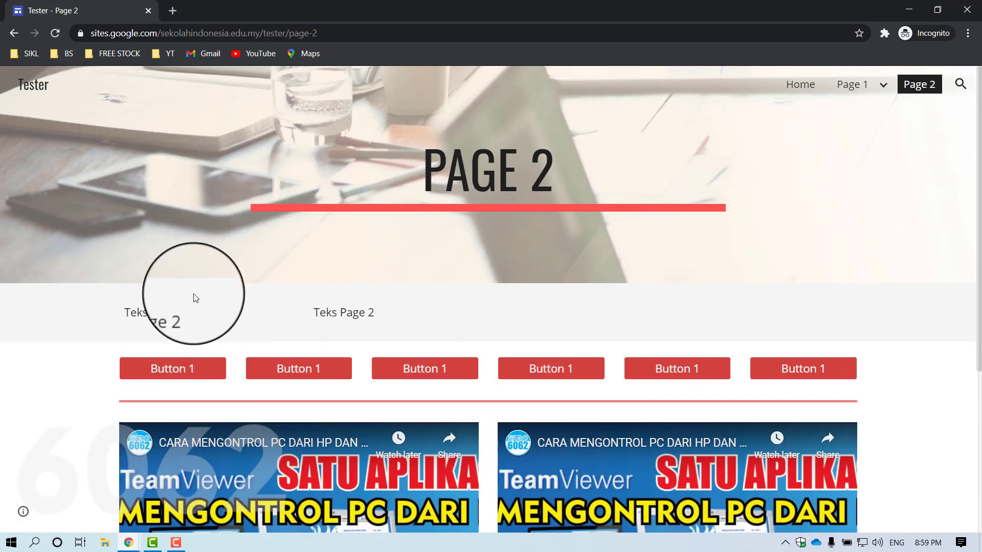
click(184, 375)
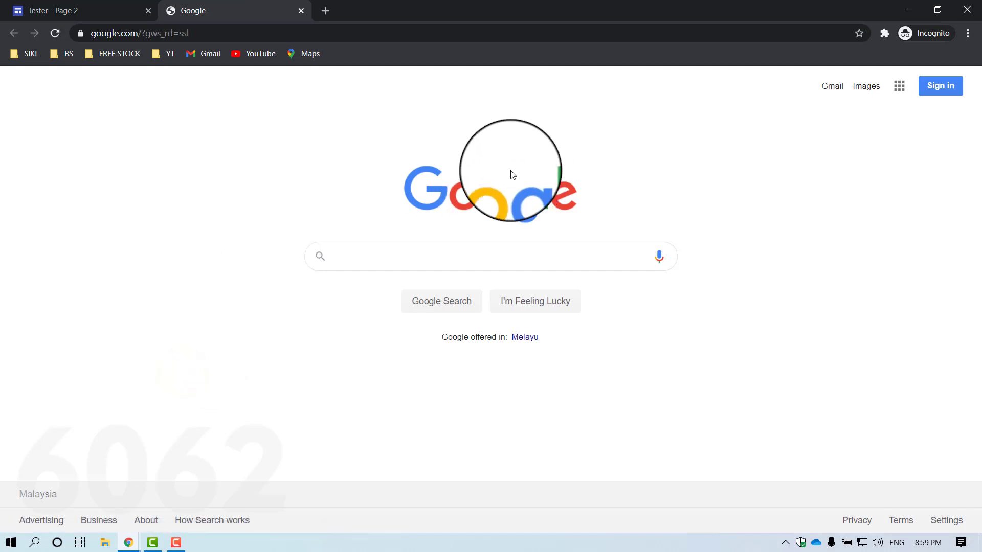
click(296, 12)
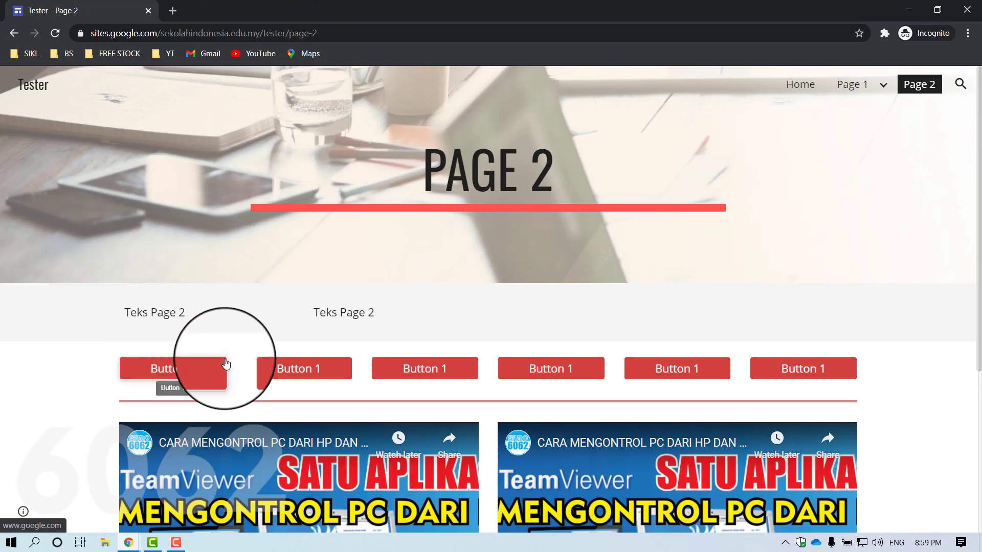
scroll(404, 358, down, 1)
scroll(404, 358, down, 4)
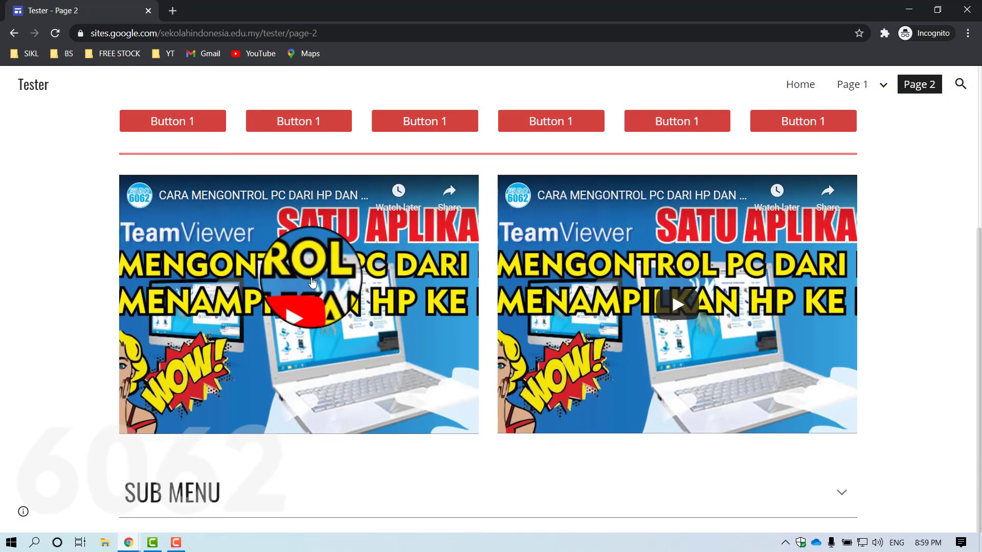
scroll(309, 286, up, 5)
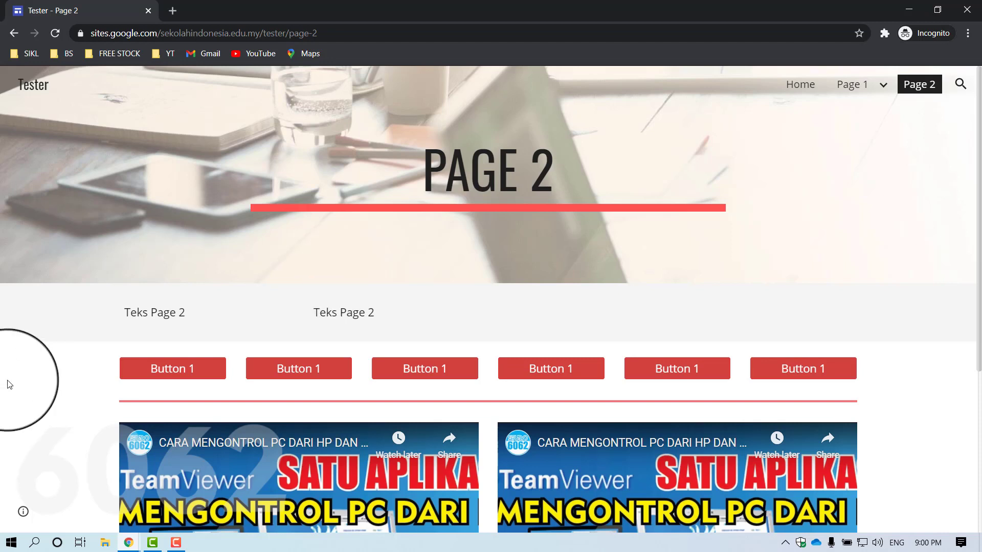
Switch to the regular browser window and load the gg.gg URL shortener in a new tab.
mouse_move(126, 540)
click(90, 495)
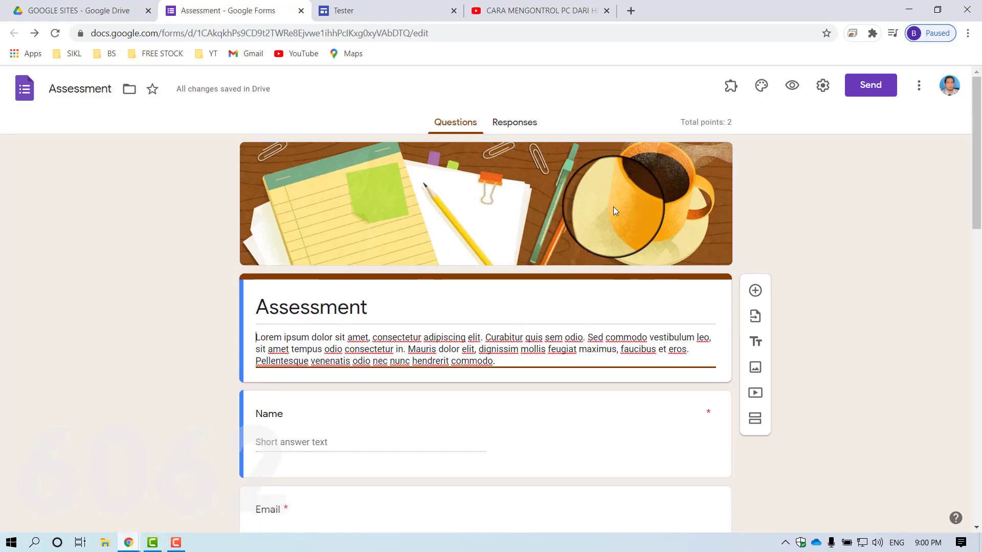
click(885, 245)
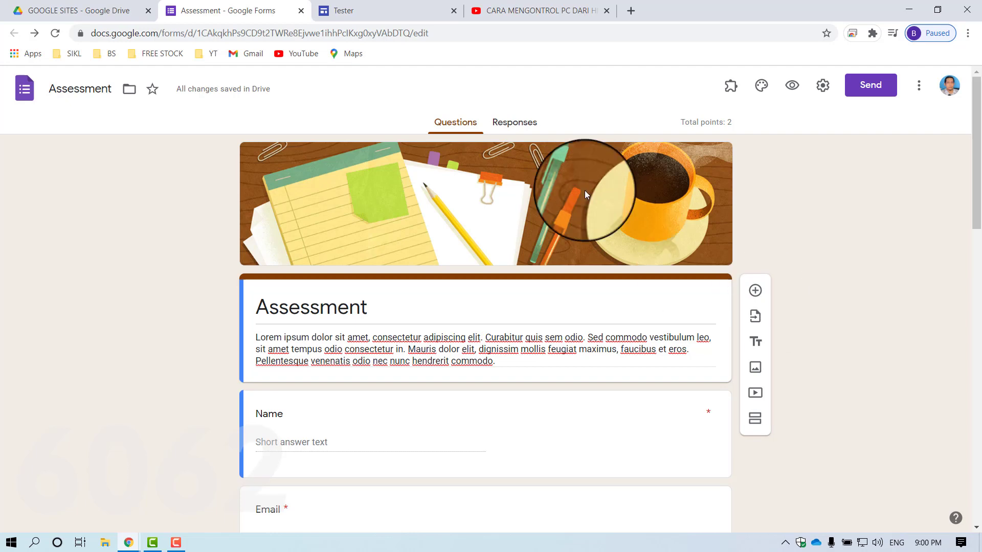
click(630, 11)
click(610, 34)
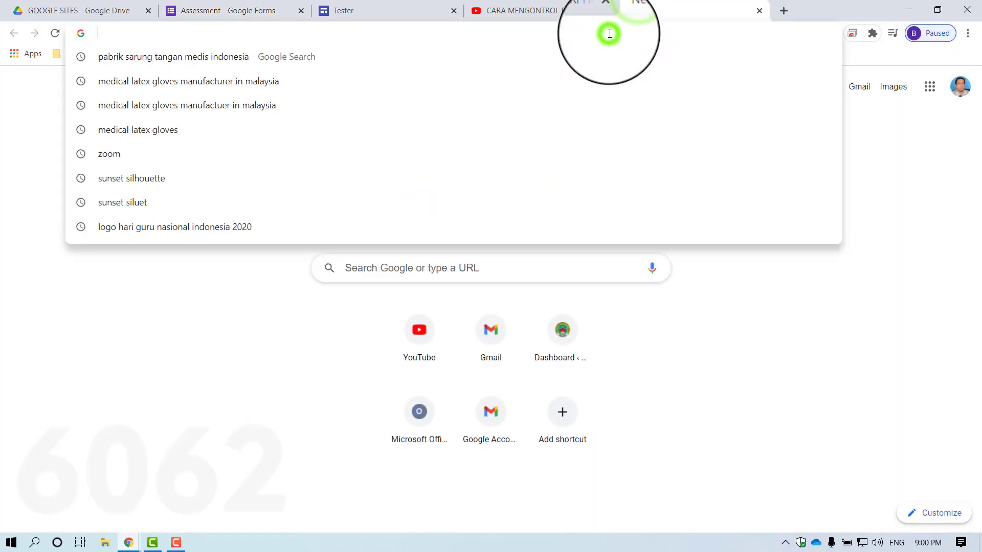
text(g)
key(BackSpace)
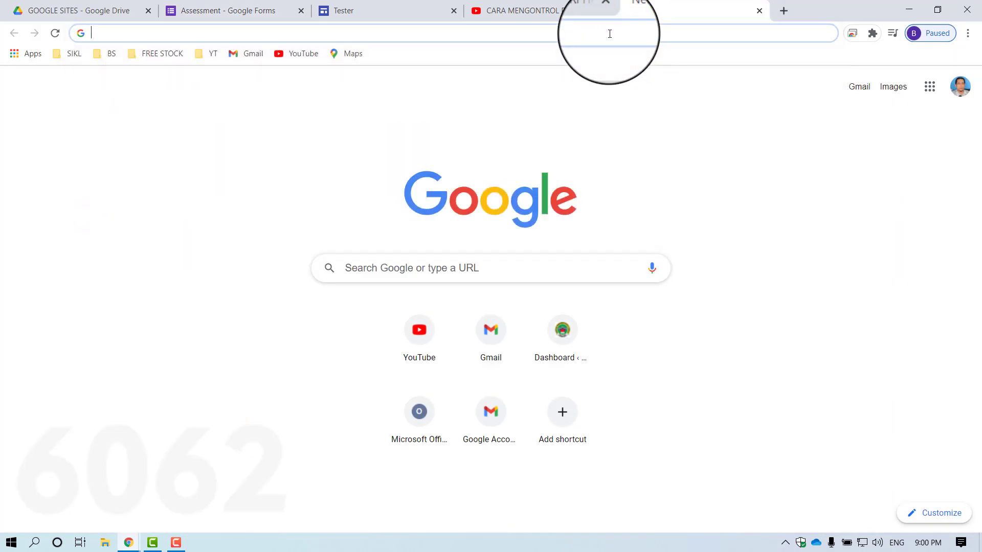
text(gg)
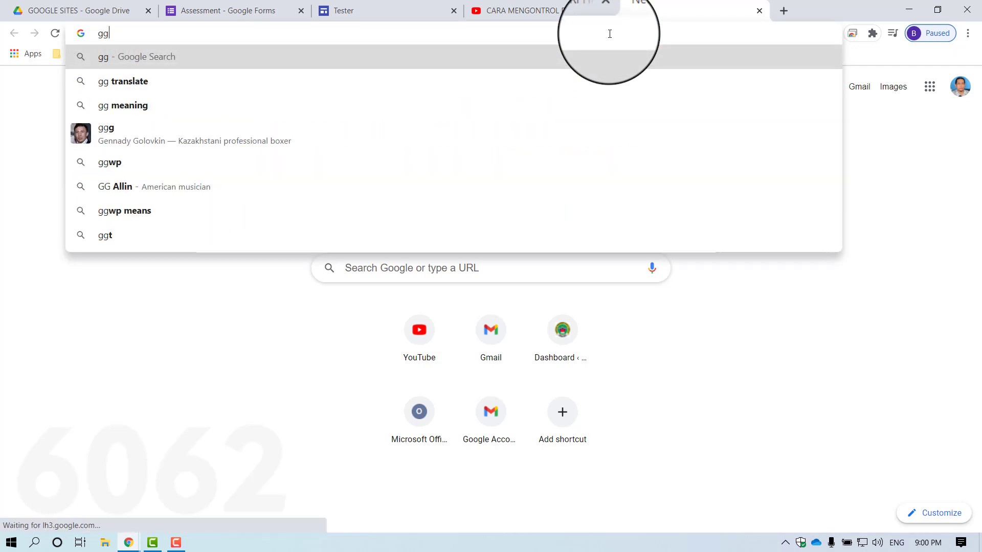
text(.gg)
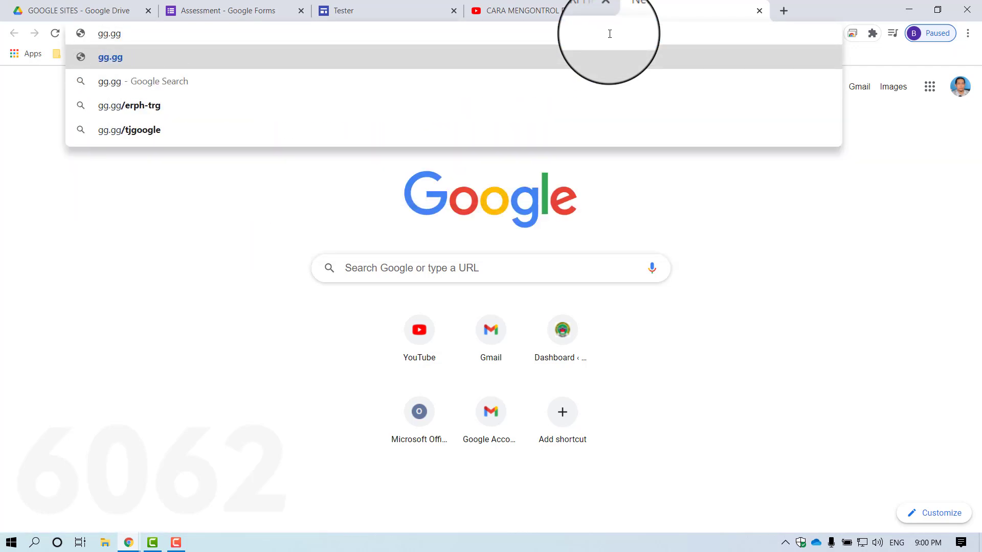
key(Return)
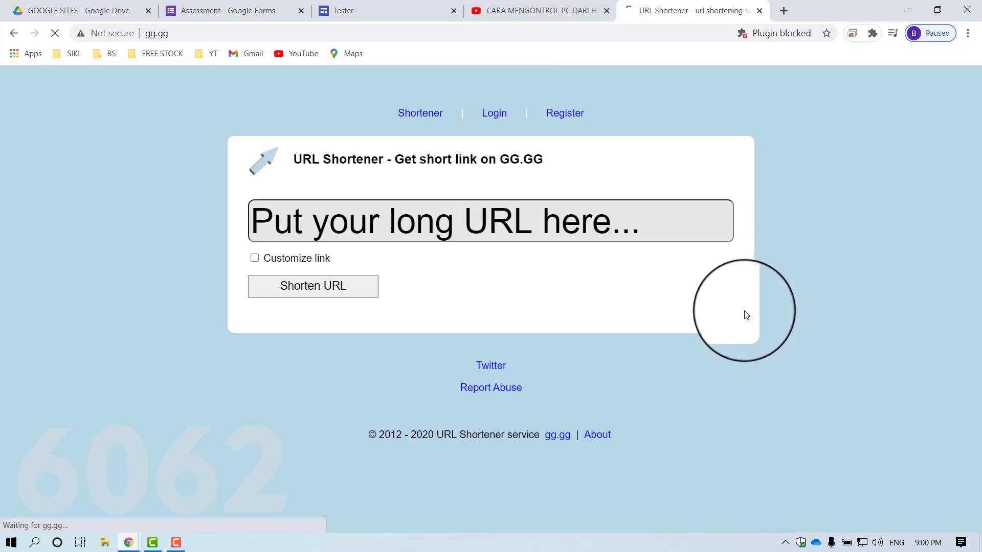
Paste the copied site address as the long URL and try to shorten it with the custom path tester.
click(324, 223)
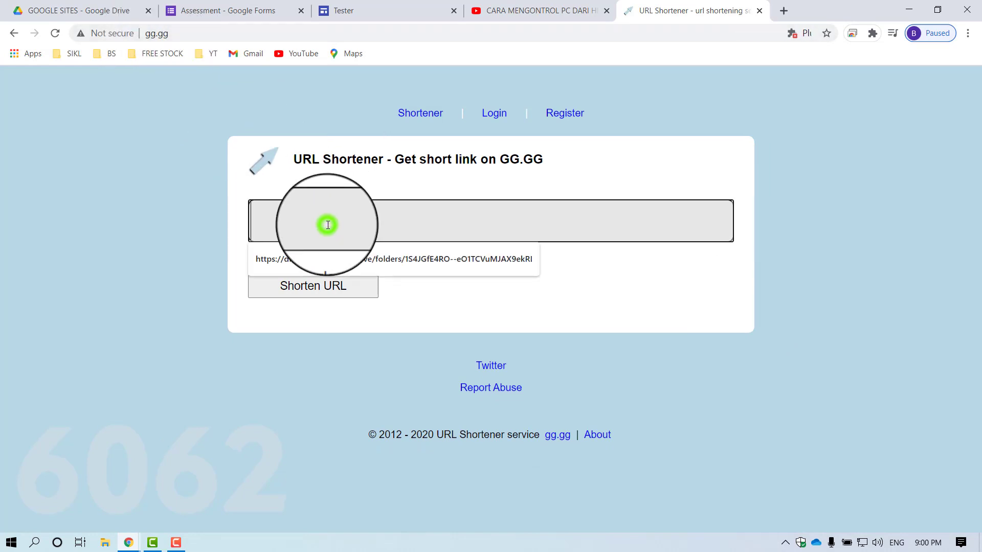
right_click(343, 223)
click(383, 324)
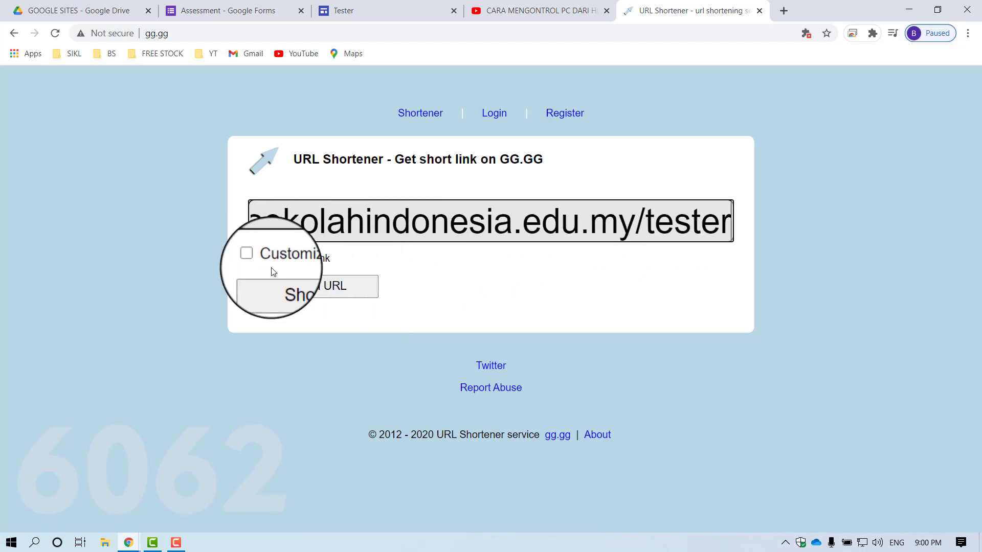
click(253, 256)
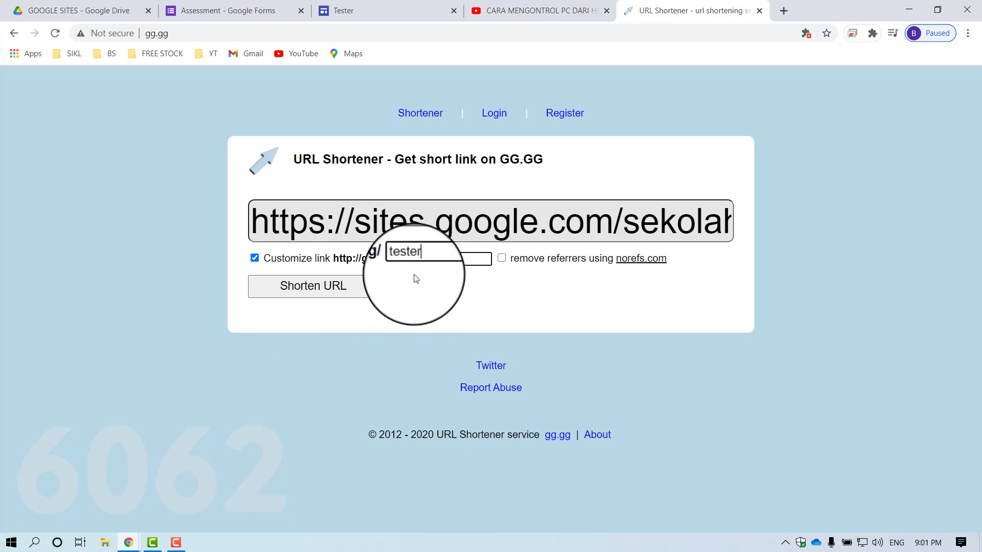
click(328, 289)
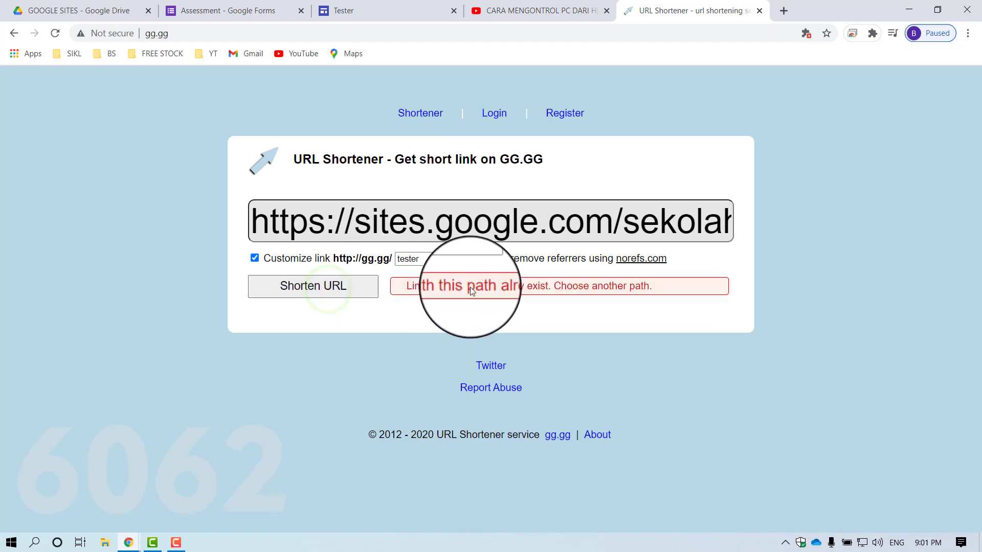
Extend the custom path to tester-qwerty and shorten the URL.
click(434, 260)
text(-qwerty)
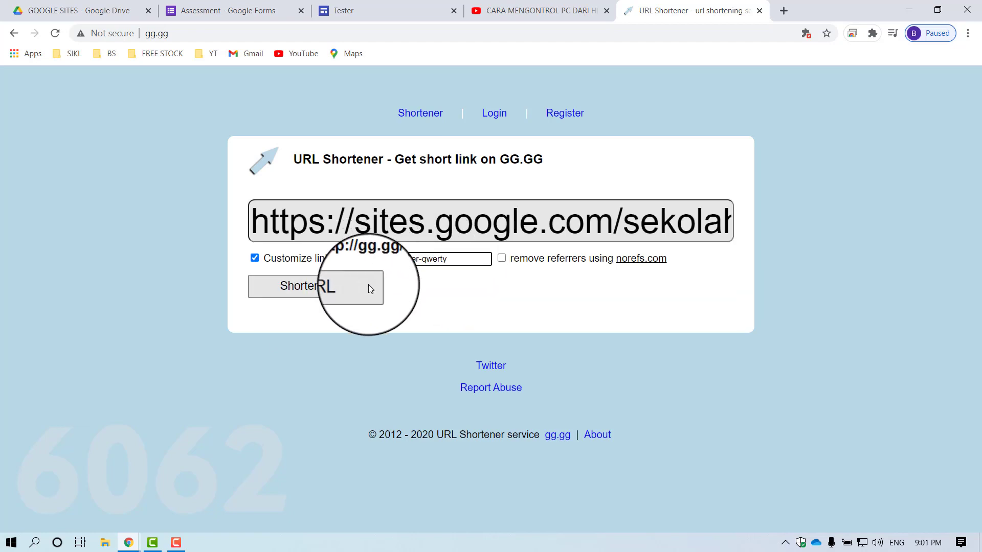
click(343, 291)
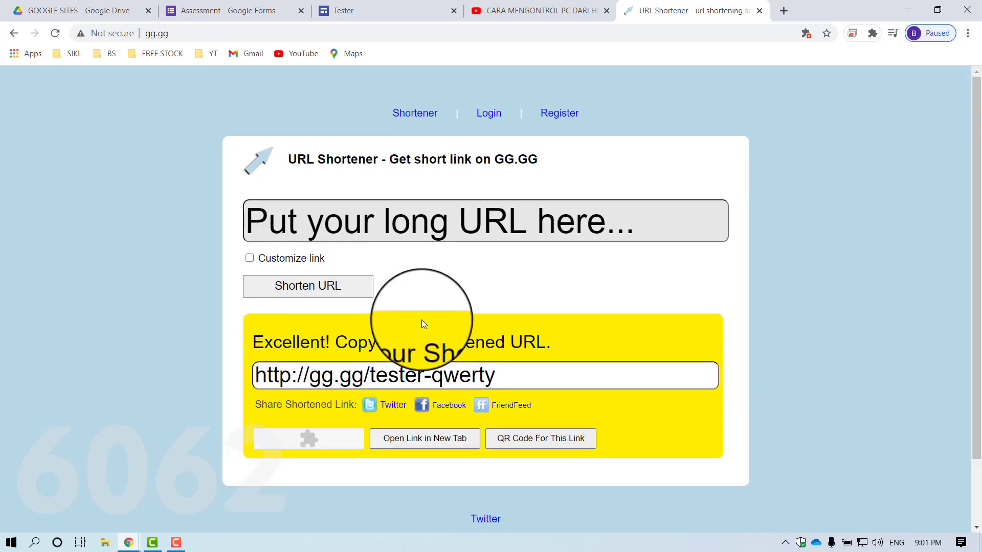
Paste the original site address into the shortener again and read through its full length to compare it with the short link.
drag(520, 377, 253, 376)
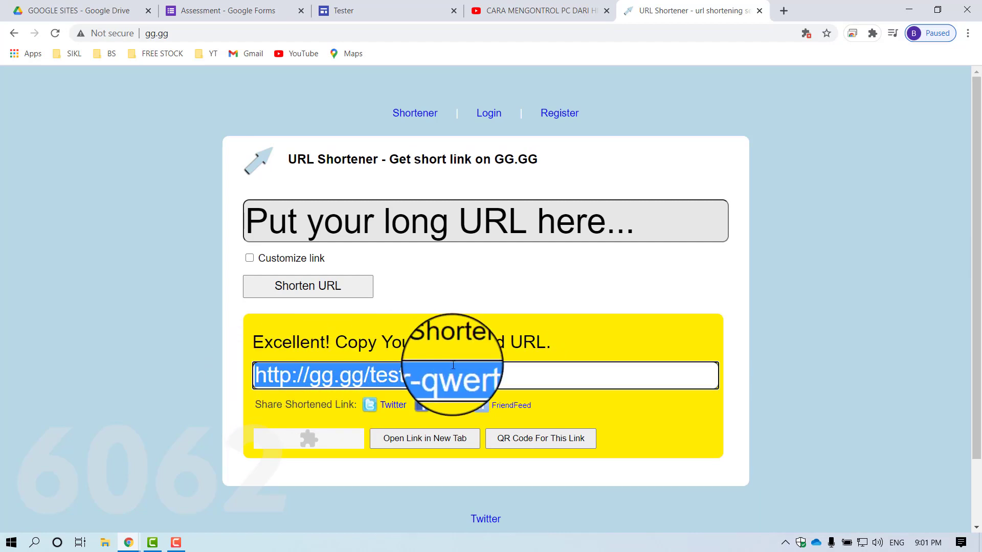
click(486, 376)
click(449, 225)
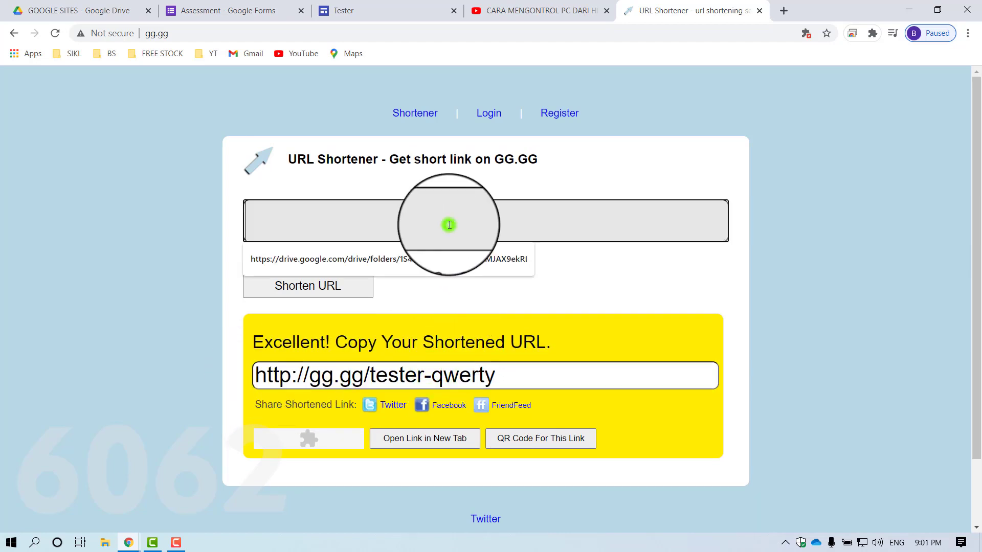
right_click(449, 225)
click(482, 324)
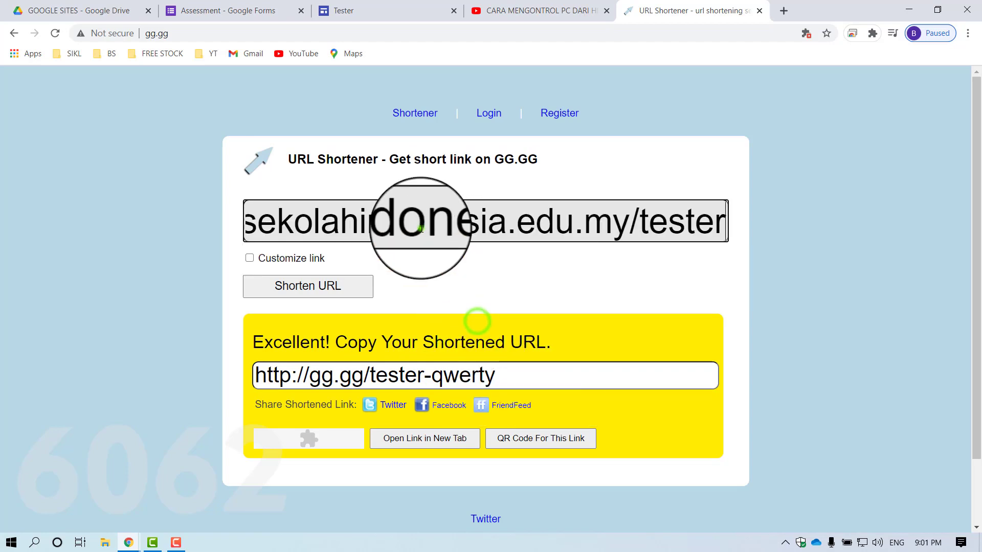
key(Left)
key(Left)
key(Left)
key(Left)
key(Left)
key(Left)
key(Left)
key(Left)
key(Left)
key(Left)
key(Left)
key(Left)
key(Left)
key(Left)
key(Left)
key(Left)
key(Left)
key(Left)
key(Left)
key(Left)
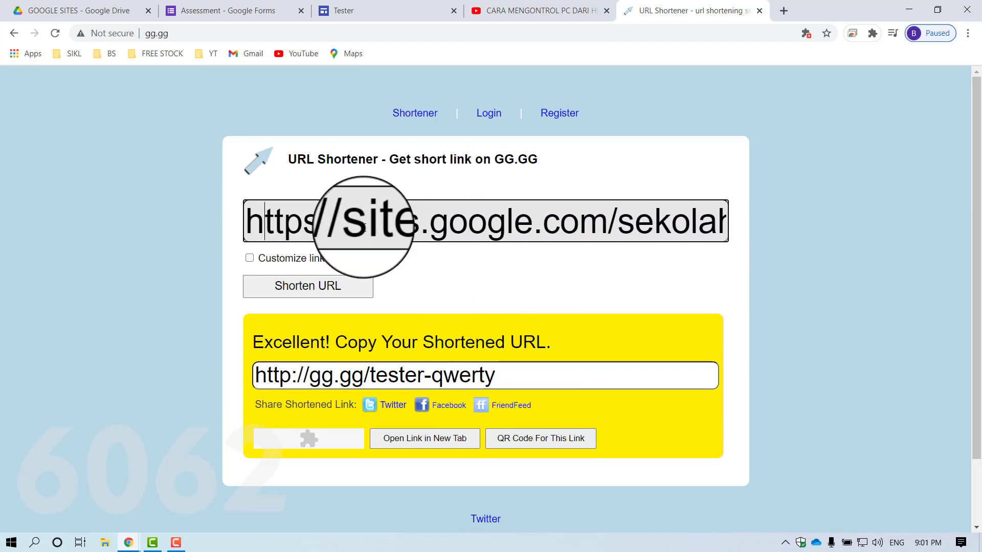
key(Right)
key(Right)
key(Right)
key(Right)
key(Right)
key(Right)
key(Right)
key(Right)
key(Right)
key(Right)
key(Right)
key(Right)
key(Right)
key(Right)
key(Right)
key(Right)
key(Right)
key(Right)
key(Right)
key(Right)
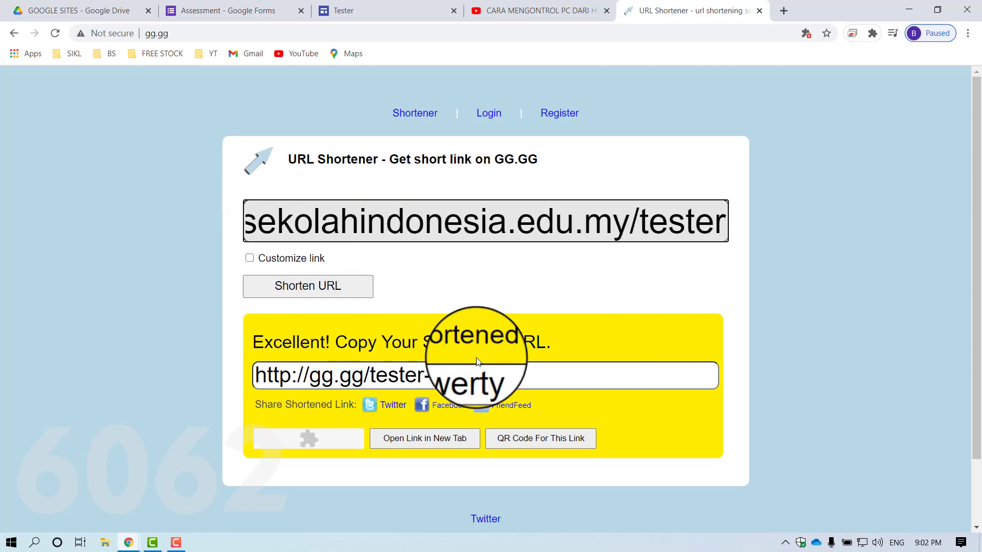
drag(508, 374, 292, 377)
key(ctrl+c)
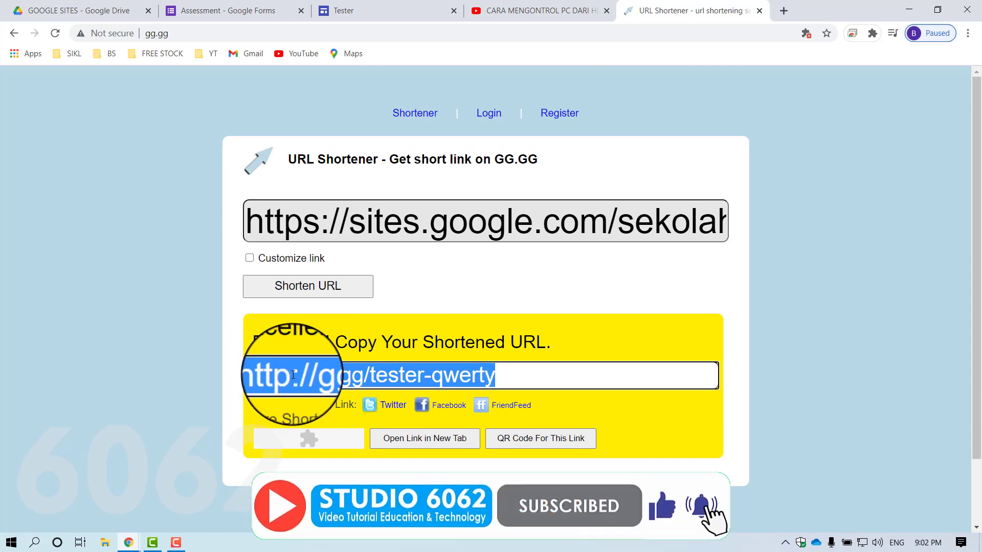
right_click(368, 377)
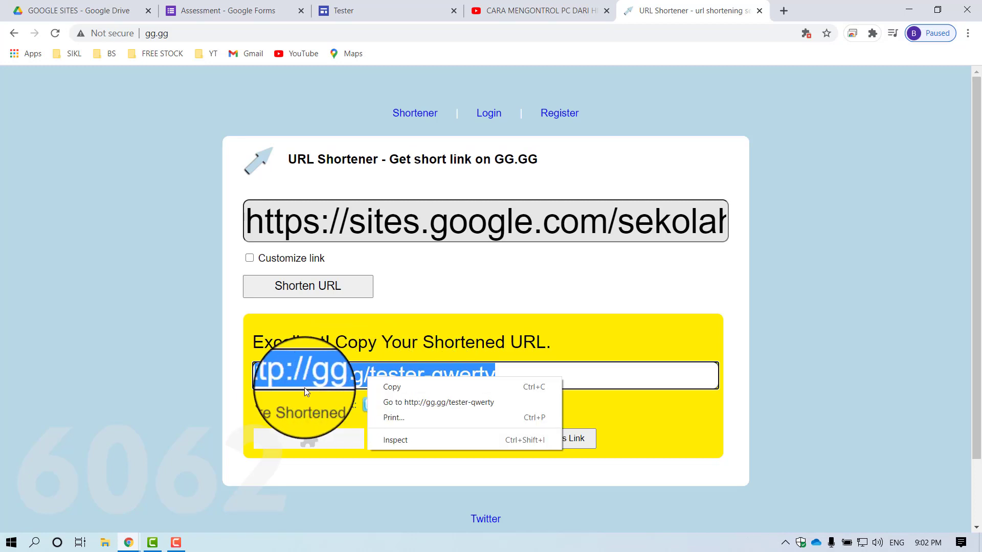
click(389, 387)
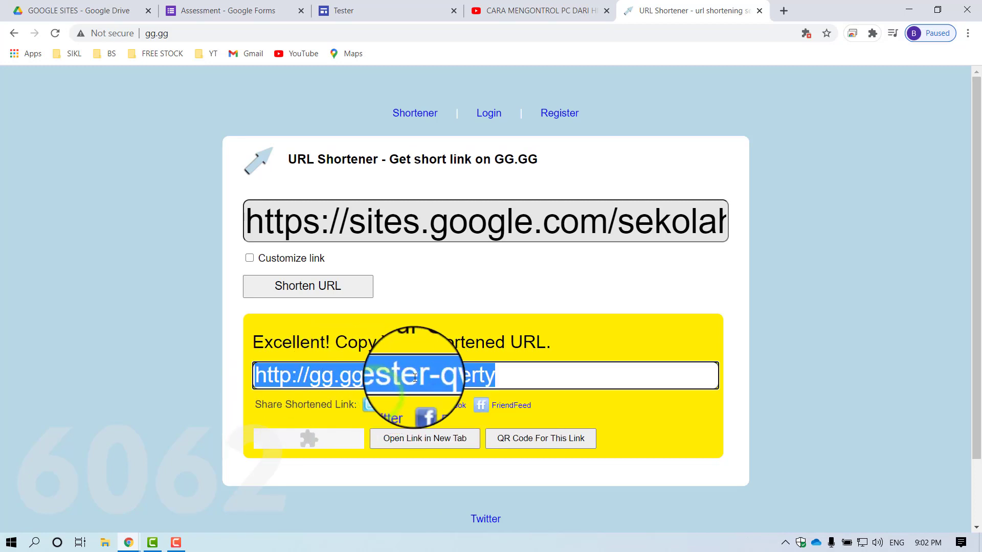
click(128, 542)
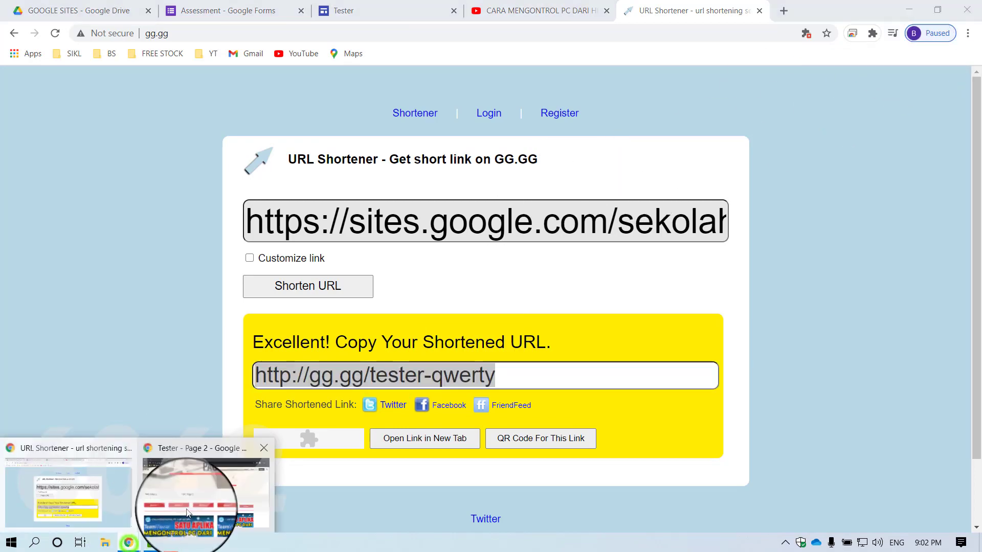
click(187, 513)
click(179, 10)
click(147, 11)
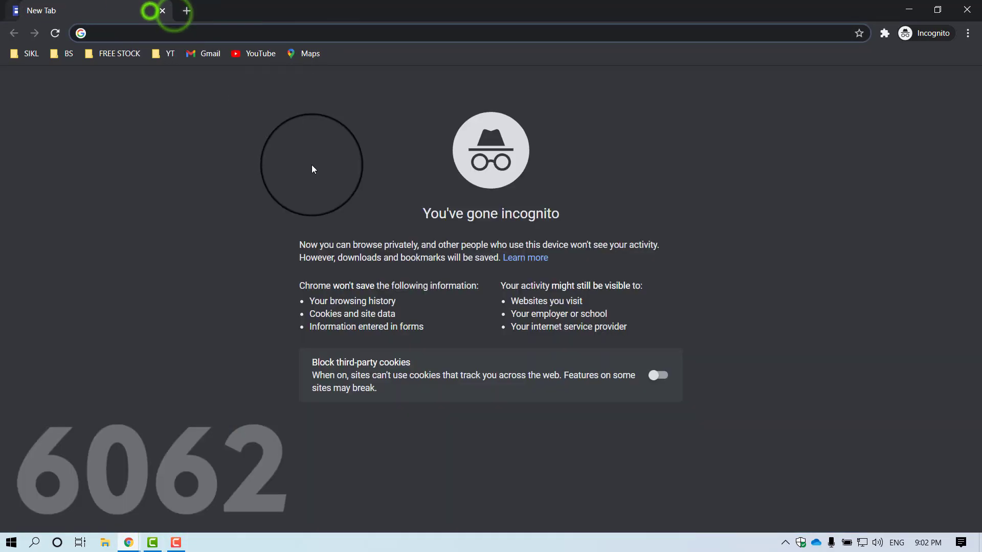
right_click(330, 33)
click(361, 116)
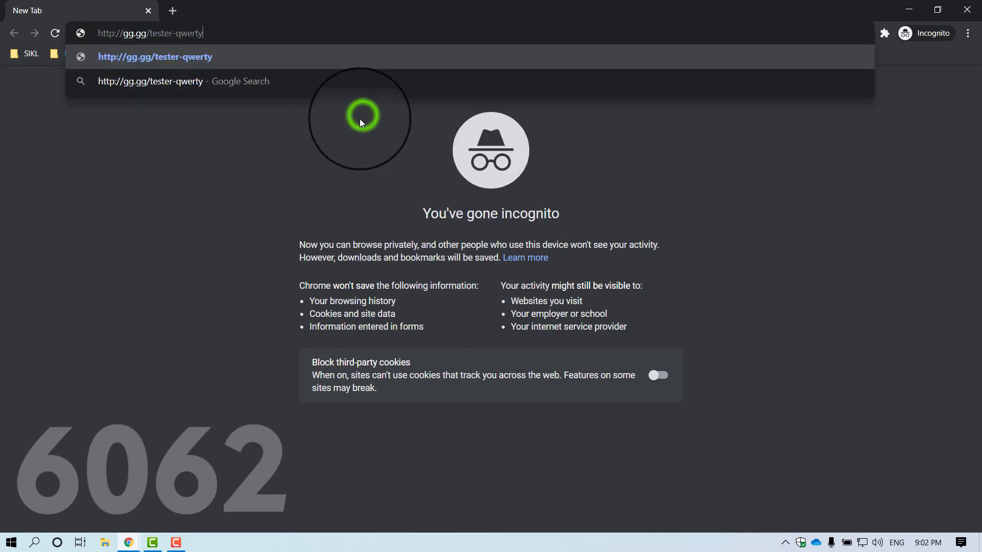
key(Return)
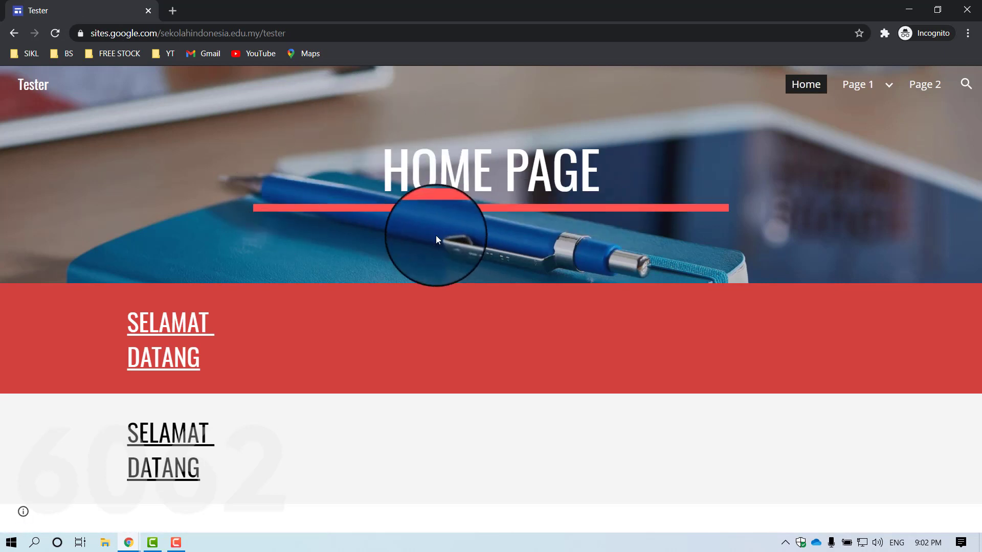
Open Subpage 1 and Page 2 of the site reached through the short link.
mouse_move(859, 92)
click(864, 126)
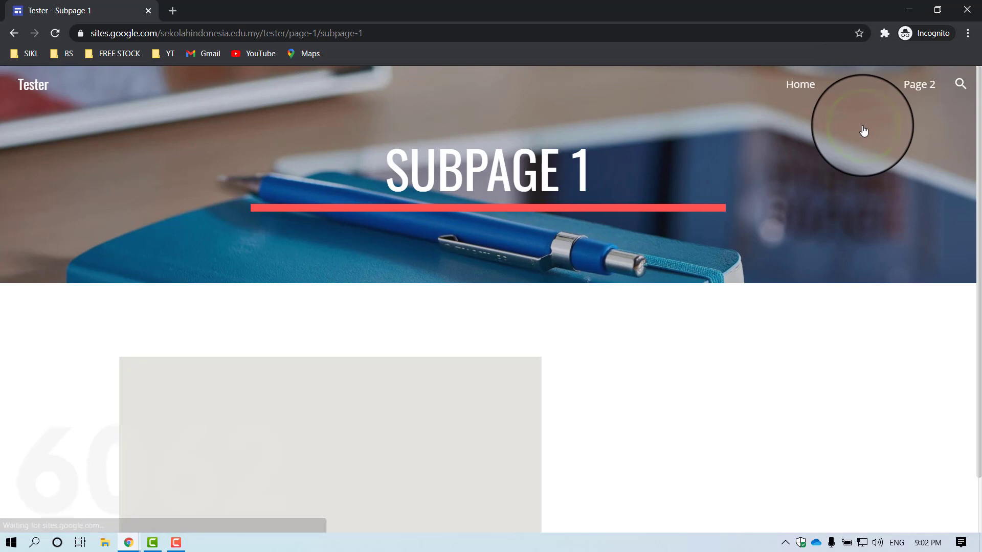
click(917, 84)
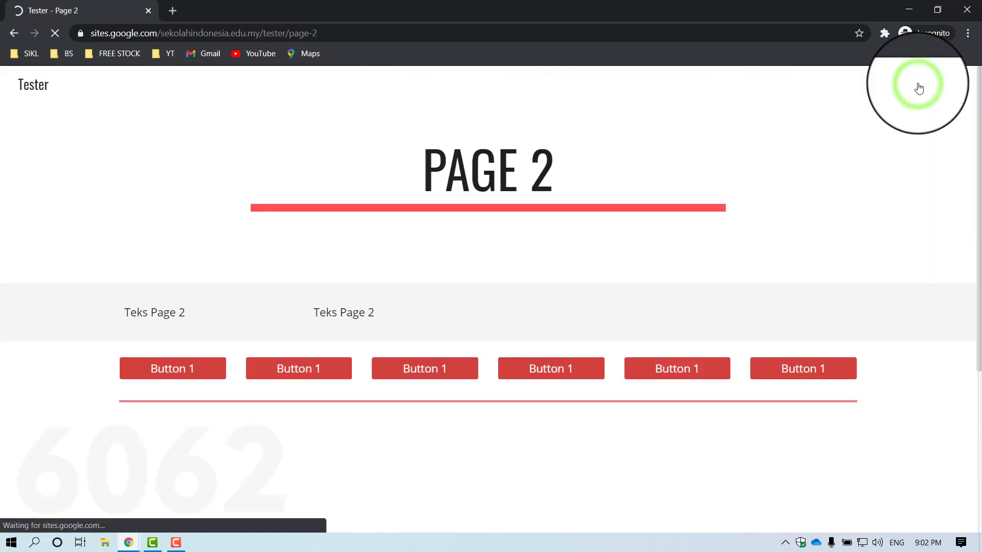